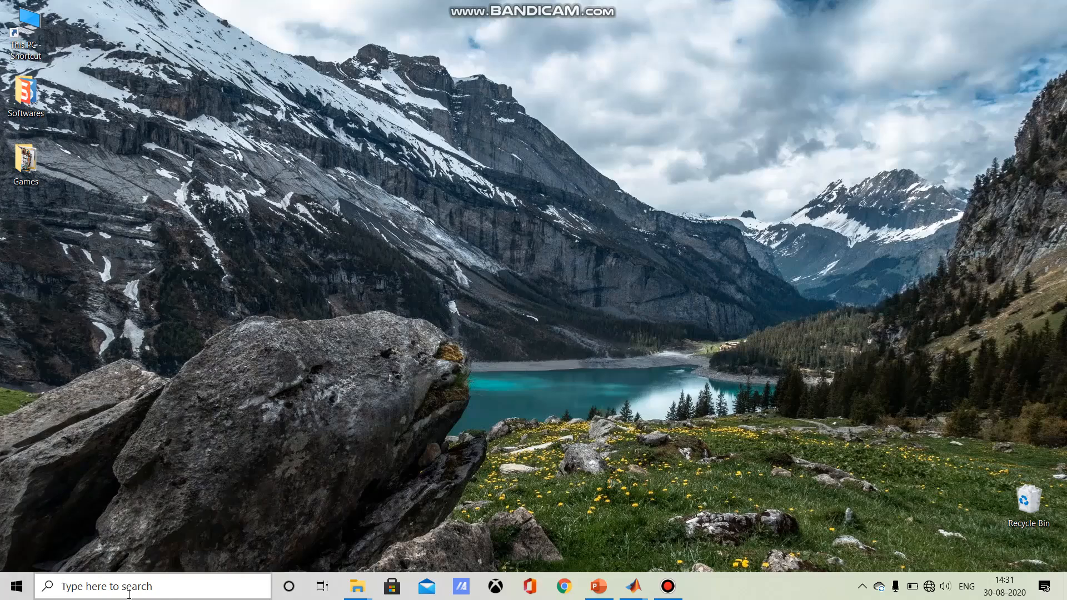
Step: Search the computer for MATLAB and bring up the MATLAB R2020a main window
left_click(129, 595)
type("mat")
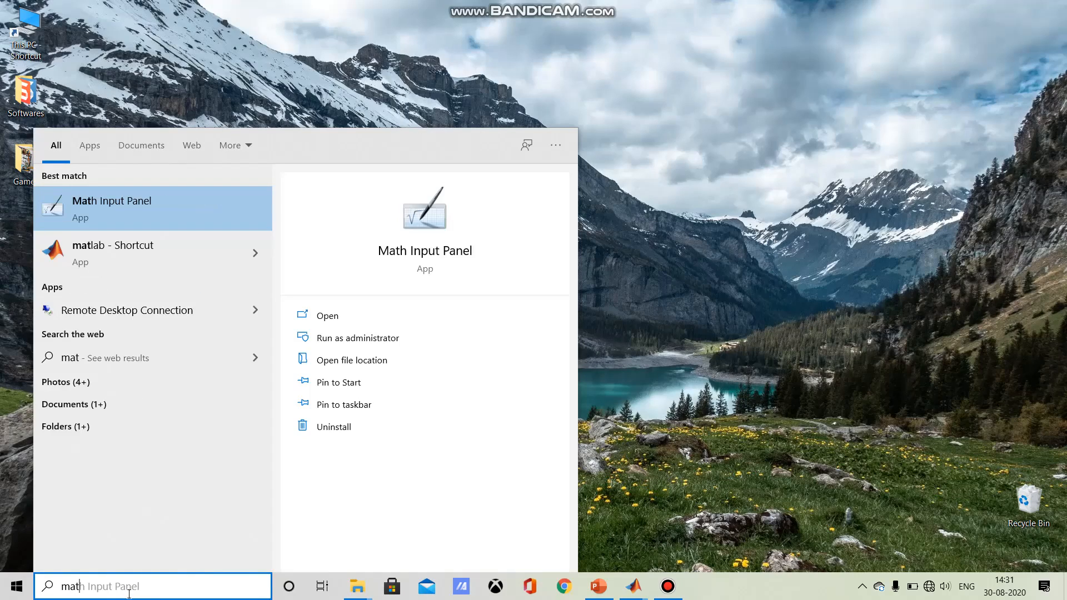
type("la")
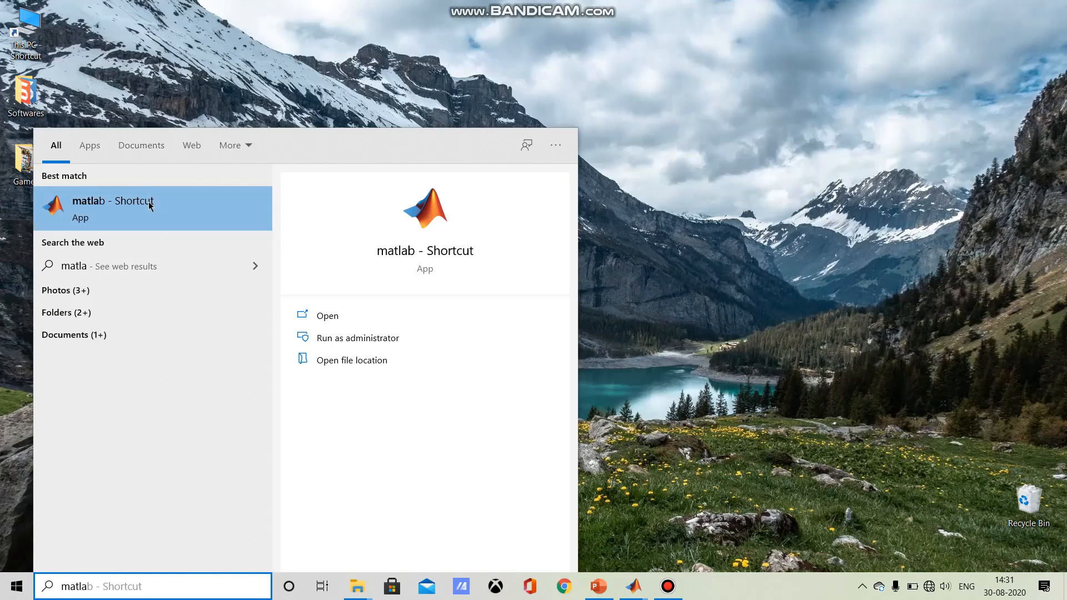
left_click(405, 288)
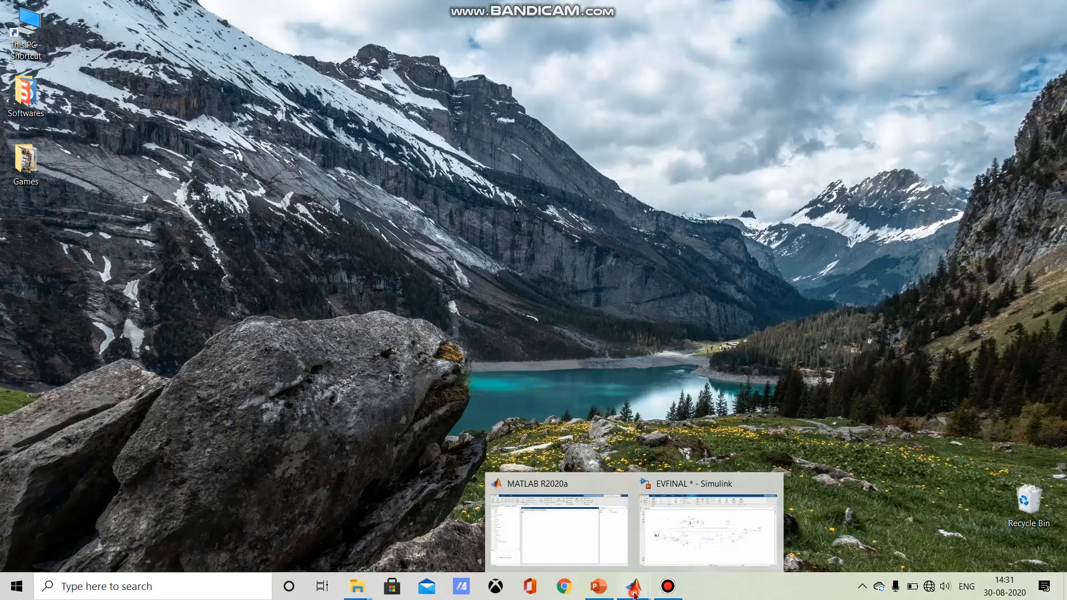
left_click(557, 538)
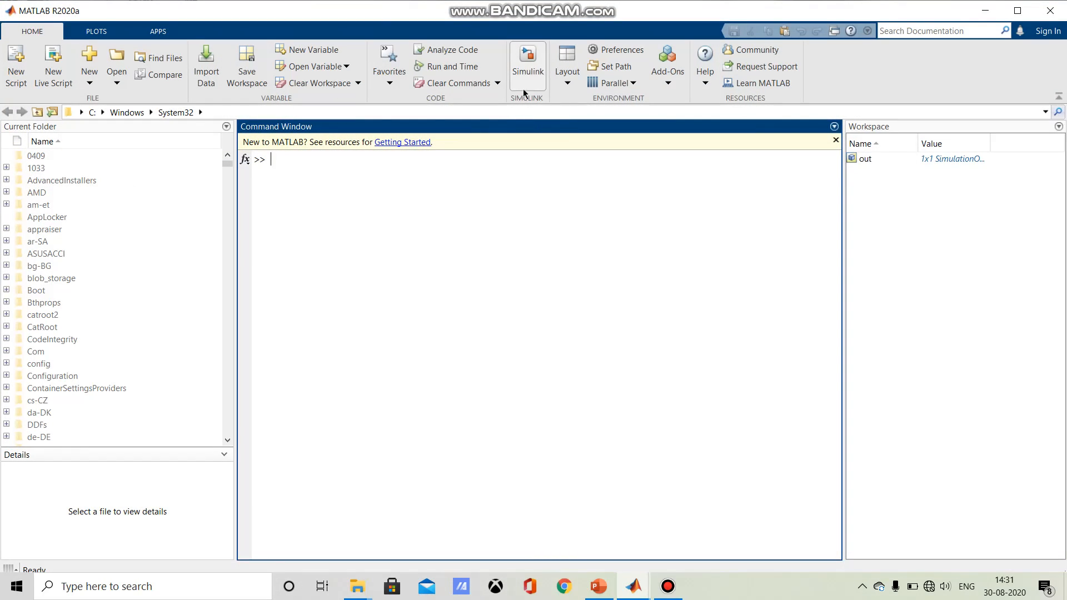
Step: Launch Simulink, create a blank model and maximize its window
left_click(531, 82)
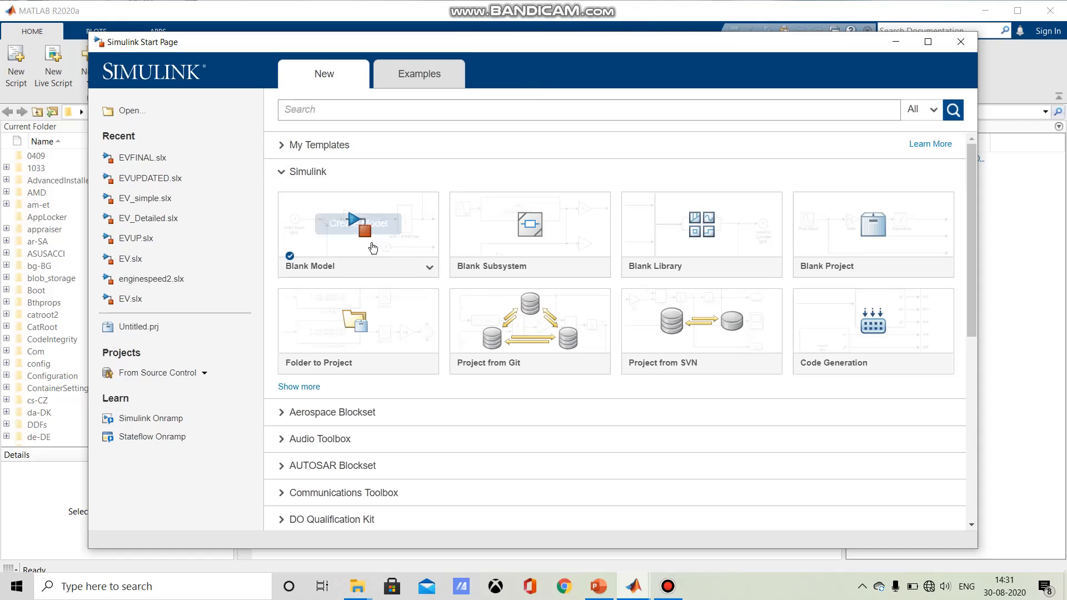
left_click(360, 225)
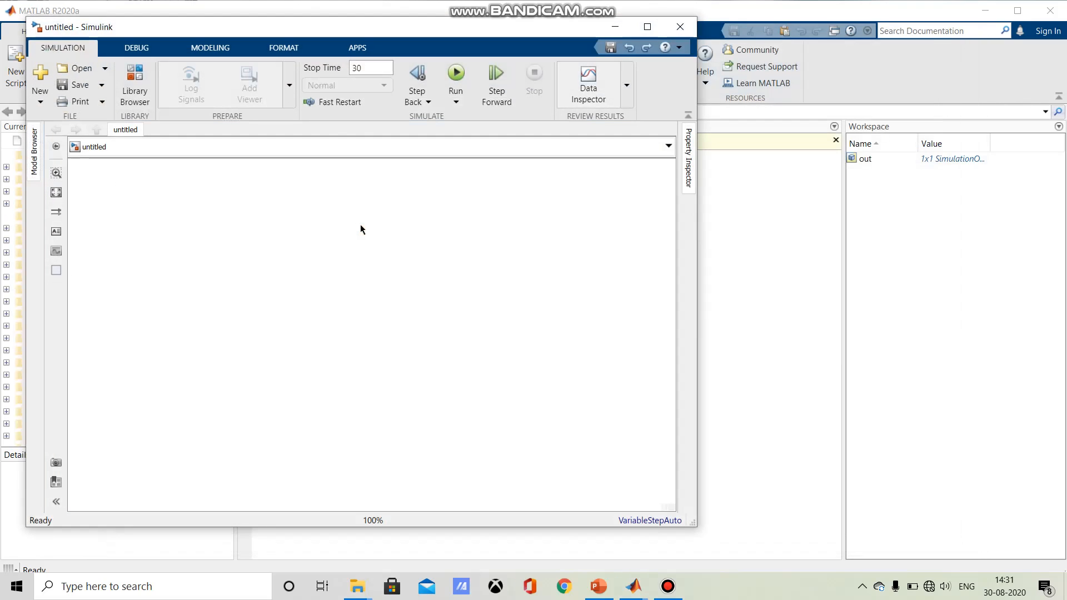
left_click(647, 27)
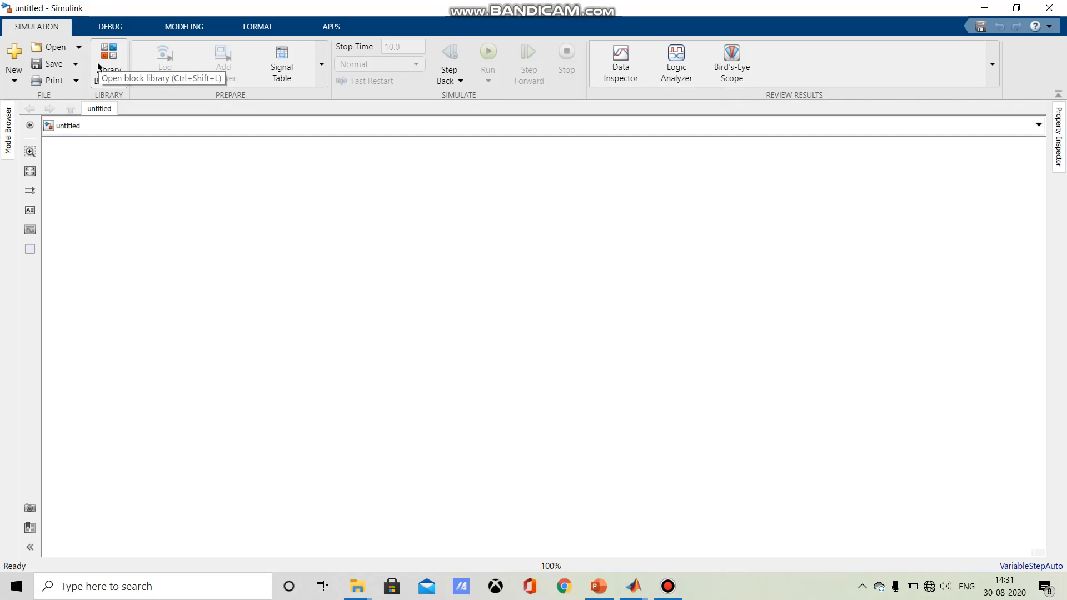
Step: Insert a Vehicle Body block from the Driveline Tires & Vehicles library and place it slightly right of the canvas centre
key("ctrl+period")
key("ctrl+period")
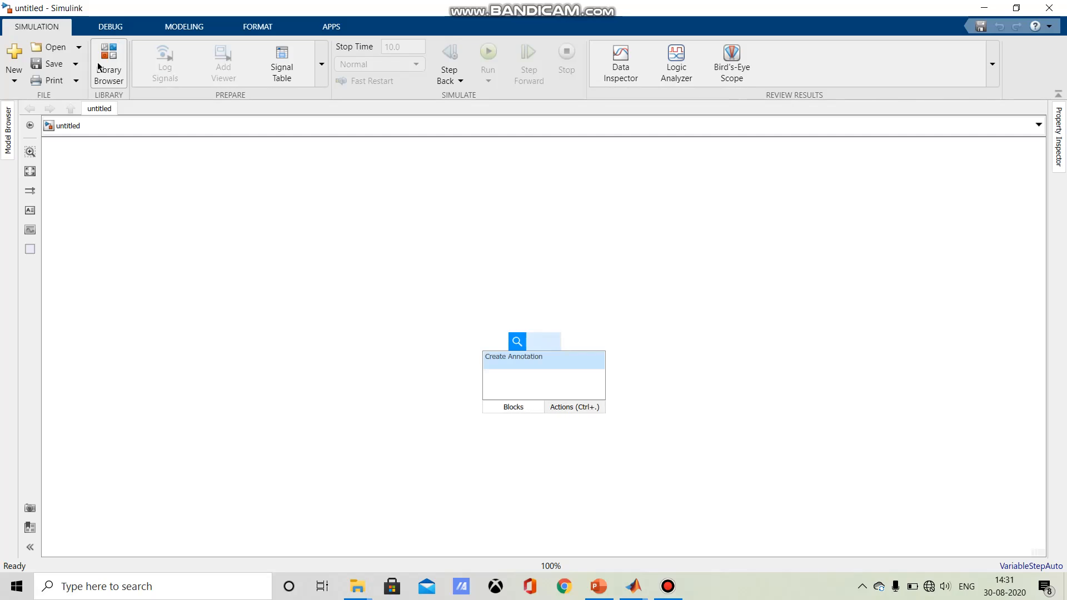
type("vehicle")
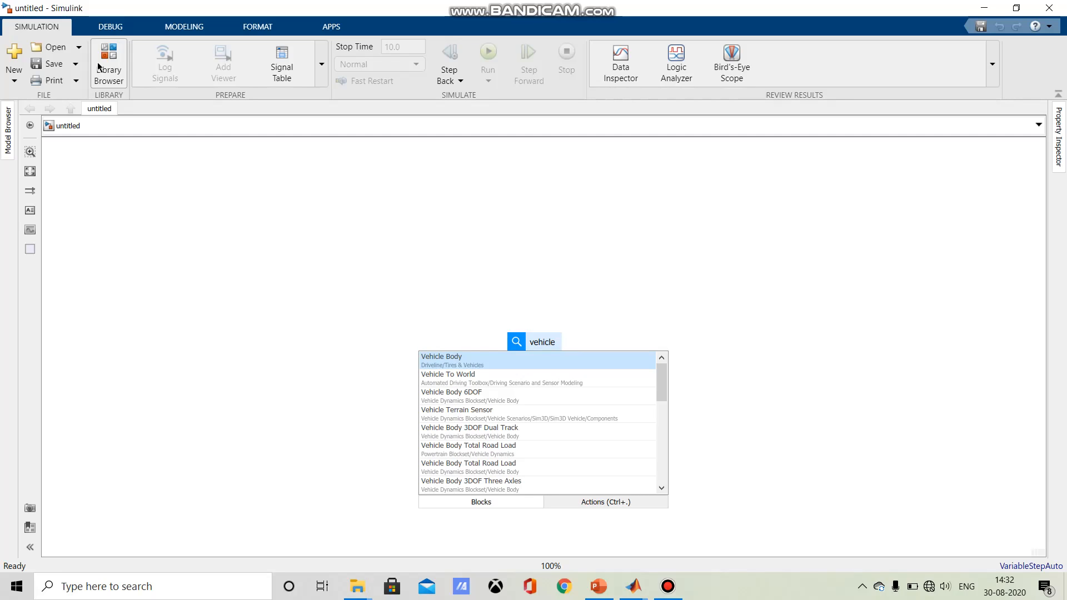
type(" body")
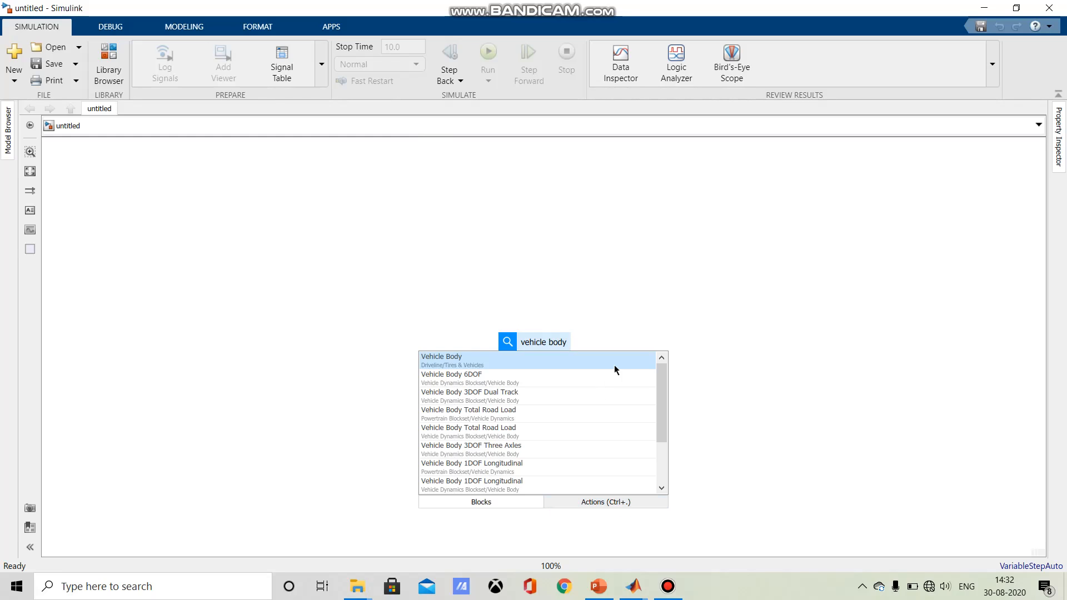
left_click(539, 360)
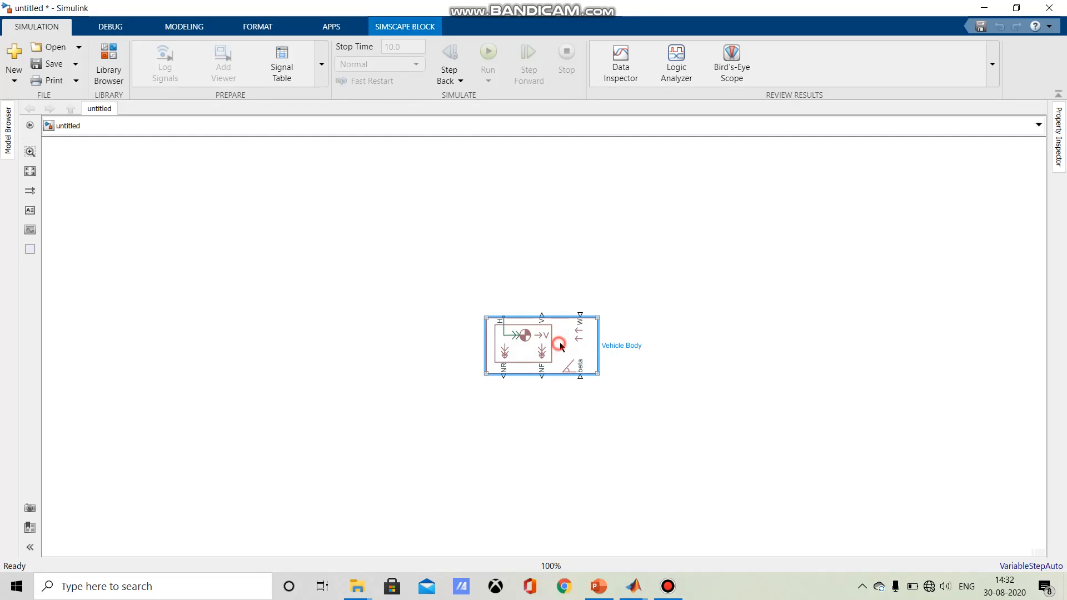
left_click_drag(562, 347, 656, 315)
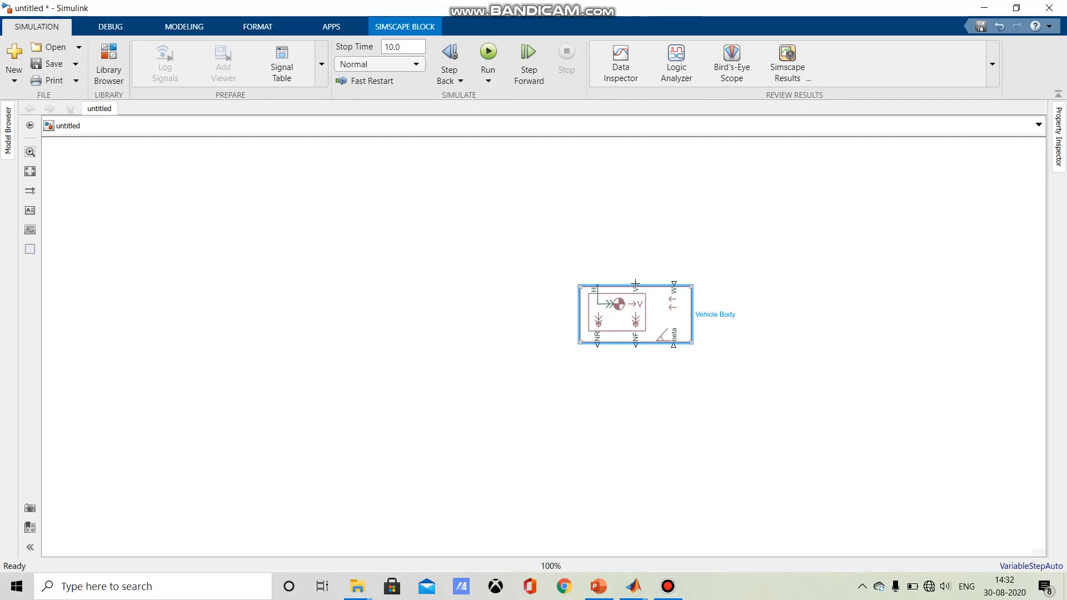
Step: In the Vehicle Body block's drag parameters, set the frontal area to 2 m^2 and the drag coefficient to 0.25
left_click(669, 314)
double_click(669, 313)
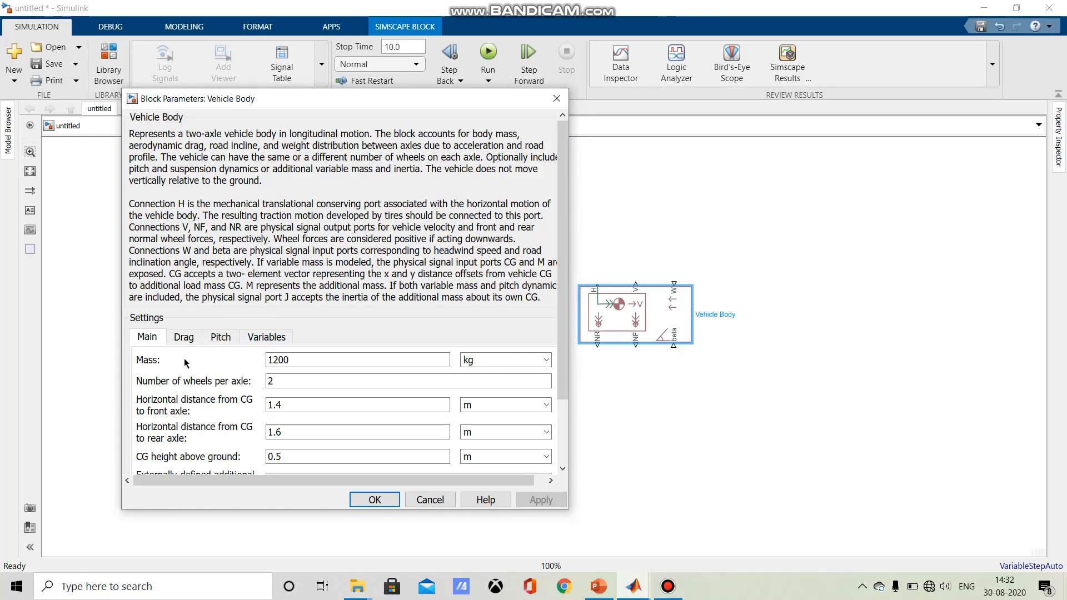
scroll(272, 357, "down", 2)
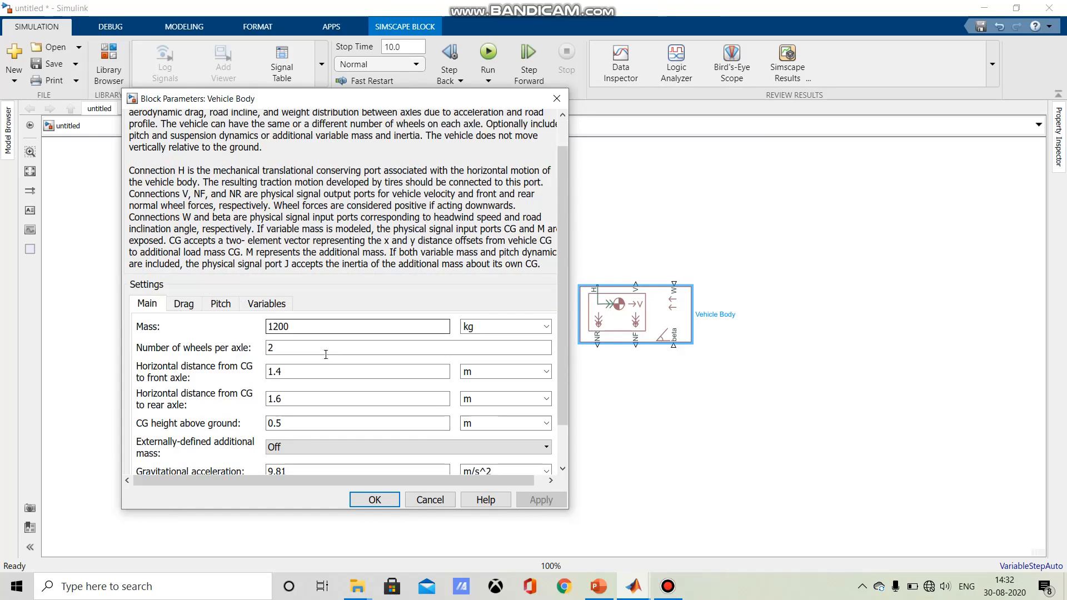
scroll(275, 347, "down", 1)
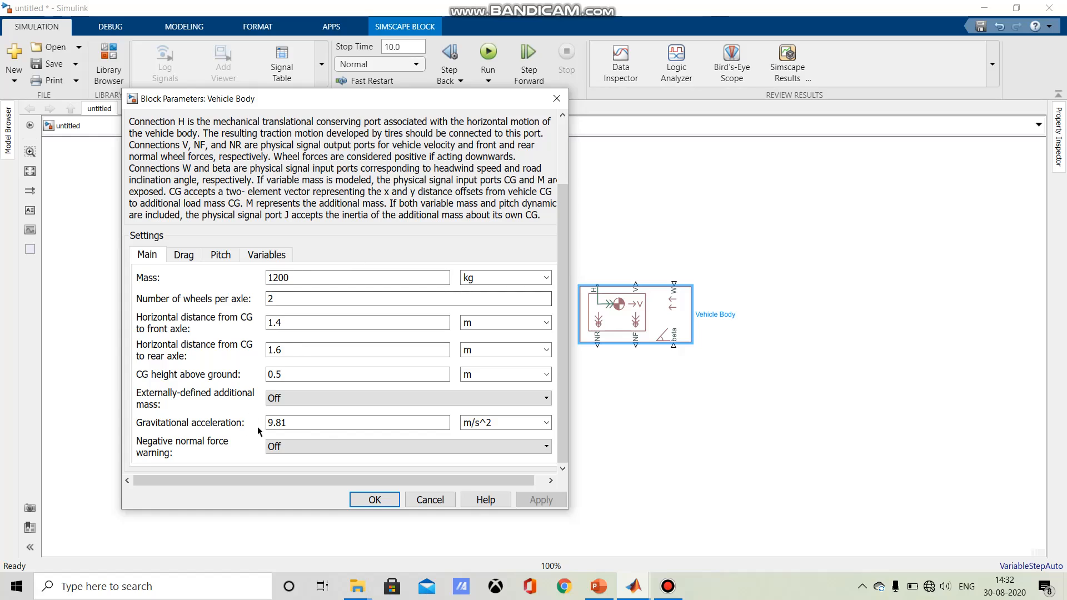
left_click(179, 253)
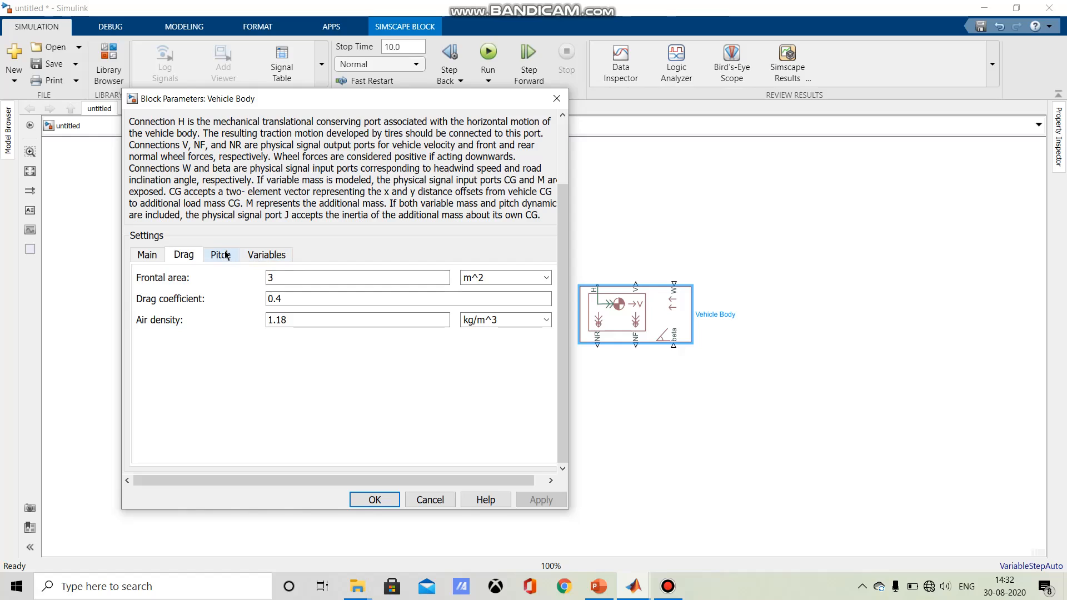
left_click(264, 251)
left_click(183, 254)
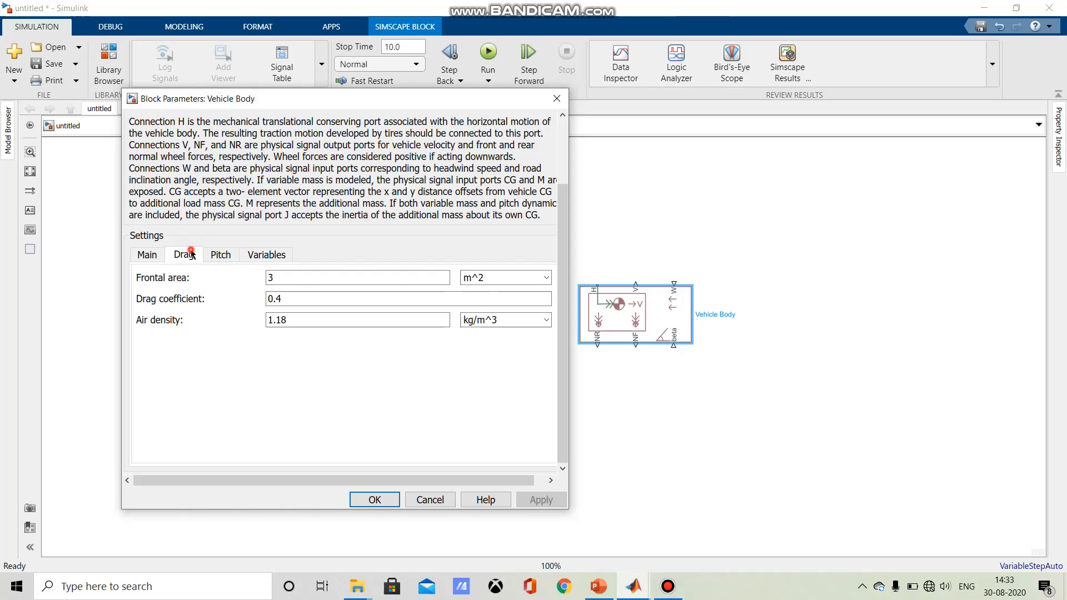
double_click(305, 277)
type("23")
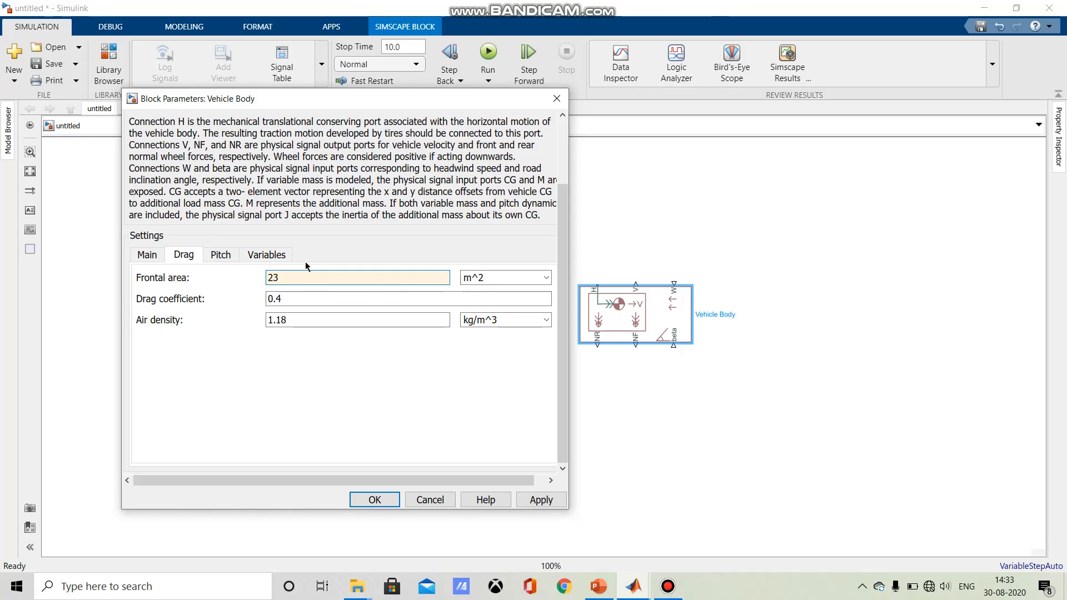
key("BackSpace")
double_click(333, 299)
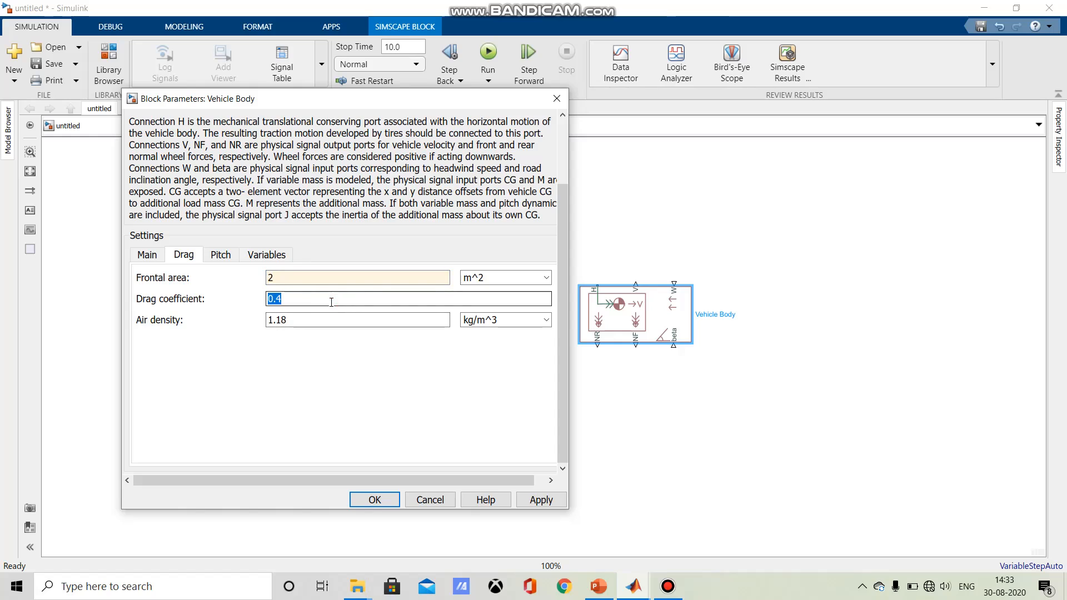
type("0.25")
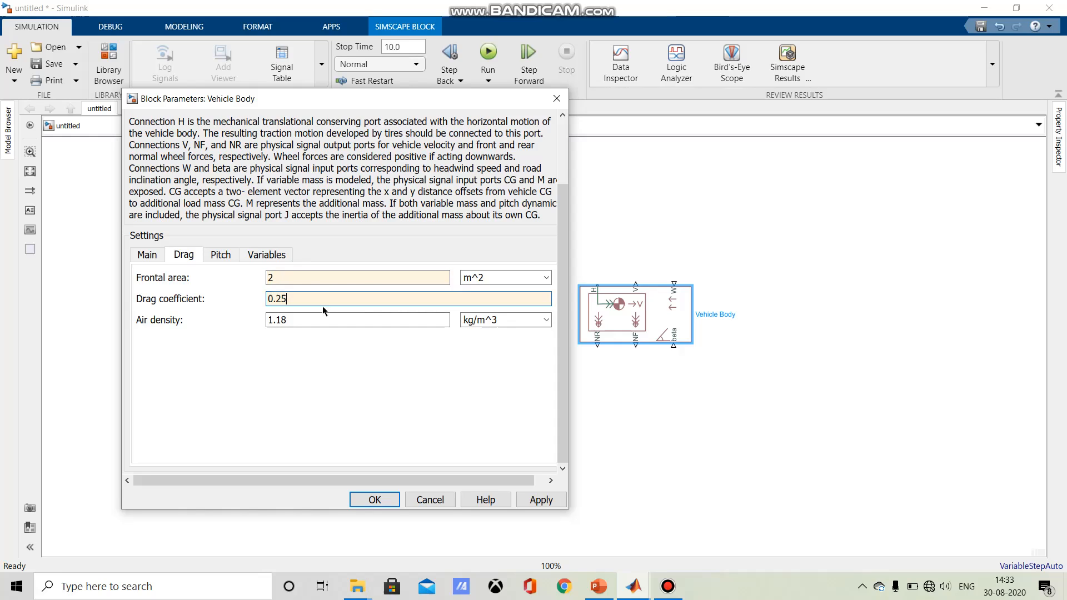
Step: Set the Vehicle Body mass to 1000 kg and accept the block parameters
left_click(147, 255)
double_click(350, 278)
key("BackSpace")
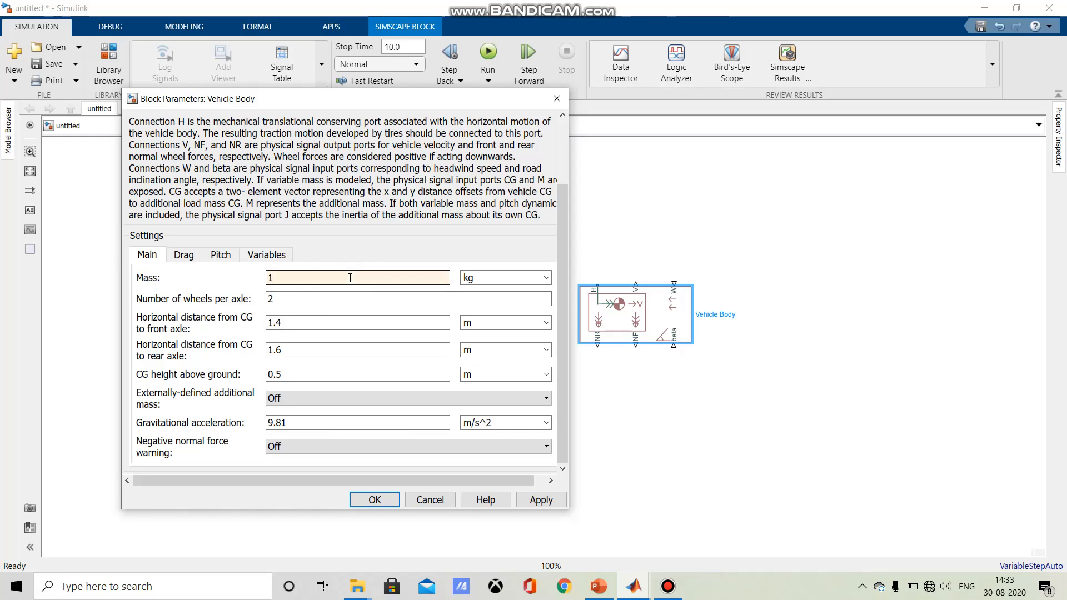
type("1000")
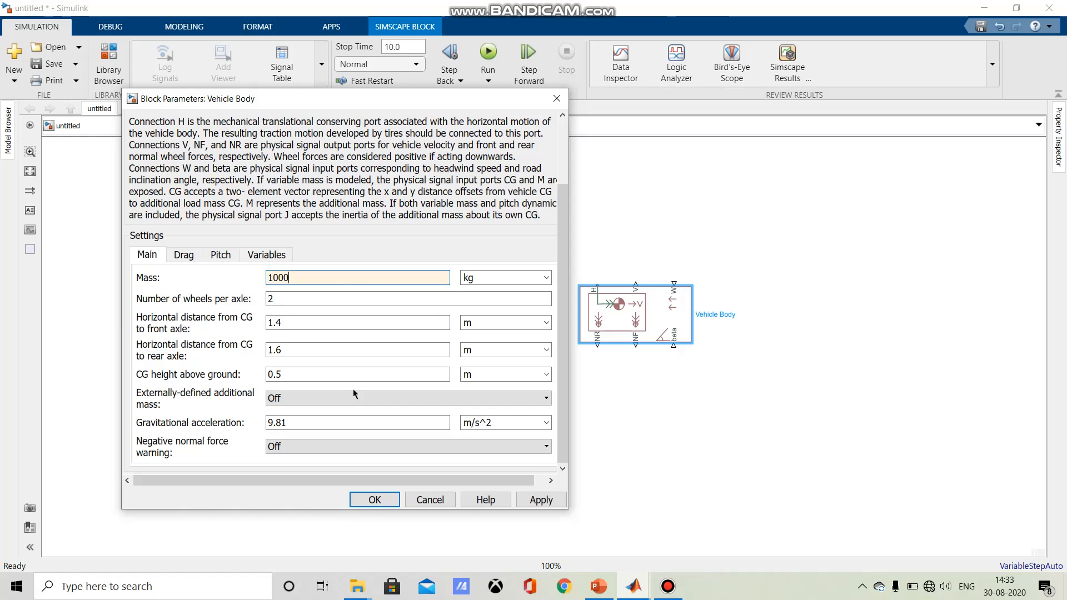
left_click(376, 500)
Step: Shift the Vehicle Body block further right and add a Tire (Magic Formula) block to its upper left
left_click_drag(641, 310, 739, 313)
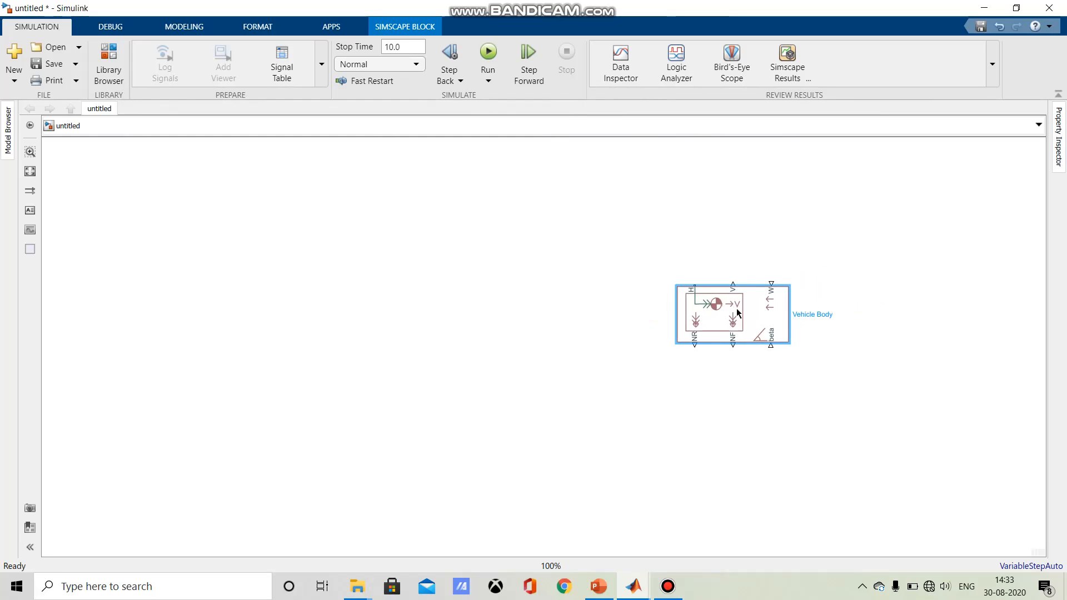
type("ti")
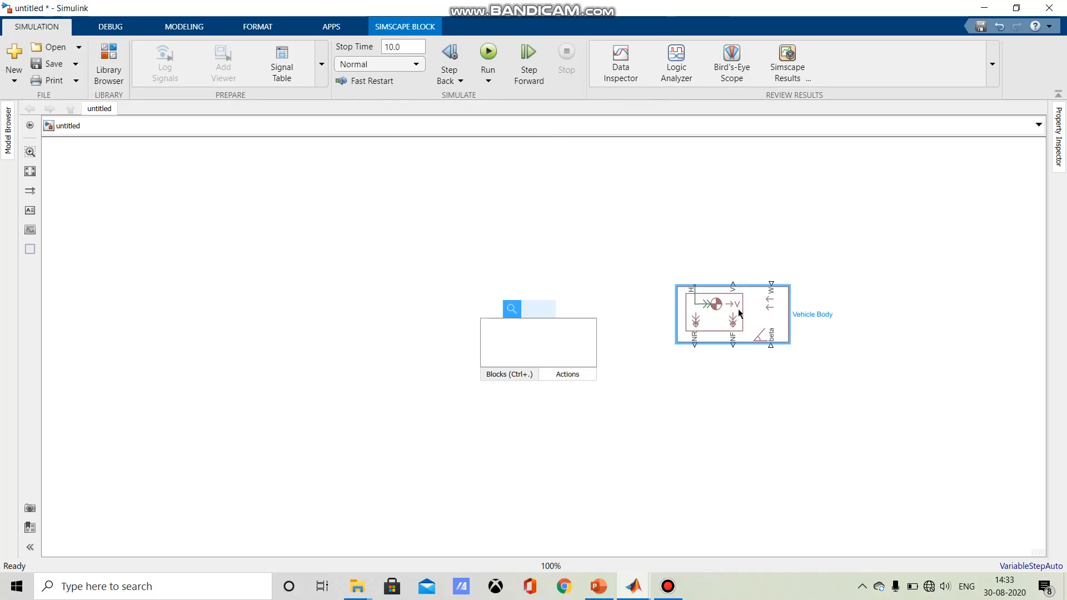
type("re")
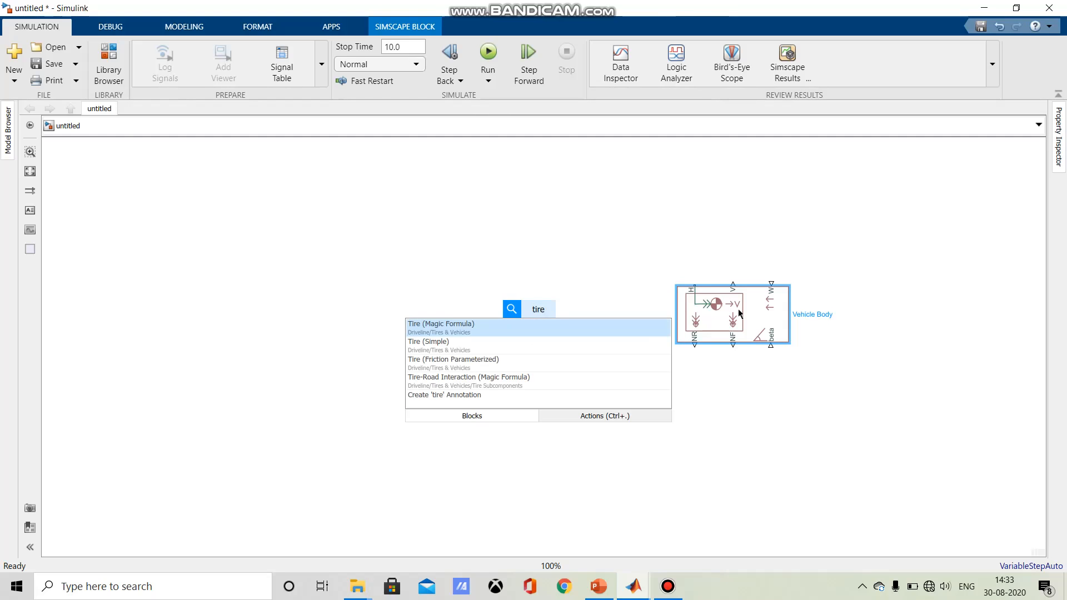
key("Return")
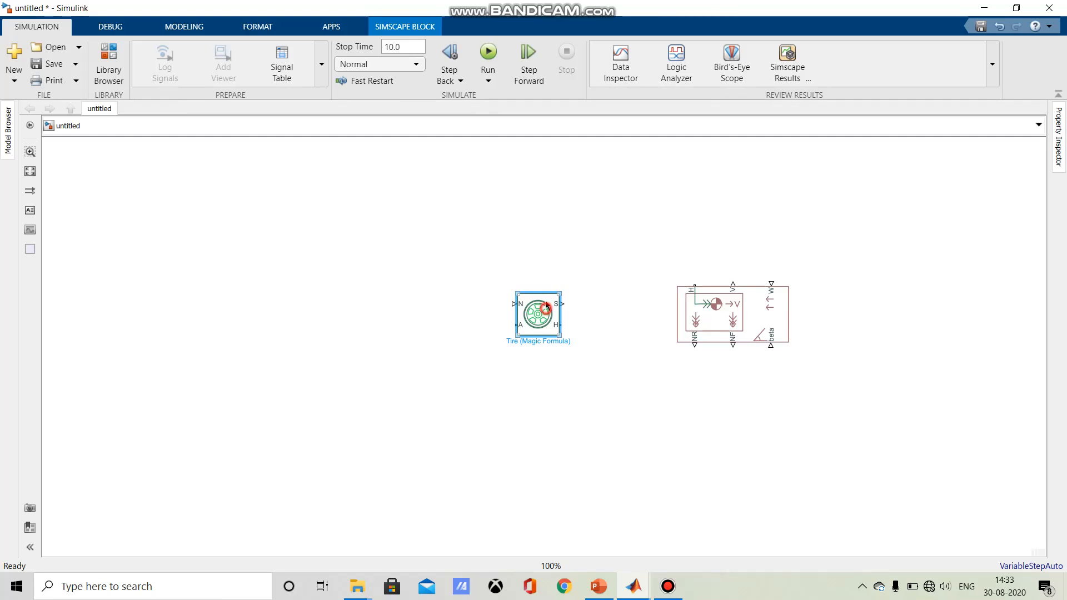
left_click_drag(545, 313, 520, 225)
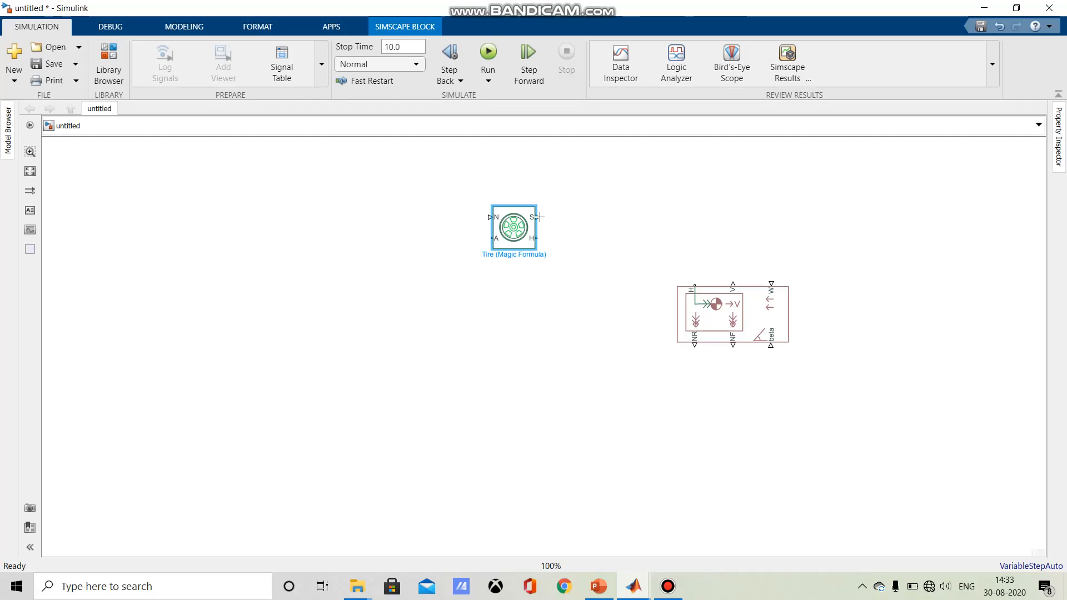
Step: Switch the tire block's rolling resistance on with the Constant coefficient resistance model and accept the parameters
double_click(514, 239)
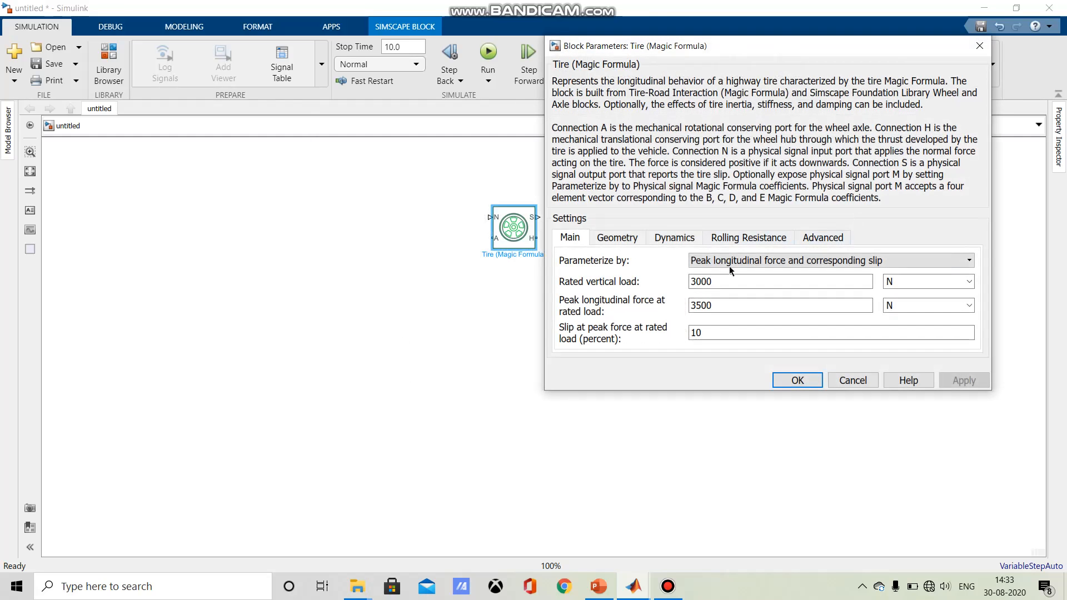
left_click_drag(787, 47, 505, 73)
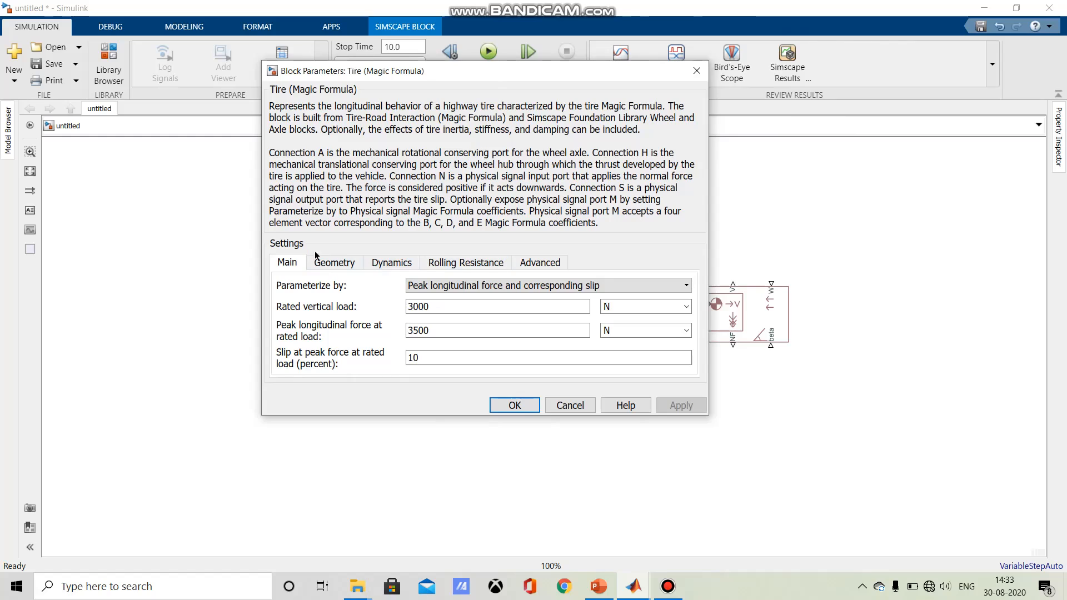
left_click(334, 263)
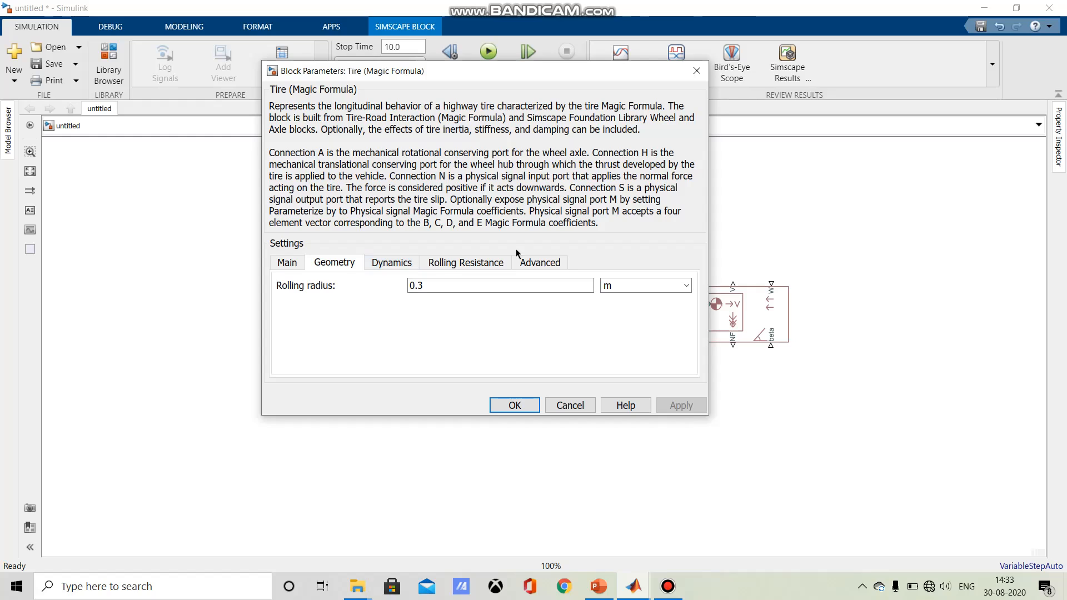
left_click(466, 262)
left_click(493, 285)
left_click(505, 309)
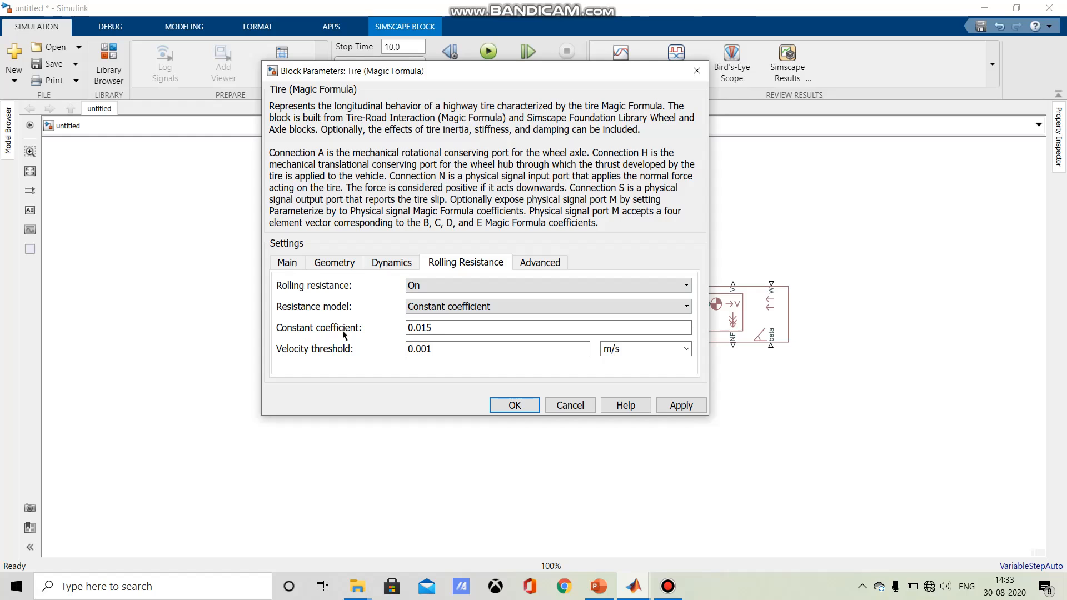
left_click(515, 406)
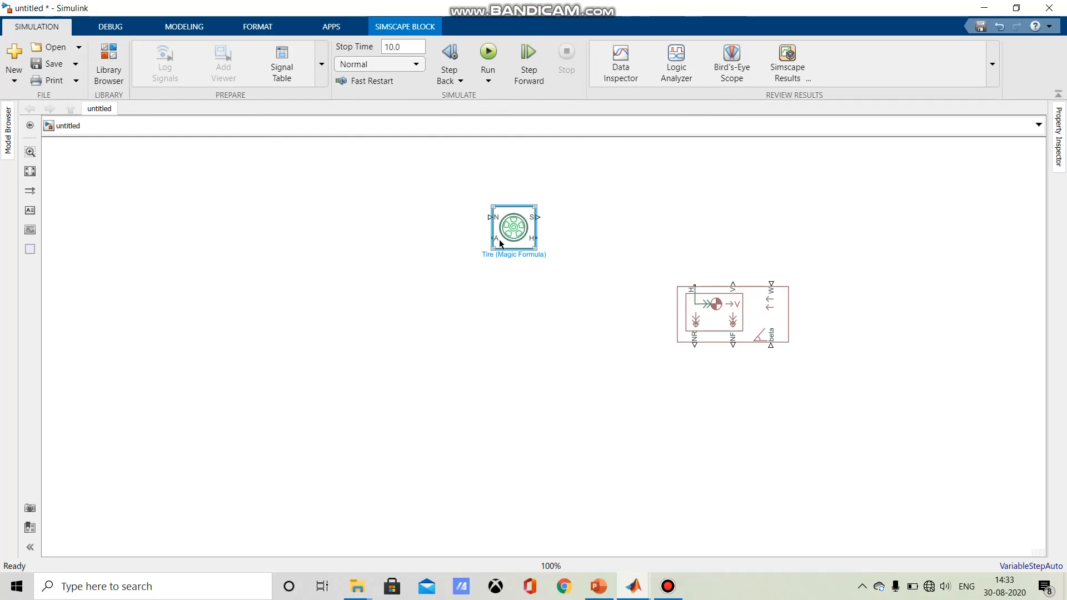
Step: Copy the tire block to a spot directly below the original and move the Vehicle Body block closer to the tires
left_click_drag(507, 235, 507, 415)
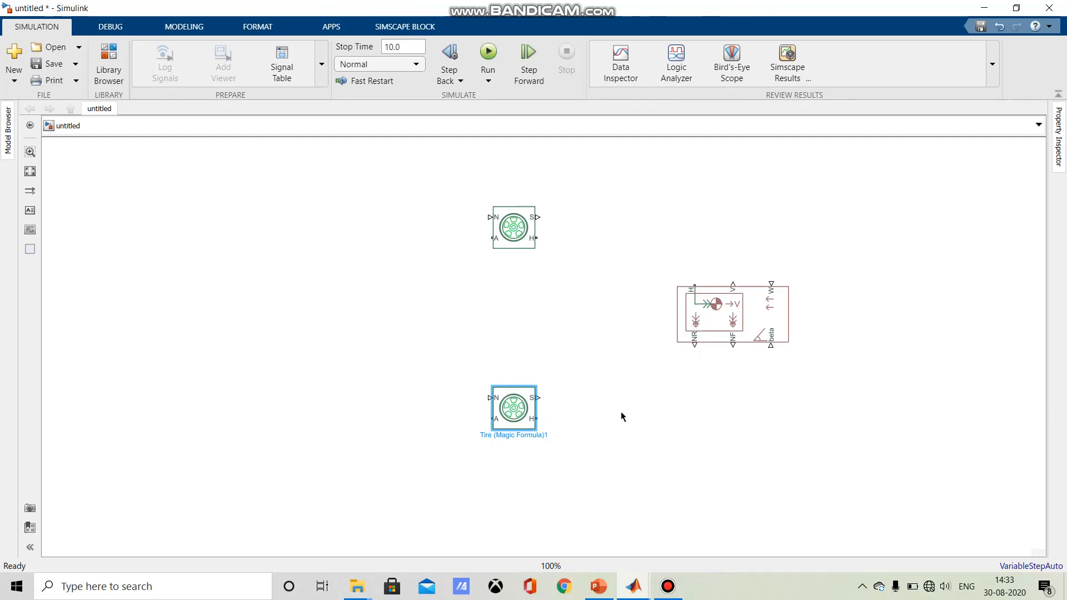
left_click(759, 316)
left_click_drag(761, 317, 725, 318)
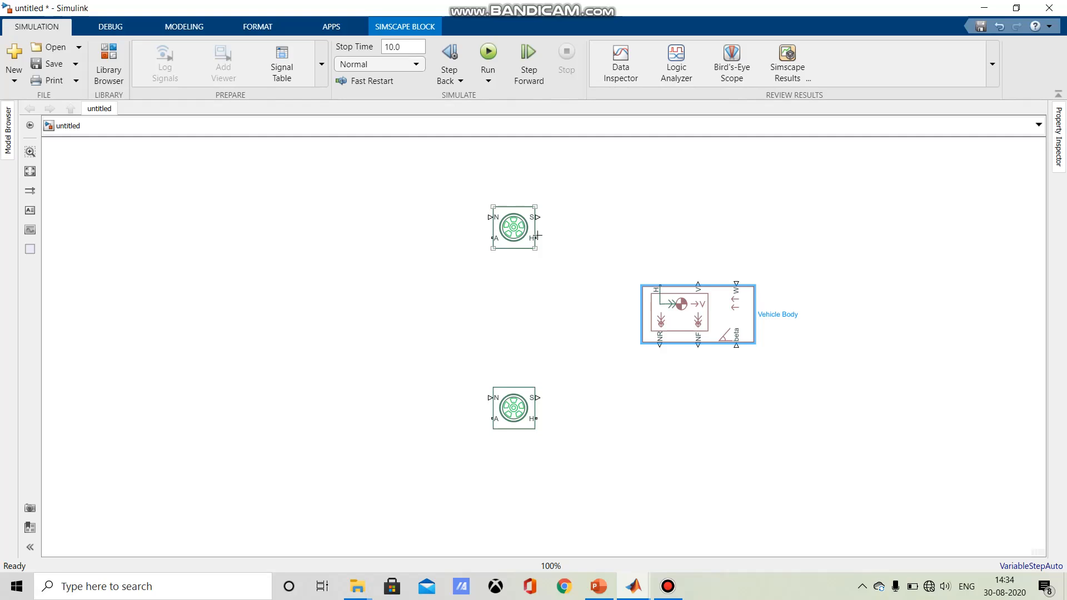
Step: Connect the upper tire's H port to the Vehicle Body's H port
left_click_drag(537, 235, 662, 286)
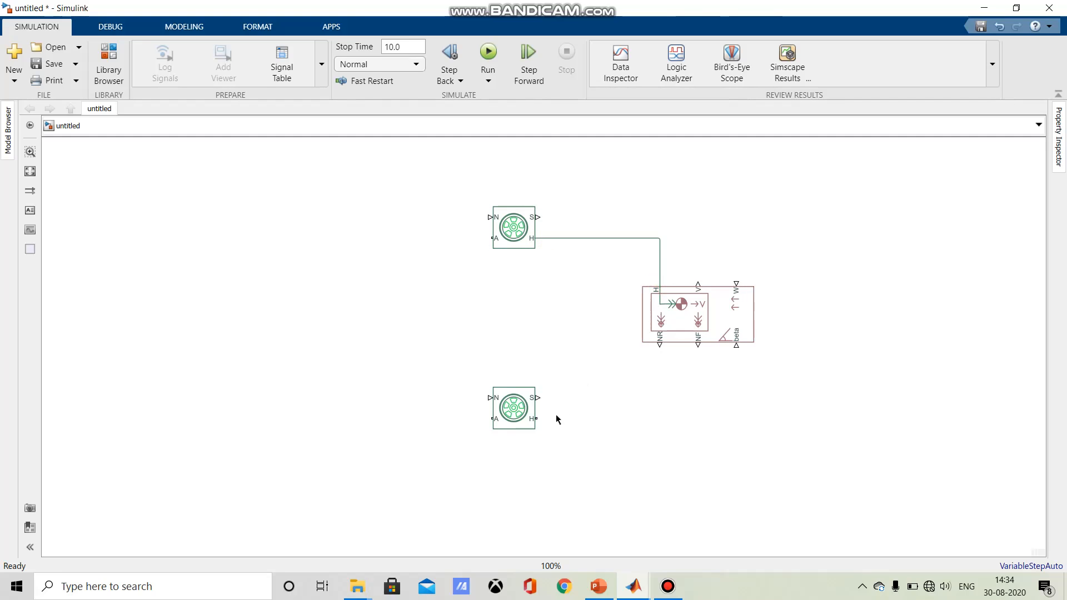
Step: Branch the lower tire's H port into the existing H line and connect both tires' N ports to the Vehicle Body's NR port
left_click_drag(538, 417, 594, 239)
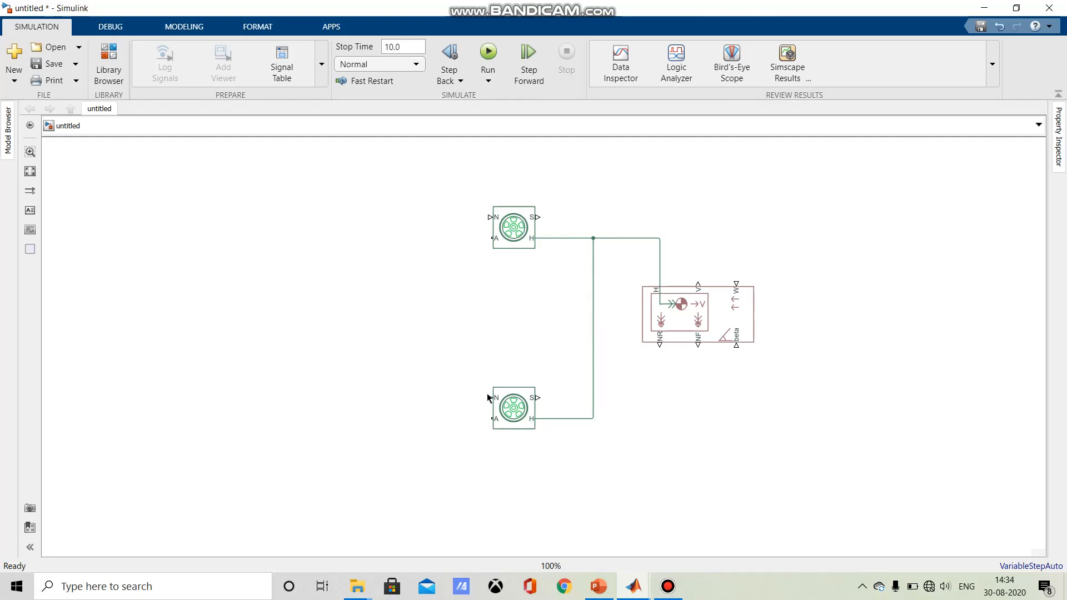
left_click_drag(492, 397, 660, 345)
left_click(375, 215)
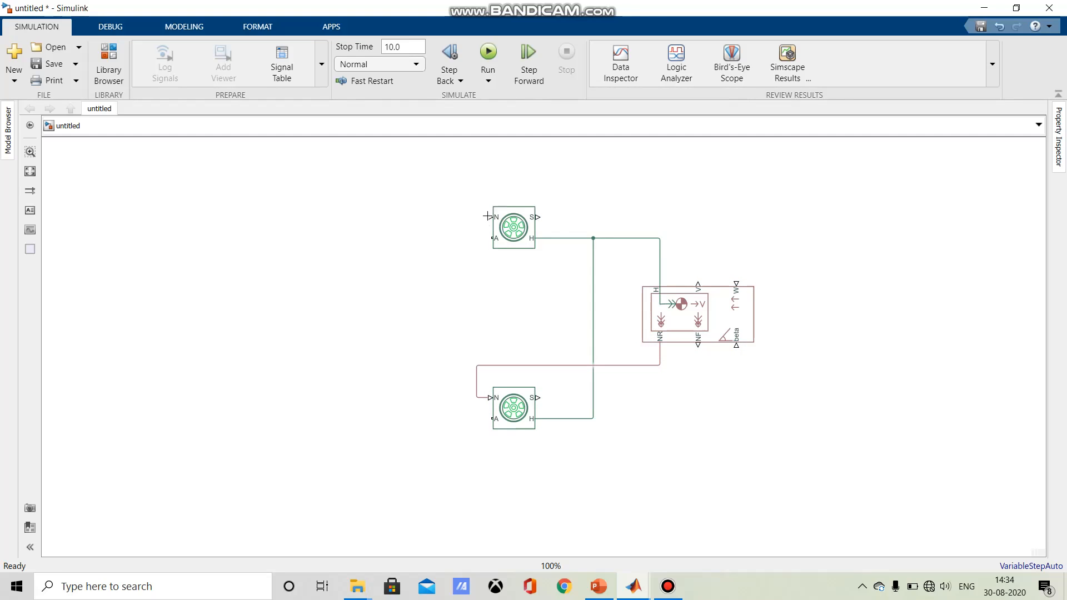
left_click_drag(476, 359, 477, 365)
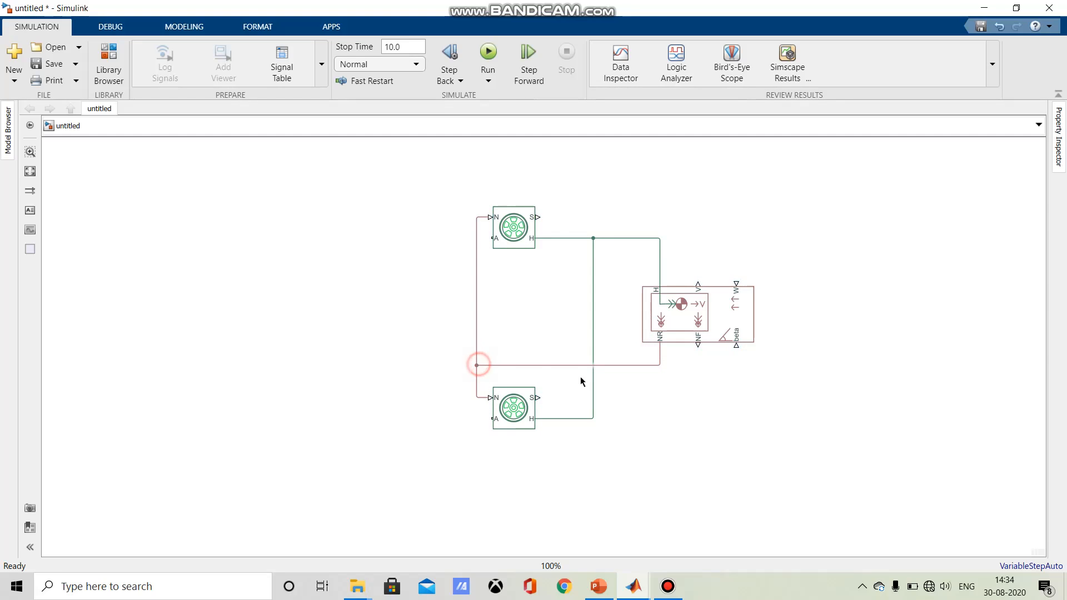
Step: Shift both tire blocks slightly toward the Vehicle Body, keeping them vertically aligned
left_click(515, 224)
left_click_drag(516, 236, 535, 233)
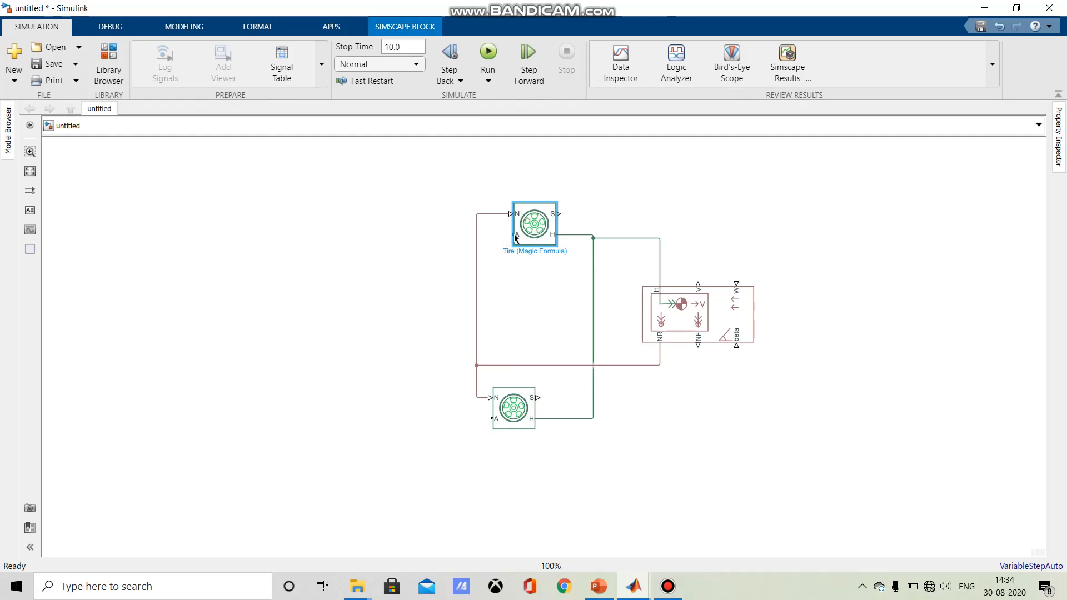
left_click_drag(503, 422, 524, 423)
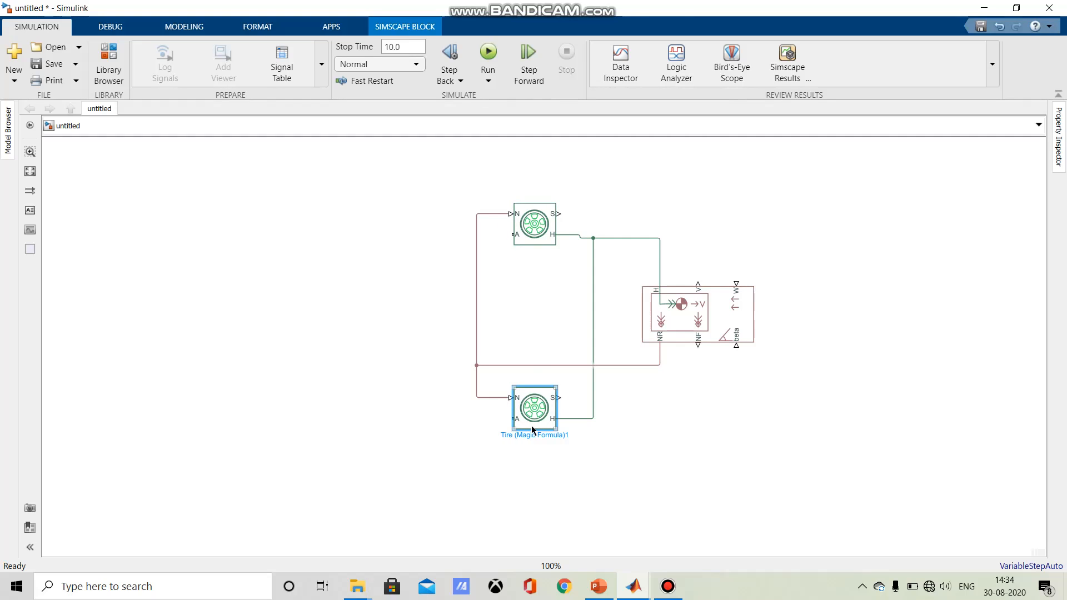
Step: Add a Simple Gear block and place it well to the left of the tires, midway between their heights
key("ctrl+period")
key("ctrl+period")
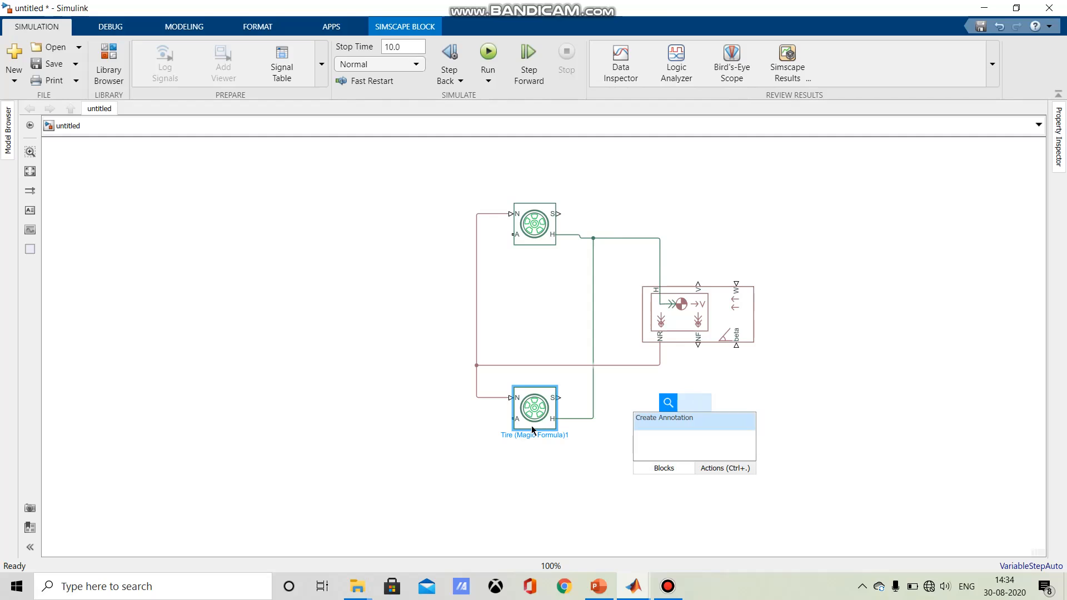
type("s")
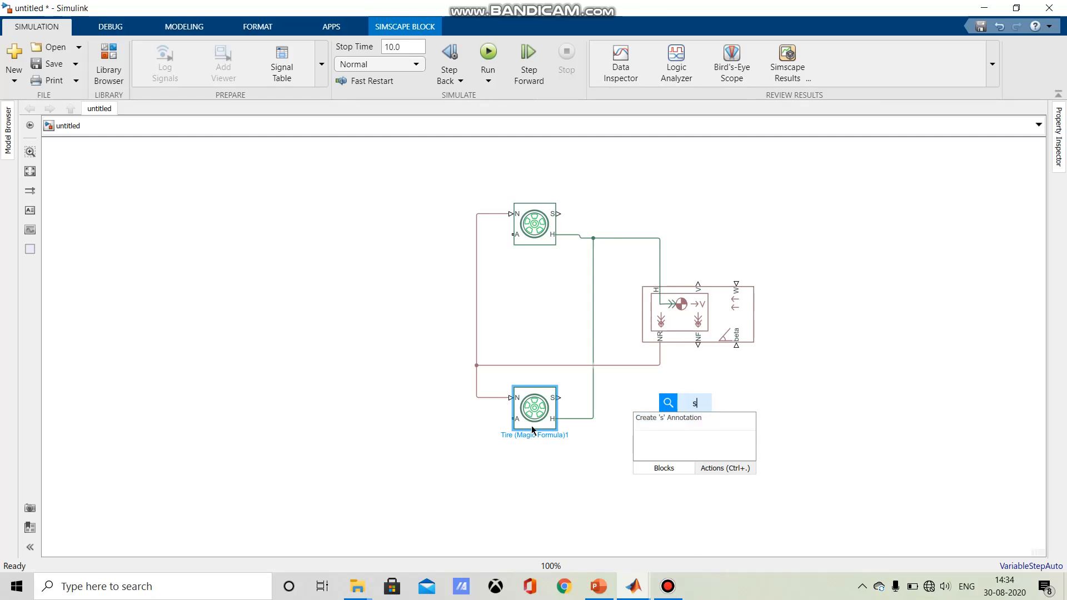
type("imple gear")
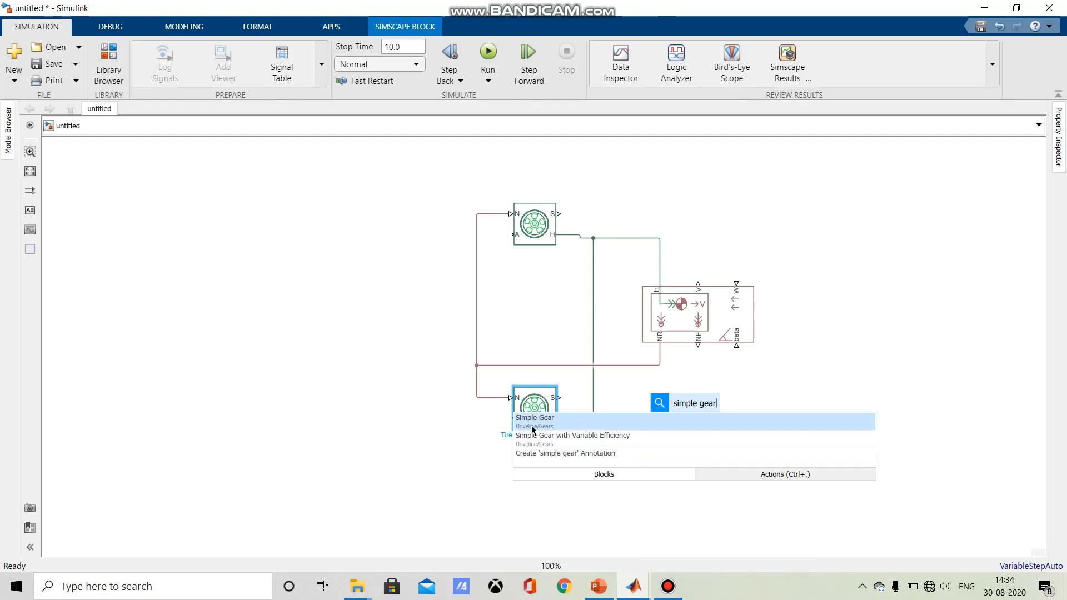
left_click(532, 430)
left_click_drag(695, 410, 201, 309)
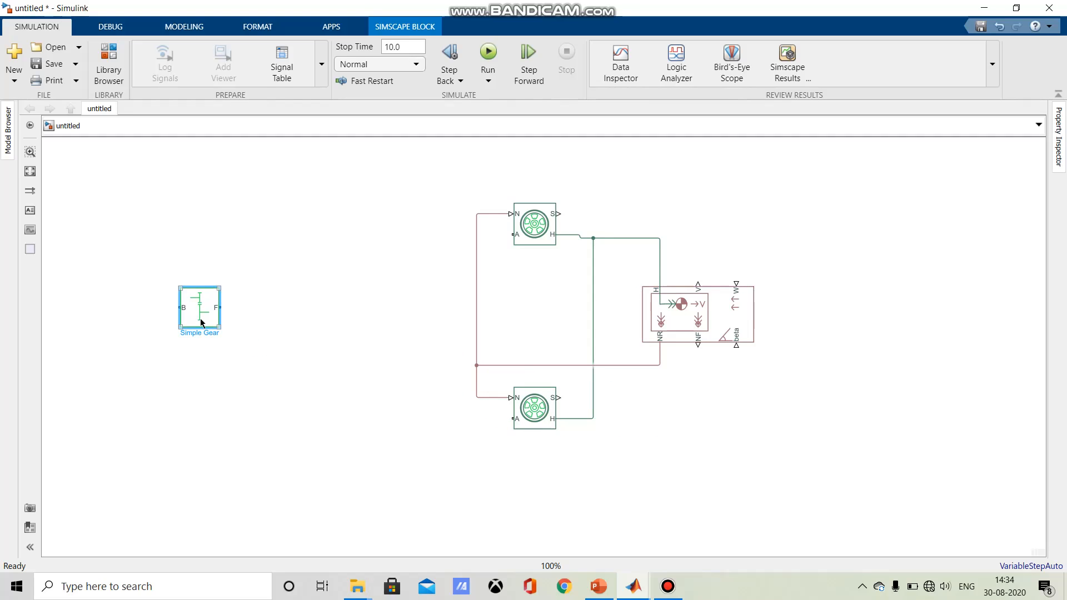
Step: Set the Simple Gear's output shaft to rotate in the same direction as the input shaft and accept the parameters
double_click(201, 317)
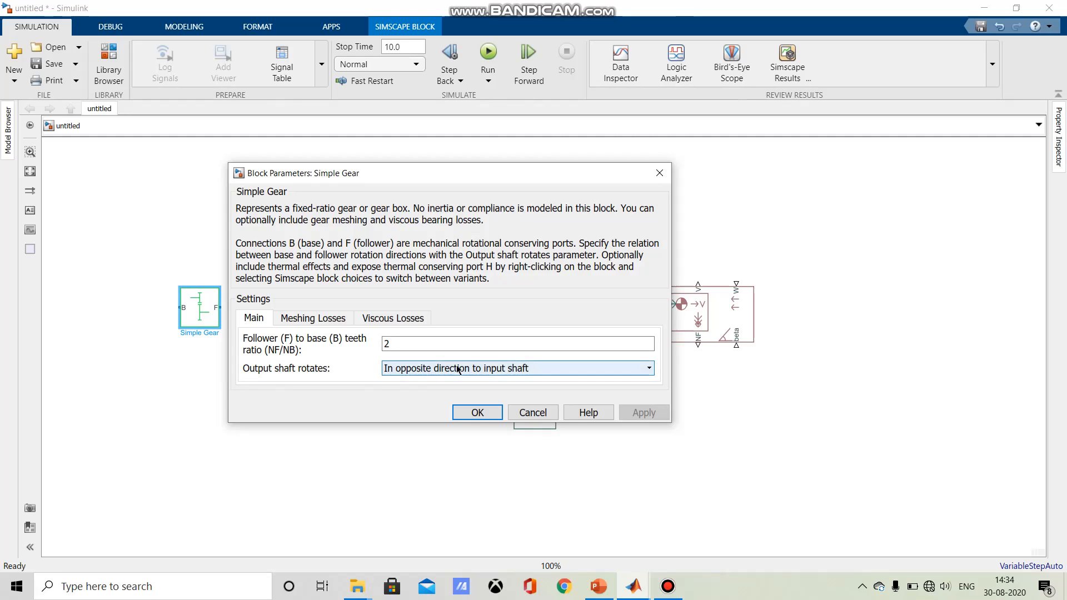
left_click(437, 369)
left_click(439, 380)
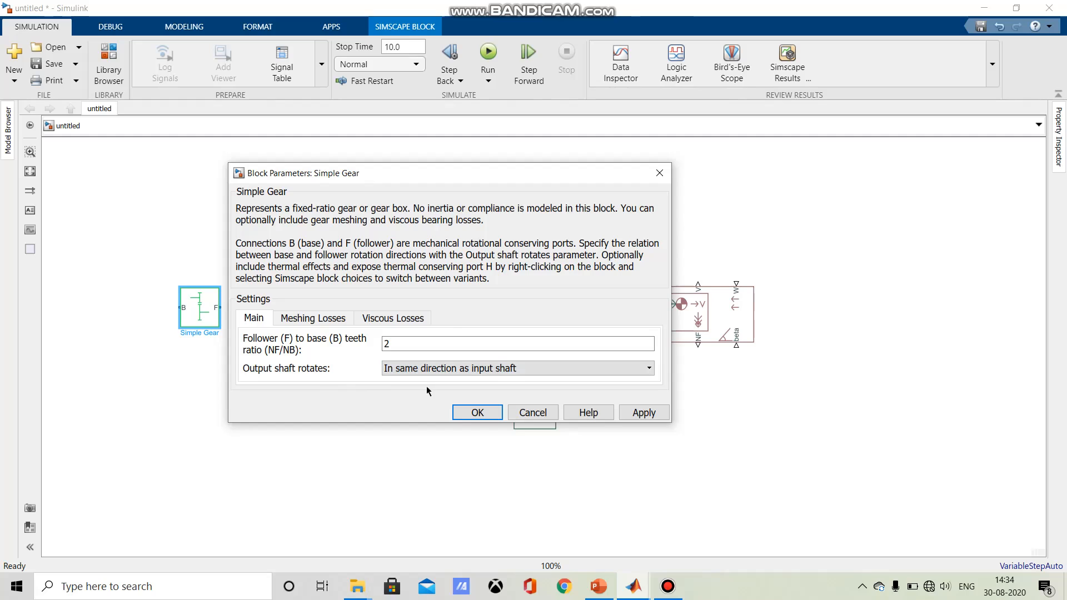
left_click(478, 413)
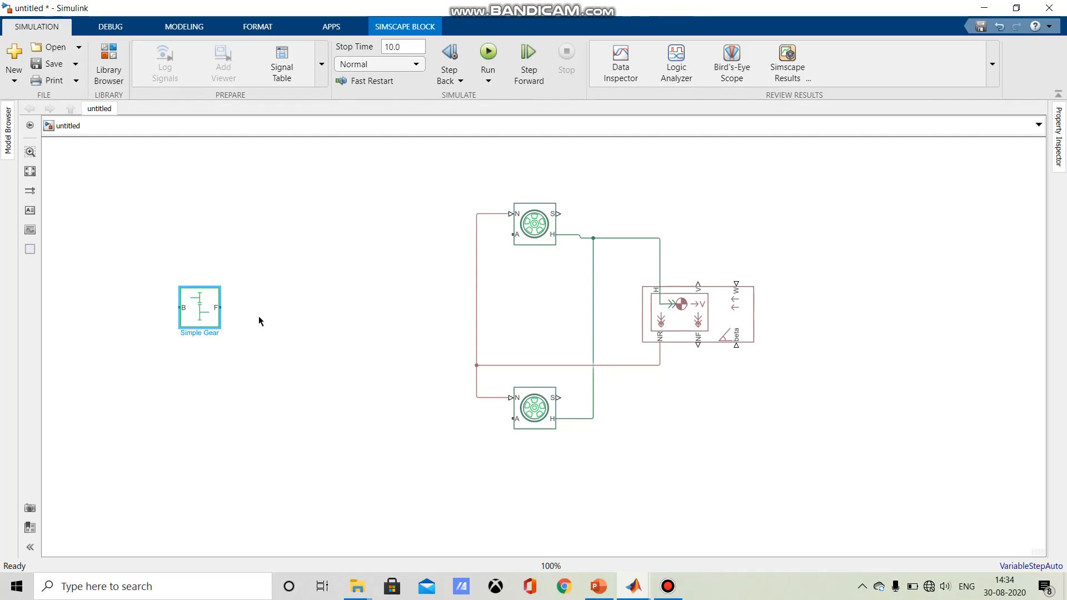
Step: Add the Driveline Differential block and place it between the Simple Gear and the tires
key("ctrl+period")
type("differn")
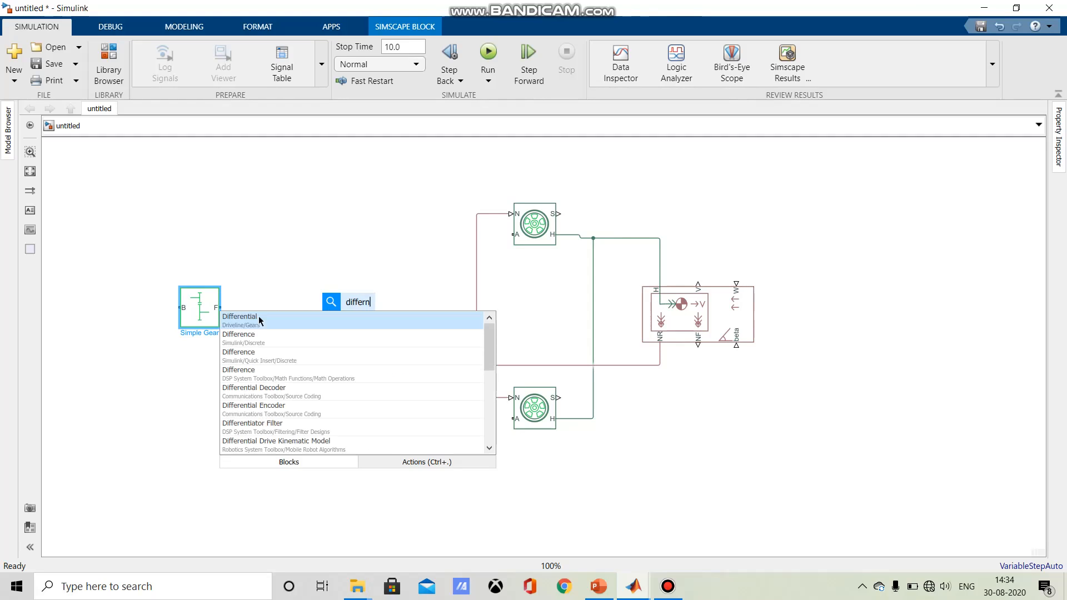
type("ti")
key("BackSpace")
key("BackSpace")
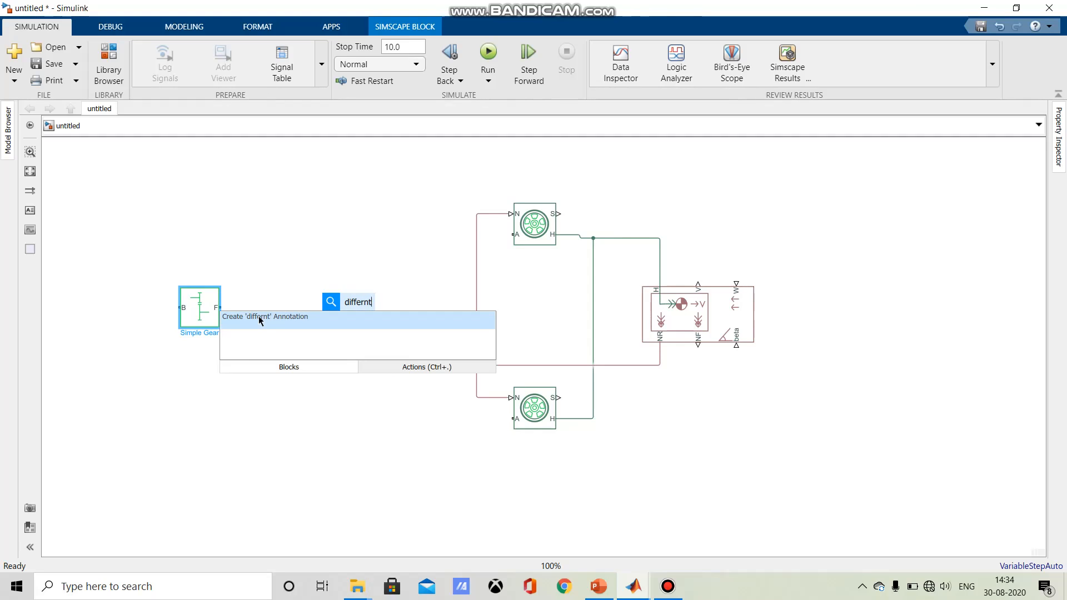
key("BackSpace")
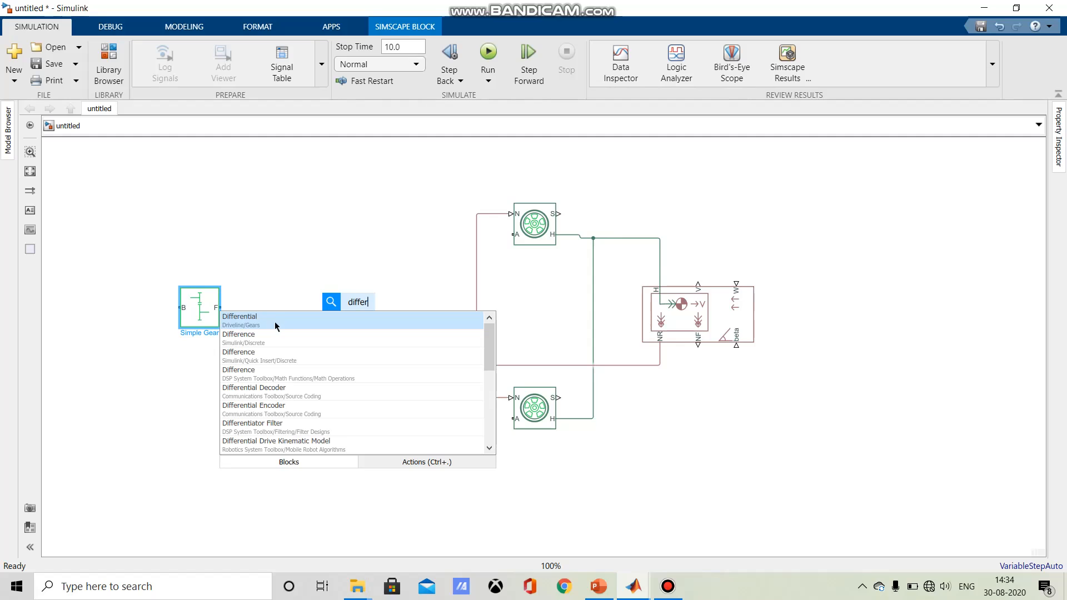
left_click(275, 321)
left_click_drag(358, 305, 329, 315)
Step: Rotate the Differential block counterclockwise and connect its D port to the Simple Gear's F port
right_click(330, 315)
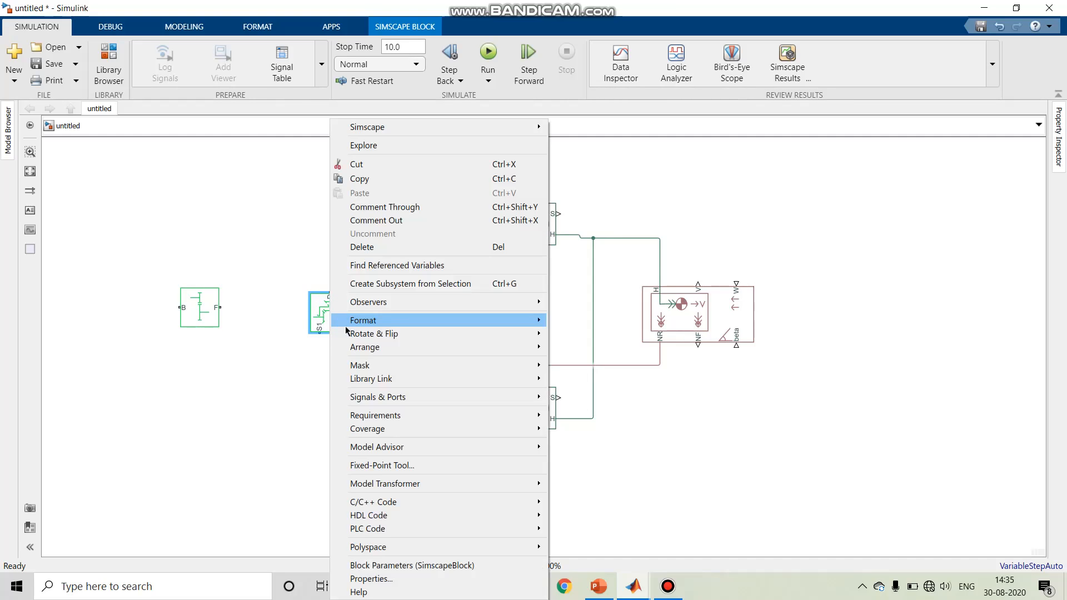
mouse_move(372, 335)
left_click(670, 346)
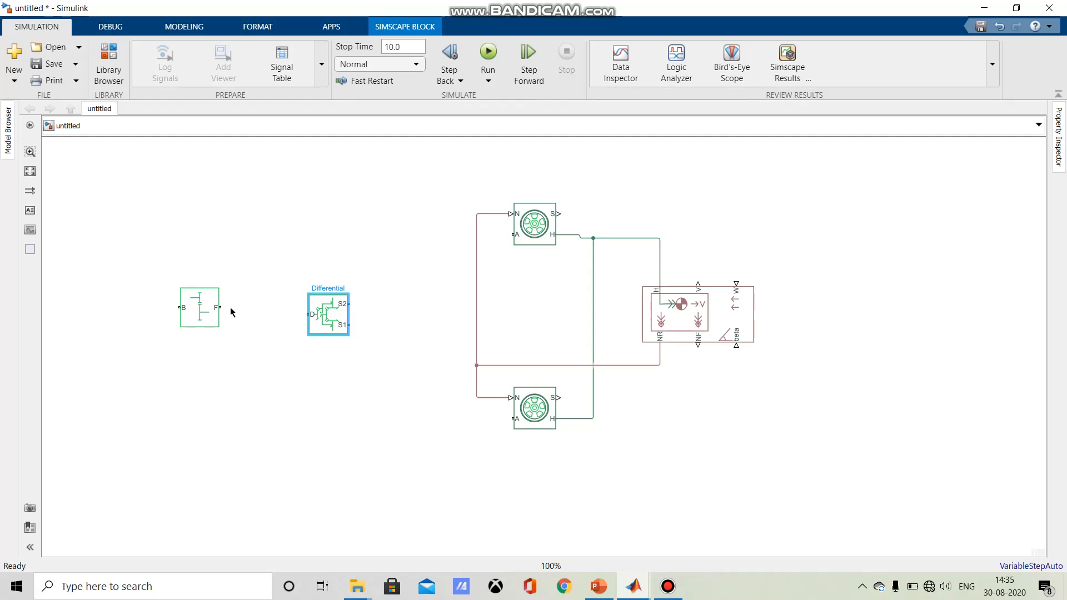
mouse_move(320, 328)
left_mouse_down()
mouse_move(311, 314)
mouse_move(225, 307)
left_mouse_up()
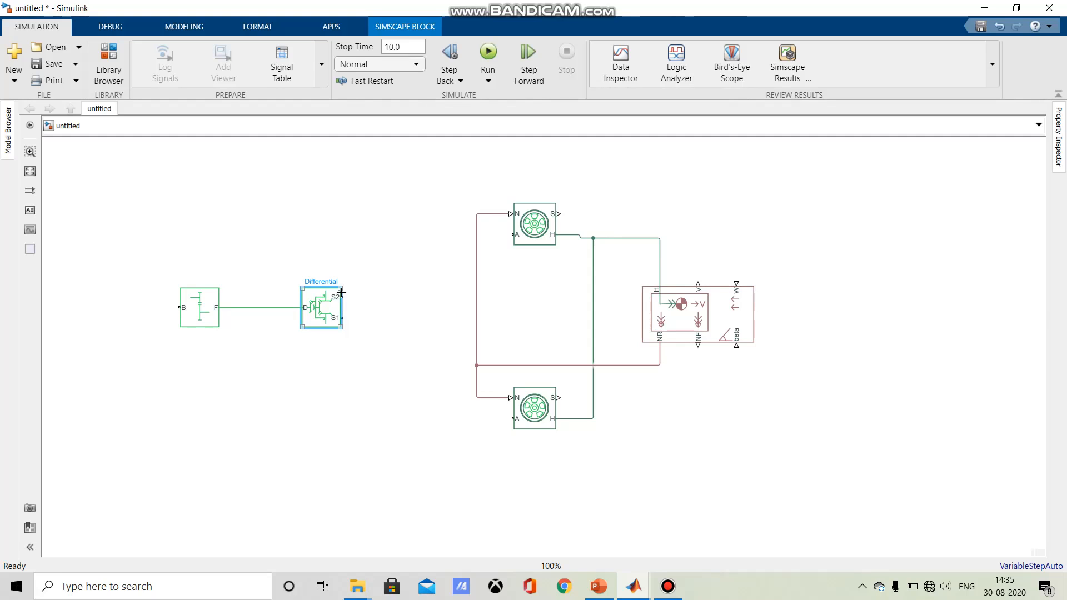
Step: Connect the Differential's S2 port to the upper tire's A port and its S1 port to the lower tire's A port
left_click_drag(338, 296, 512, 232)
left_click(342, 318)
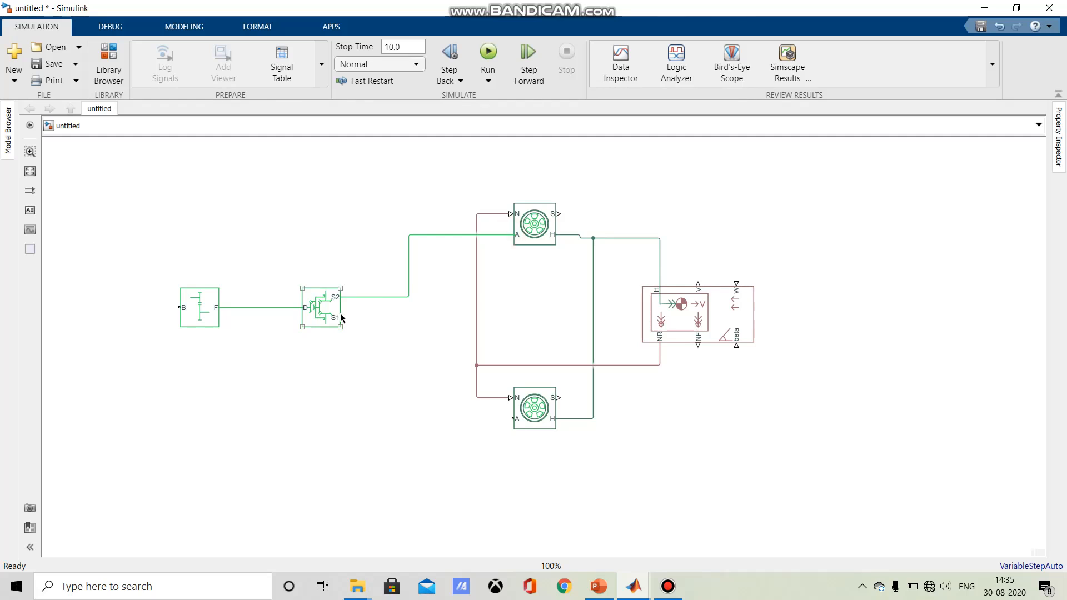
left_click_drag(342, 317, 512, 420)
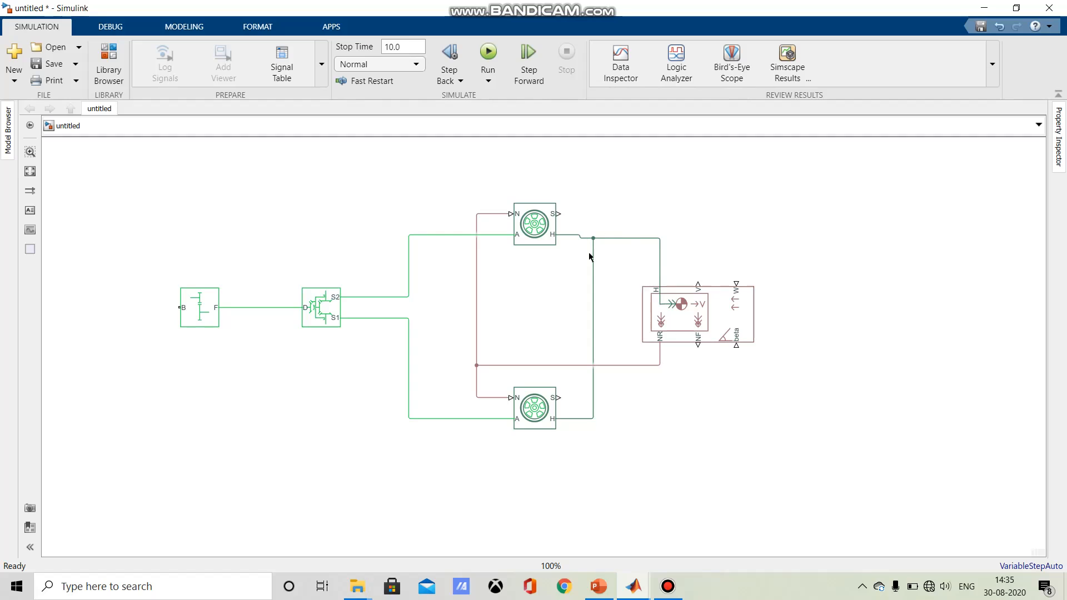
Step: Nudge the Vehicle Body slightly up and the upper tire slightly down to straighten its H line
left_click(682, 312)
left_click_drag(683, 314, 681, 306)
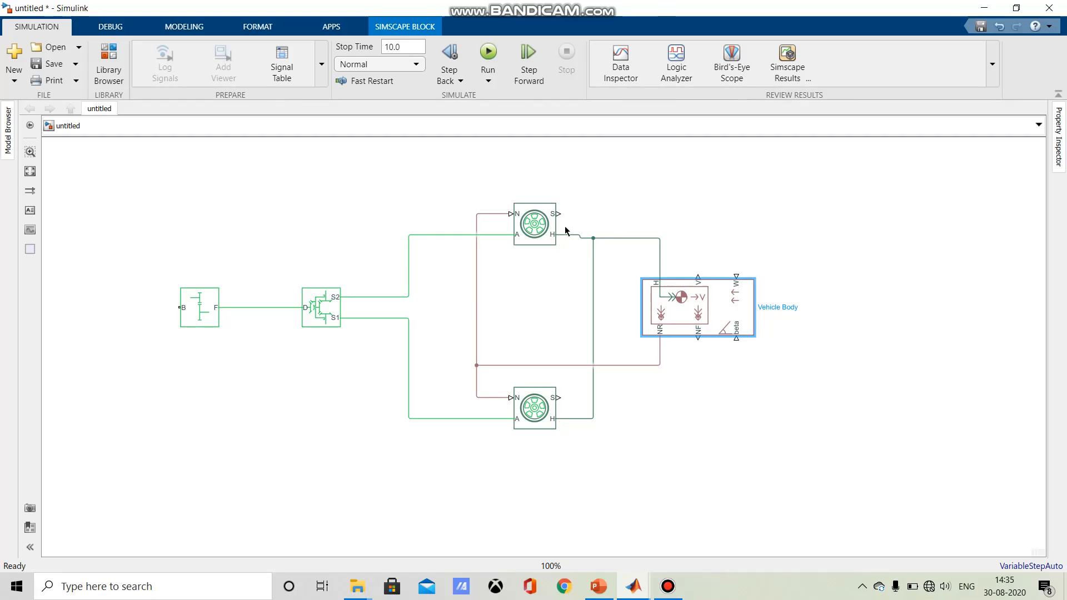
left_click_drag(542, 224, 540, 228)
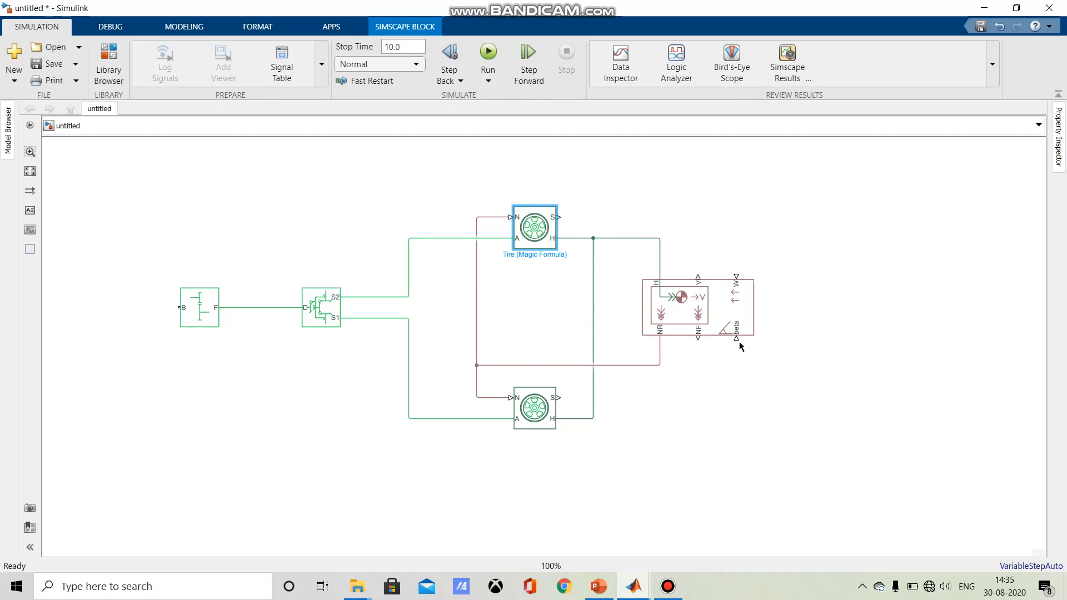
Step: Add a Display block from Simulink Sinks and place it above and to the right of the Vehicle Body
double_click(734, 240)
type("displa")
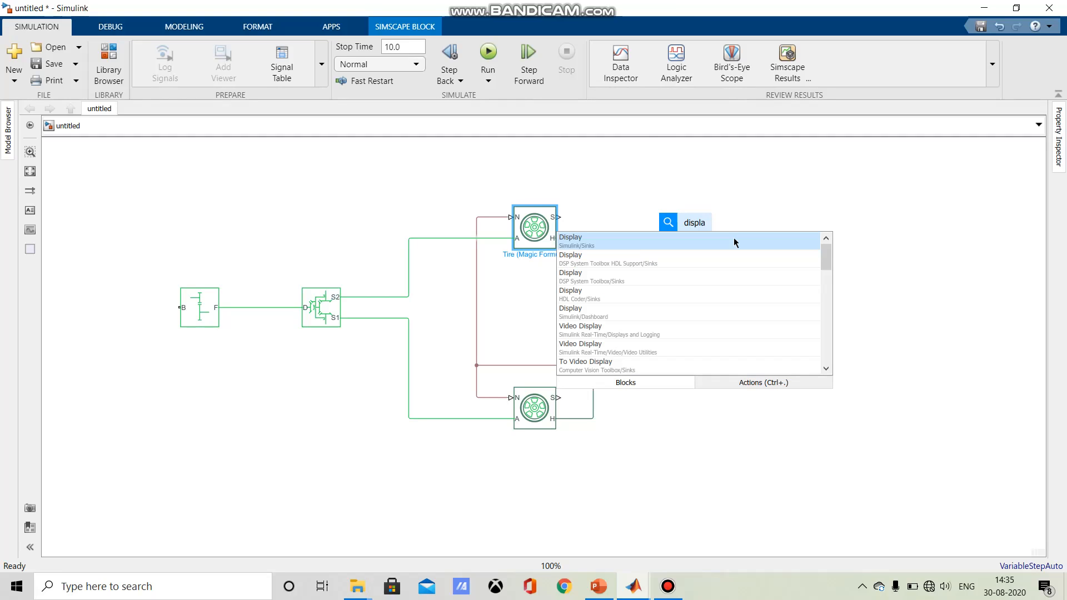
left_click(734, 238)
left_click_drag(703, 224, 881, 214)
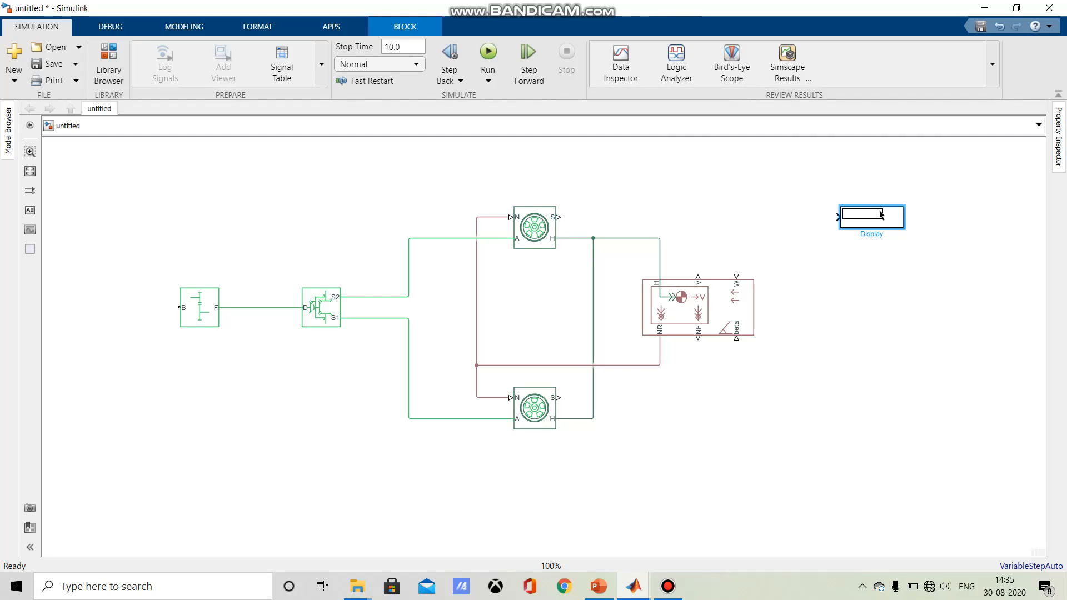
Step: Add a Scope block from Simulink Sinks and place it directly above the Display block
key("ctrl+period")
key("ctrl+period")
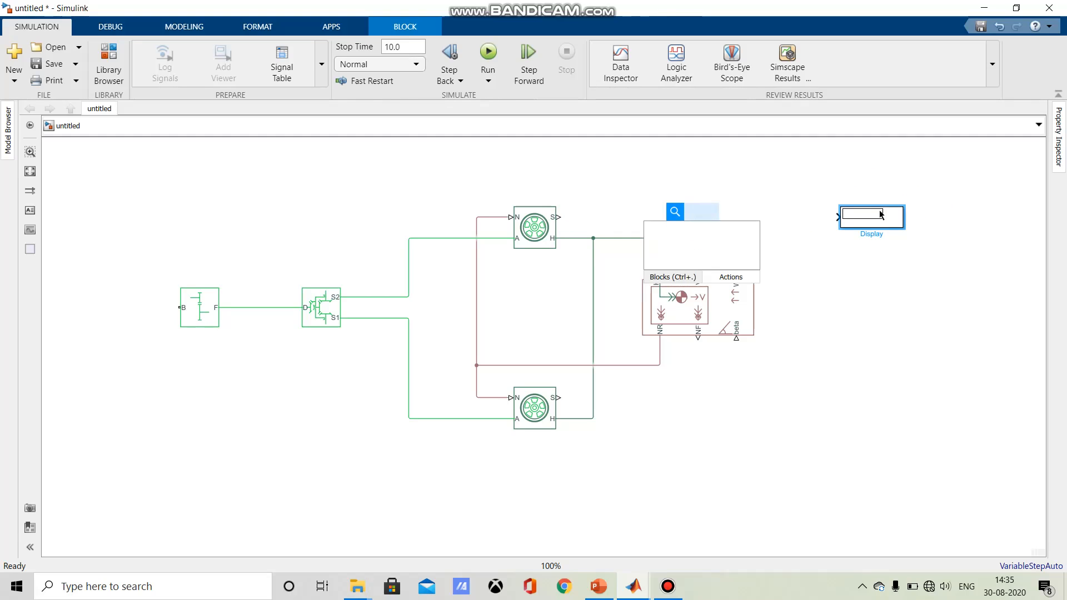
type("s")
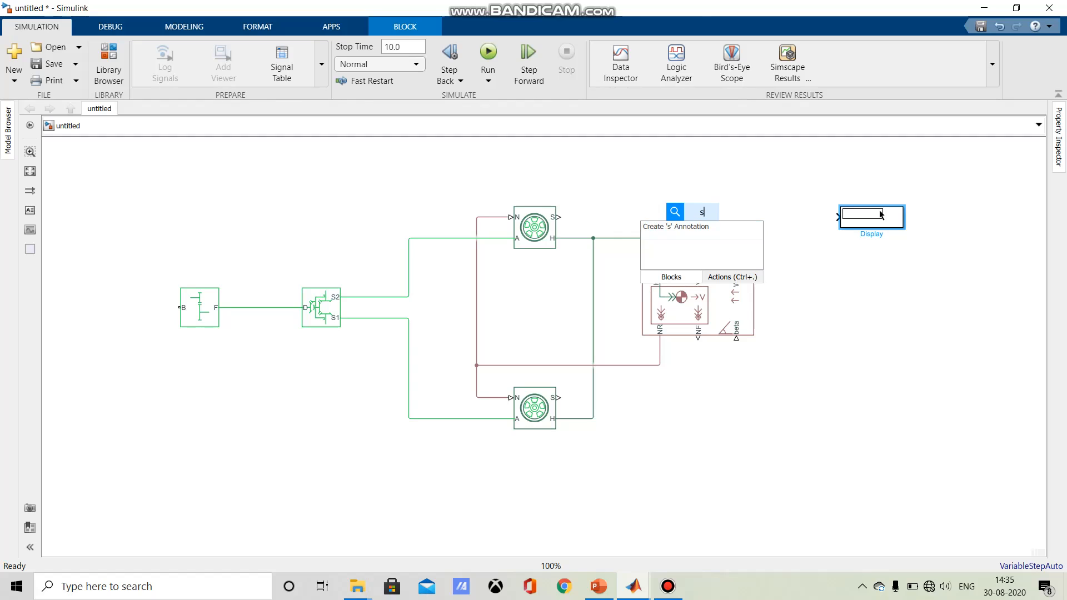
type("cope")
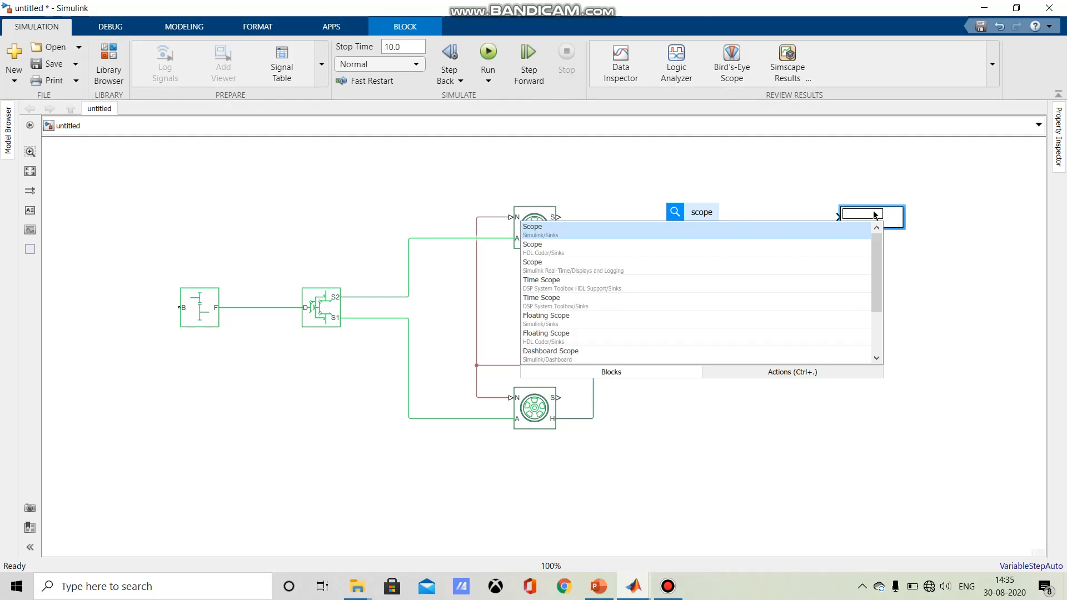
left_click(704, 231)
left_click_drag(708, 215, 862, 158)
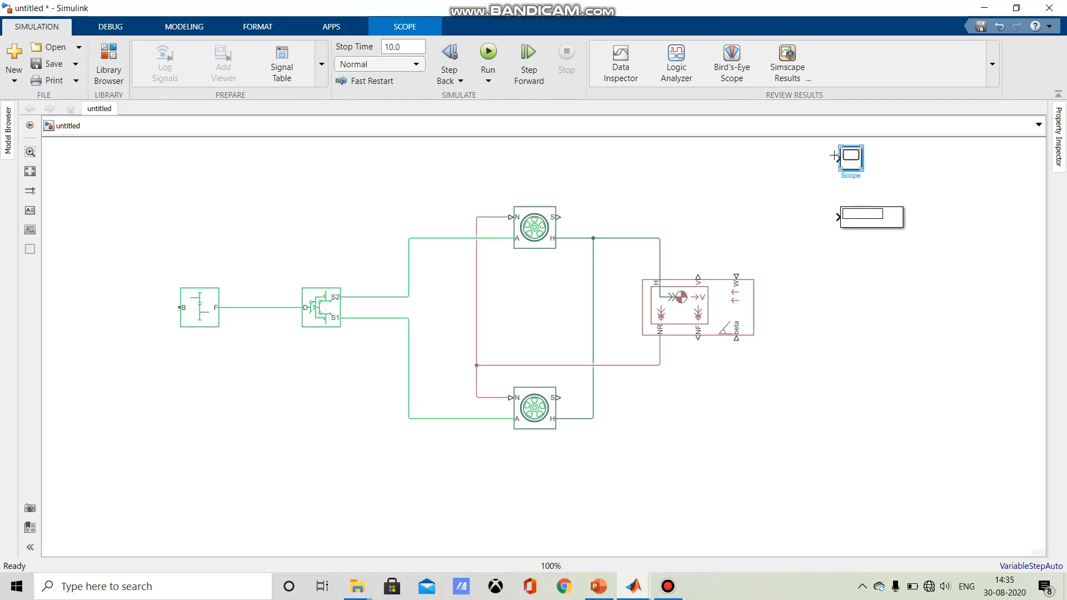
Step: Add a PS-Simulink Converter block to the right of the Vehicle Body, below the Display block
left_click(698, 275)
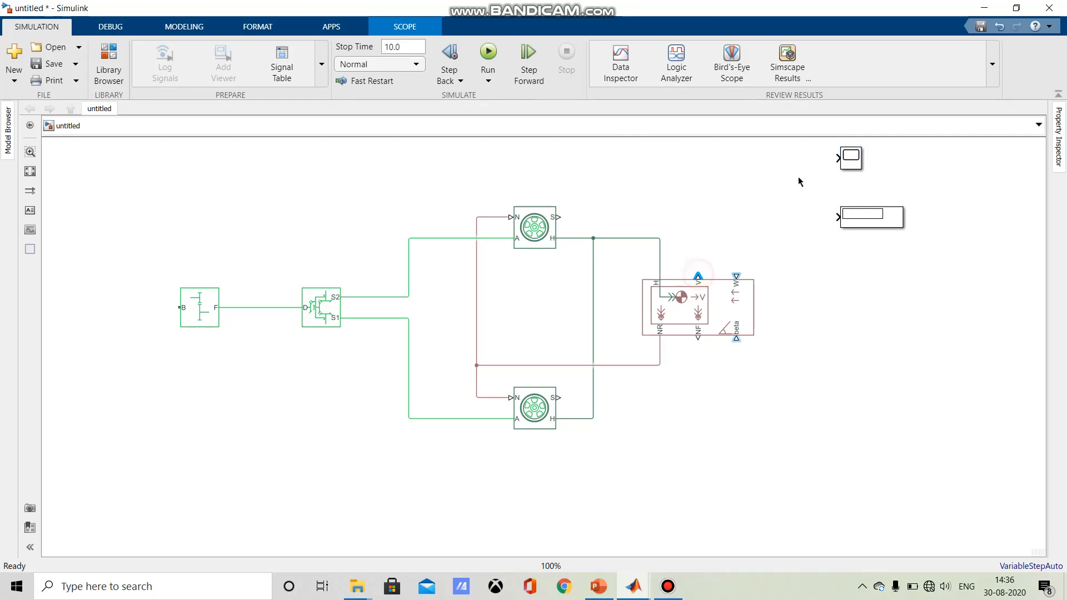
left_click(839, 323)
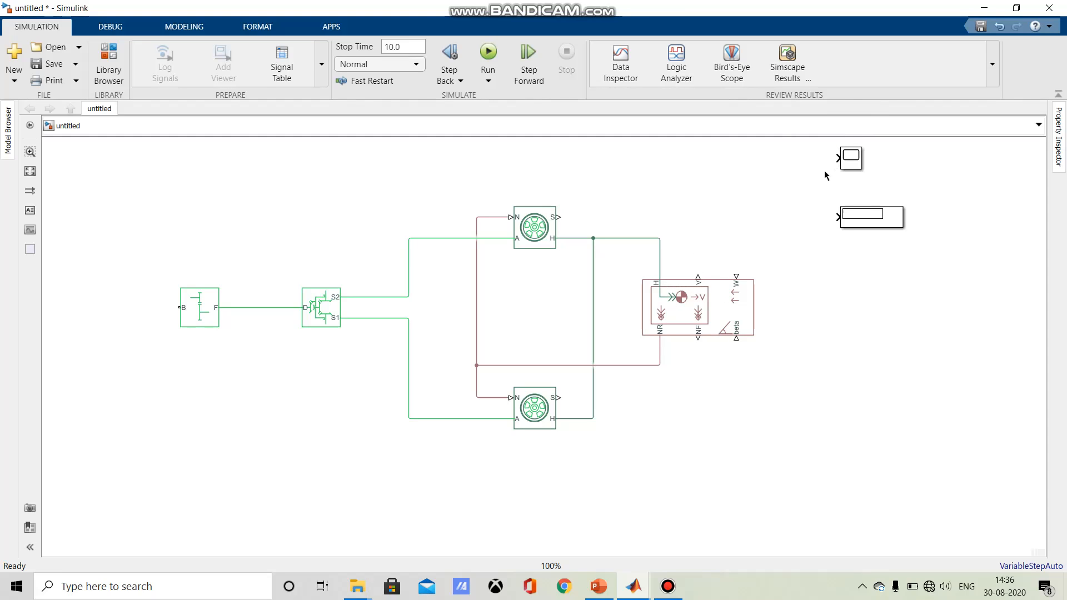
key("ctrl+period")
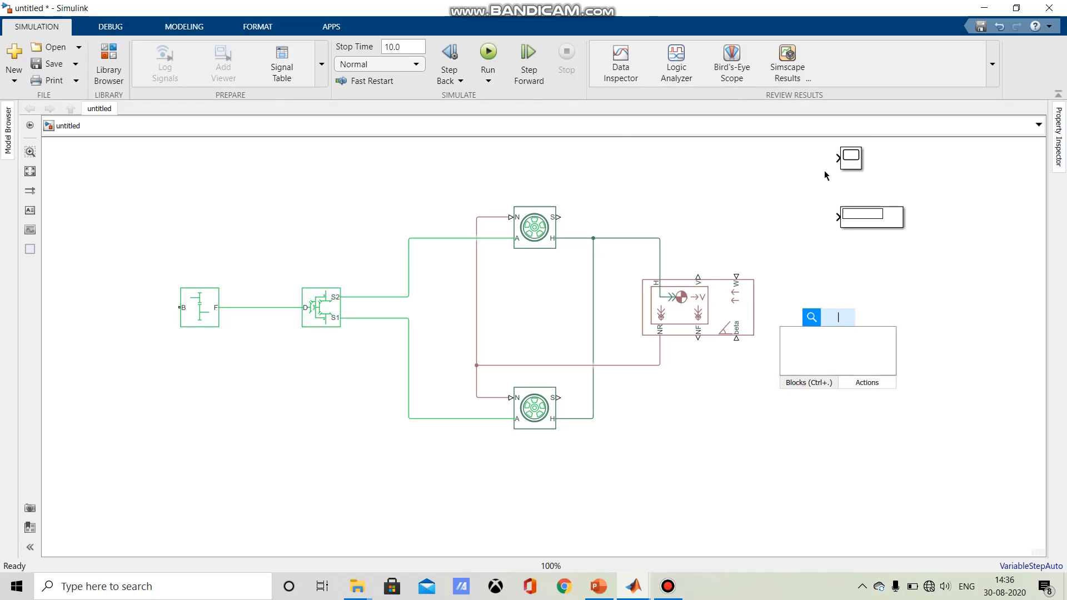
type("ps si")
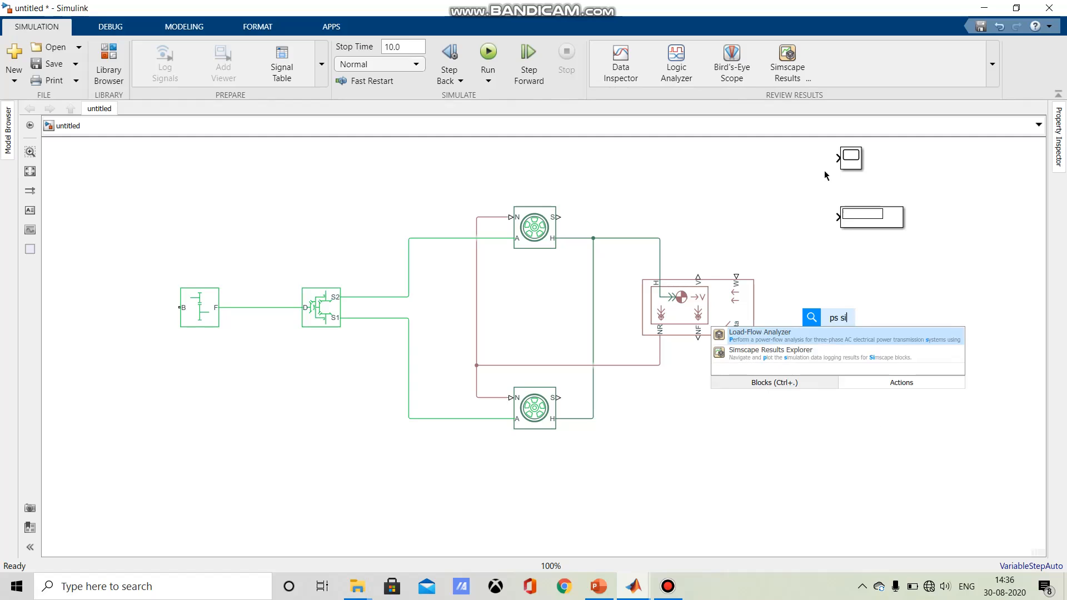
key("ctrl+period")
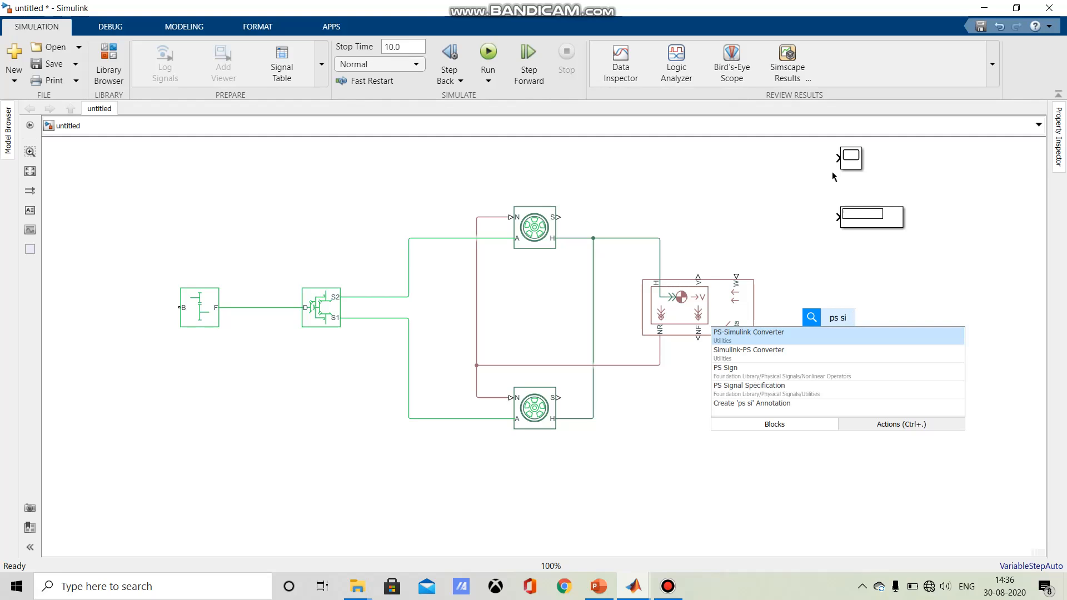
left_click(800, 333)
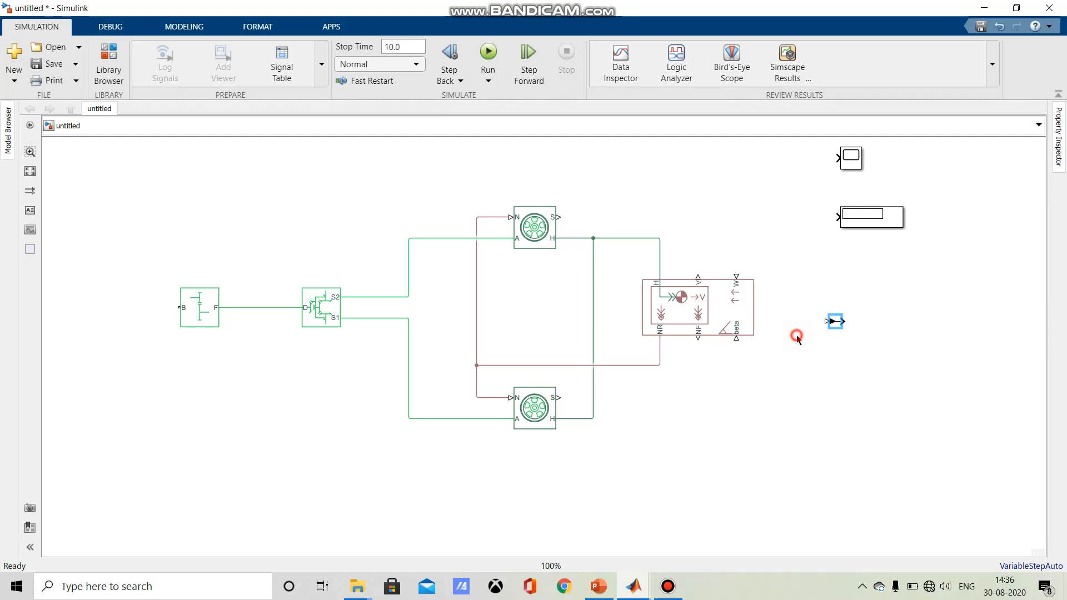
left_click_drag(843, 321, 822, 299)
left_click(837, 326)
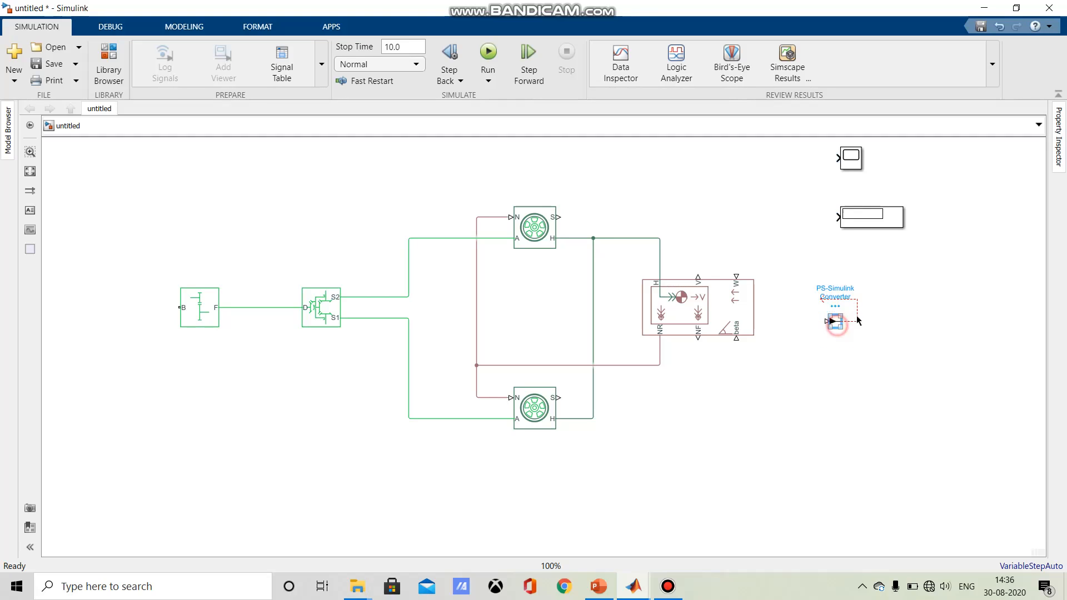
Step: Delete the stray line at the PS-Simulink Converter and move the converter up, to the left of the Scope
left_click(858, 320)
key("Delete")
left_click(833, 321)
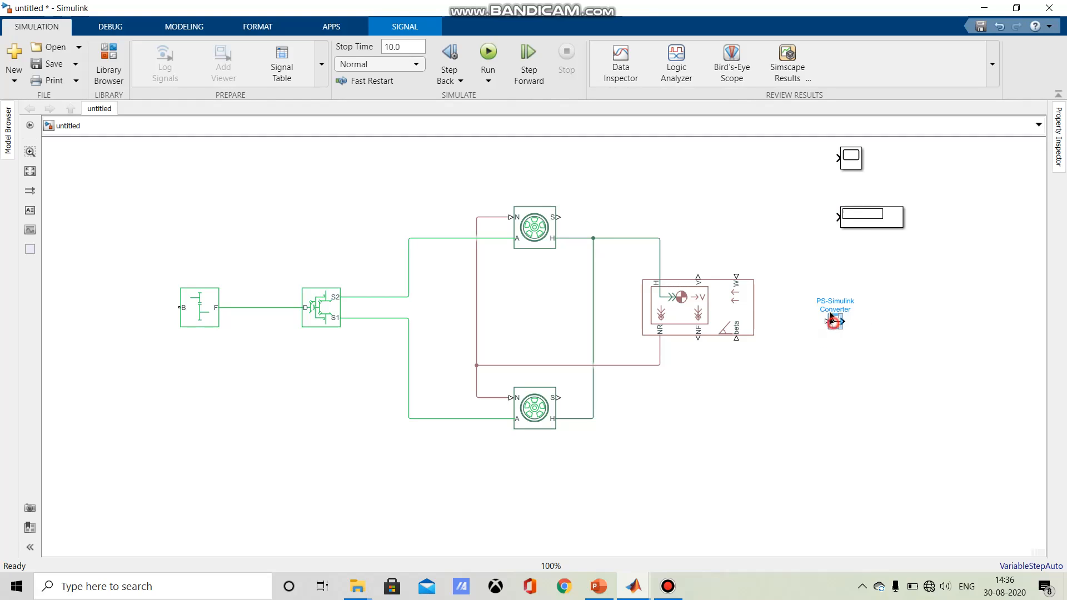
left_click_drag(831, 320, 766, 165)
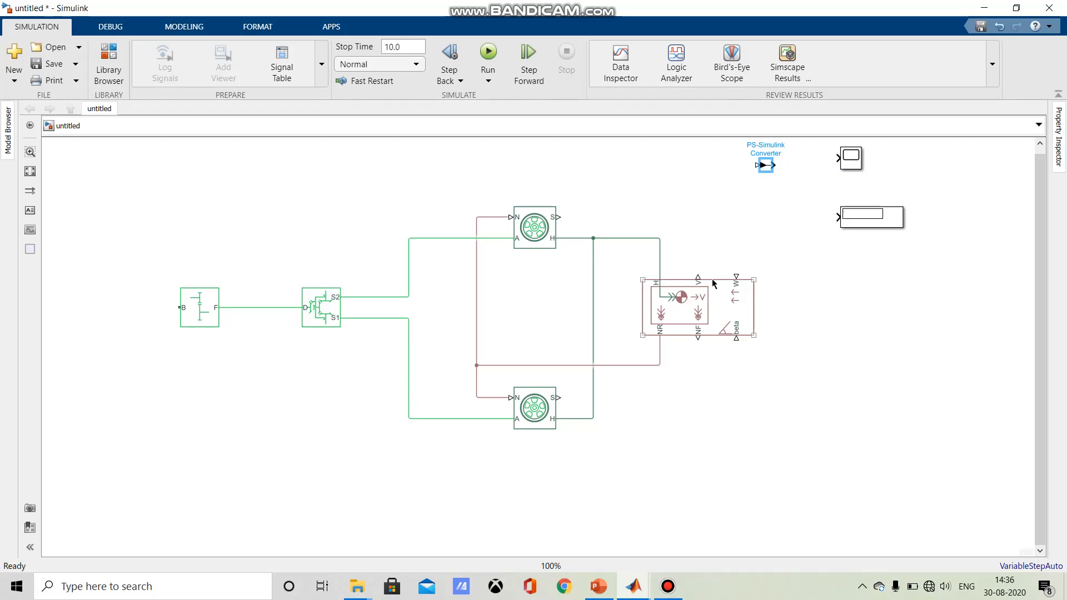
Step: Connect the Vehicle Body's V port to the PS-Simulink Converter, and wire the converter's output to both the Scope and the Display
left_click_drag(698, 276, 755, 166)
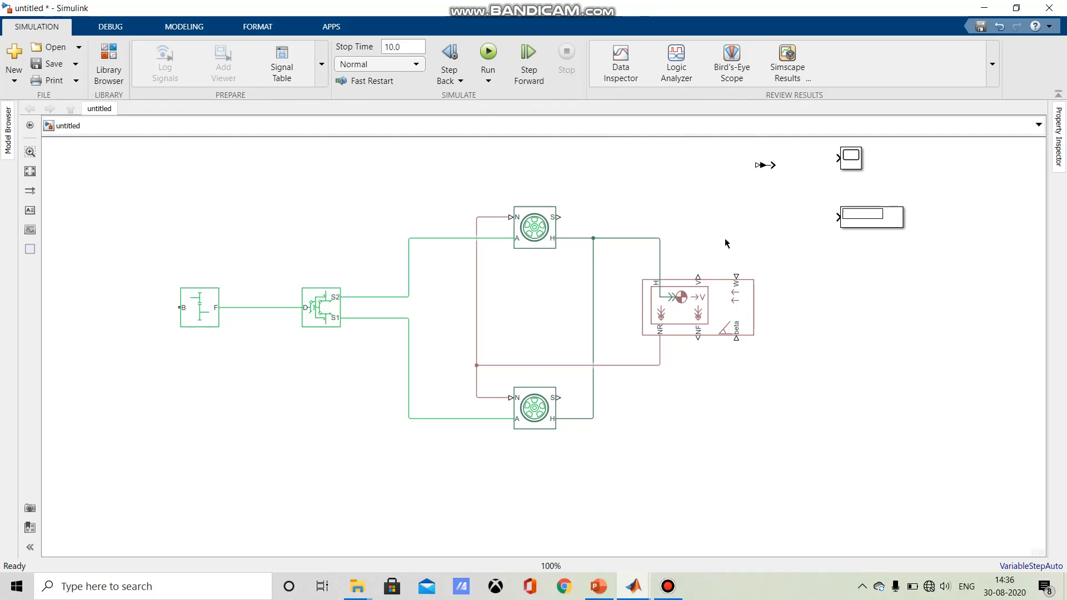
mouse_move(699, 277)
left_mouse_down()
mouse_move(761, 165)
mouse_move(838, 158)
left_mouse_up()
left_click_drag(835, 215, 761, 166)
Step: Set the PS-Simulink Converter's output signal unit to km/hr and level the Scope with the converter's output line
left_click(764, 166)
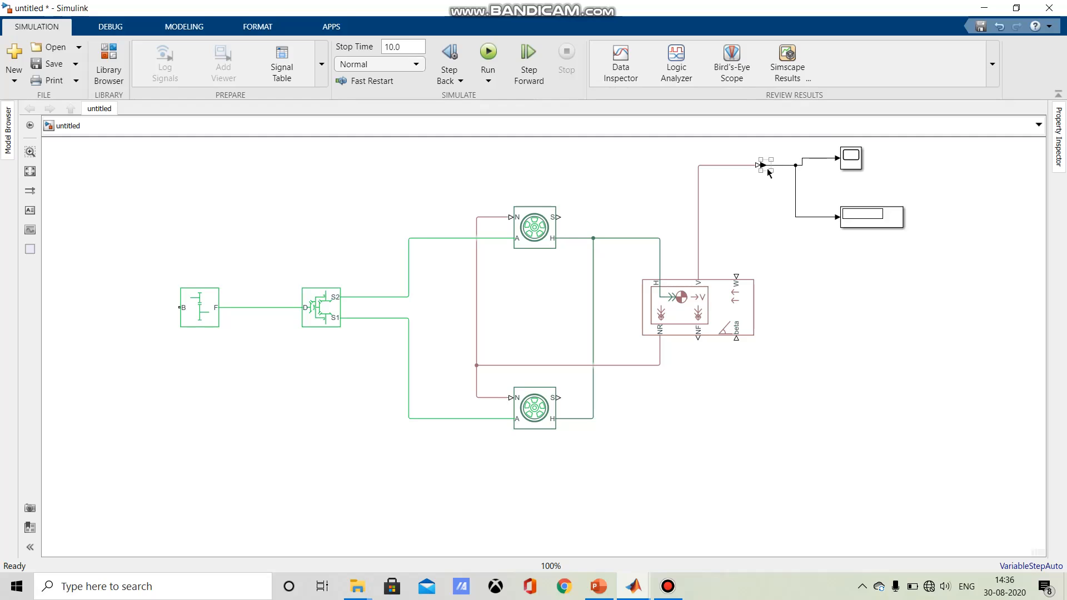
left_click(764, 166)
left_click(767, 169)
double_click(766, 166)
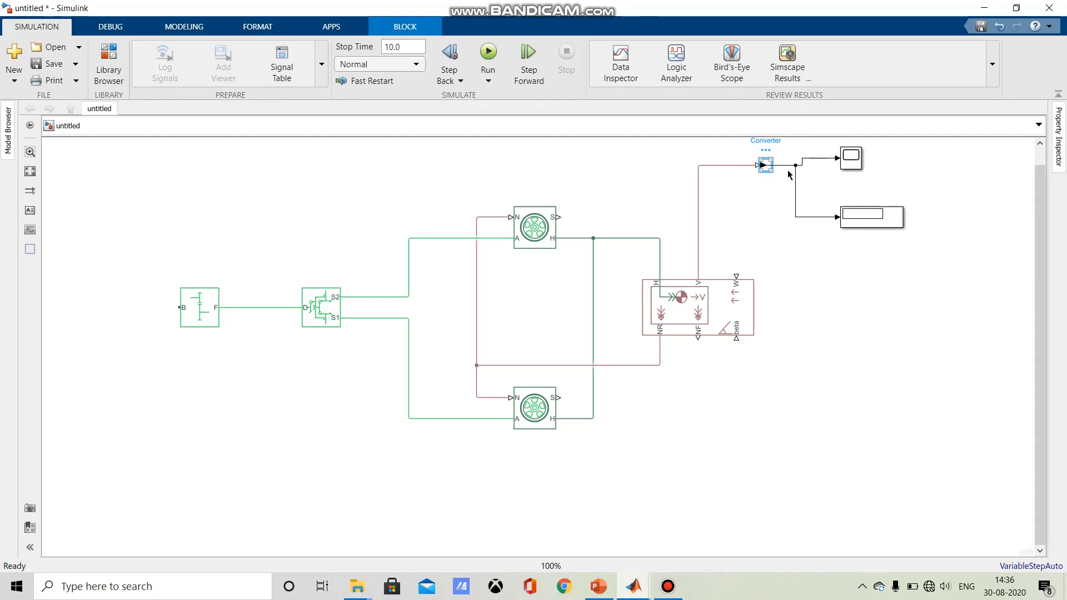
left_click(607, 201)
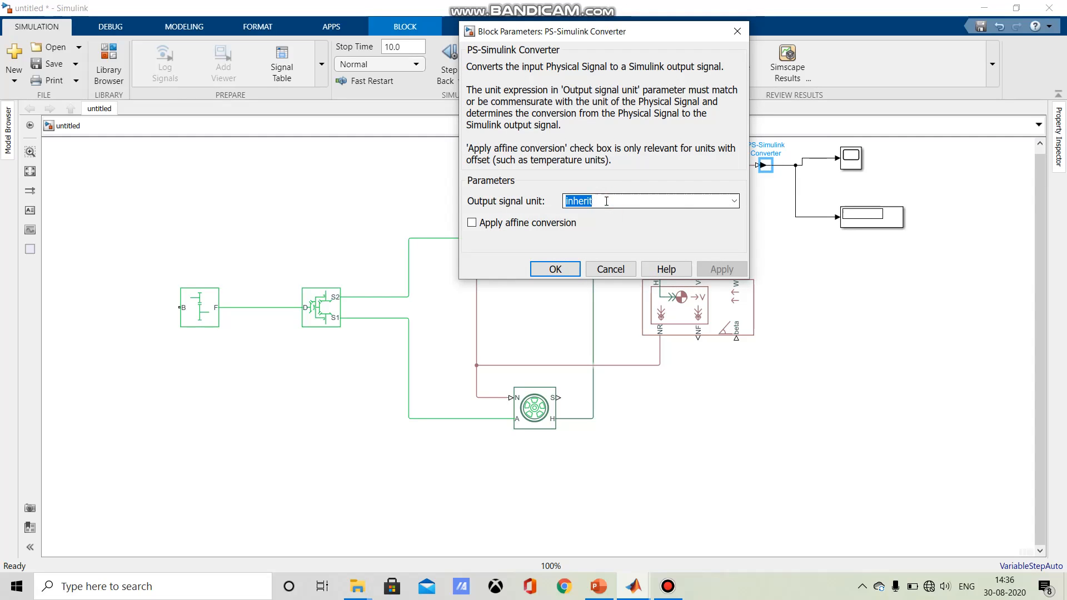
type("km/")
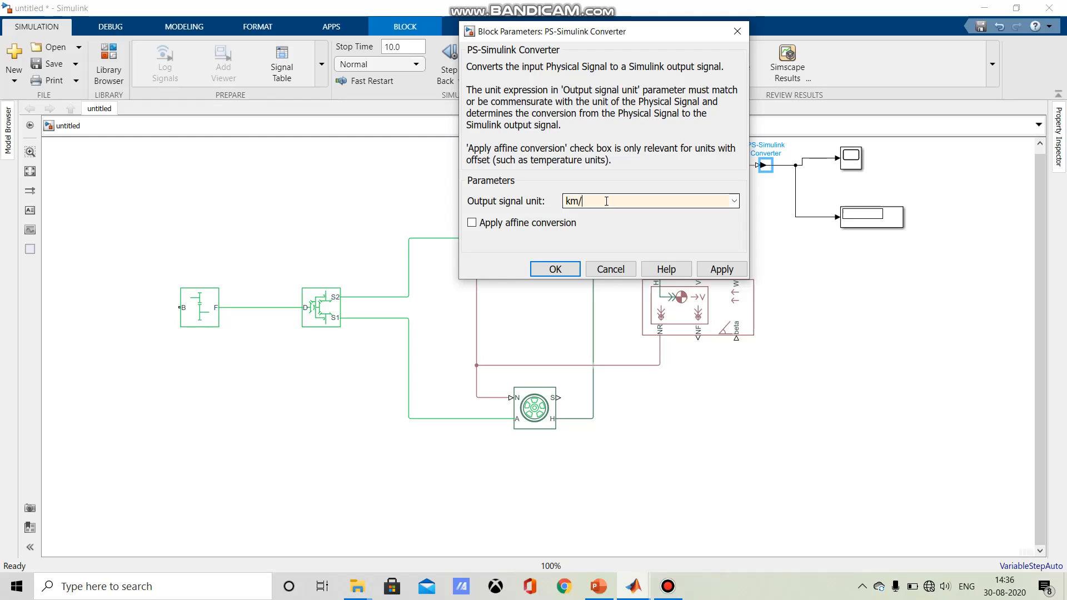
type("hr")
key("Return")
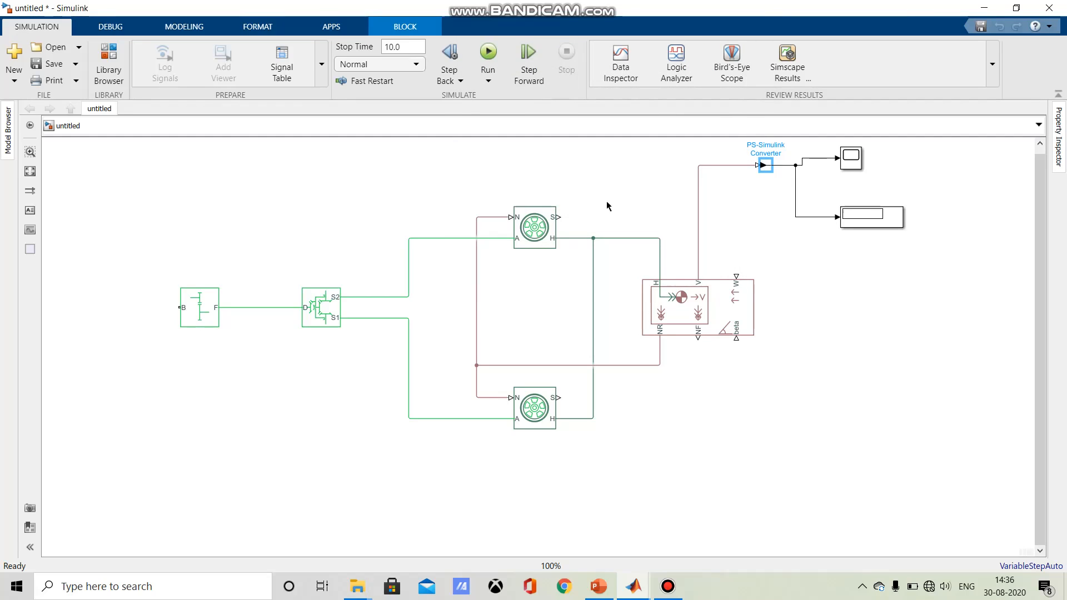
left_click(855, 165)
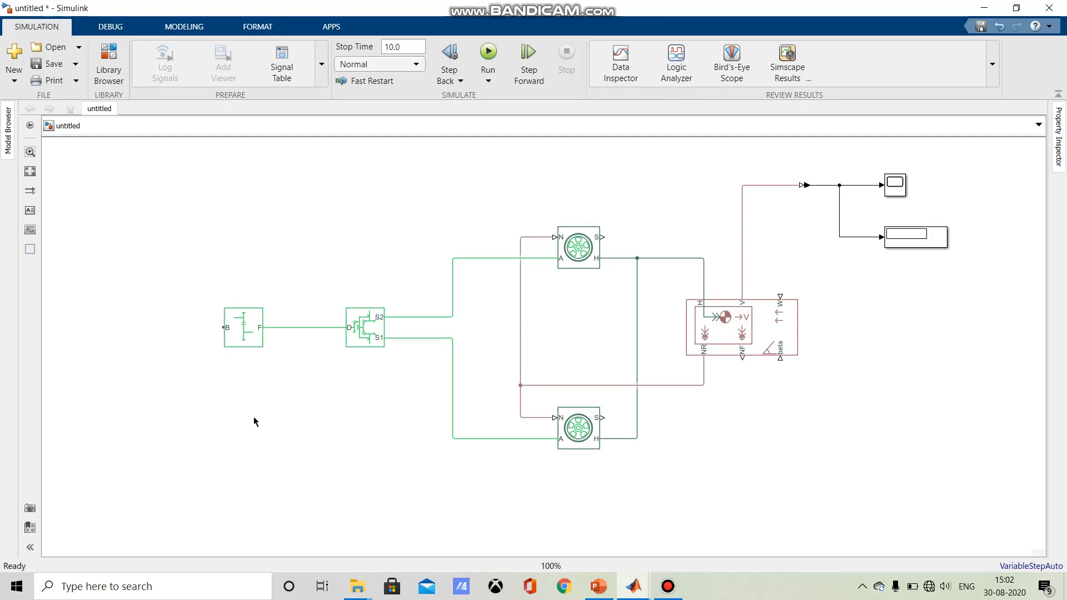
left_click_drag(189, 414, 563, 407)
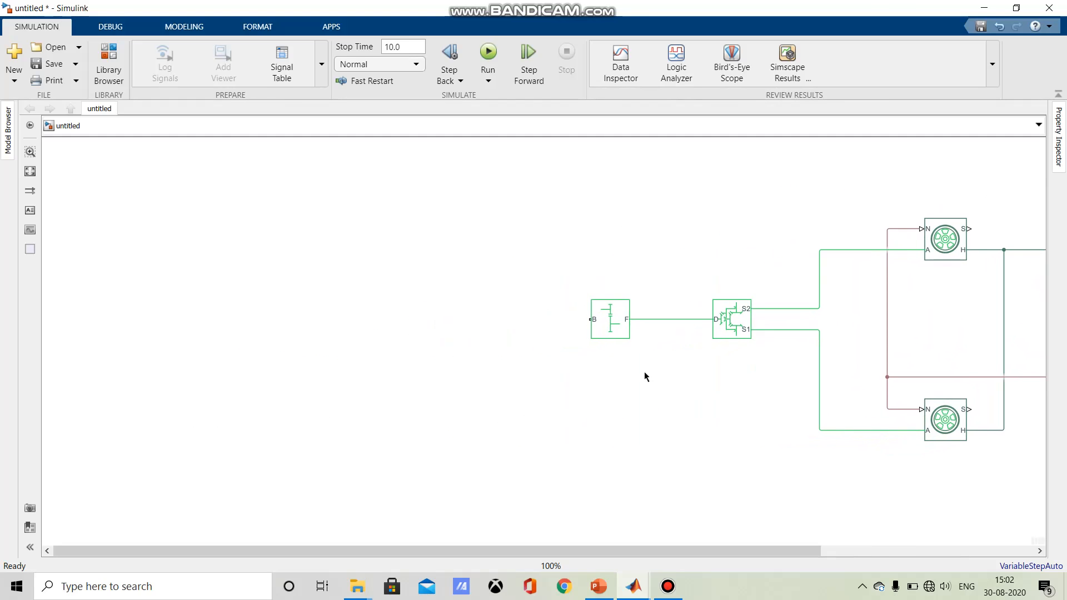
double_click(437, 254)
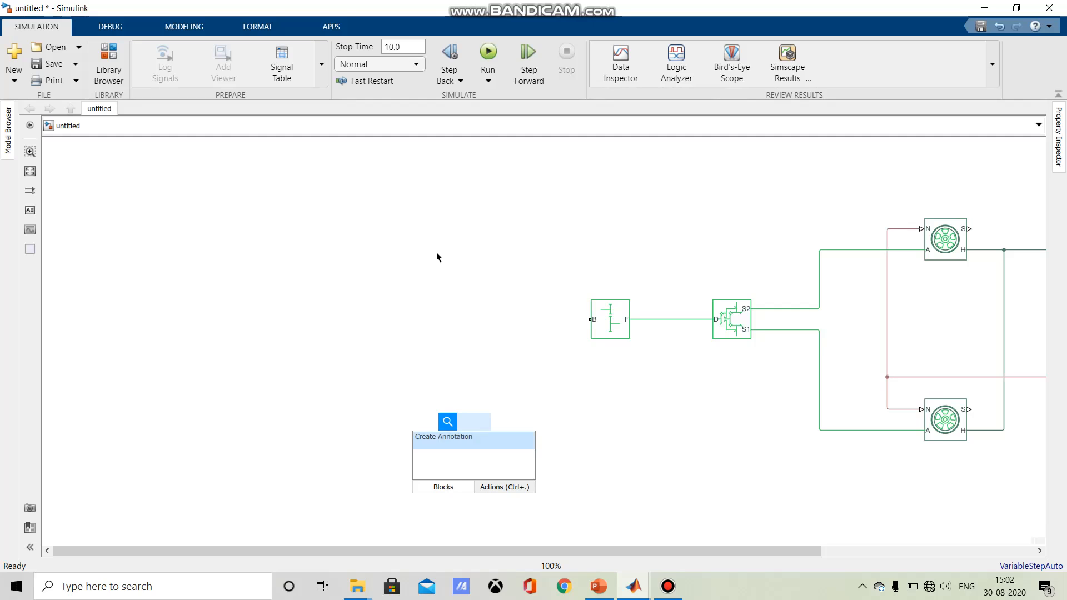
type("dc")
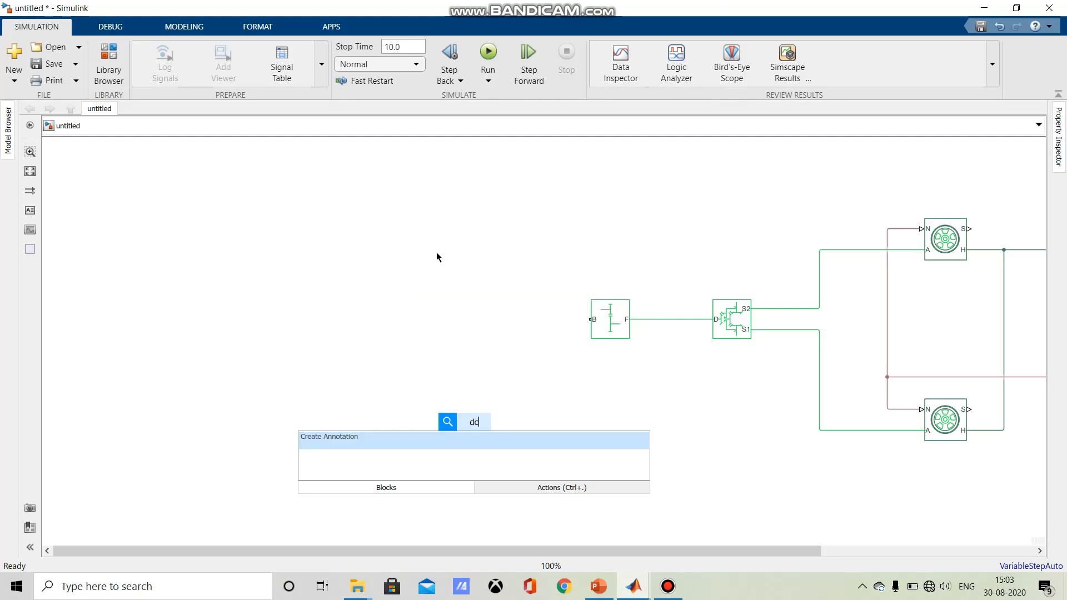
type(" mot")
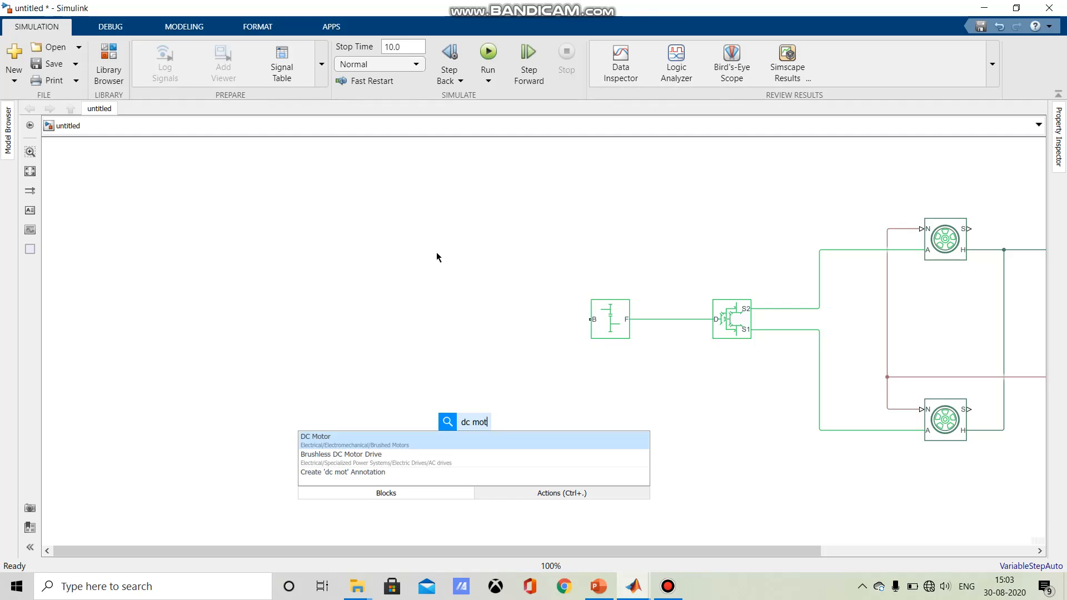
left_click(421, 447)
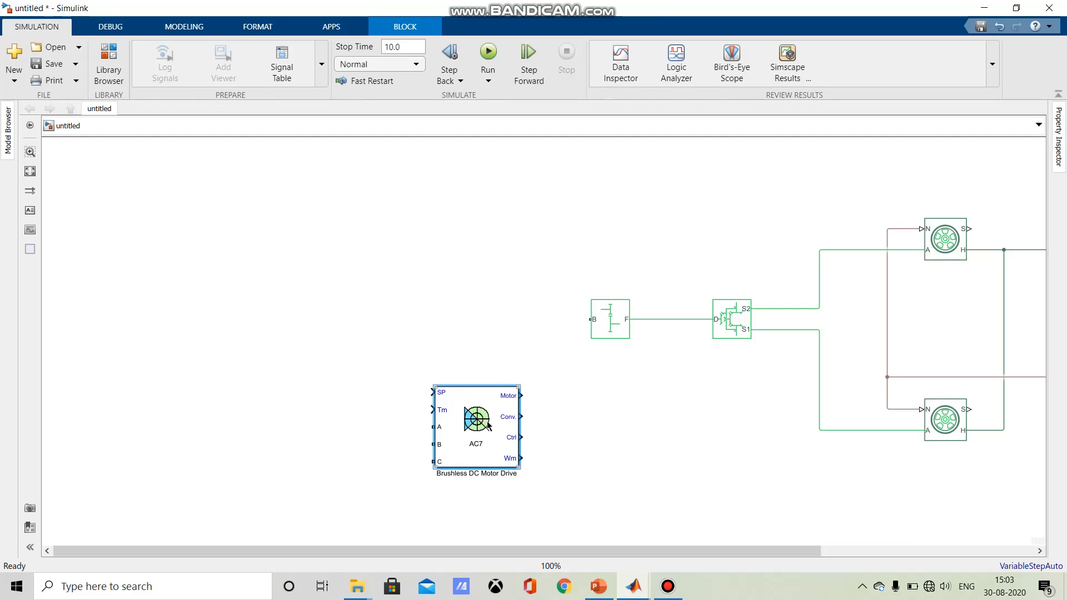
key("Delete")
Step: Add a DC Motor block from the Brushed Motors library and place it left of the simple gear, slightly lower than it
double_click(487, 424)
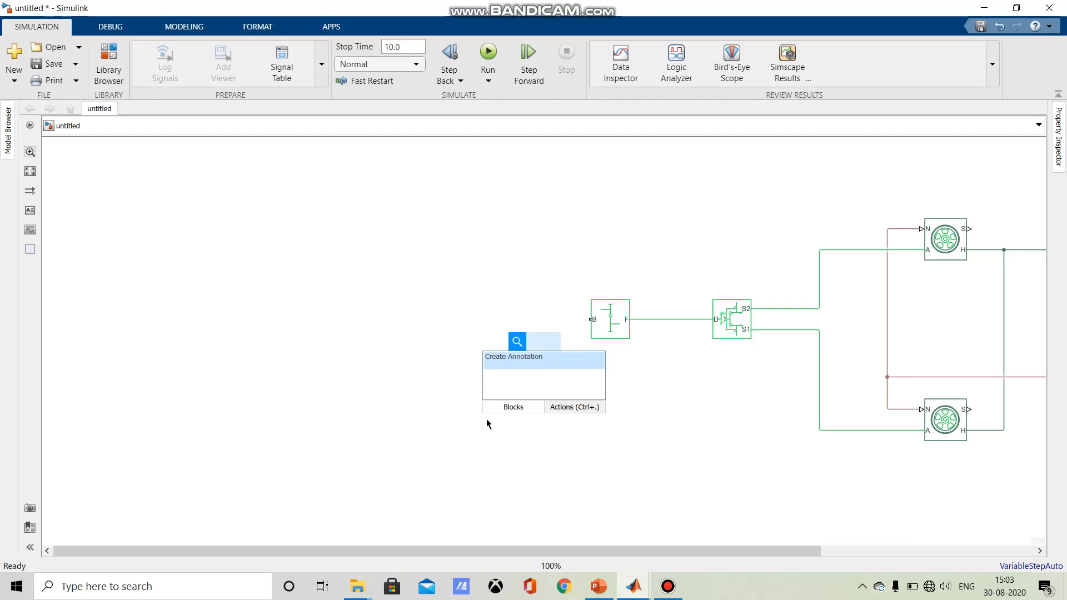
type("dc")
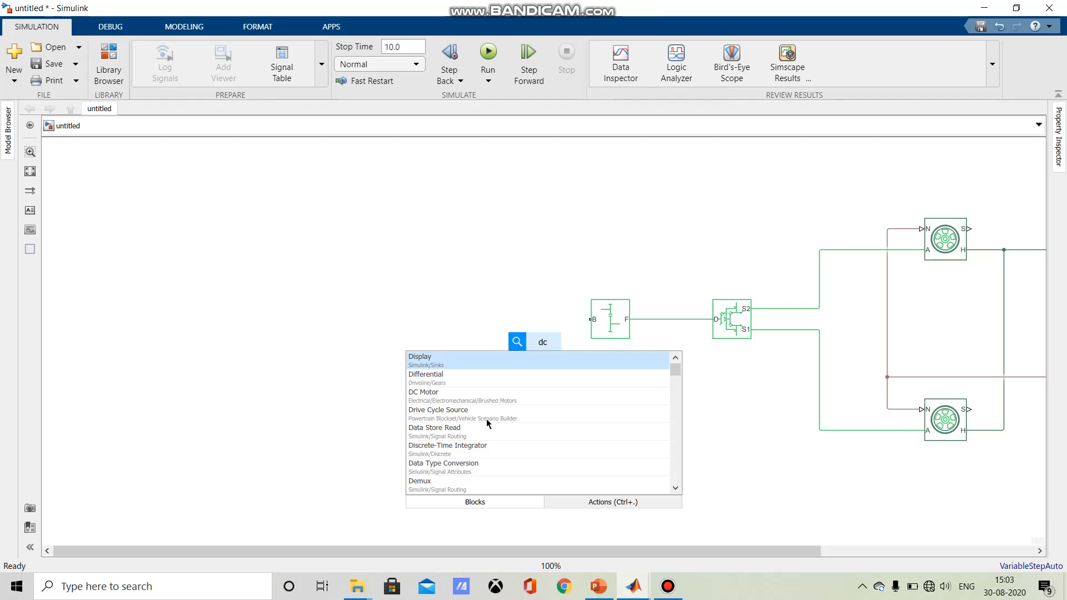
type(" mot")
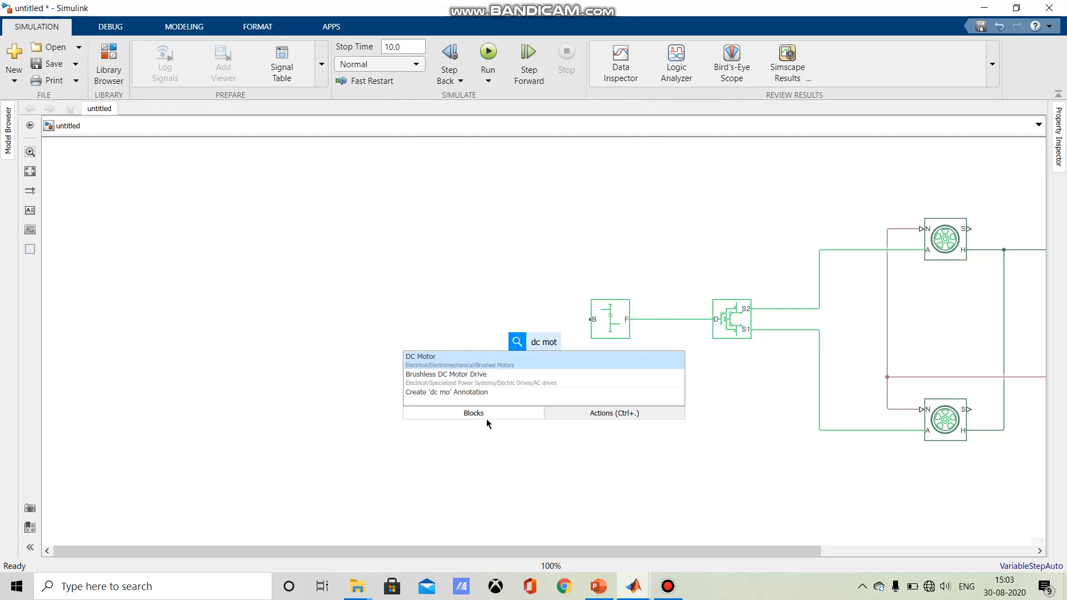
left_click(459, 360)
left_click_drag(533, 348, 470, 320)
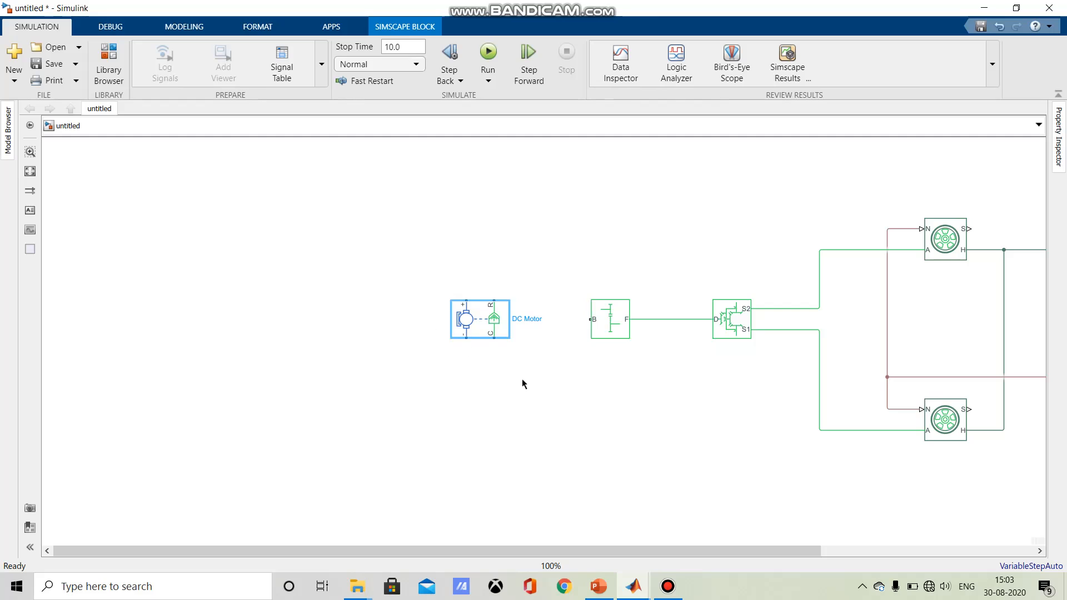
left_click(476, 319)
left_click_drag(482, 309, 481, 327)
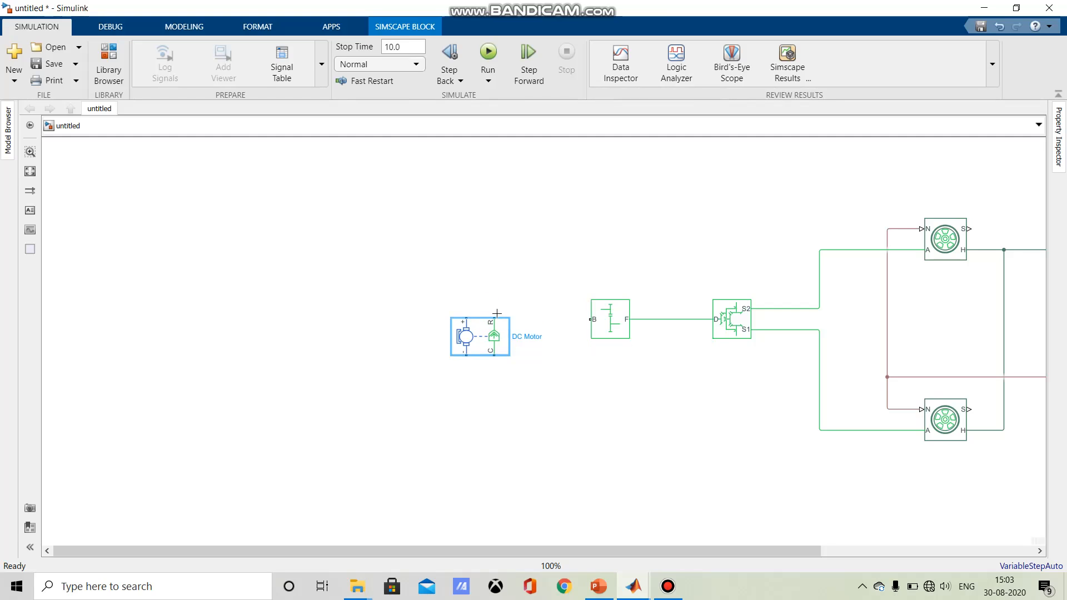
Step: Connect the simple gear's B port to the DC Motor's R port and lower the motor a little
left_click(594, 325)
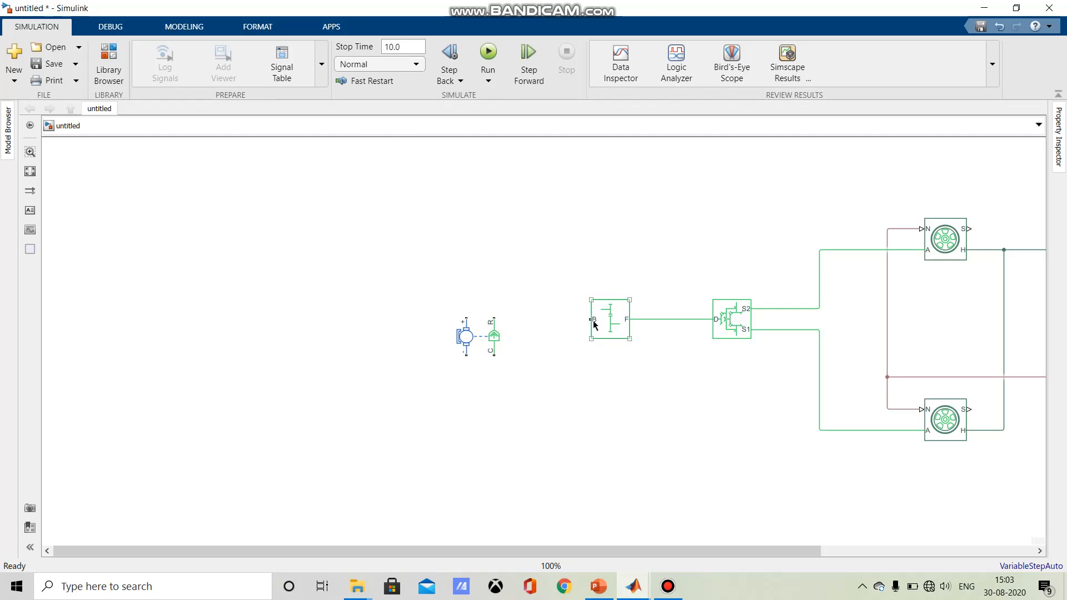
left_click(572, 322)
left_click_drag(589, 320, 491, 358)
left_click(483, 344)
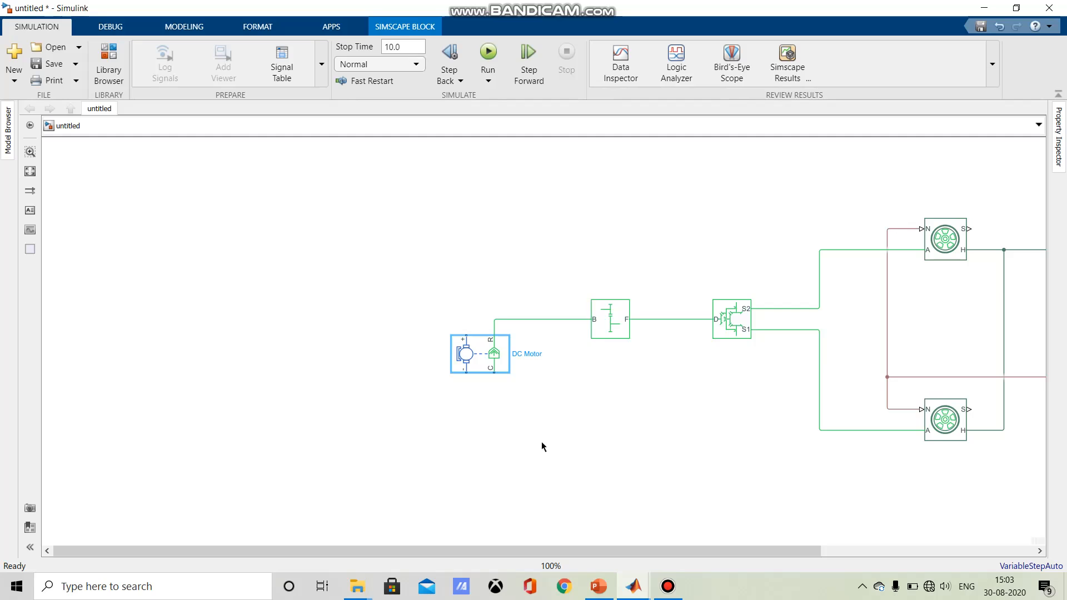
Step: Add a Mechanical Rotational Reference block below the DC Motor and connect it to the motor's C port
key("ctrl+period")
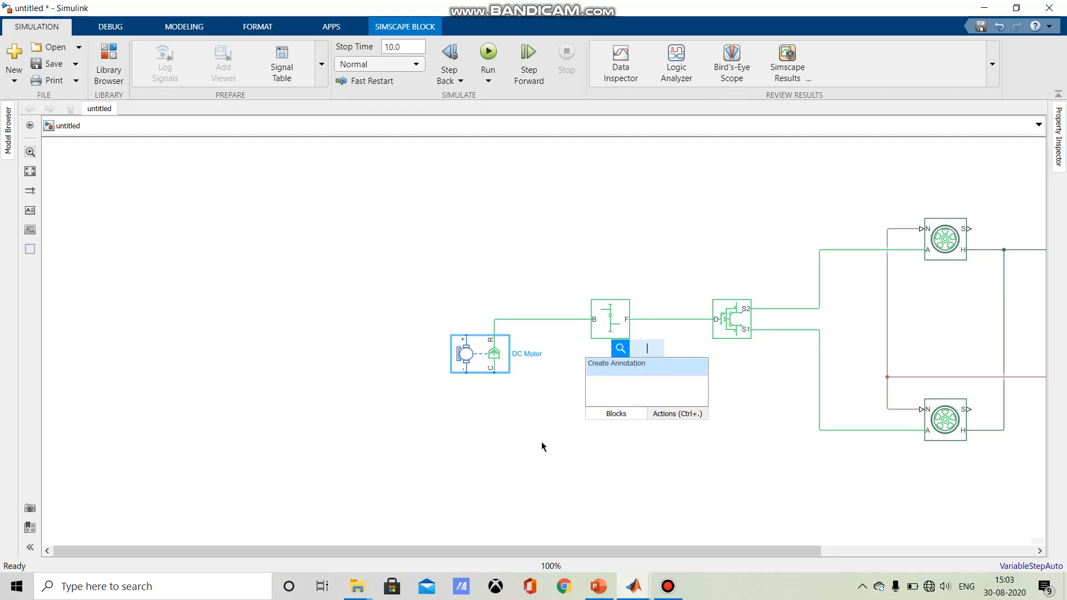
type("mecha")
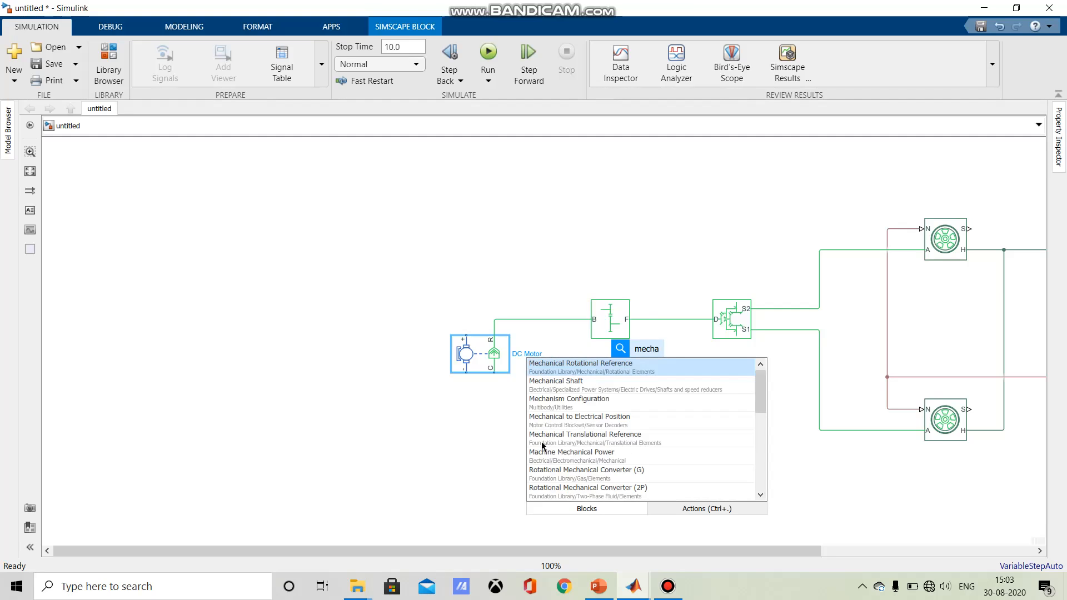
left_click(599, 376)
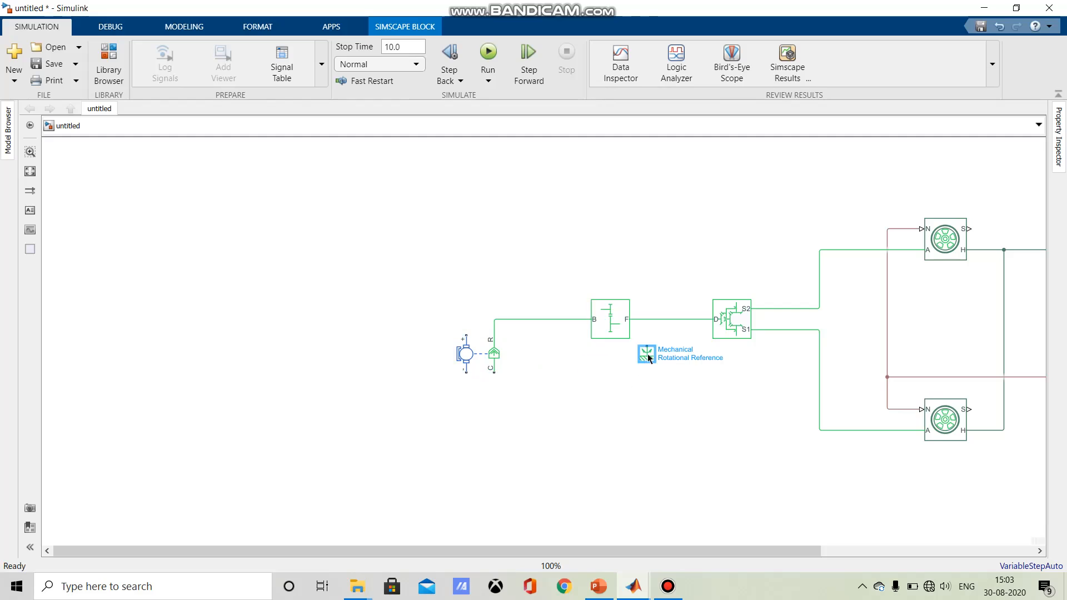
left_click_drag(646, 353, 494, 426)
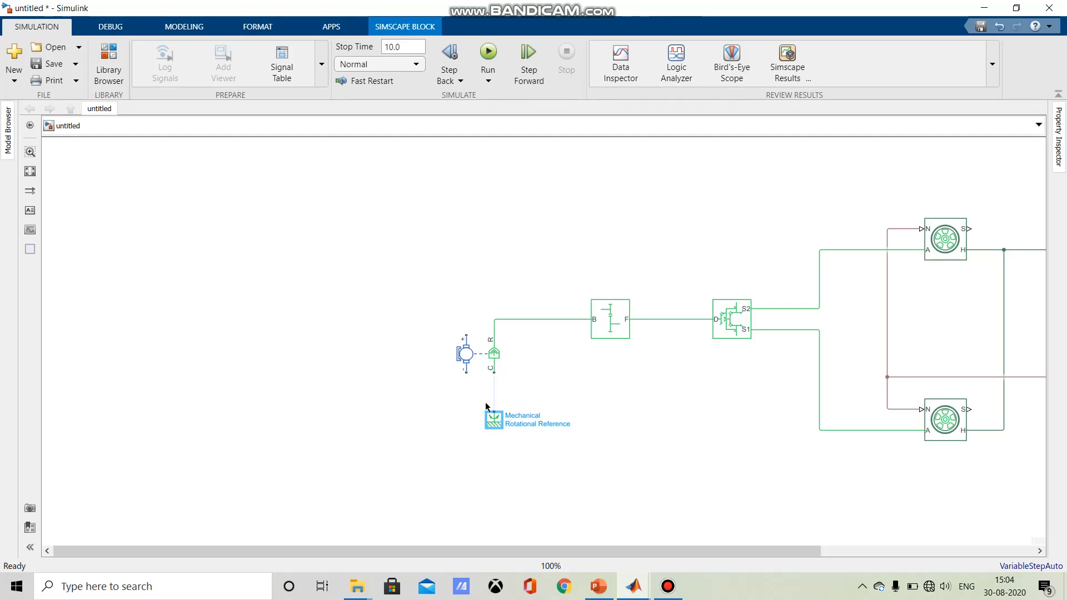
left_click_drag(494, 374, 498, 400)
Step: Open the DC Motor's parameters and set its model parameterization to By rated load and speed
left_click(465, 341)
left_click(476, 360)
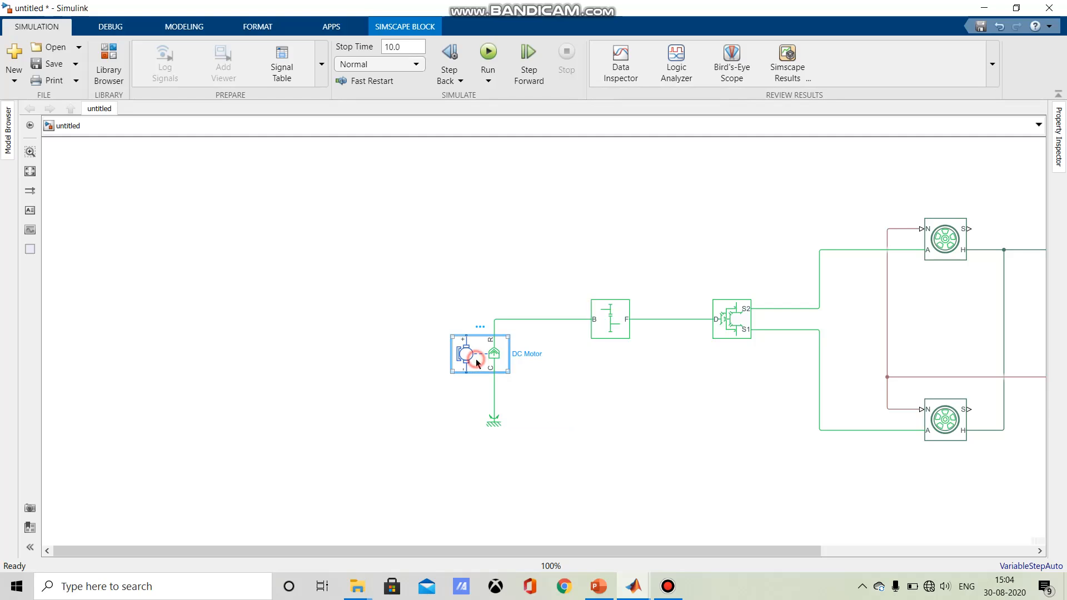
double_click(477, 364)
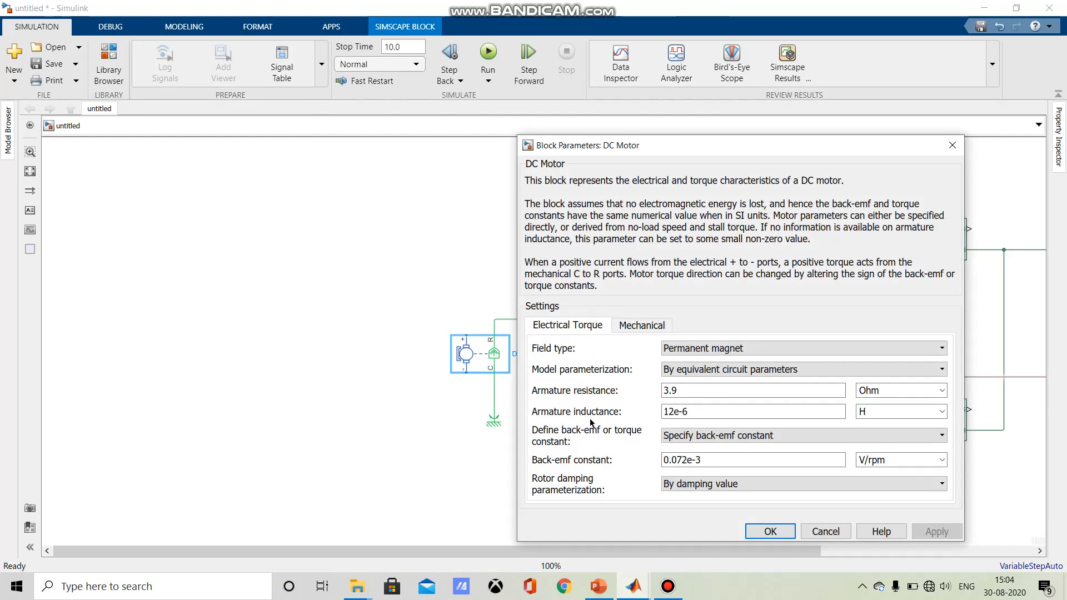
left_click_drag(603, 144, 363, 60)
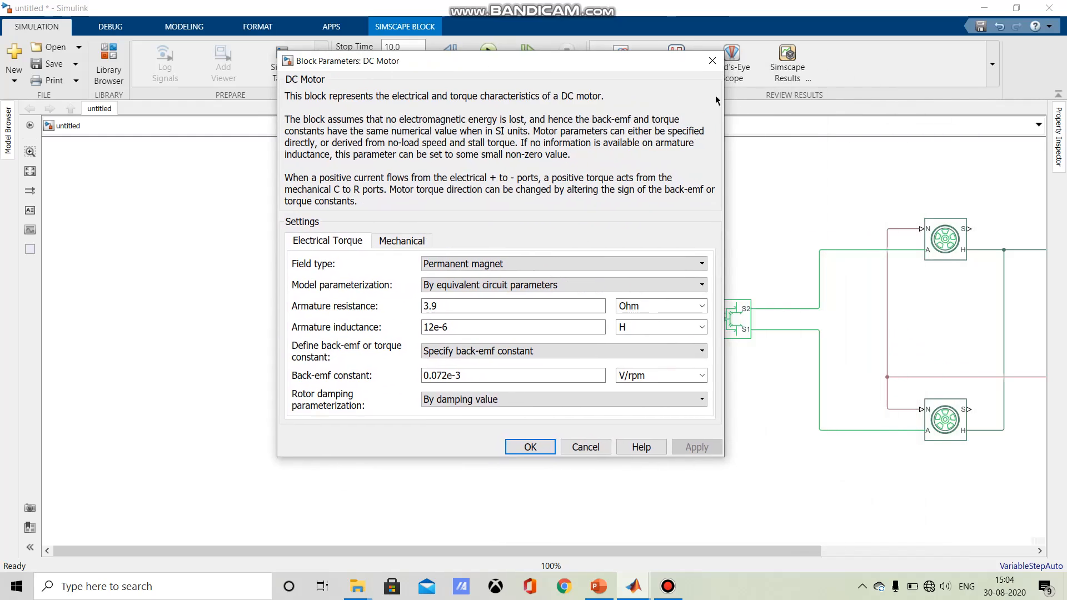
left_click(512, 285)
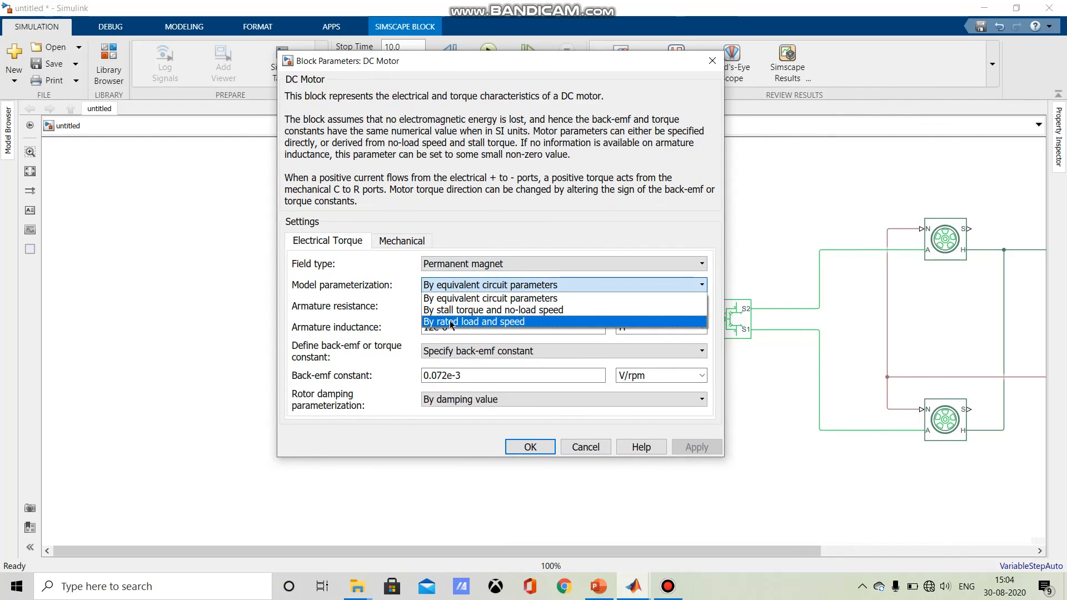
left_click(507, 323)
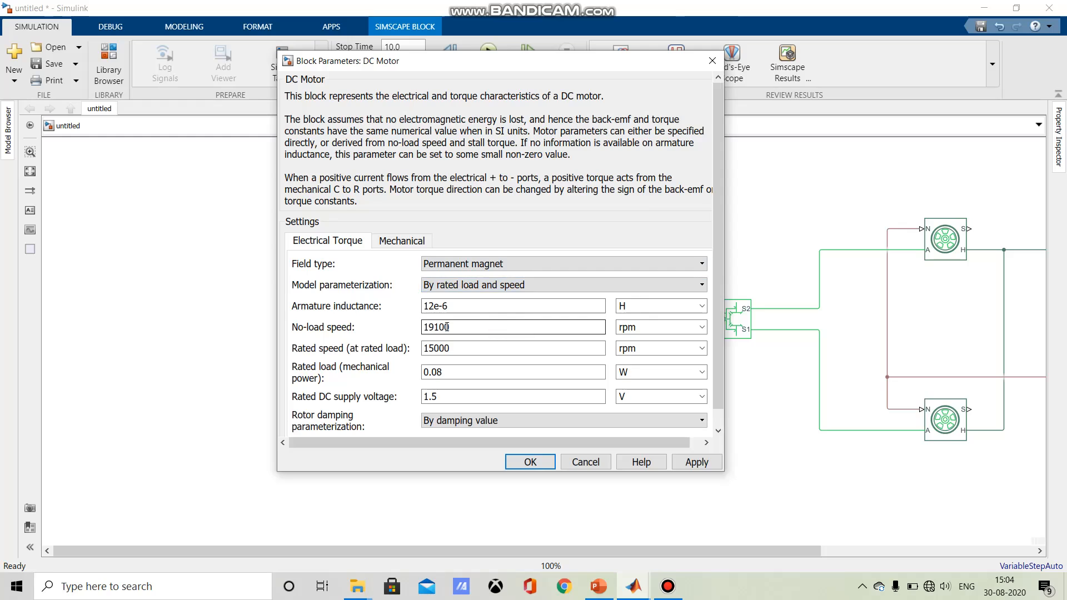
Step: Set the DC Motor's no-load speed to 6000 rpm and its rated speed at rated load to 4000 rpm
double_click(472, 323)
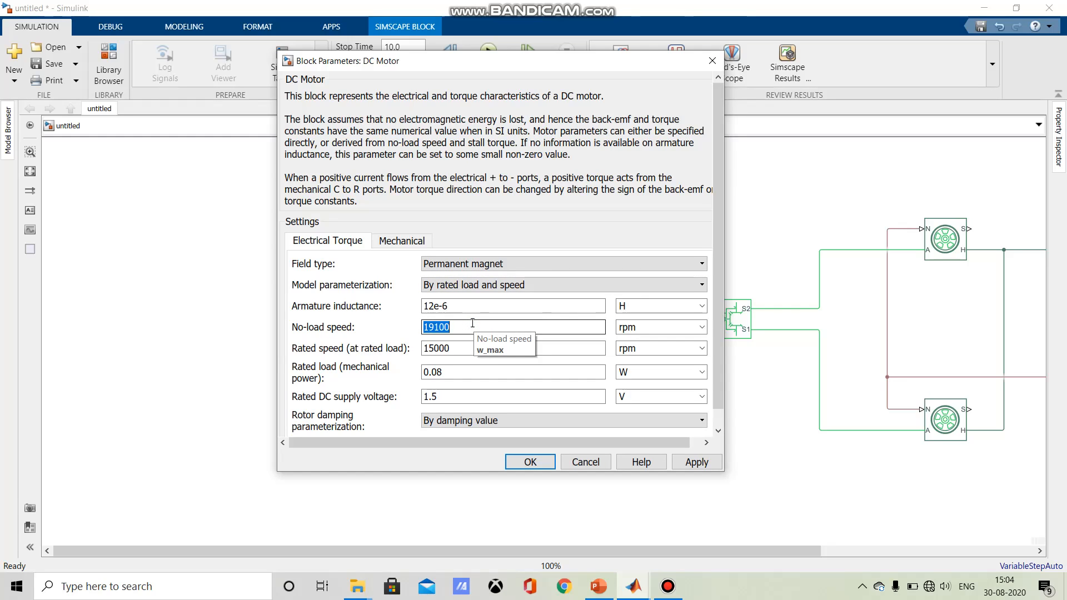
type("6000")
double_click(456, 350)
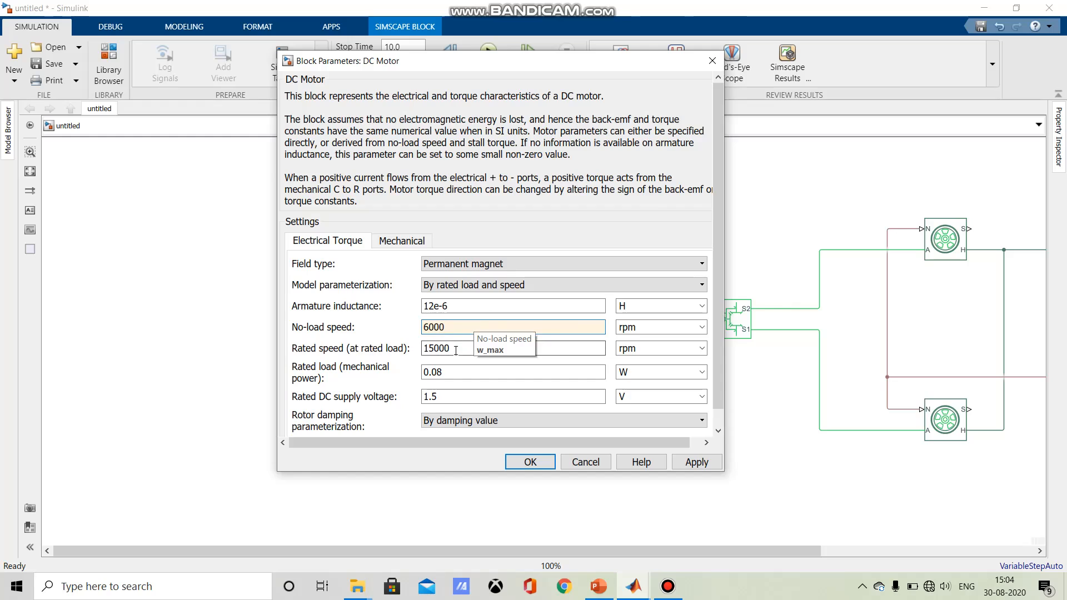
type("4")
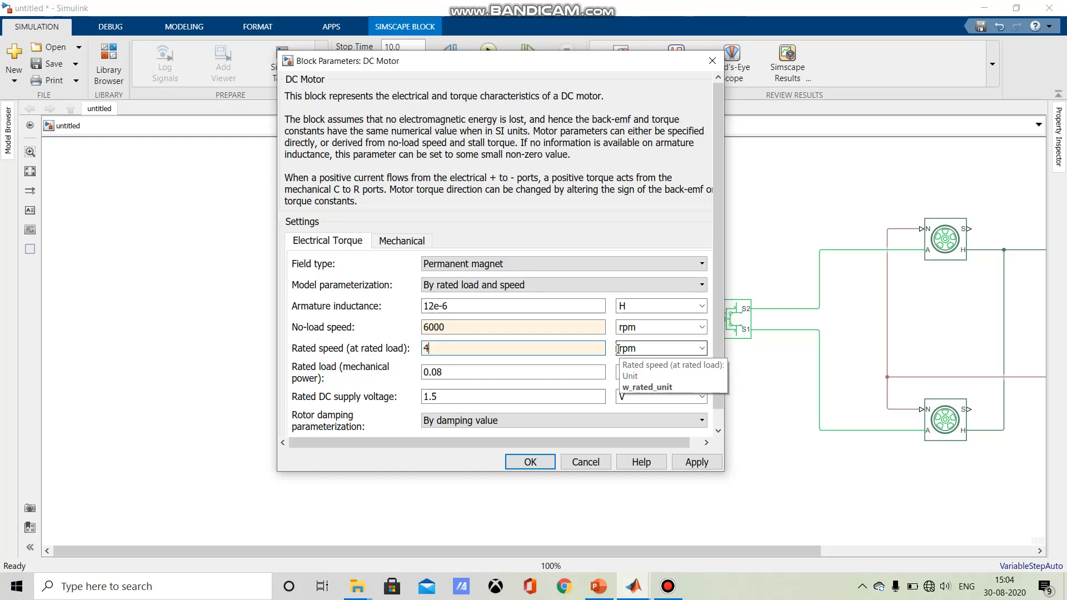
type("000")
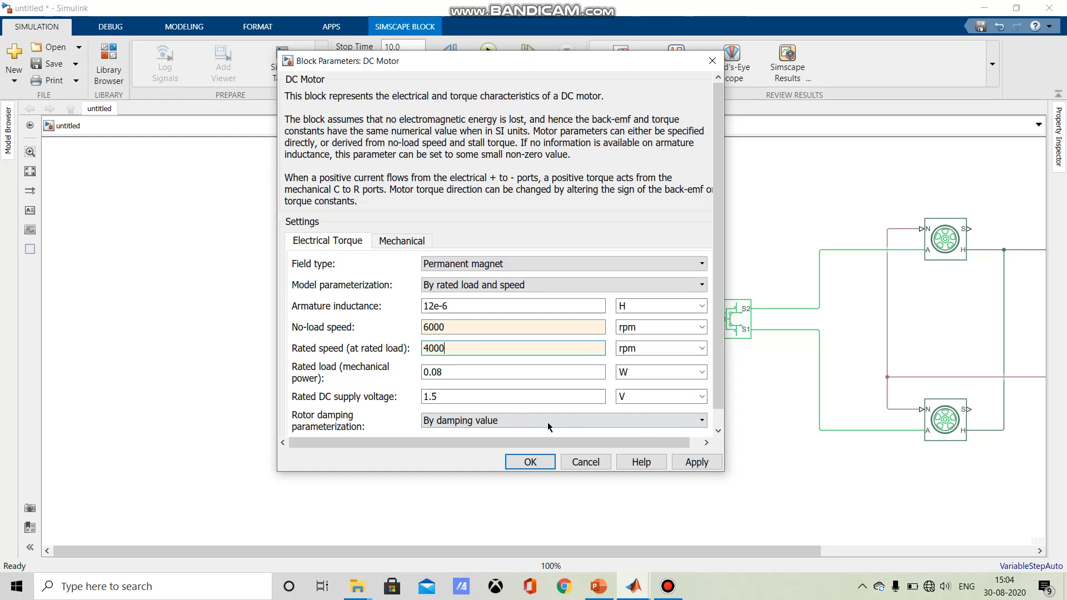
Step: Set the DC Motor's rated load (mechanical power) to 5000 W and apply the block parameters
double_click(454, 370)
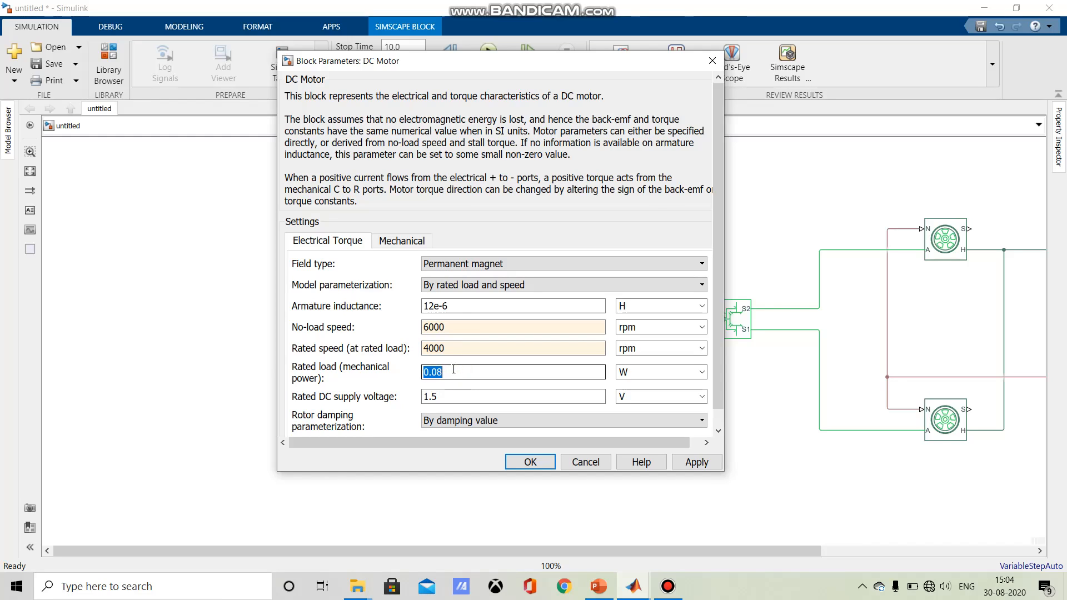
type("5000")
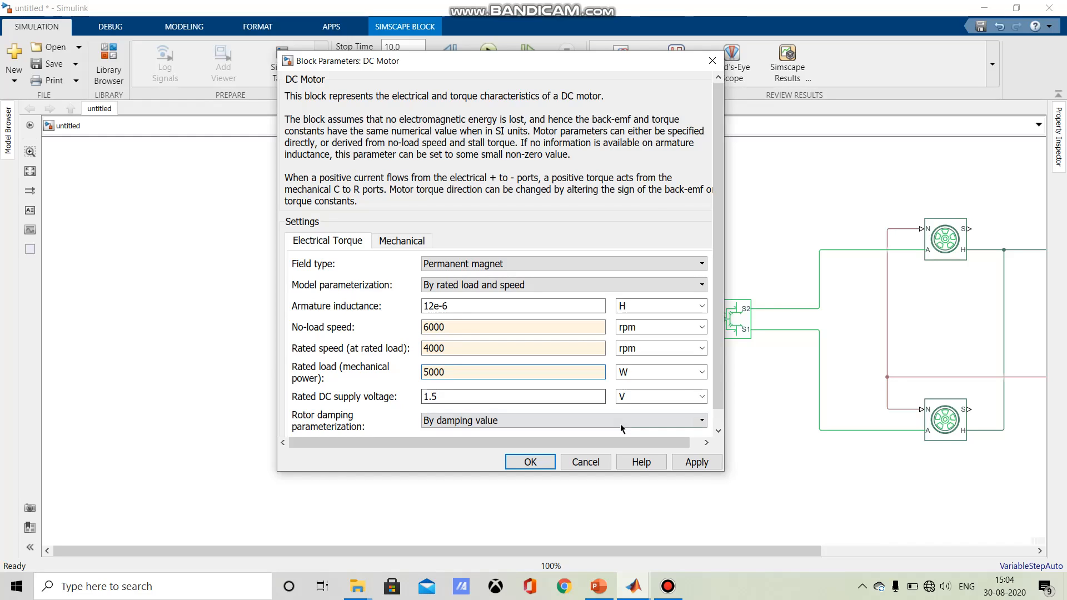
left_click(408, 245)
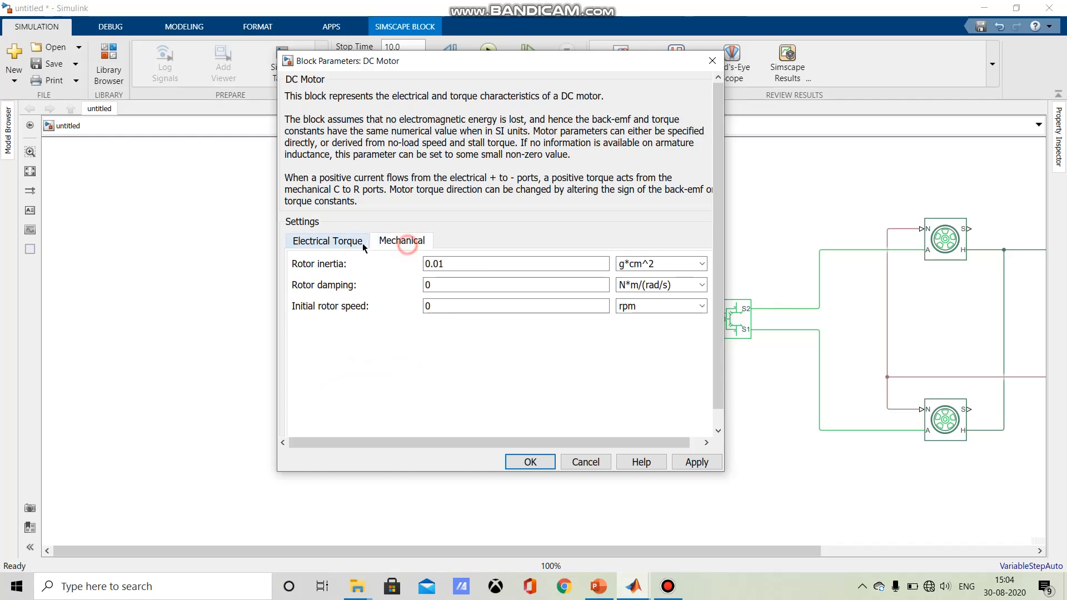
left_click(360, 242)
left_click(441, 305)
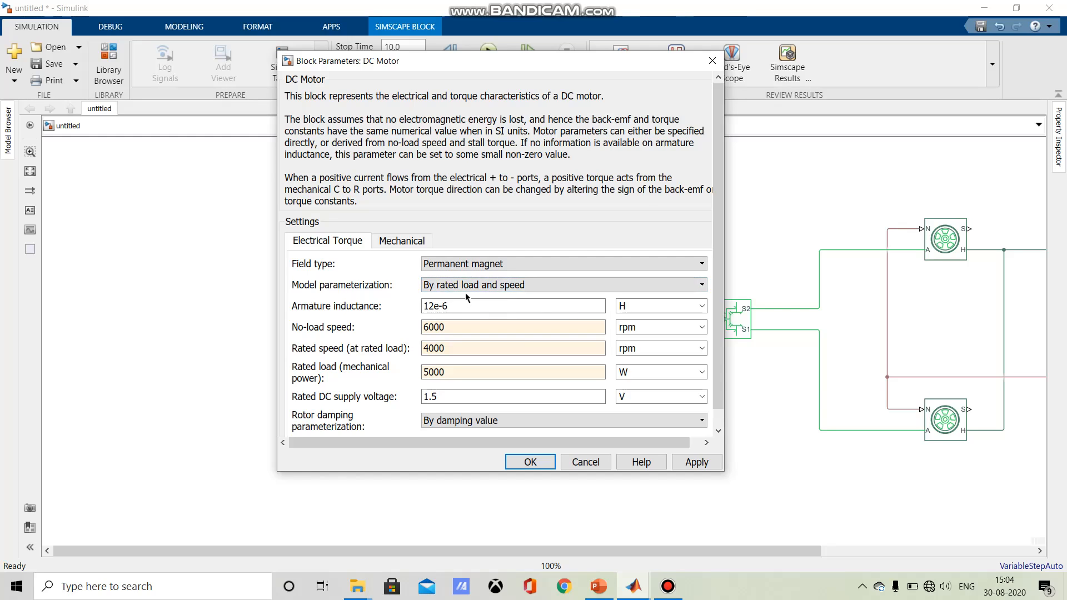
left_click(531, 463)
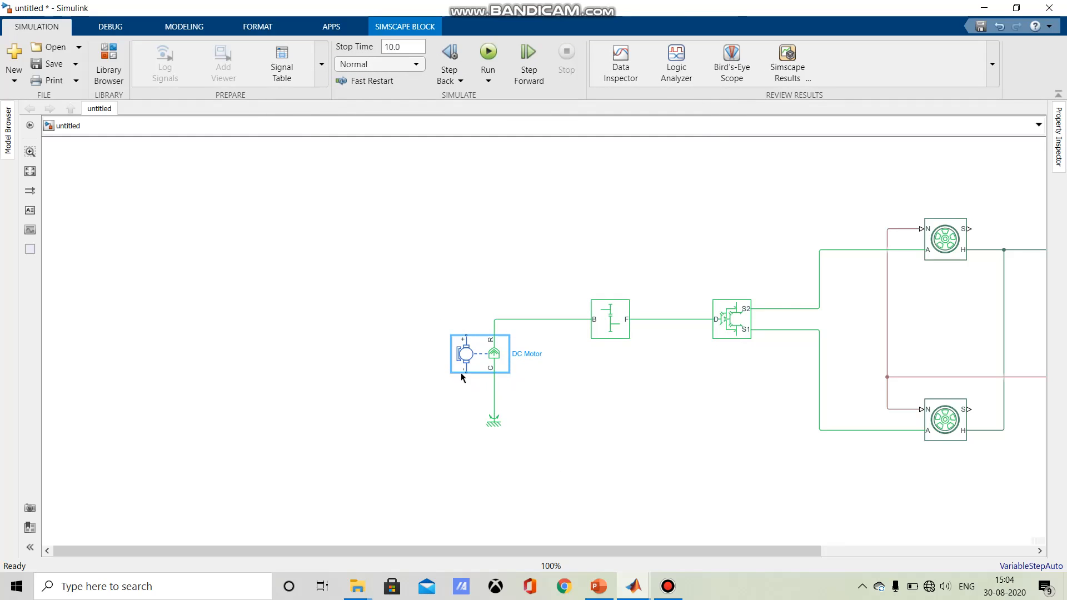
Step: Add an Electrical Reference block below and well to the left of the DC Motor and connect it to the motor's negative port
left_click(468, 359)
key("space")
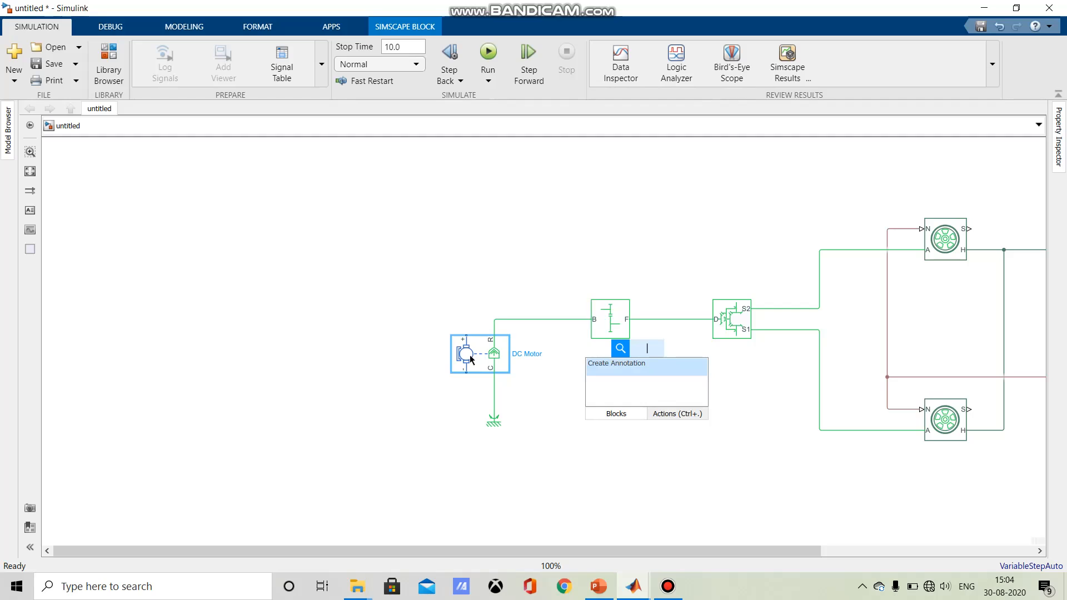
type("ele")
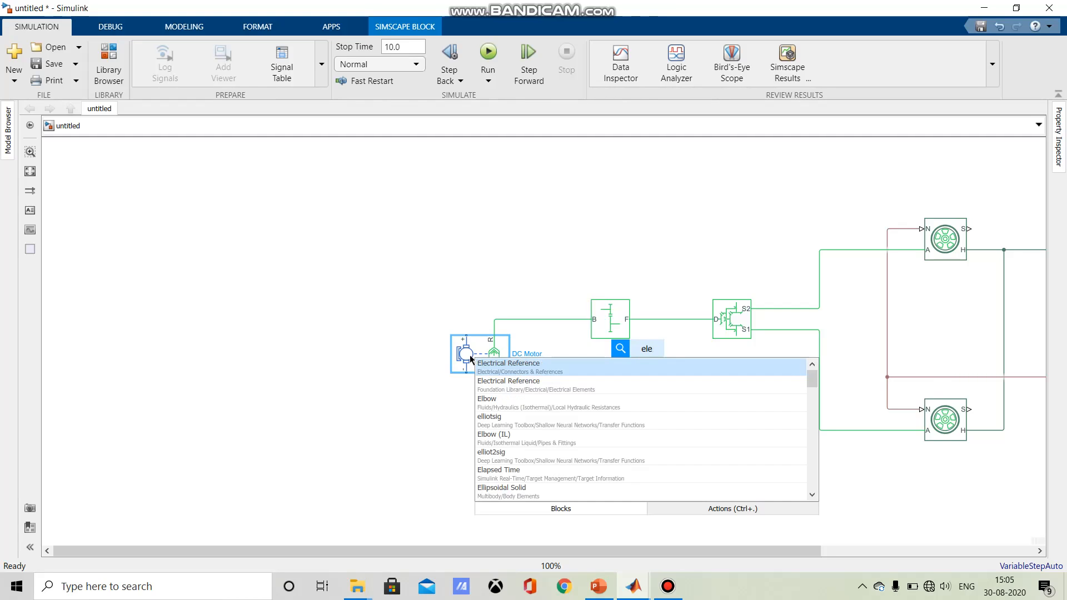
left_click(517, 368)
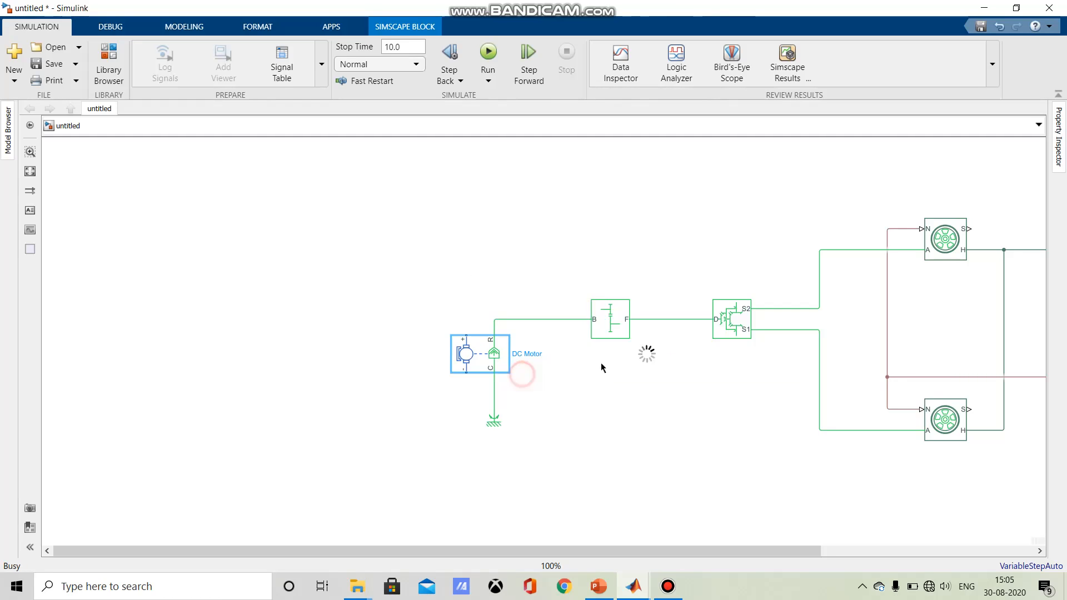
mouse_move(647, 354)
left_mouse_down()
mouse_move(353, 448)
mouse_move(158, 442)
mouse_move(374, 383)
mouse_move(465, 374)
left_mouse_up()
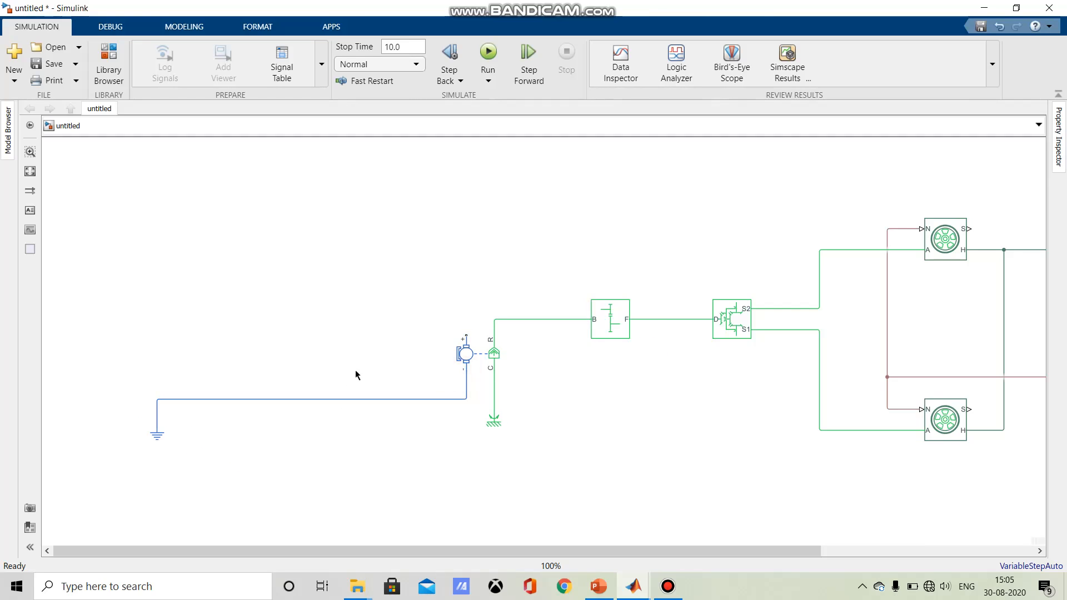
left_click(458, 350)
left_click(589, 372)
double_click(588, 371)
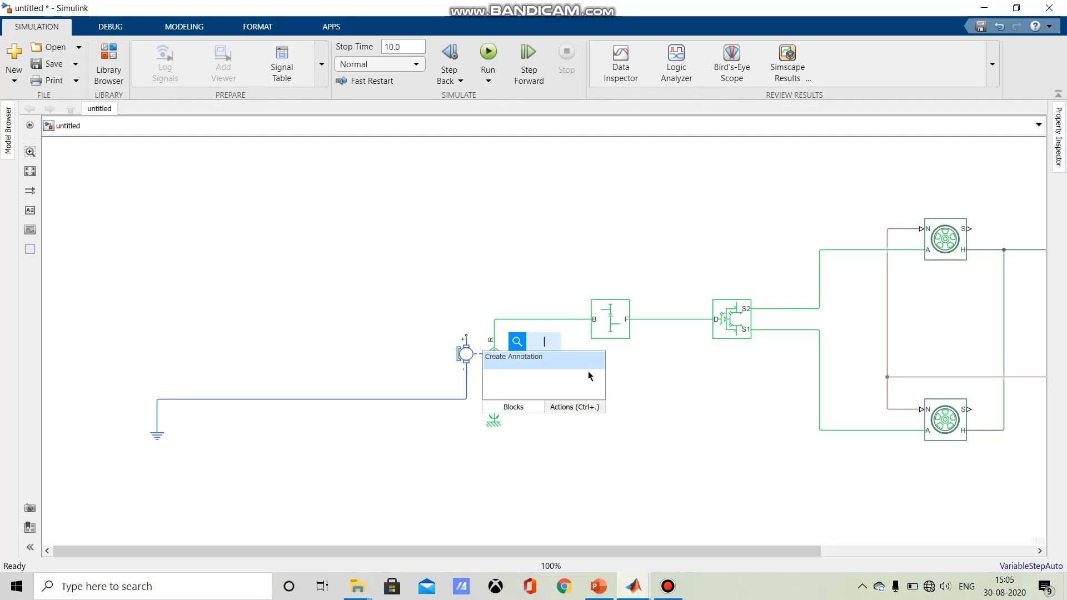
type("h brid")
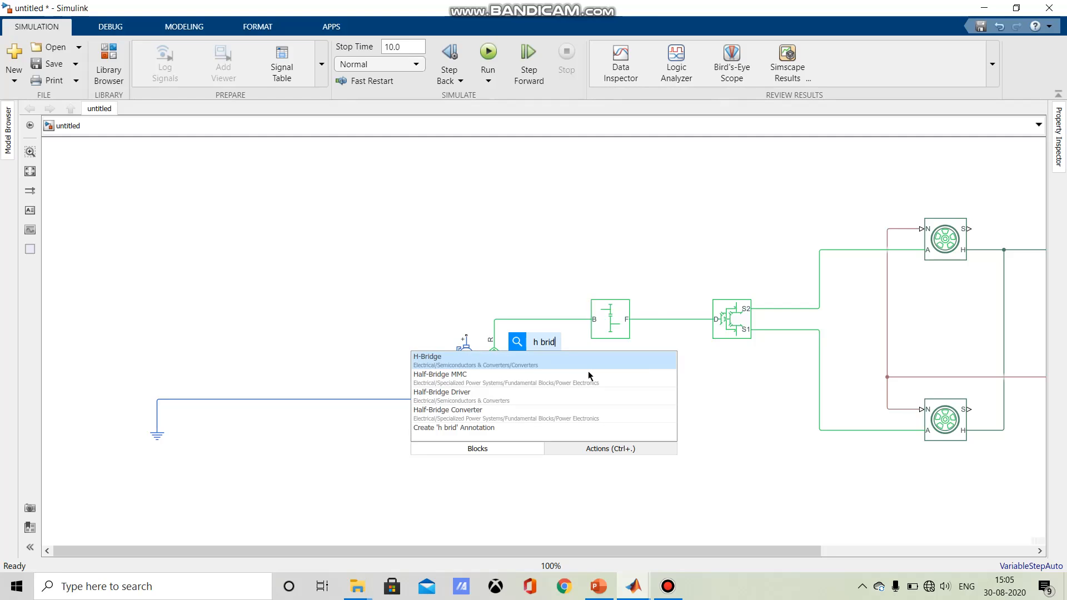
left_click(588, 371)
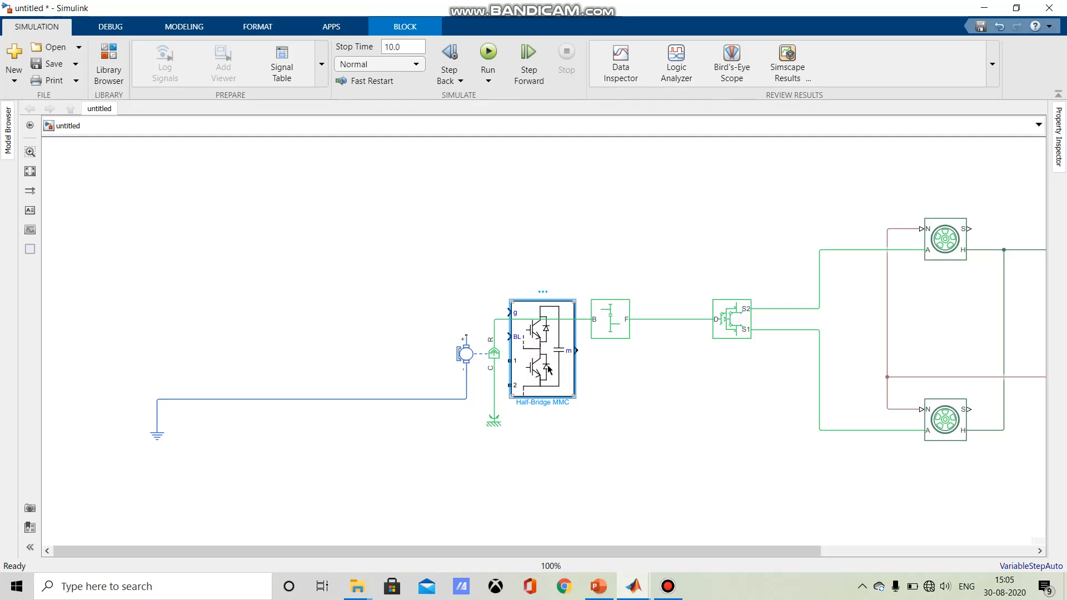
key("Delete")
Step: Add an H-Bridge block from the Converters library and place it above and to the left of the DC Motor
double_click(548, 369)
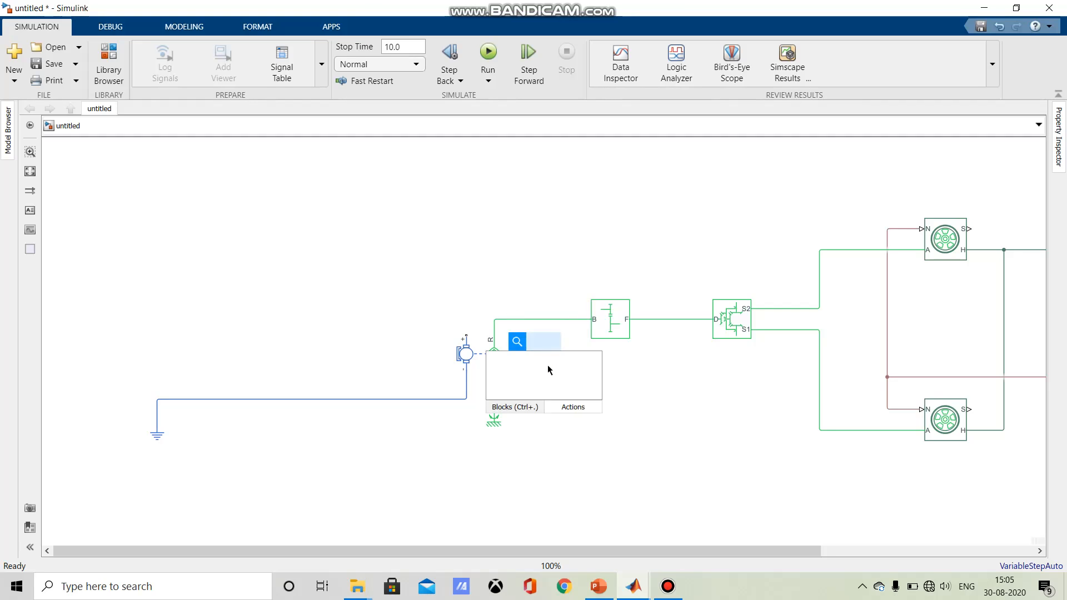
type("h bri")
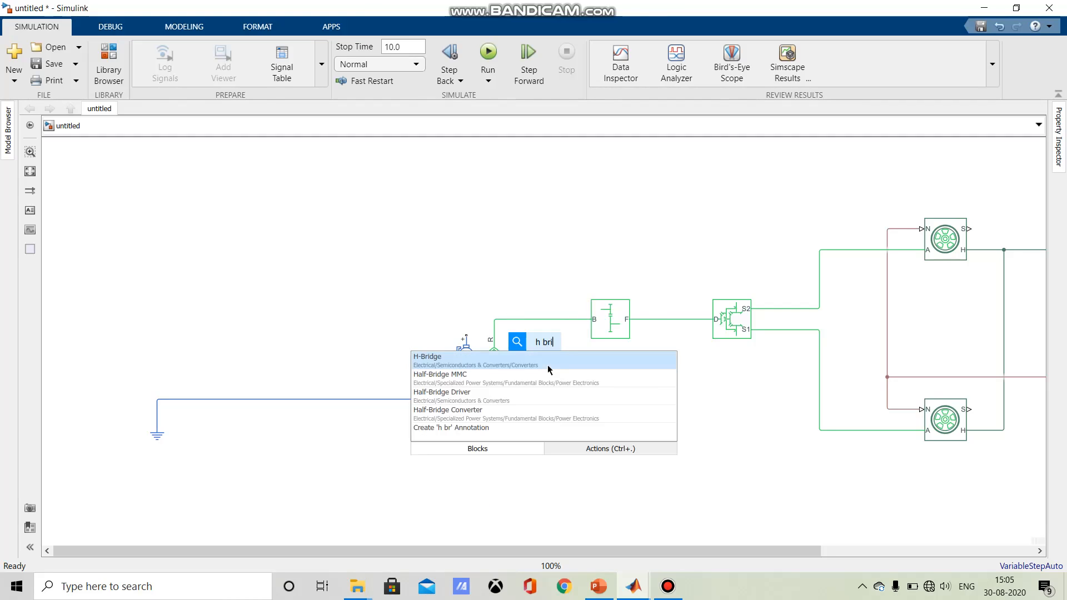
type("dge")
left_click(446, 358)
left_click_drag(537, 353, 311, 292)
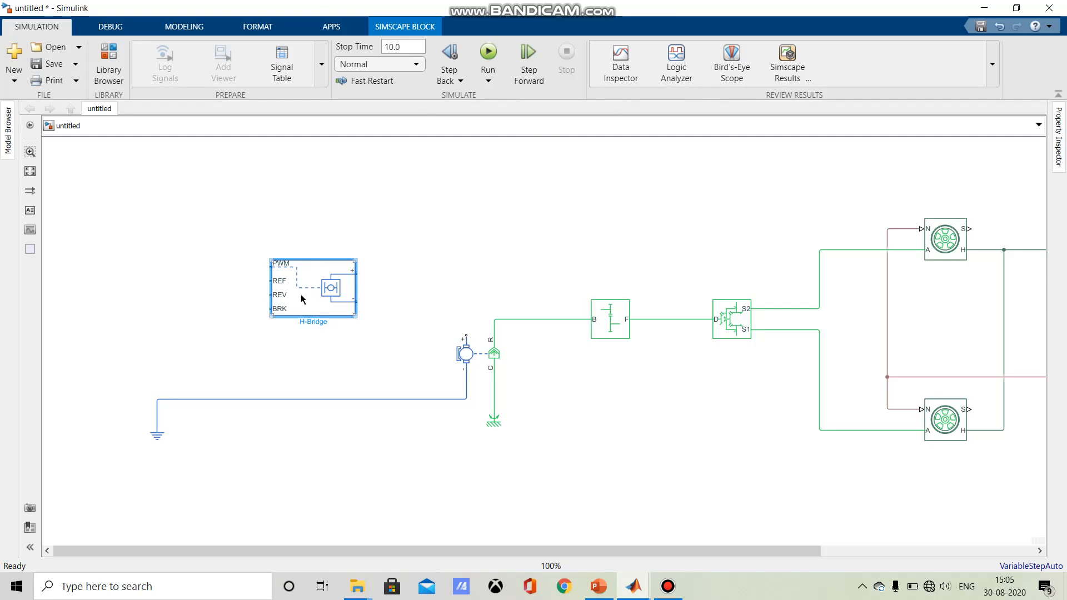
left_click_drag(308, 289, 323, 290)
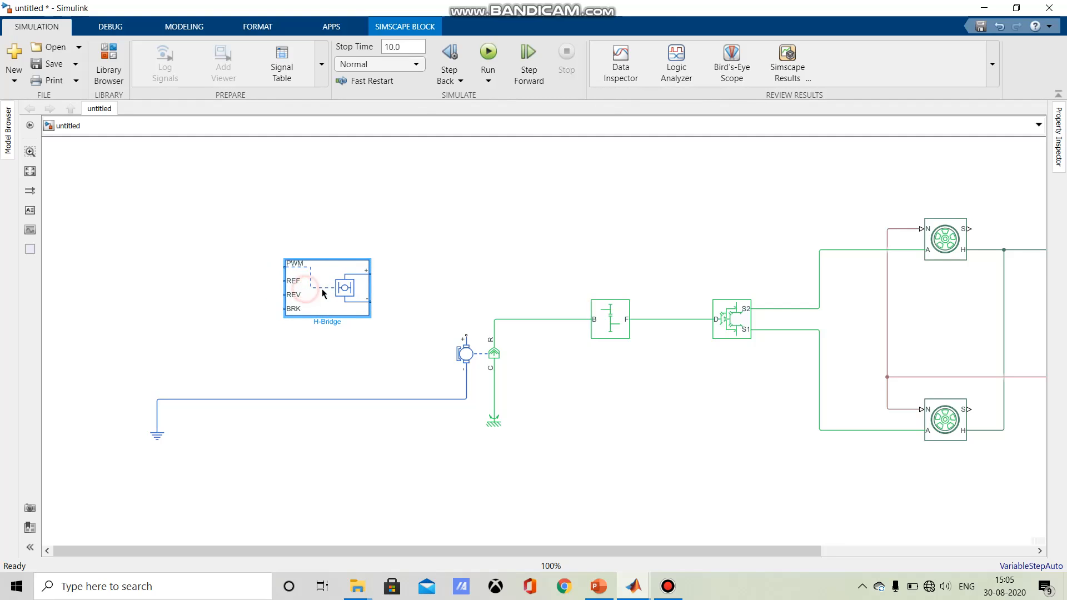
double_click(606, 396)
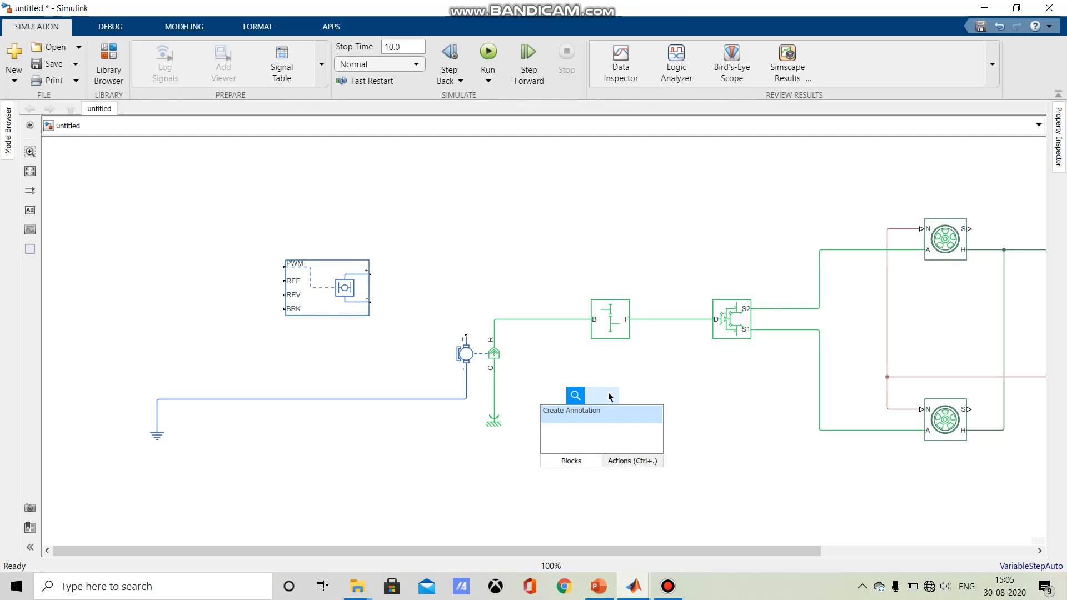
type("pwm")
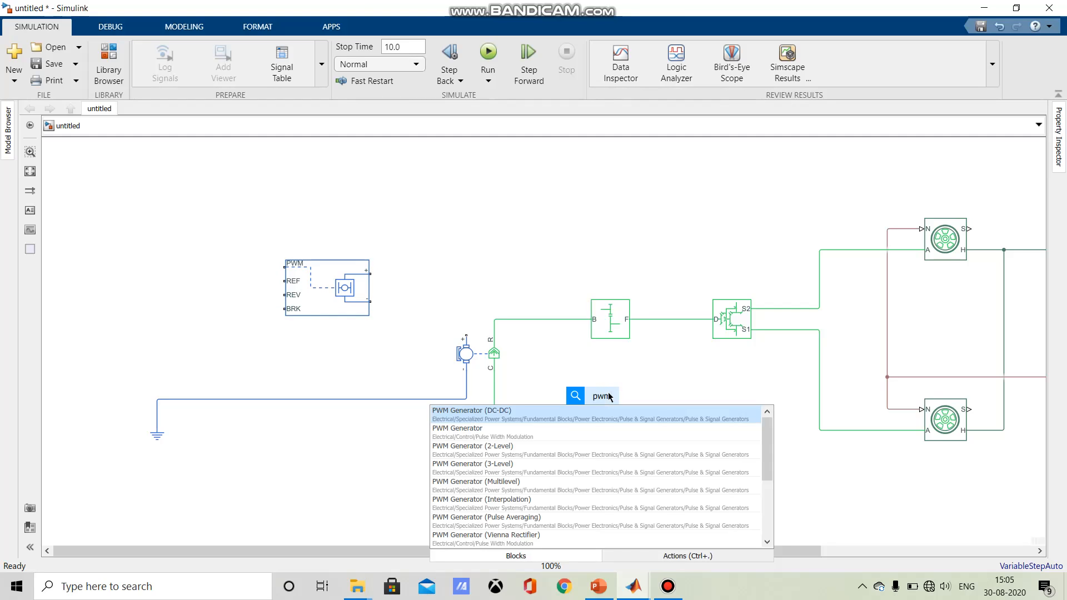
scroll(556, 473, "down", 2)
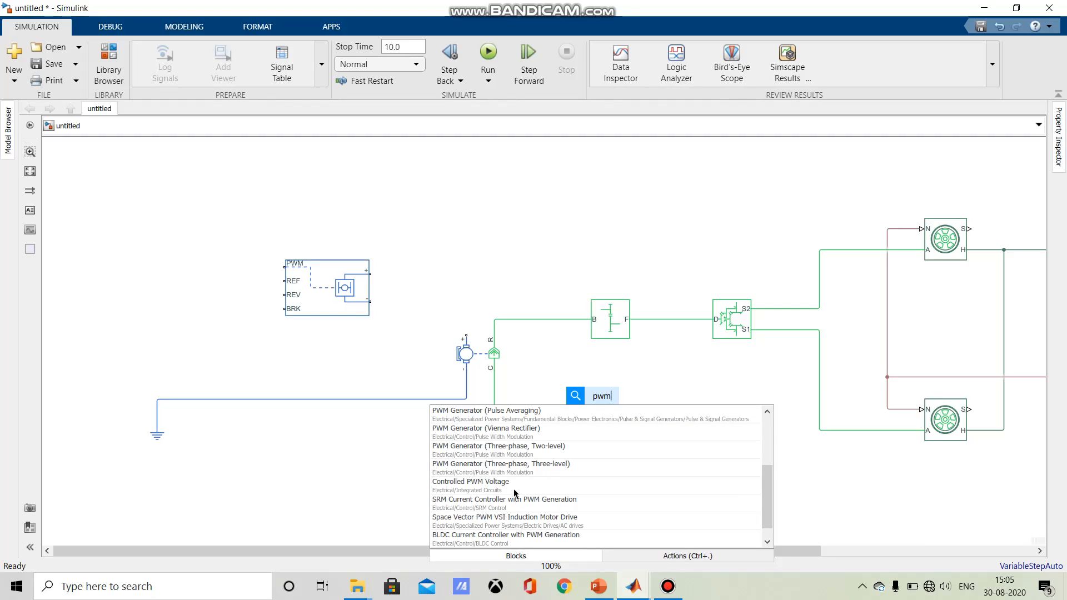
scroll(515, 493, "up", 5)
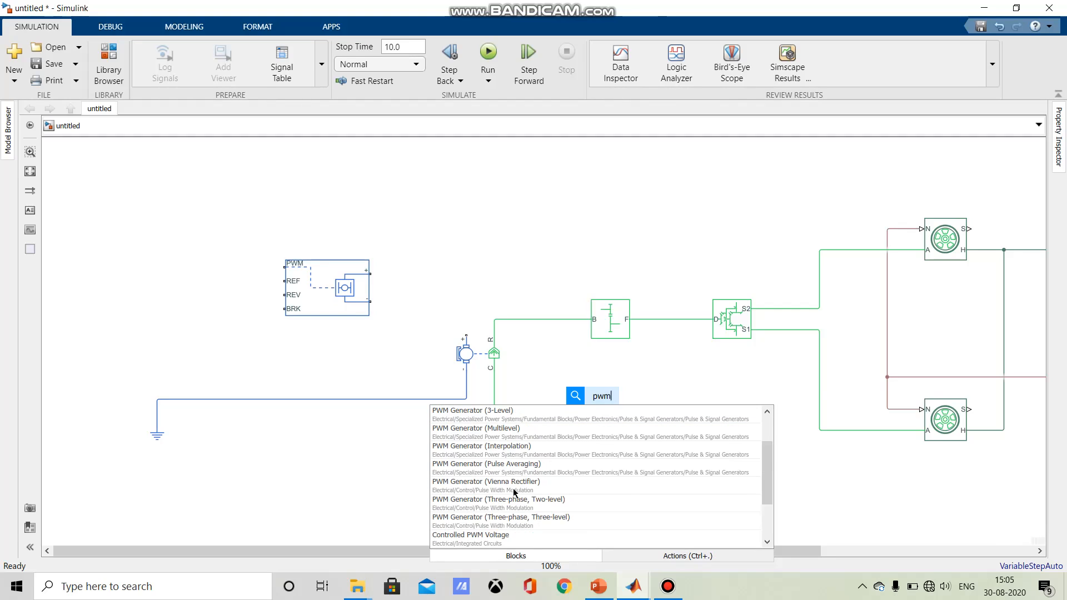
scroll(512, 463, "down", 2)
scroll(512, 464, "down", 2)
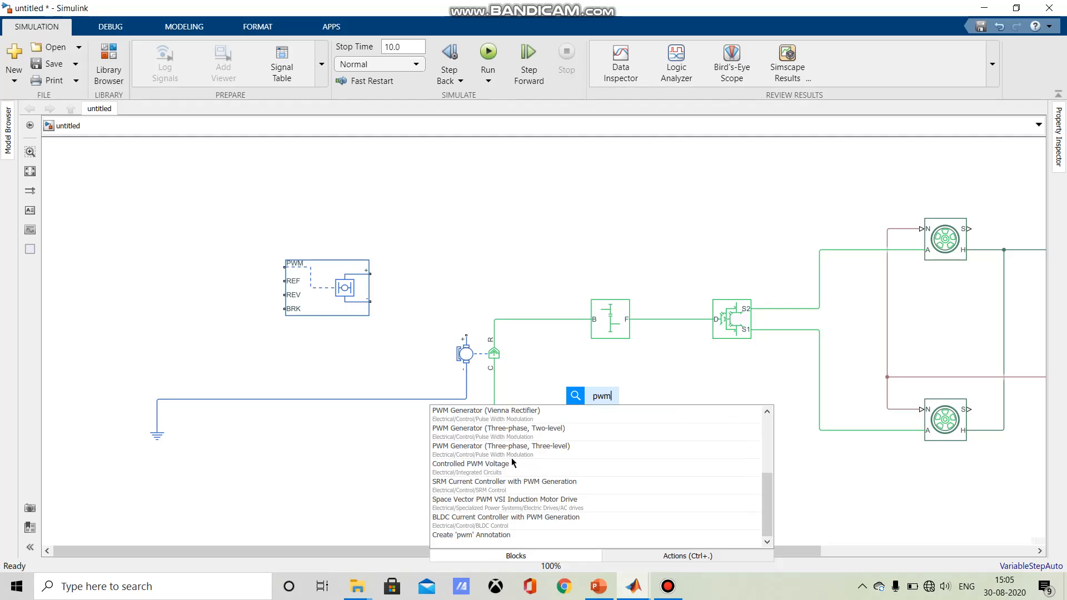
scroll(514, 461, "up", 5)
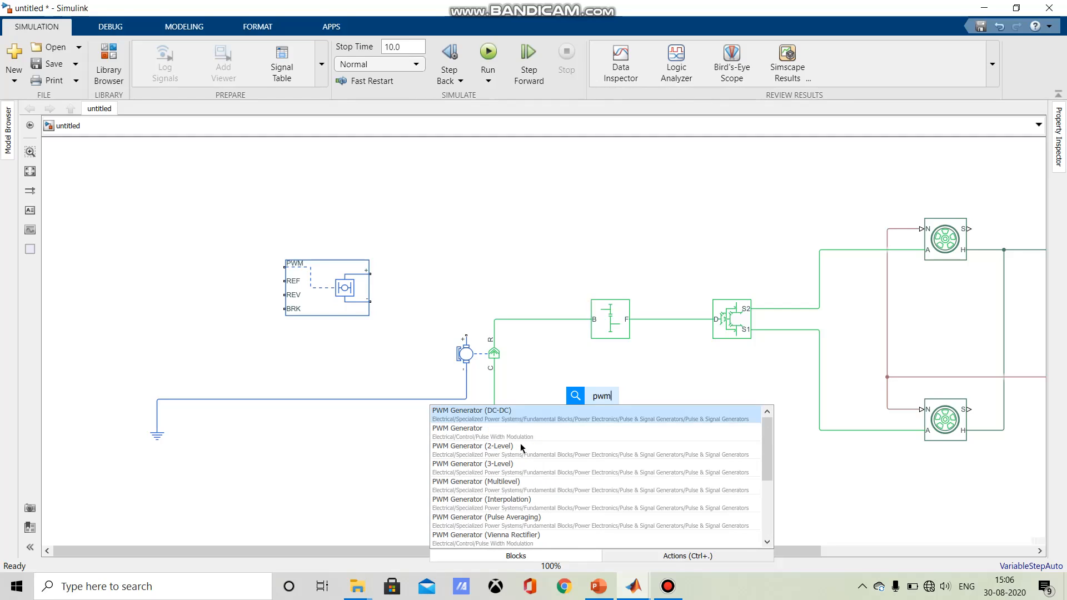
left_click(521, 437)
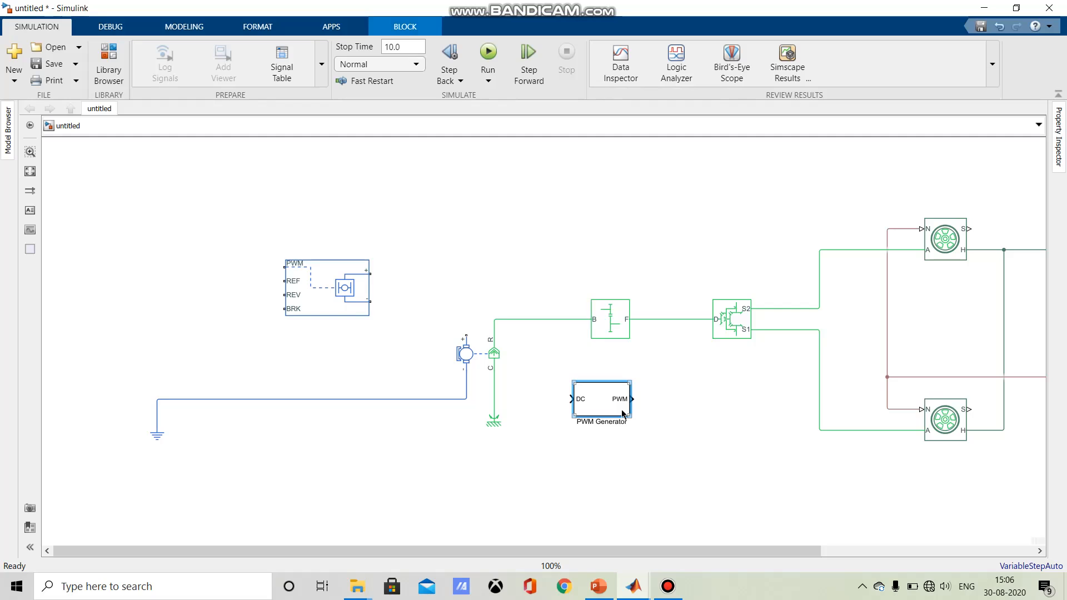
key("Delete")
Step: Add a Controlled PWM Voltage block to the left of the H-Bridge and connect the PWM ports of both blocks
key("ctrl+period")
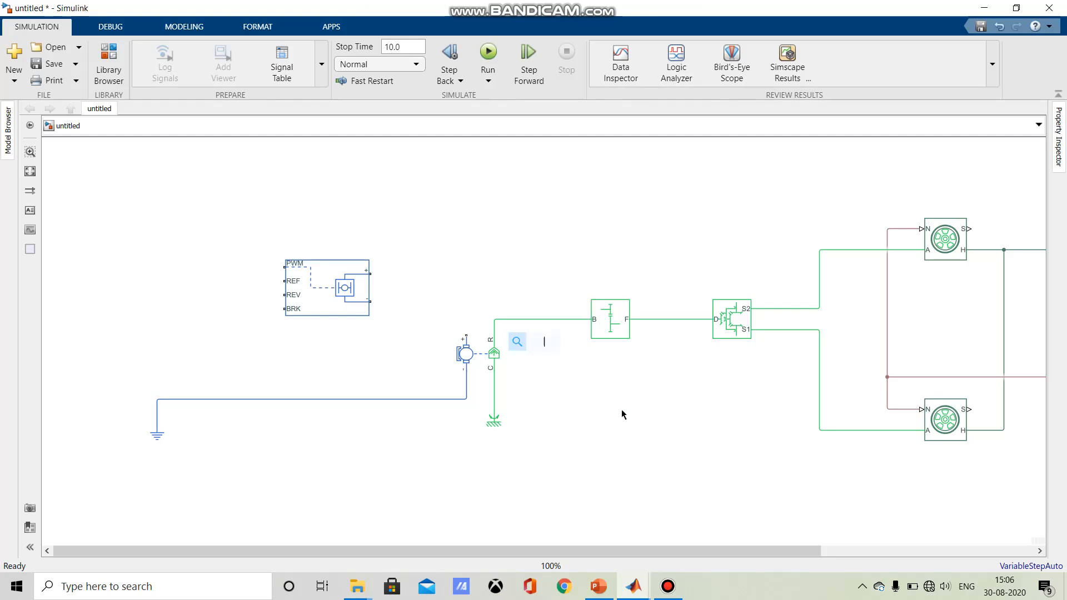
key("ctrl+period")
type("pwm")
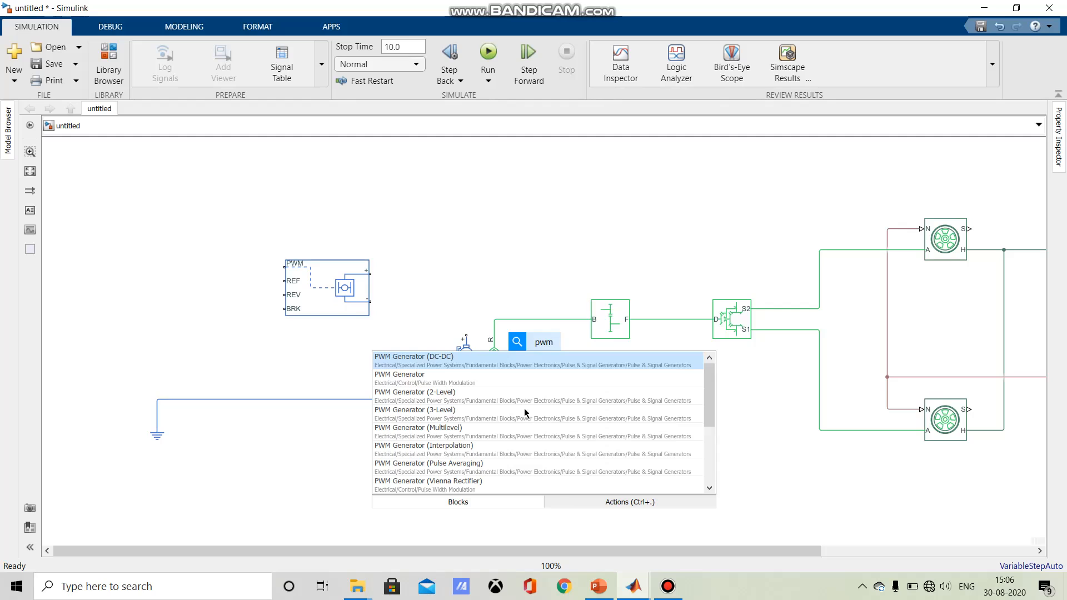
scroll(432, 376, "down", 2)
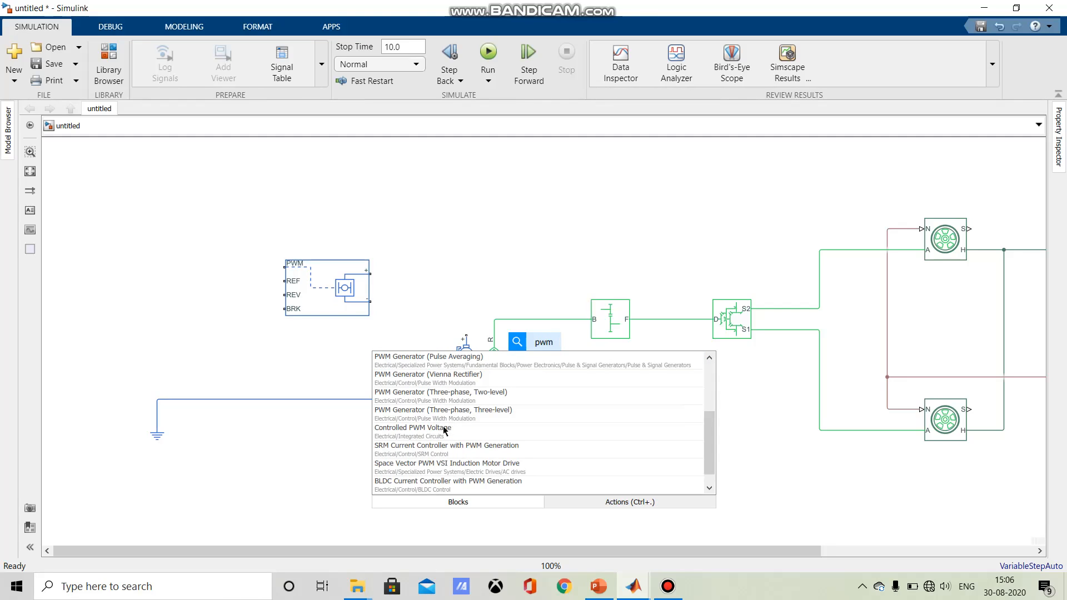
scroll(444, 427, "down", 1)
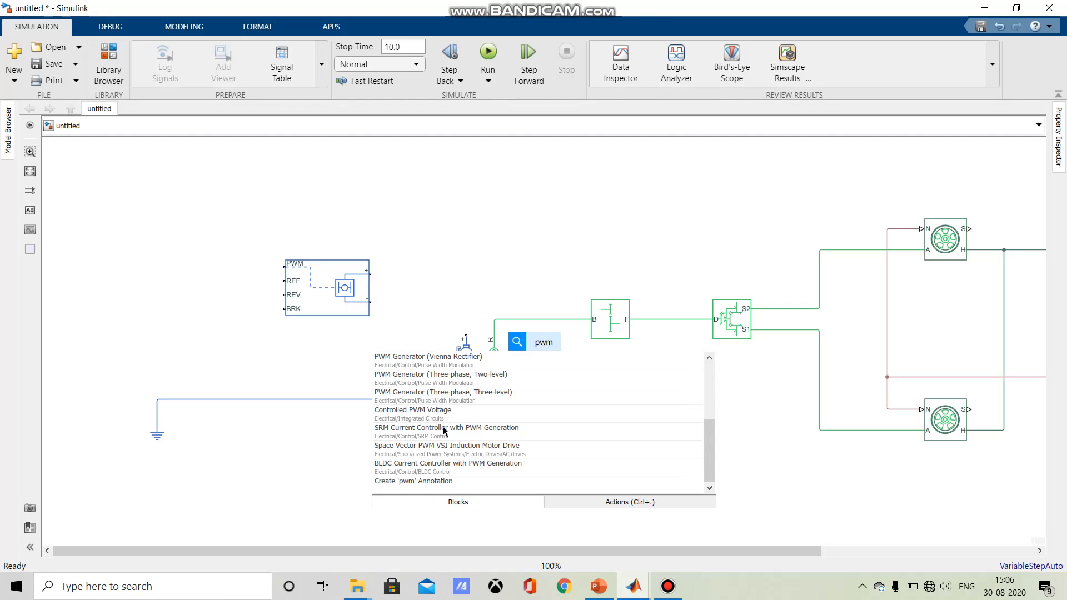
left_click(443, 420)
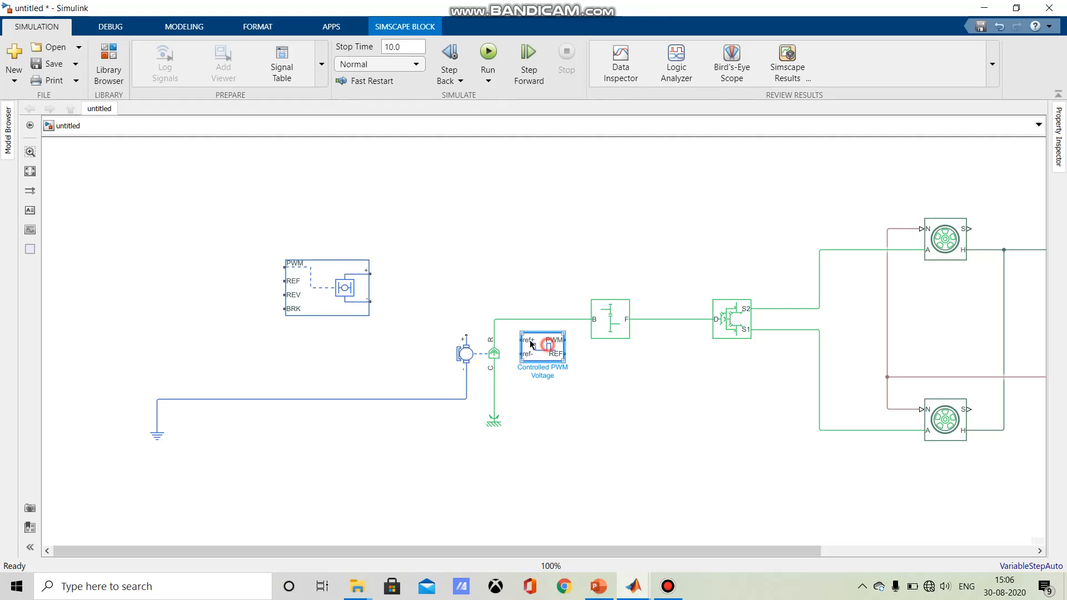
left_click_drag(541, 346, 196, 272)
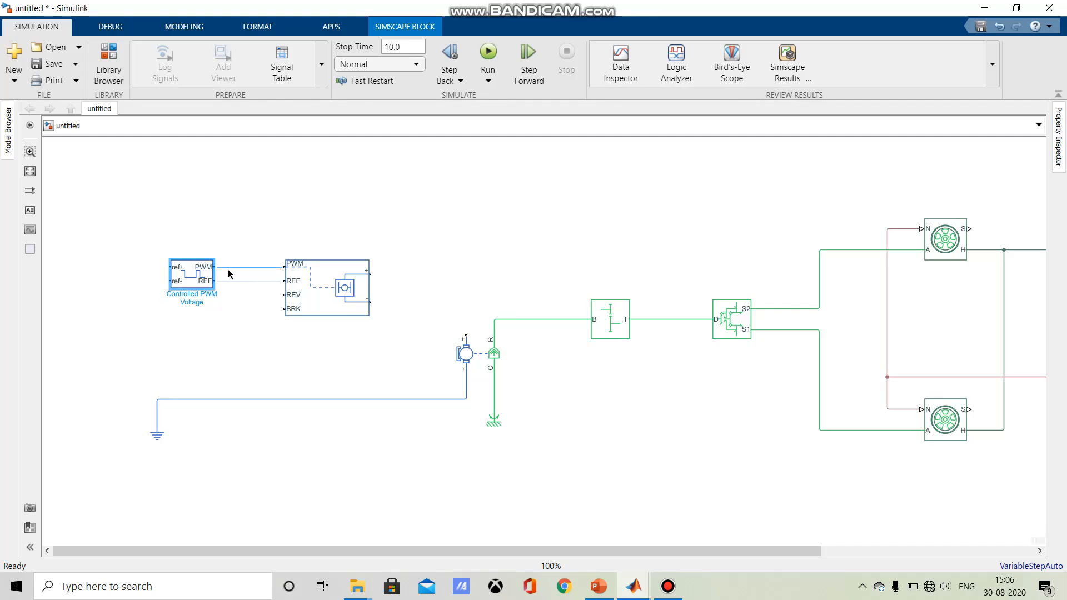
left_click(216, 268)
Step: Open the H-Bridge's block parameters
left_click(354, 287)
left_click(265, 317)
left_click(327, 285)
double_click(326, 286)
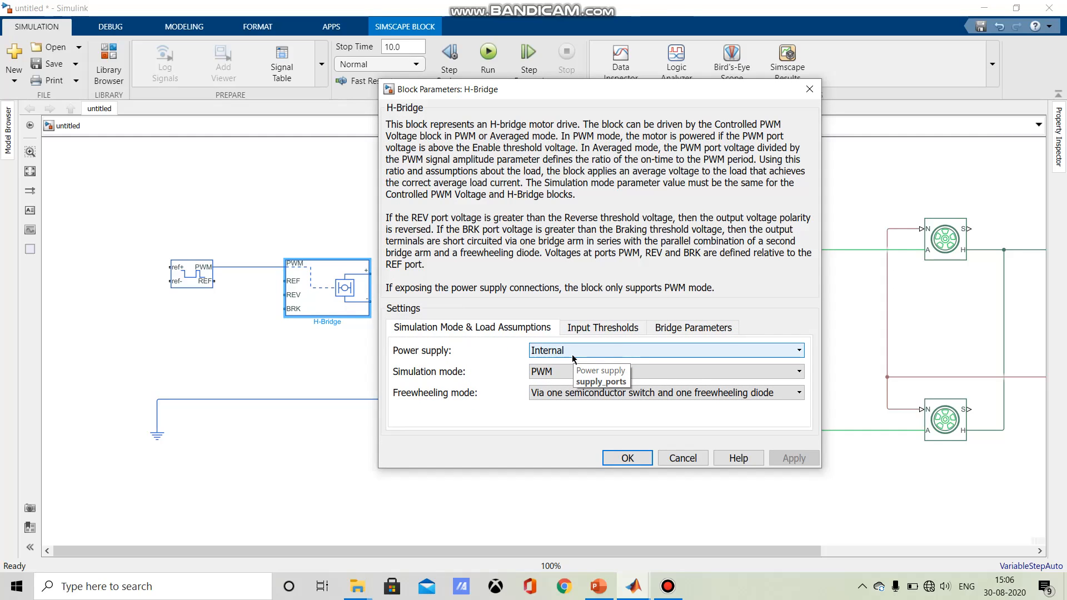
left_click(574, 358)
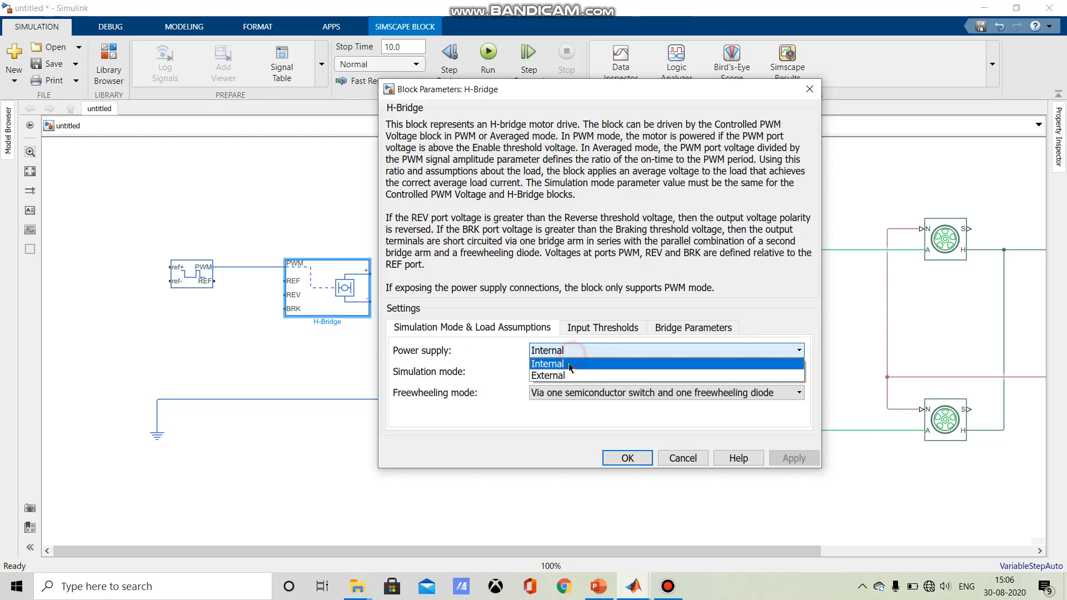
left_click(575, 376)
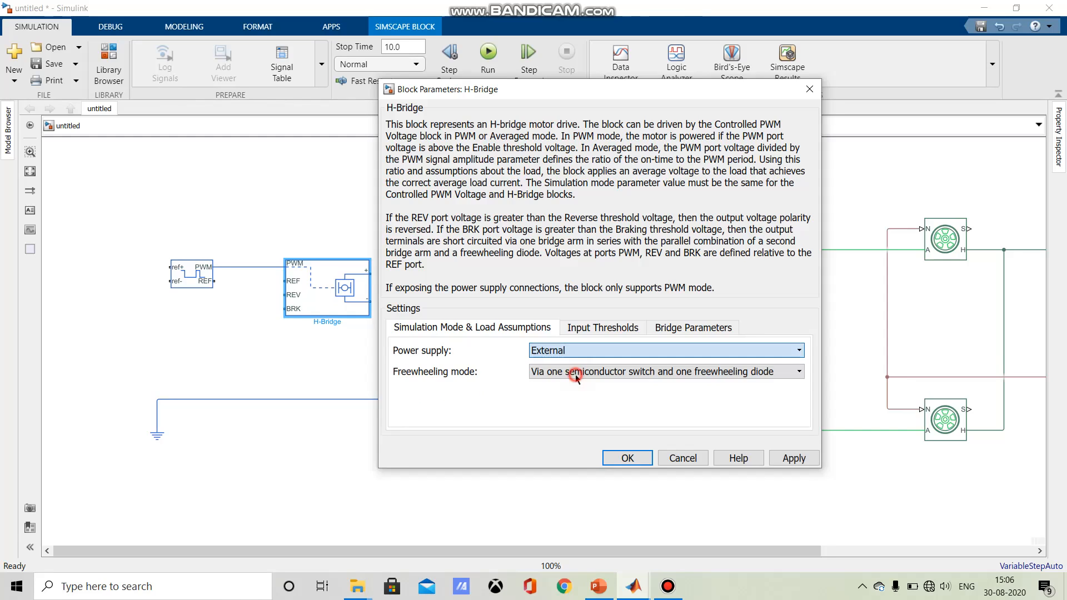
left_click(600, 349)
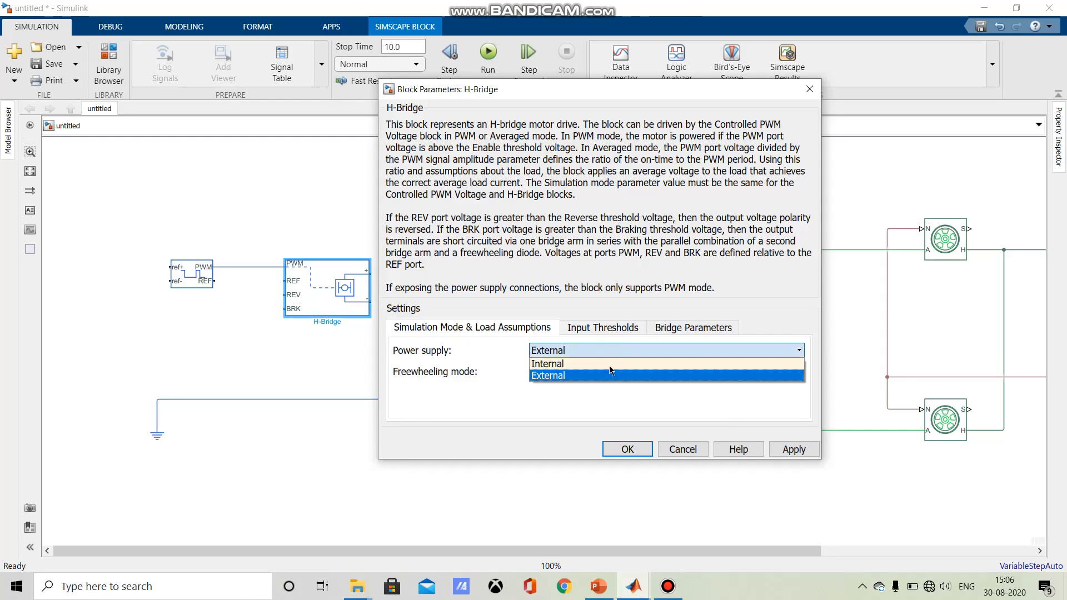
left_click(609, 365)
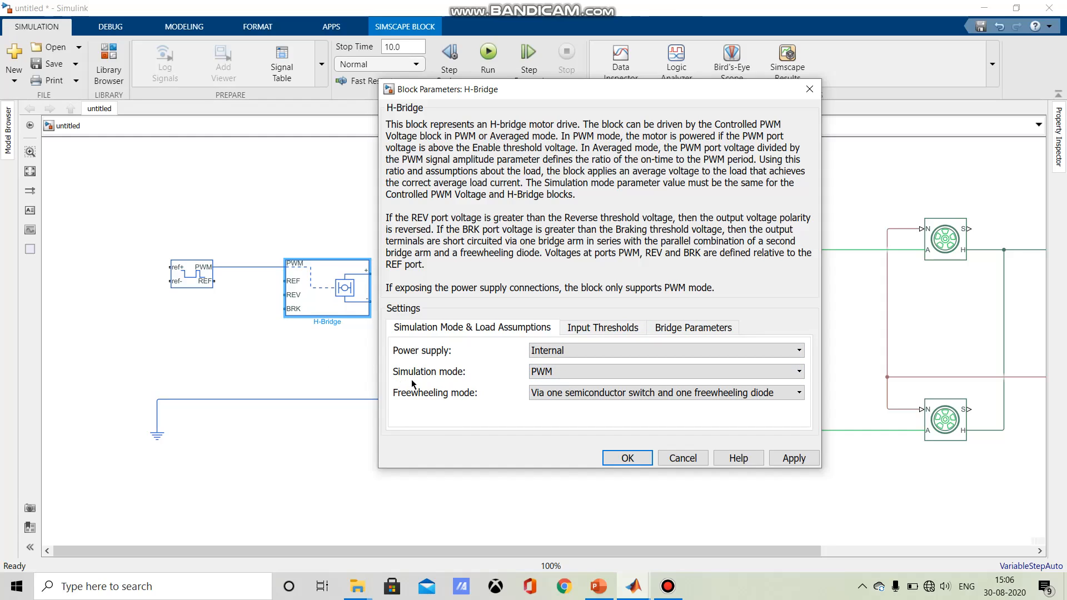
Step: Set the H-Bridge's simulation mode to Averaged
left_click(663, 371)
left_click(650, 396)
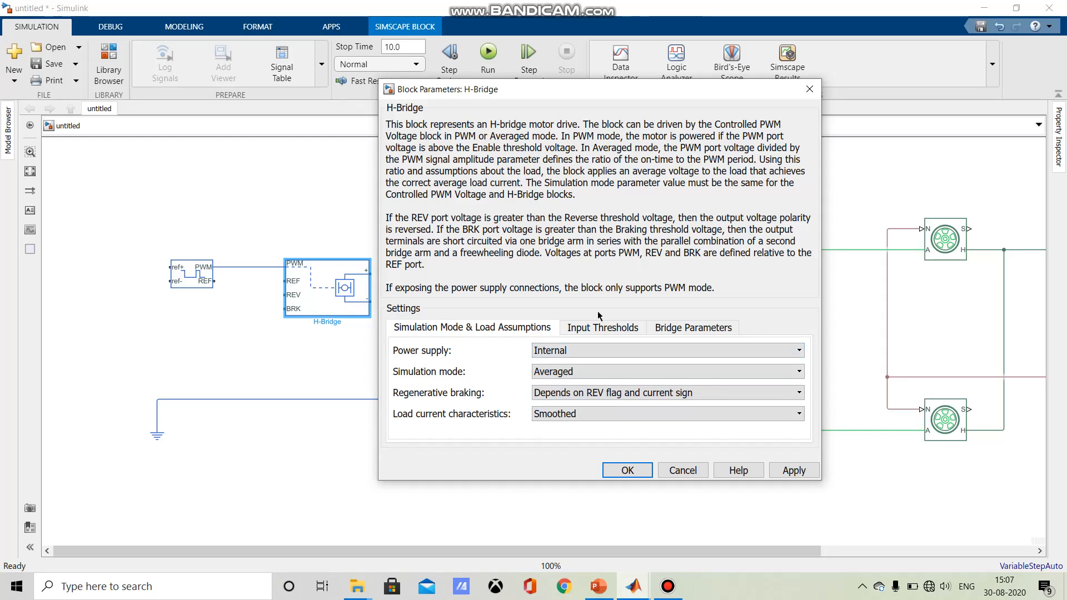
Step: Review the H-Bridge's input thresholds, bridge parameters and simulation mode settings, and accept the block parameters
left_click(608, 328)
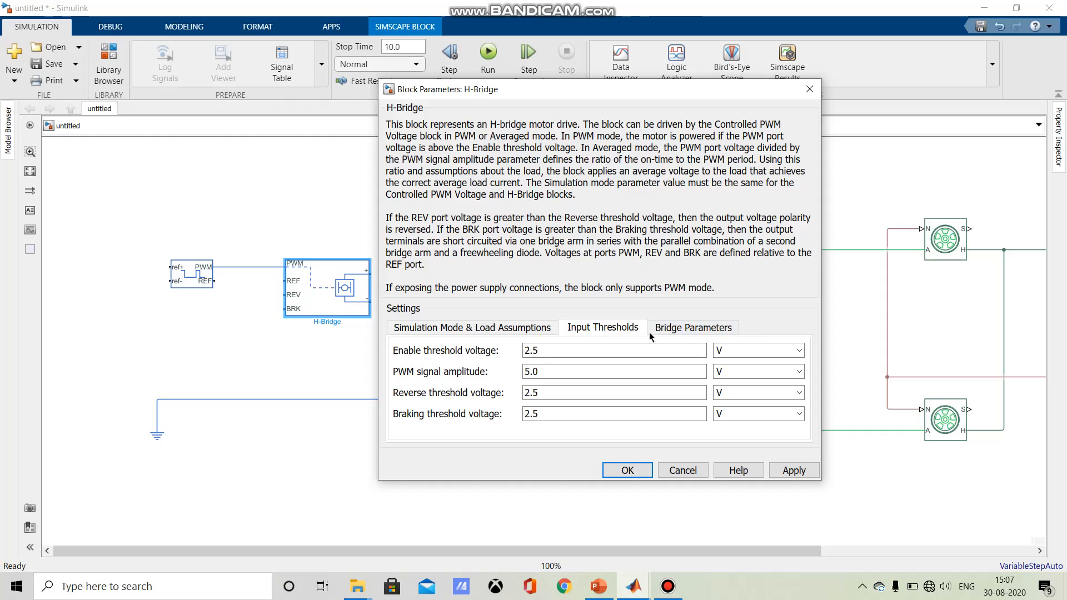
left_click(680, 333)
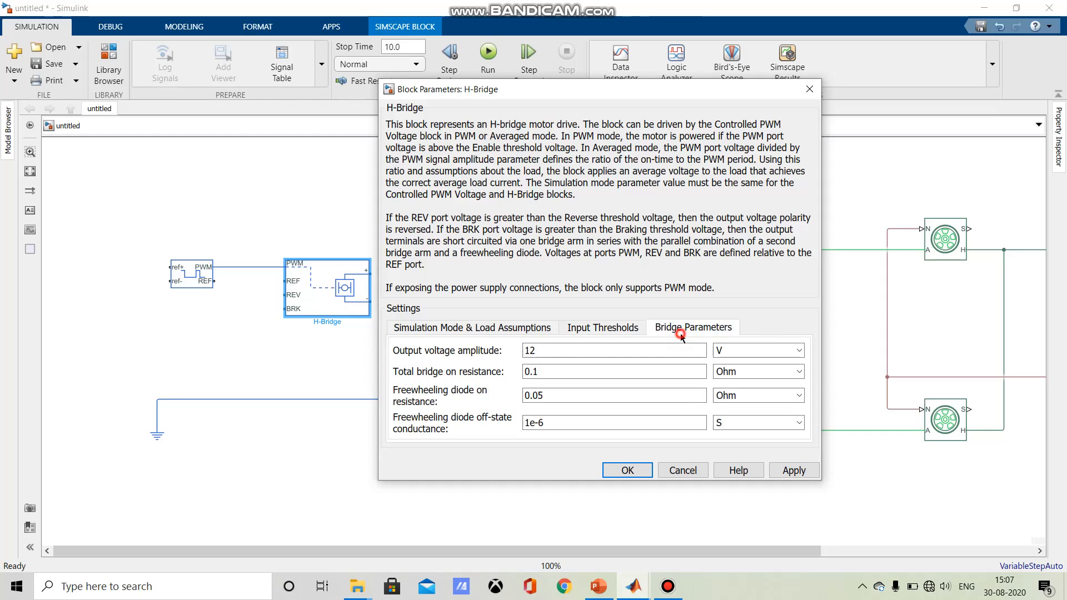
left_click(616, 326)
left_click(499, 330)
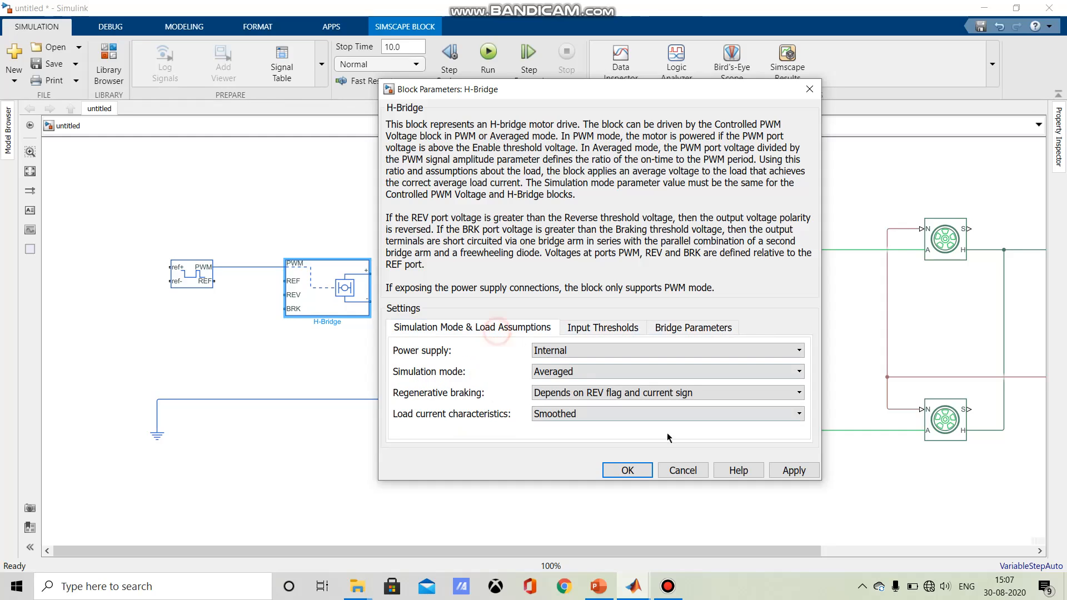
left_click(612, 468)
Step: Check the Controlled PWM Voltage block's PWM, input scaling and output voltage parameters, and close them
left_click(207, 282)
double_click(201, 279)
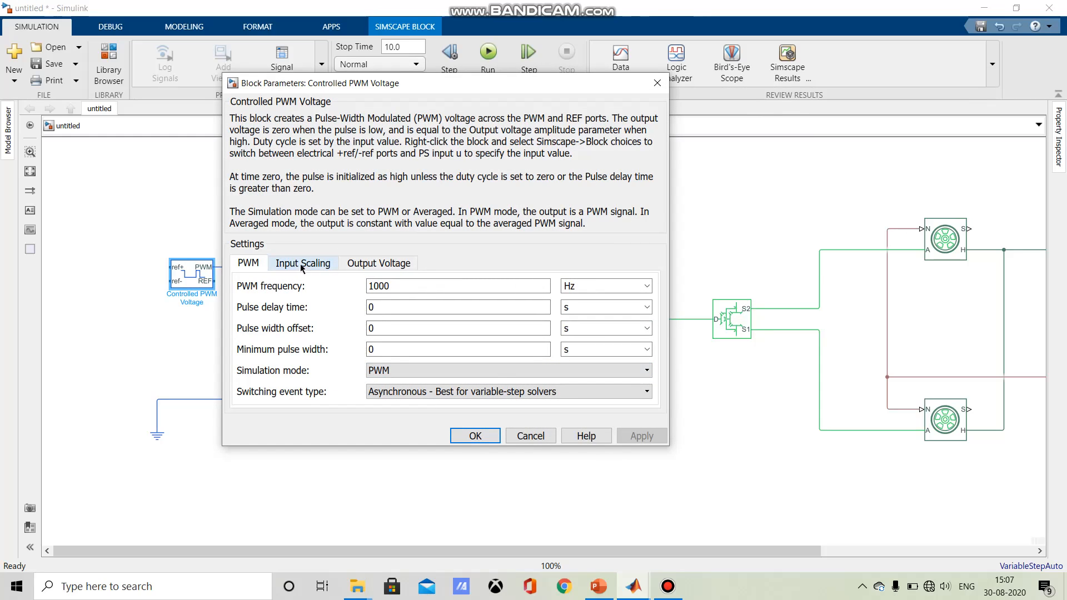
left_click(302, 265)
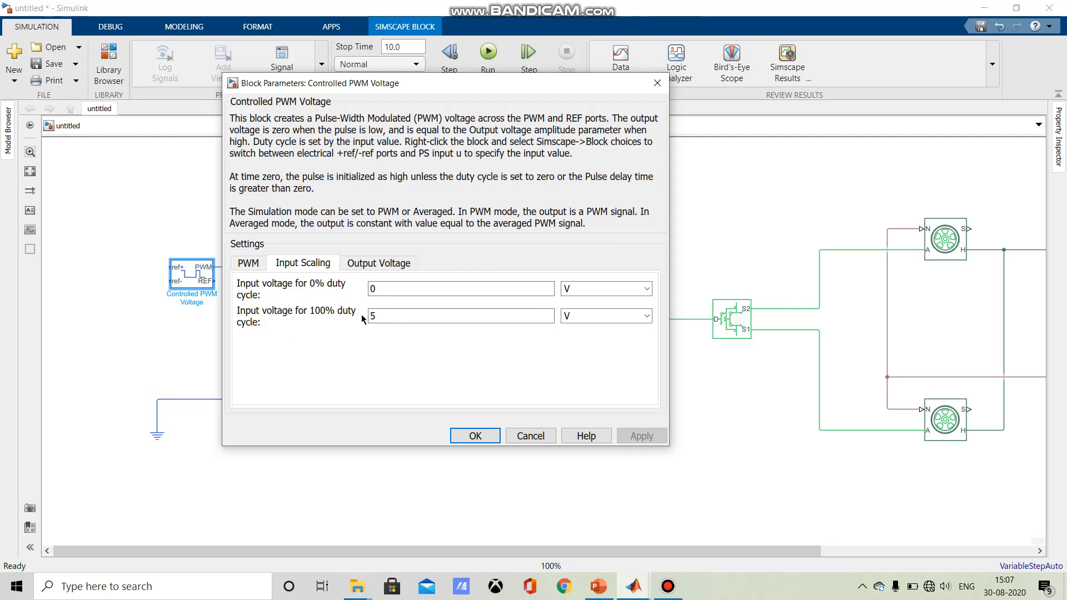
left_click(380, 265)
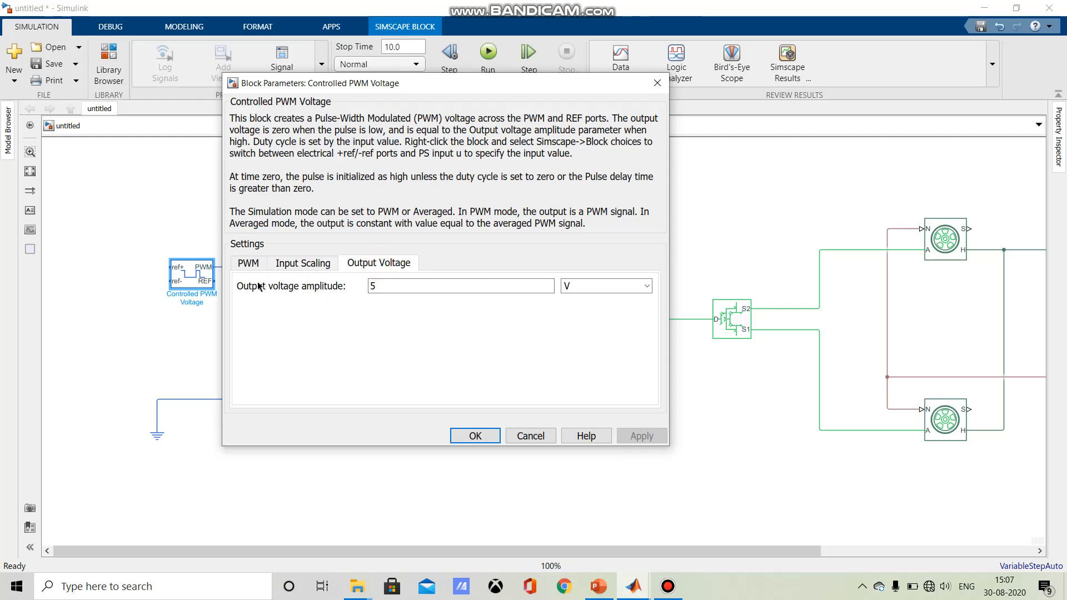
left_click(487, 433)
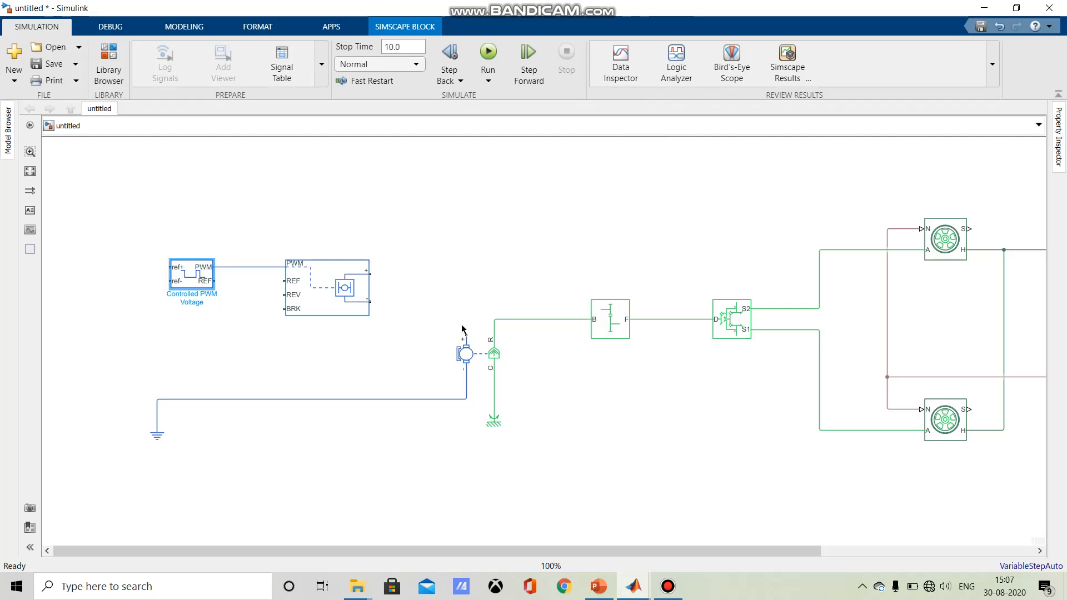
Step: Move the H-Bridge closer to the Controlled PWM Voltage block and attach a new Current Sensor to its positive output
left_click_drag(330, 282, 309, 283)
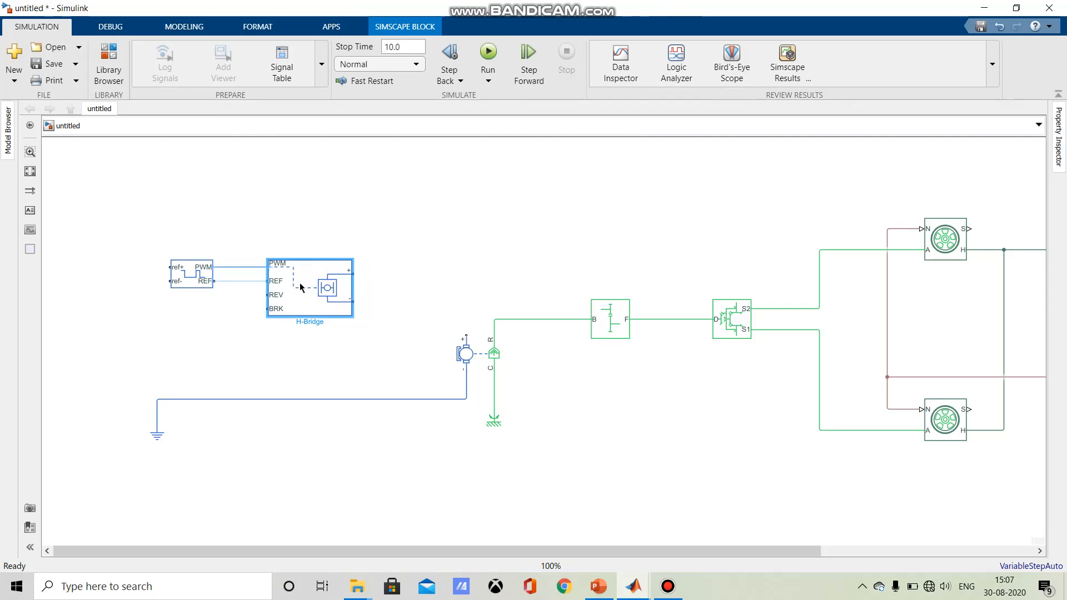
double_click(528, 329)
key("ctrl+period")
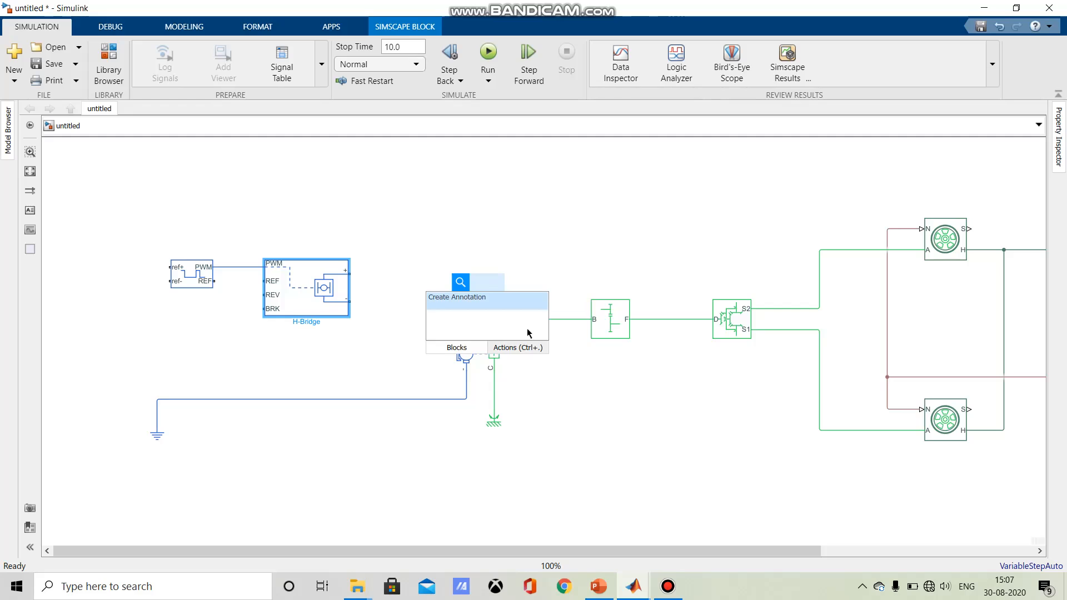
type("current")
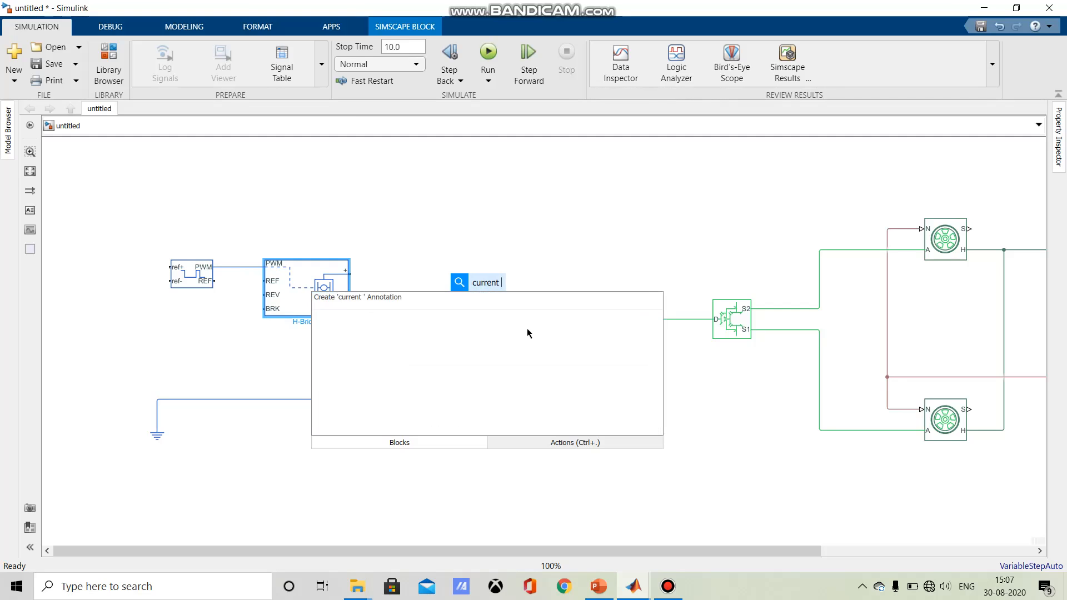
key("Return")
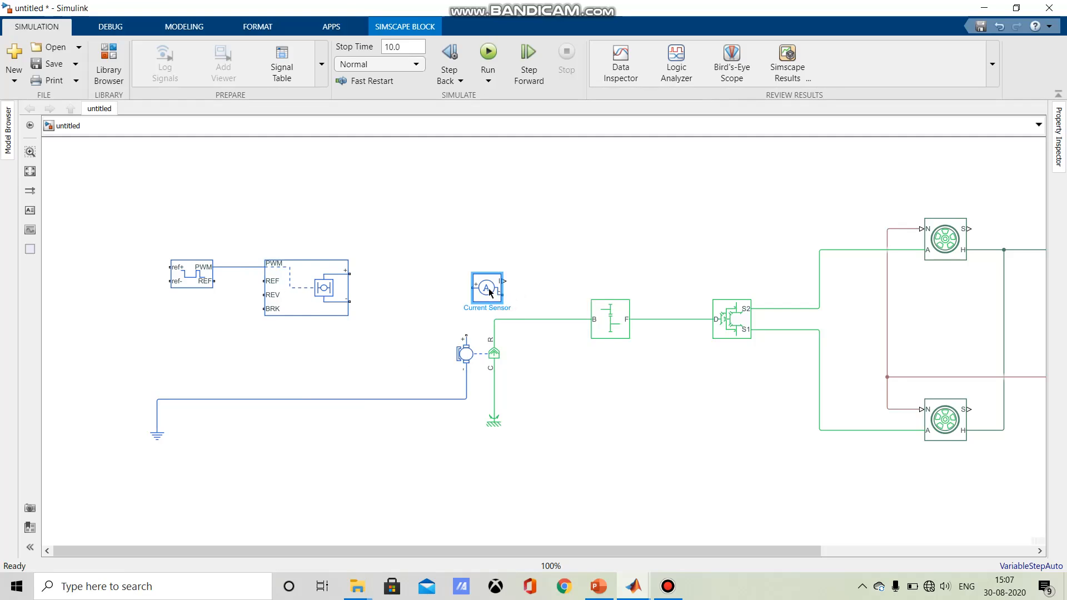
left_click_drag(490, 292, 389, 277)
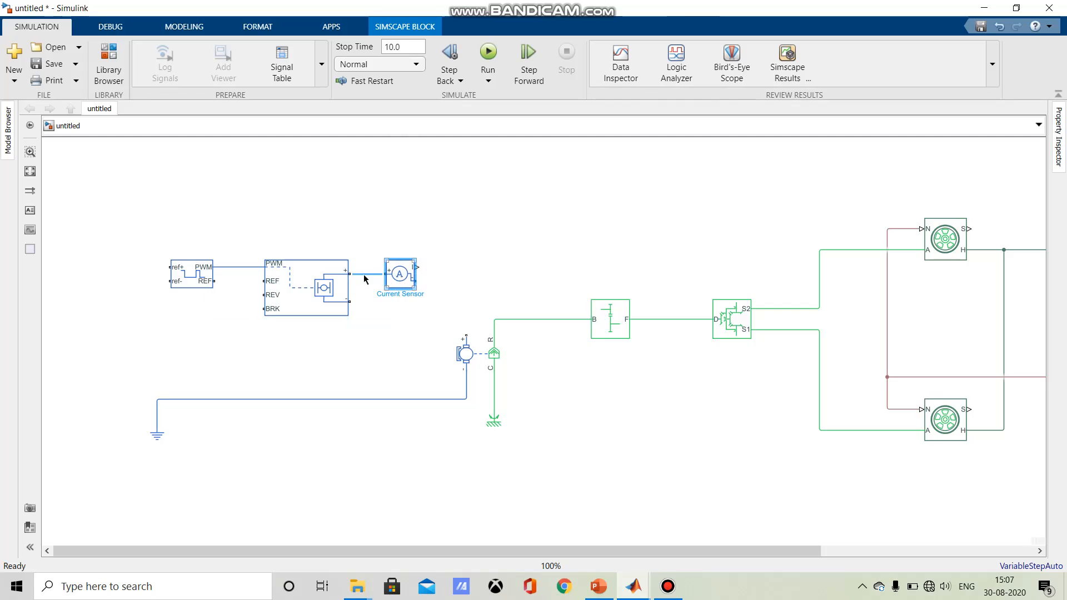
Step: Connect the Current Sensor's negative port to the DC Motor's positive terminal
left_click(416, 283)
left_click(466, 336)
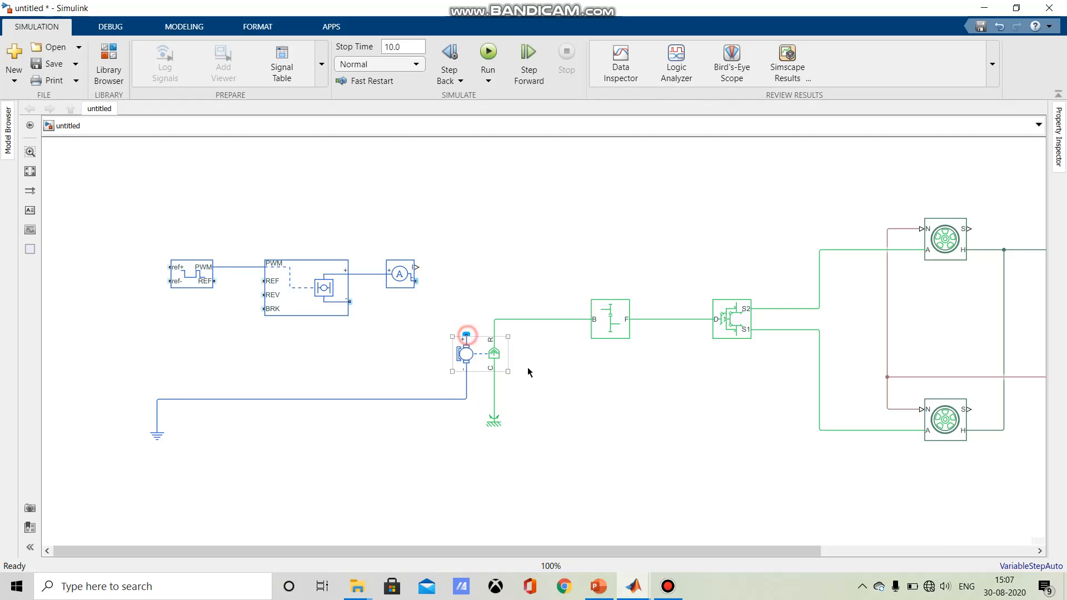
left_click(415, 281)
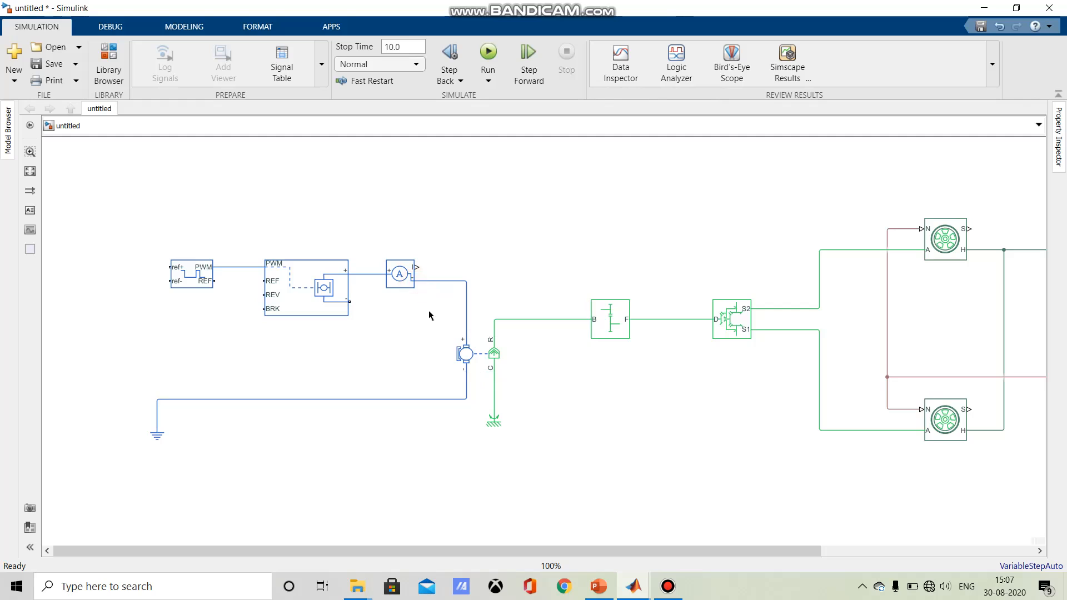
left_click(406, 274)
left_click(451, 276)
Step: Connect the H-Bridge's negative output and the Controlled PWM Voltage's ref- port to the electrical ground line
left_click(289, 310)
left_click_drag(351, 303, 388, 399)
left_click(183, 281)
left_click_drag(166, 280, 157, 399)
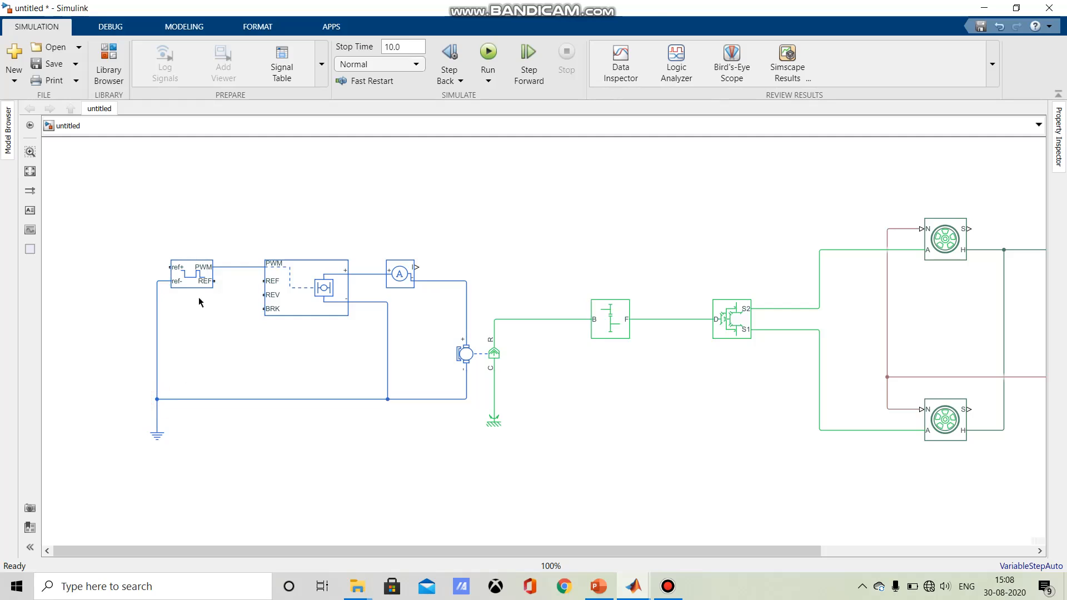
left_click(265, 298)
left_click_drag(259, 295, 218, 286)
left_click(220, 284)
left_click_drag(263, 281, 235, 284)
left_click(229, 282)
key("Delete")
Step: Wire the Controlled PWM Voltage's REF port to the ground line and join the H-Bridge's REF and REV ports to that wire
left_click(209, 279)
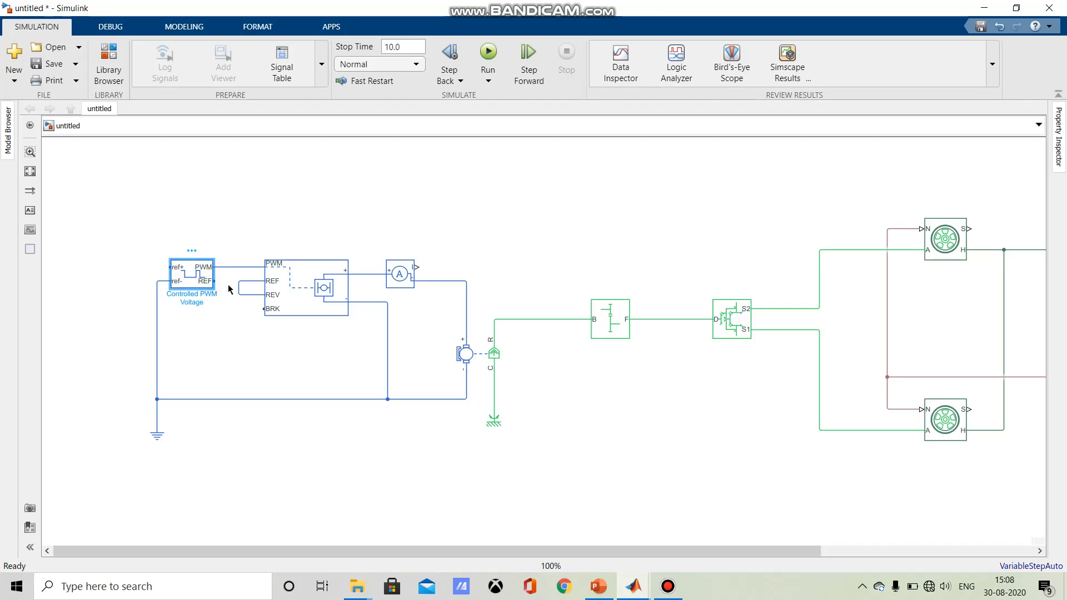
left_click_drag(214, 281, 229, 399)
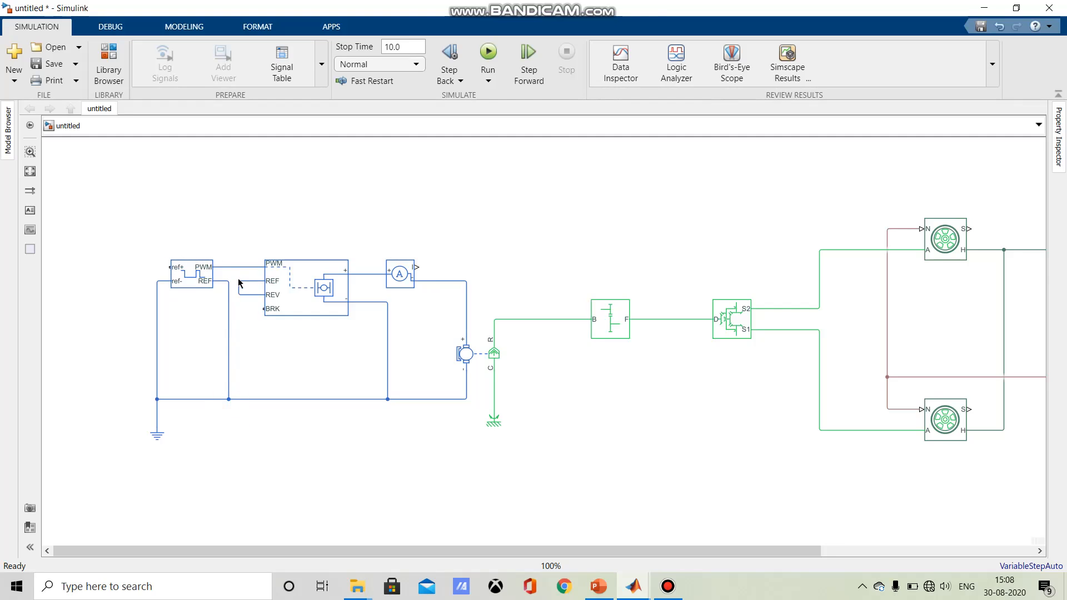
key("Delete")
left_click_drag(264, 281, 221, 285)
left_click(266, 296)
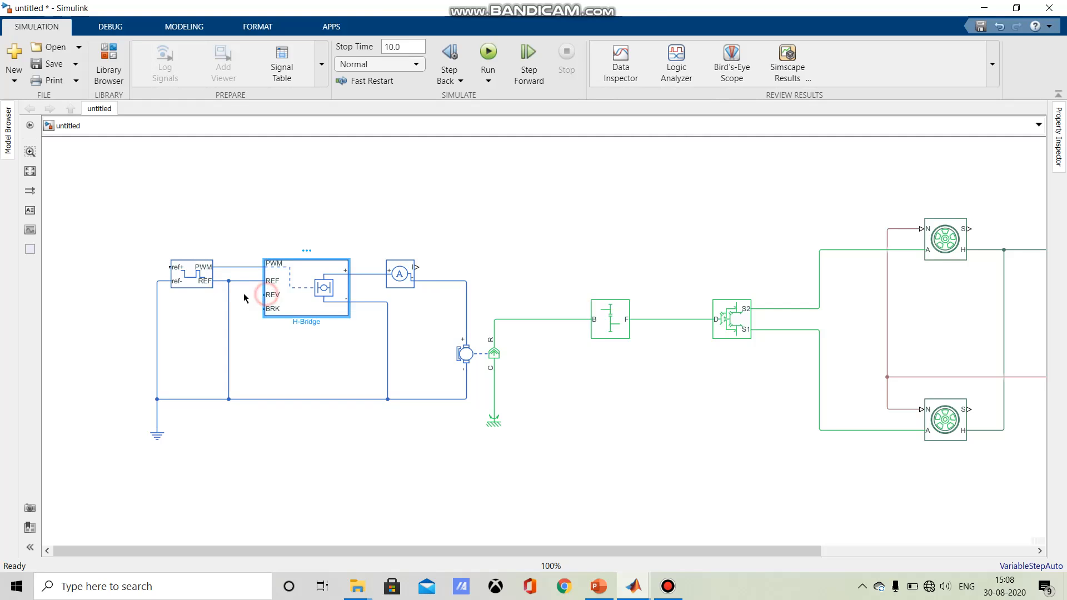
left_click_drag(263, 294, 157, 316)
key("Delete")
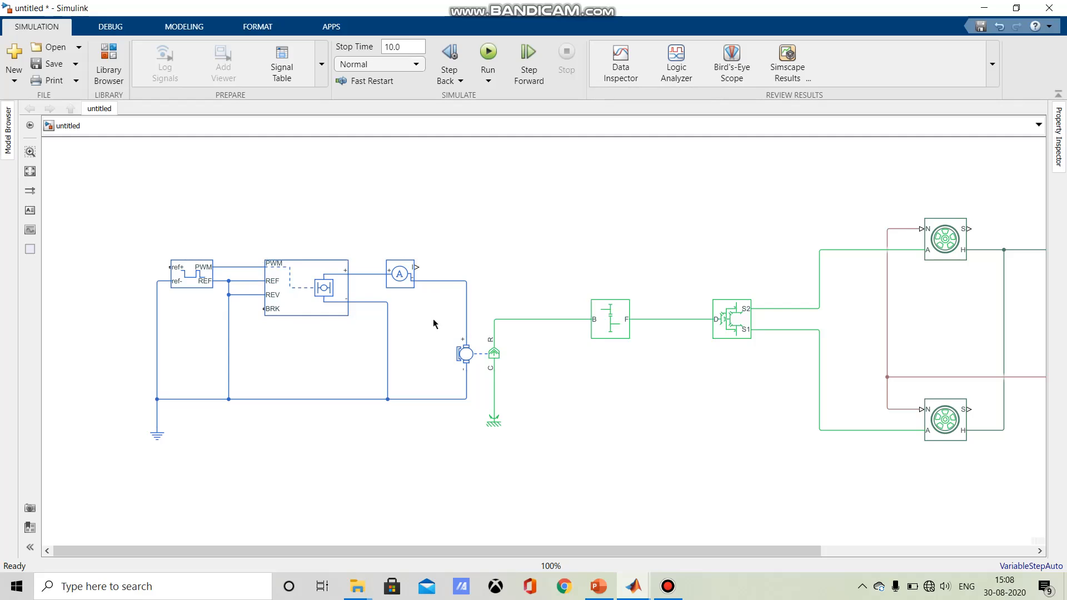
Step: Add a Scope block and place it above and to the right of the Current Sensor
left_click(418, 274)
type("scope")
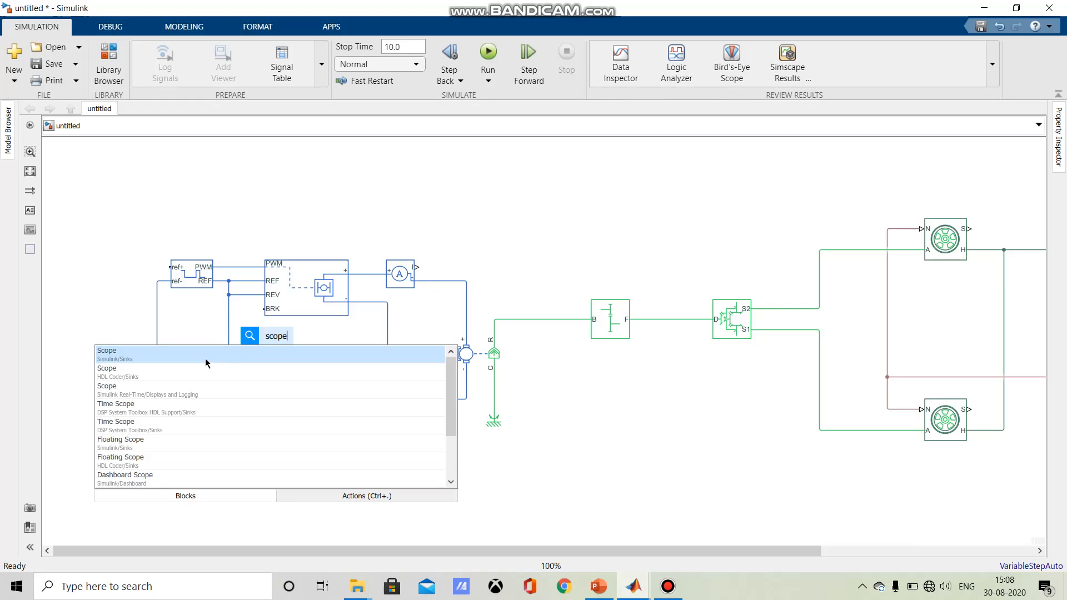
left_click(206, 363)
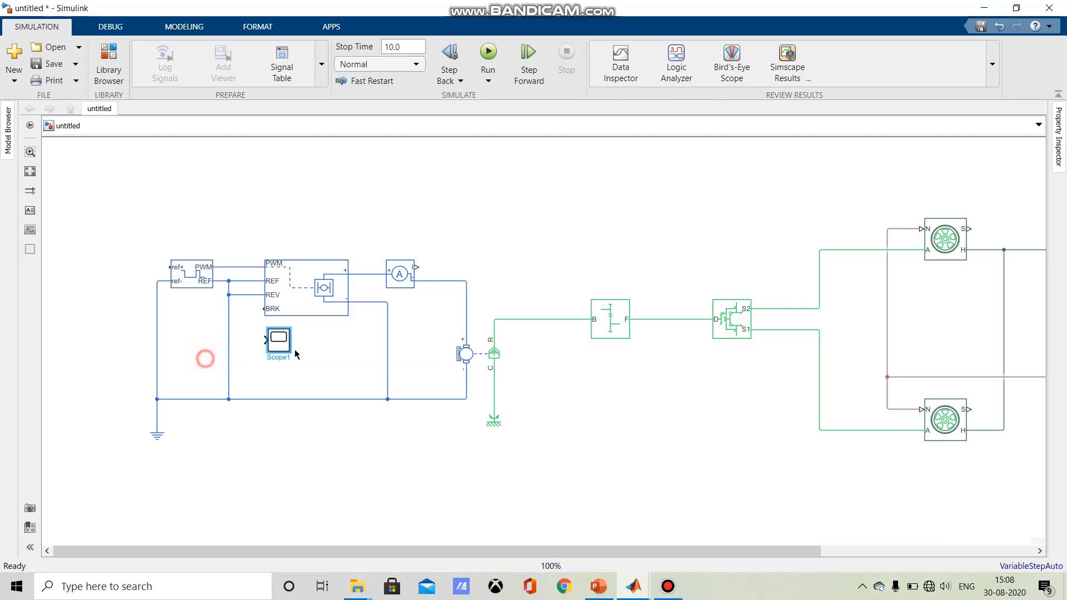
left_click_drag(272, 342, 502, 181)
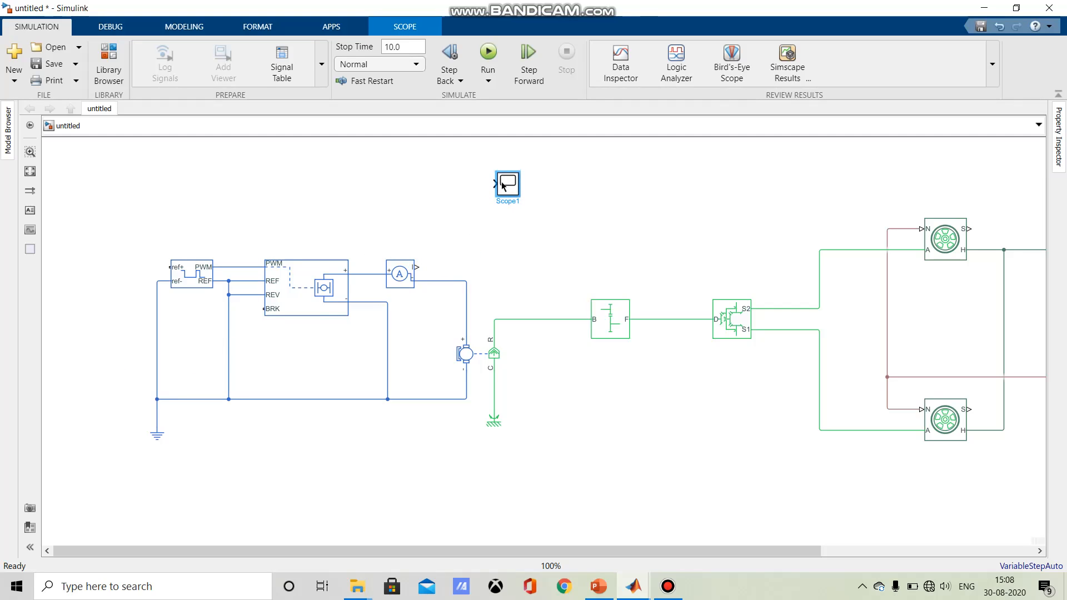
Step: Add a Display block and place it directly below the new Scope, with the two blocks aligned
double_click(631, 179)
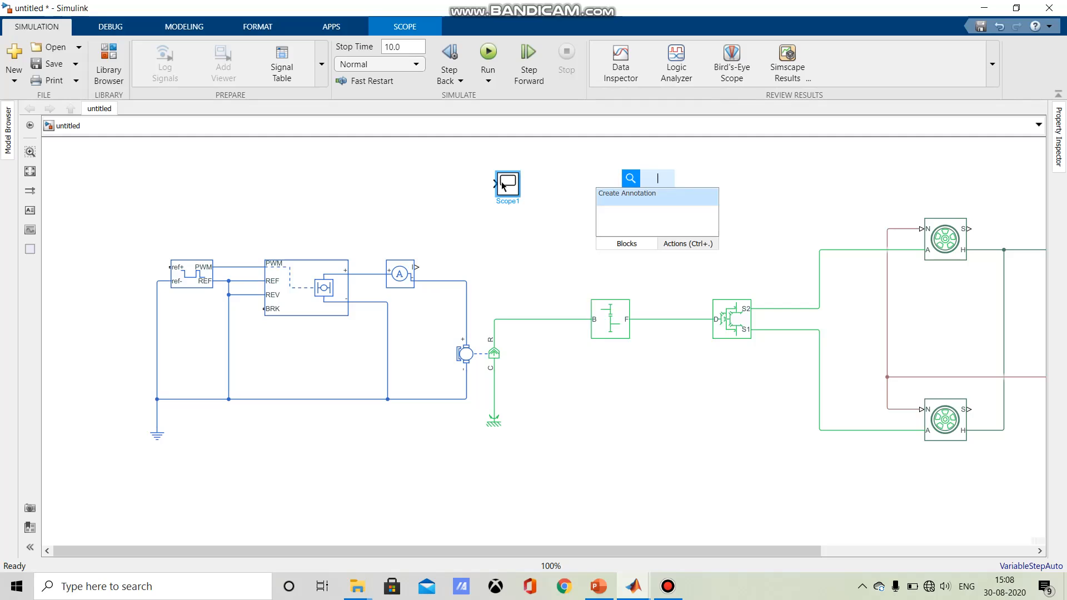
type("displa")
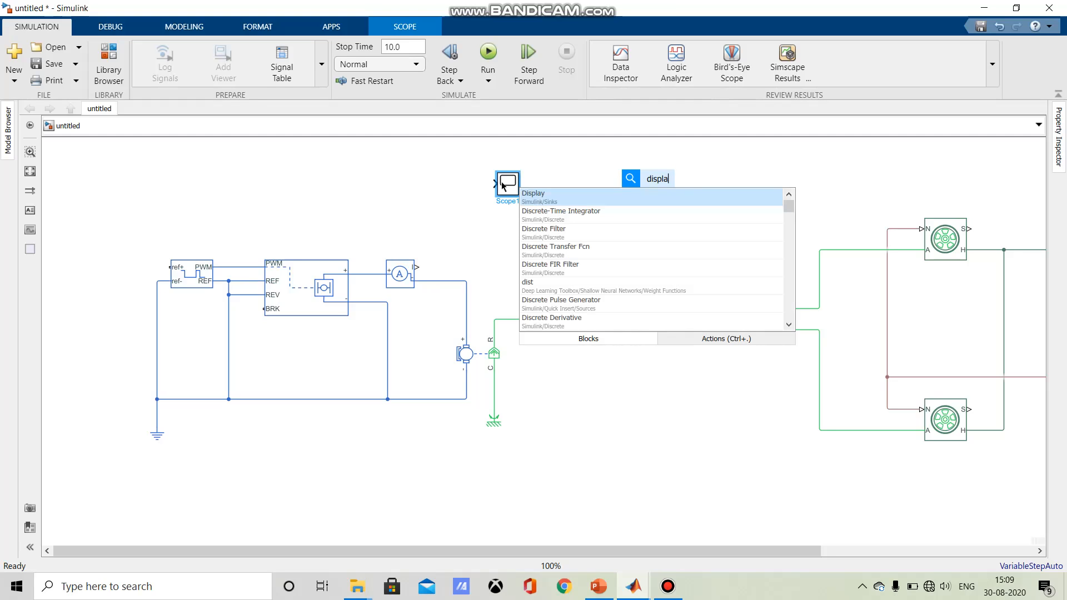
type("y")
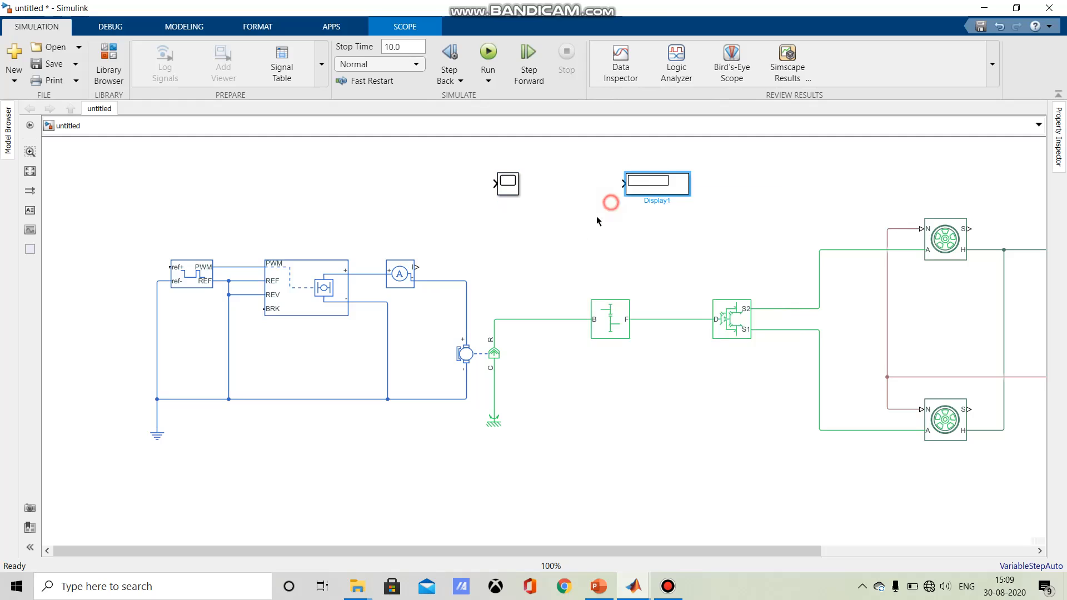
left_click(612, 200)
left_click_drag(623, 204, 528, 236)
left_click_drag(505, 175, 526, 169)
mouse_move(529, 236)
left_mouse_down()
mouse_move(570, 236)
mouse_move(550, 236)
left_mouse_up()
Step: Try to connect the Current Sensor's I output directly to the Scope
left_click(420, 266)
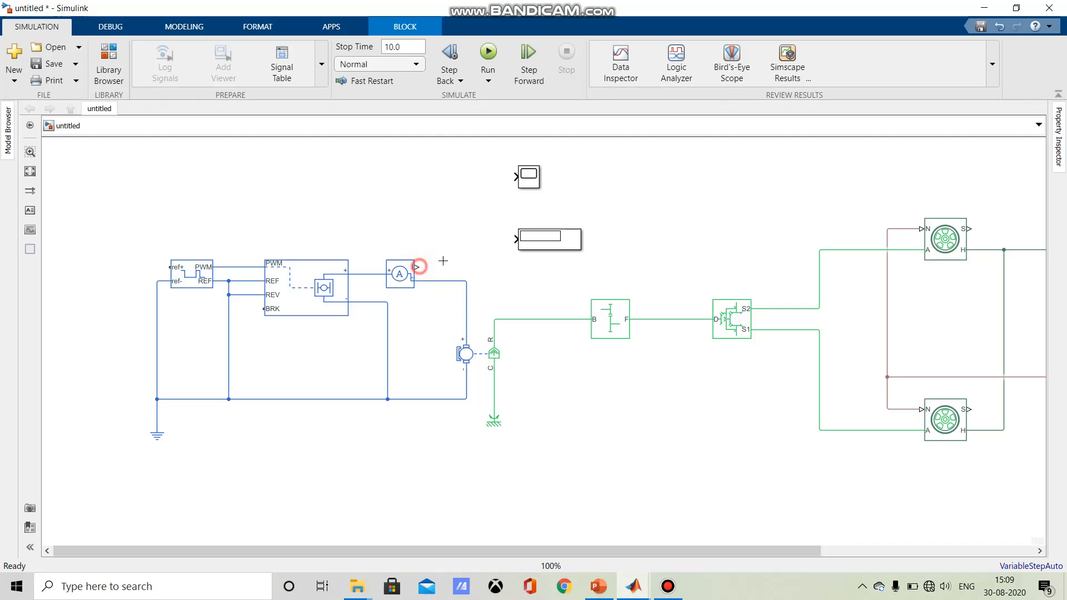
left_click(416, 267)
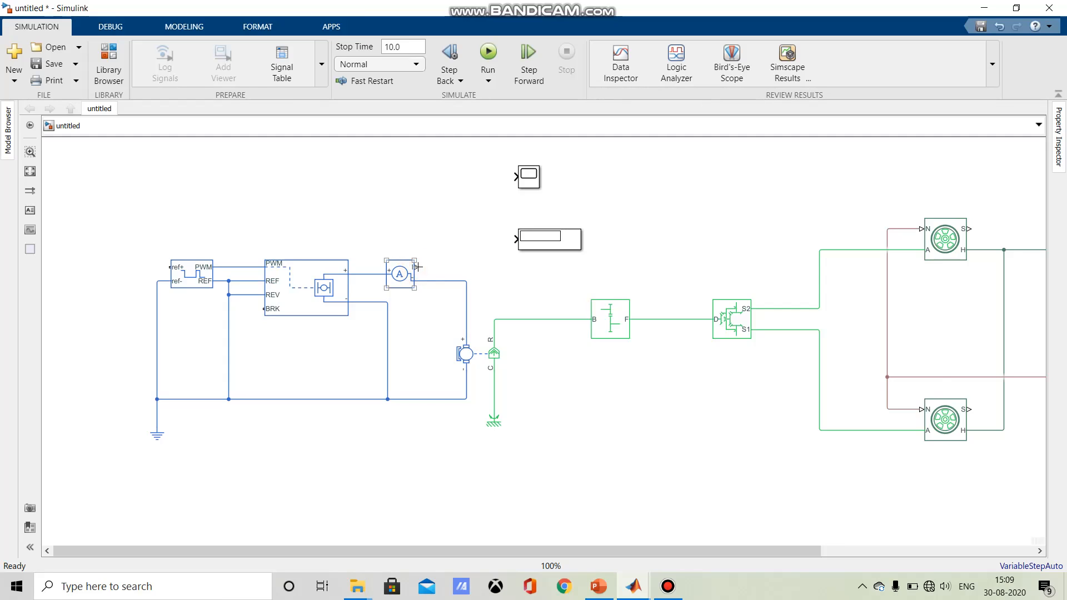
left_click(416, 267)
left_click(416, 267)
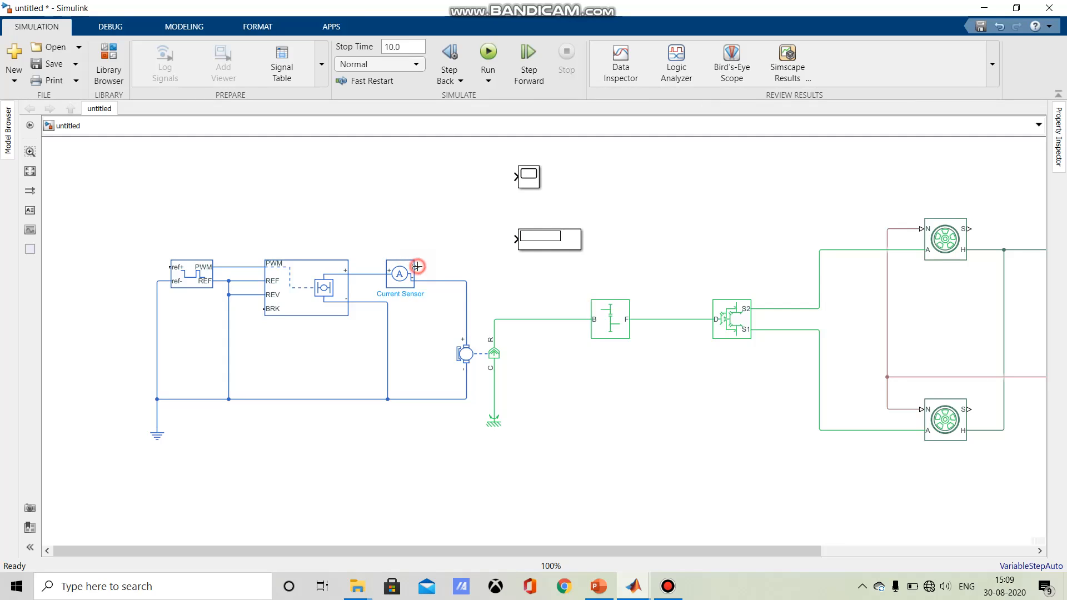
left_click(517, 174)
left_click(520, 176)
Step: Add a PS-Simulink Converter and place it to the left of the new Scope, level with its input
double_click(519, 340)
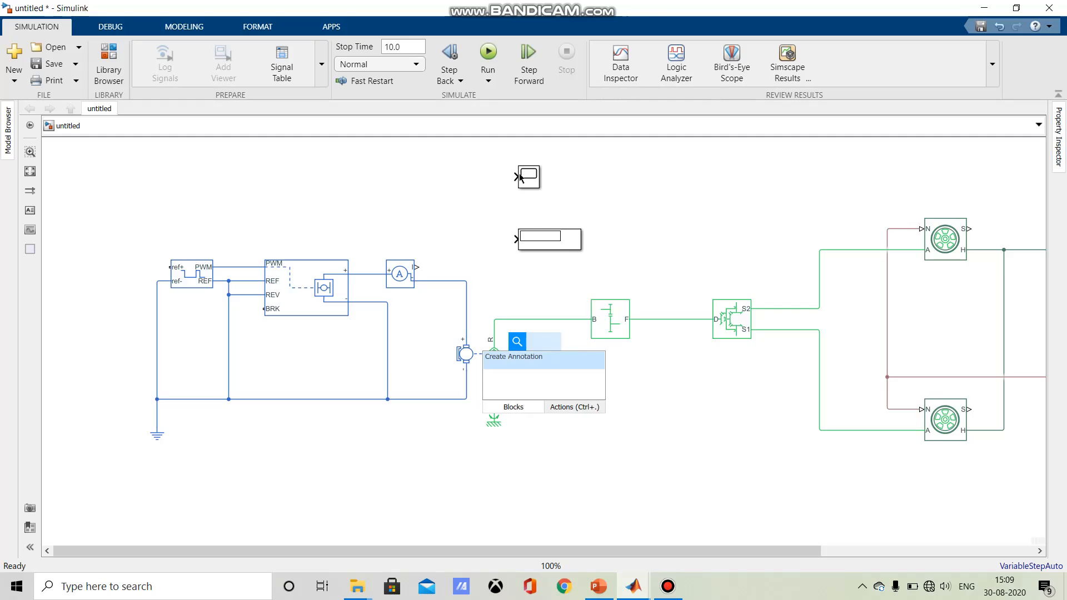
type("ps sim")
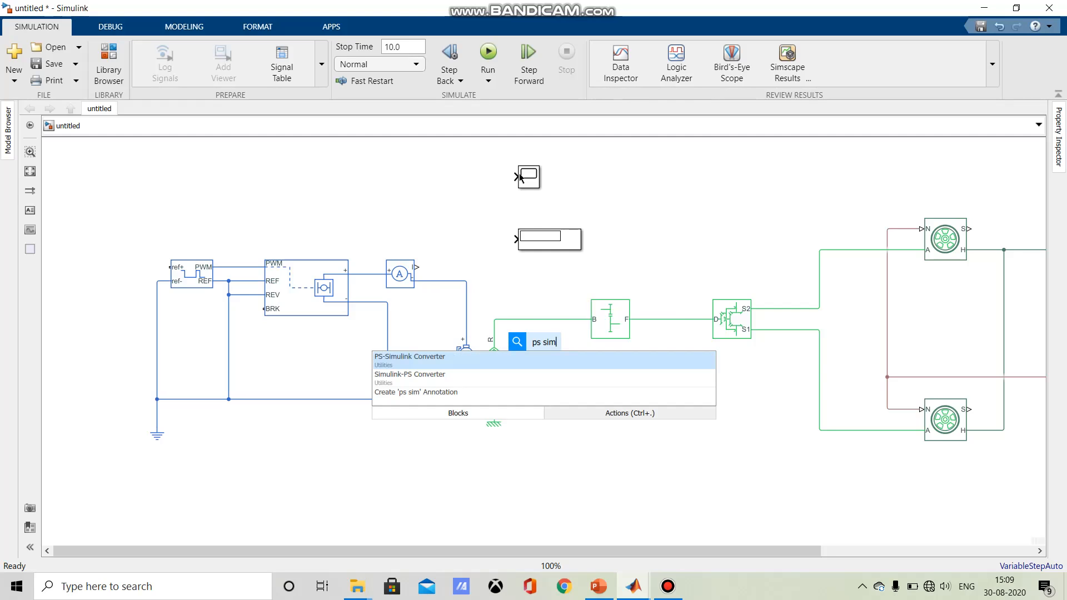
key("Return")
left_click_drag(543, 345, 431, 174)
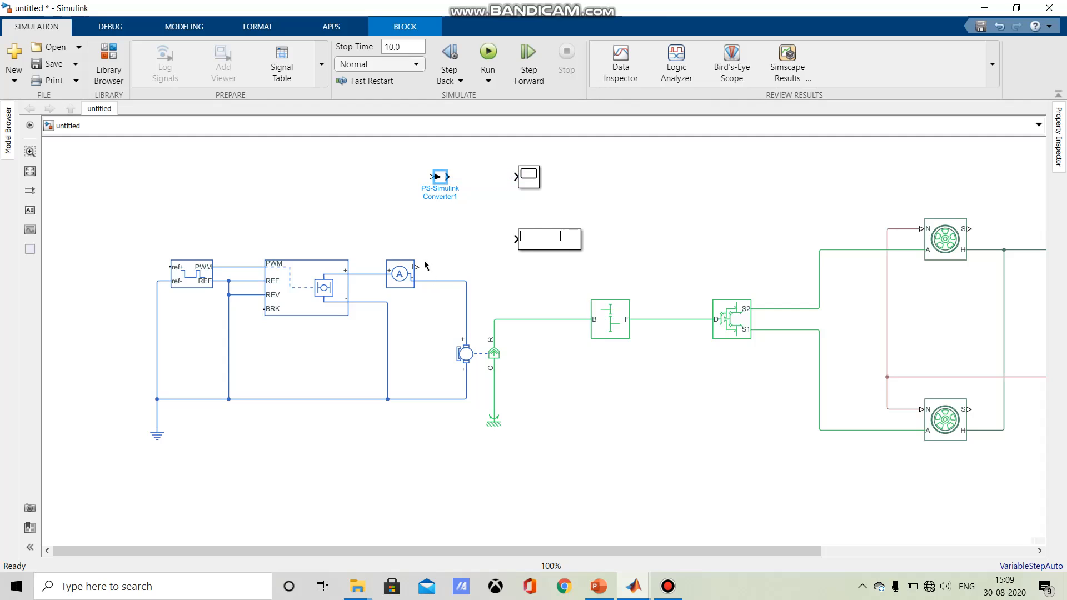
Step: Wire the Current Sensor's I output through the PS-Simulink Converter to both the Scope and the Display
left_click_drag(417, 264, 432, 177)
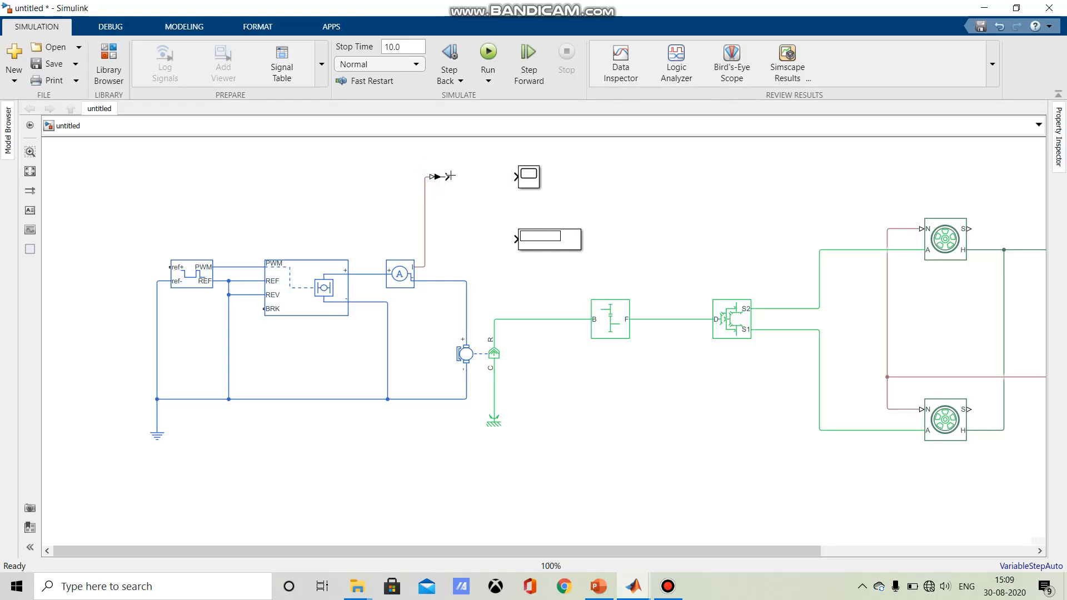
left_click_drag(507, 178, 516, 177)
left_click_drag(516, 239, 460, 175)
Step: Shift the PS-Simulink Converter, Scope and Display slightly to the right to space out the current measurement branch
left_click(438, 176)
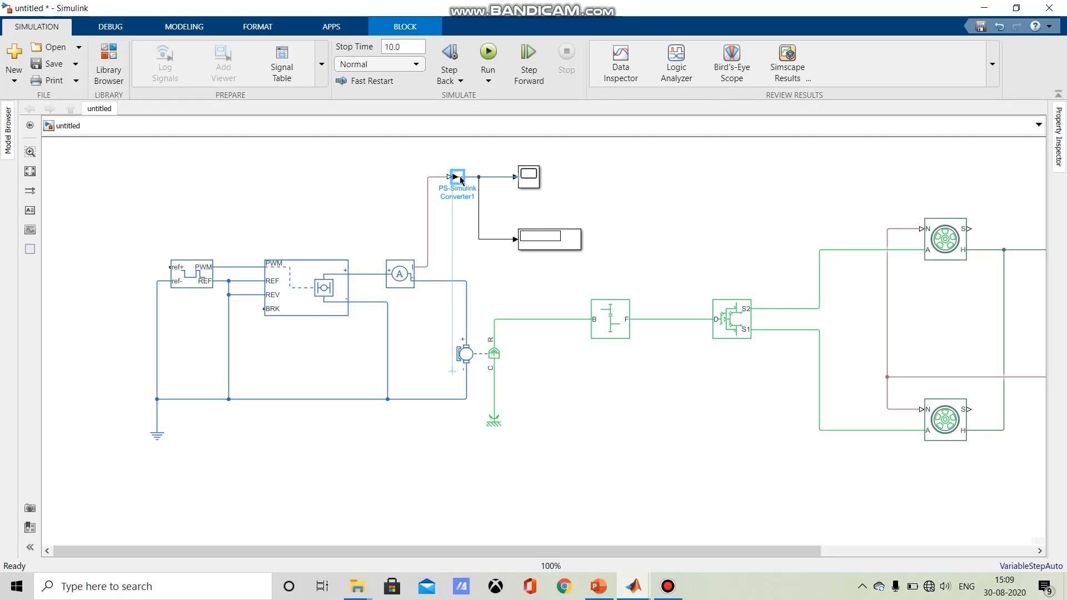
left_click_drag(529, 178, 548, 179)
left_click(541, 240)
left_click_drag(541, 243, 561, 243)
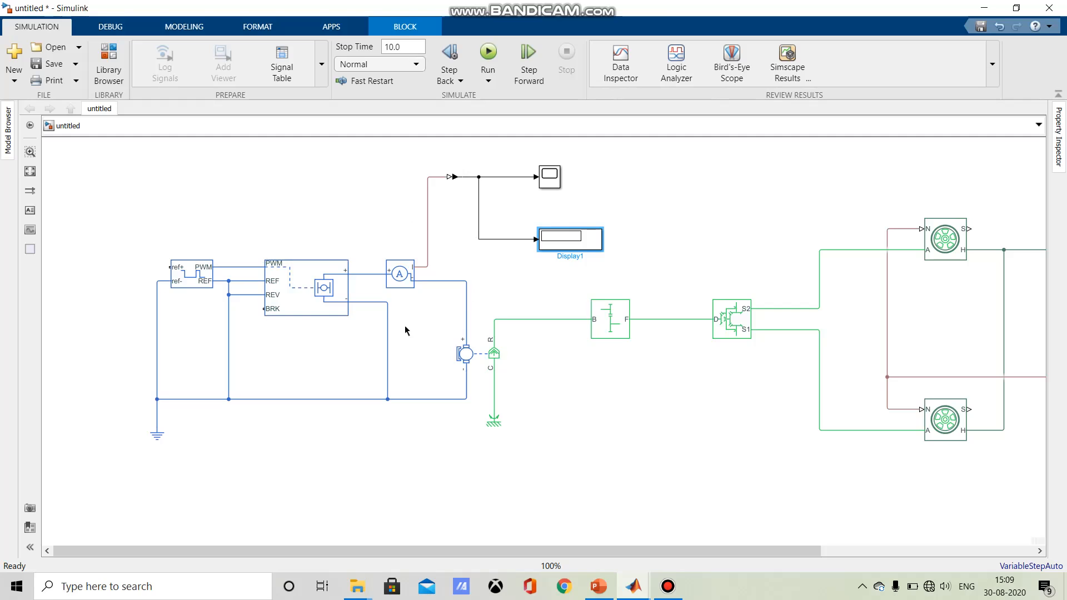
left_click(393, 513)
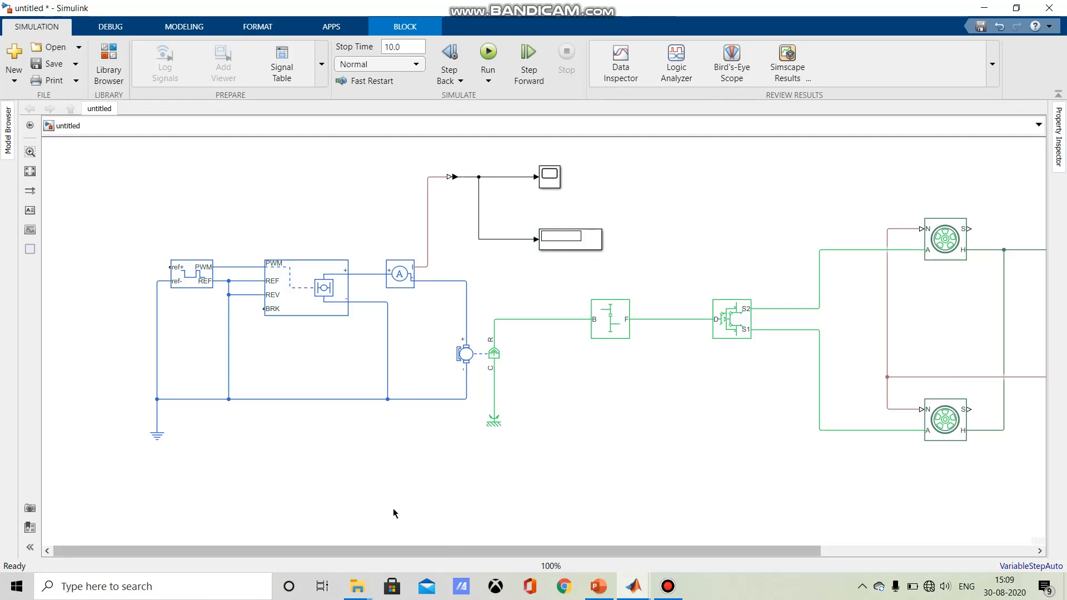
Step: Set the DC Motor's rated DC supply voltage to 48 V
left_click_drag(389, 492, 778, 483)
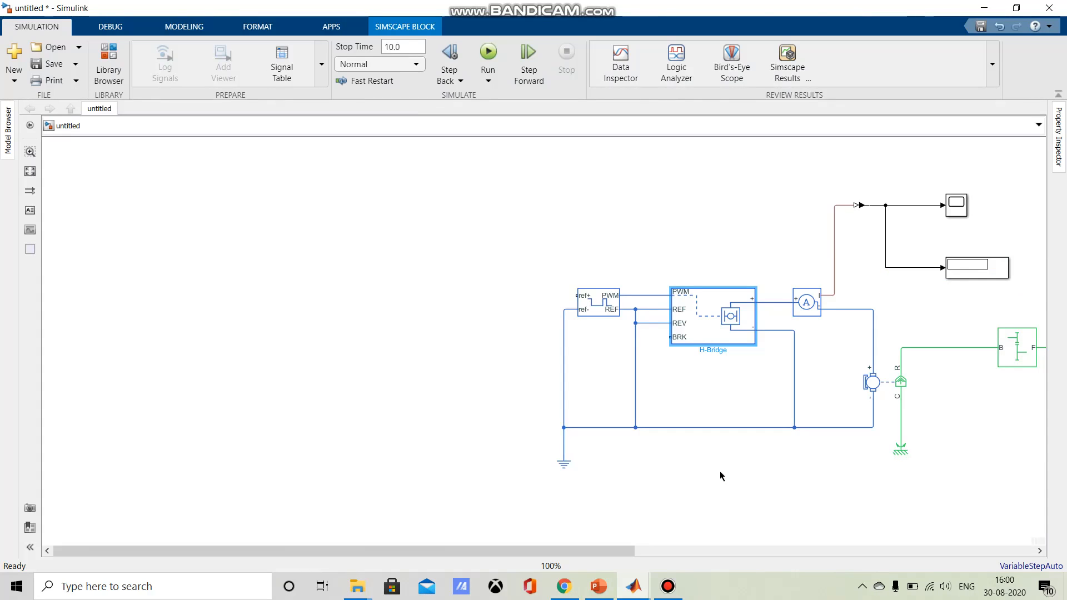
left_click(358, 426)
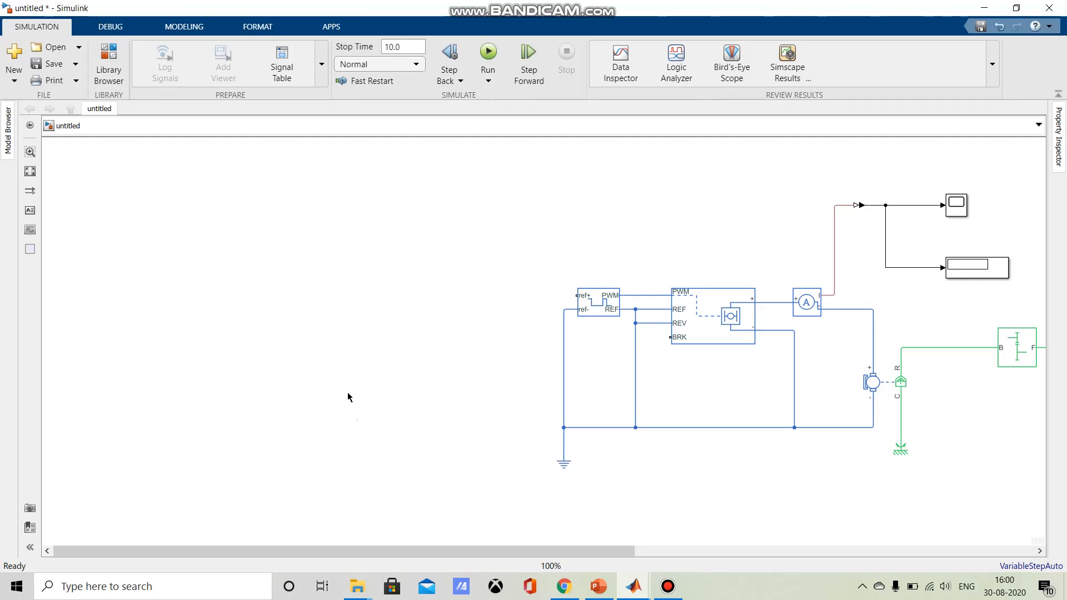
left_click(605, 316)
left_click(892, 393)
double_click(889, 381)
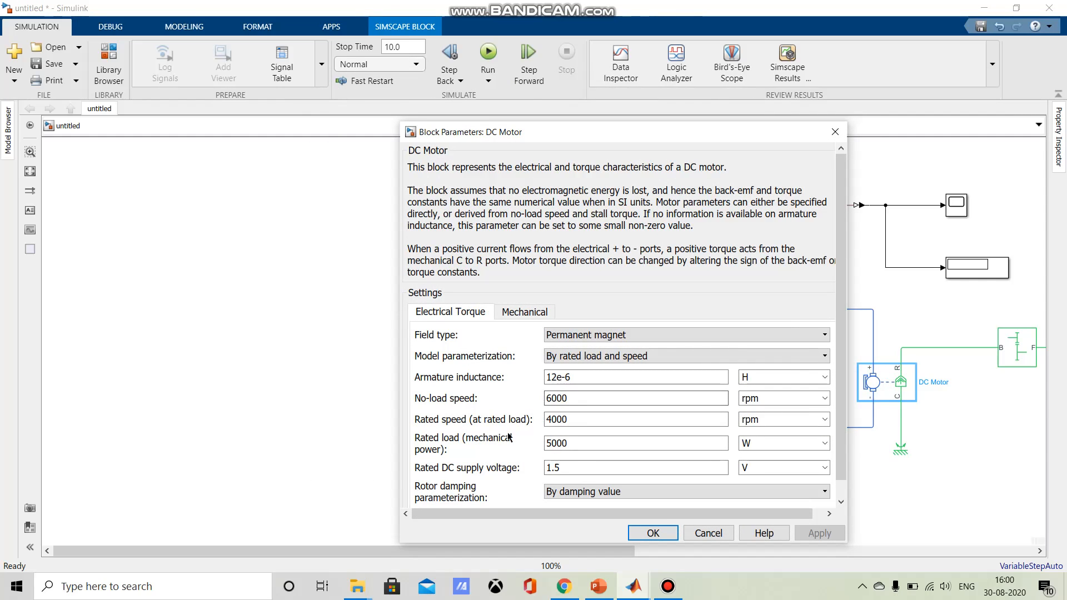
double_click(553, 467)
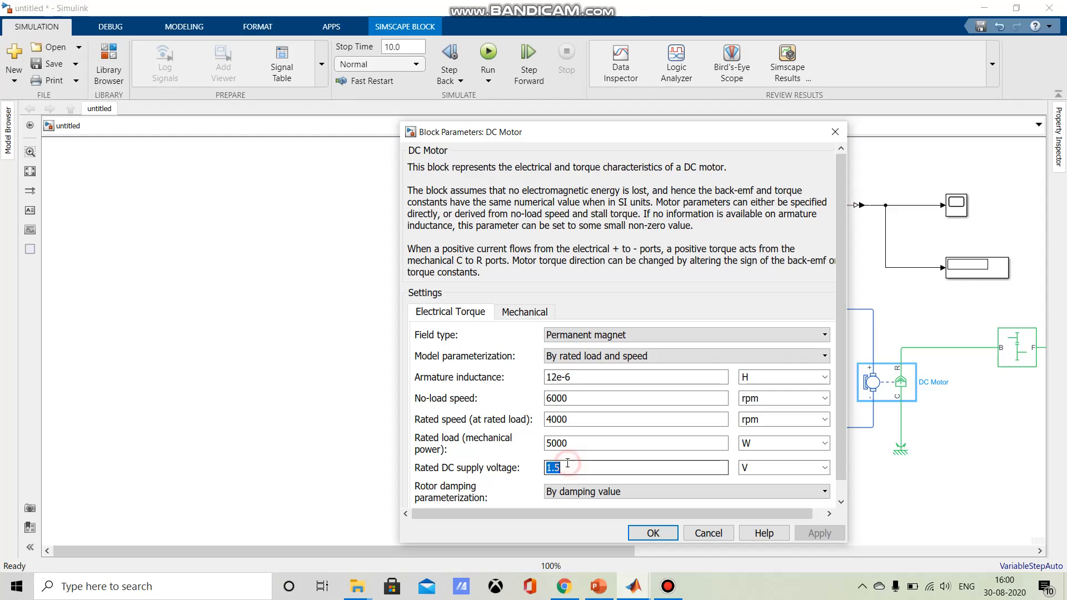
key("BackSpace")
type("48")
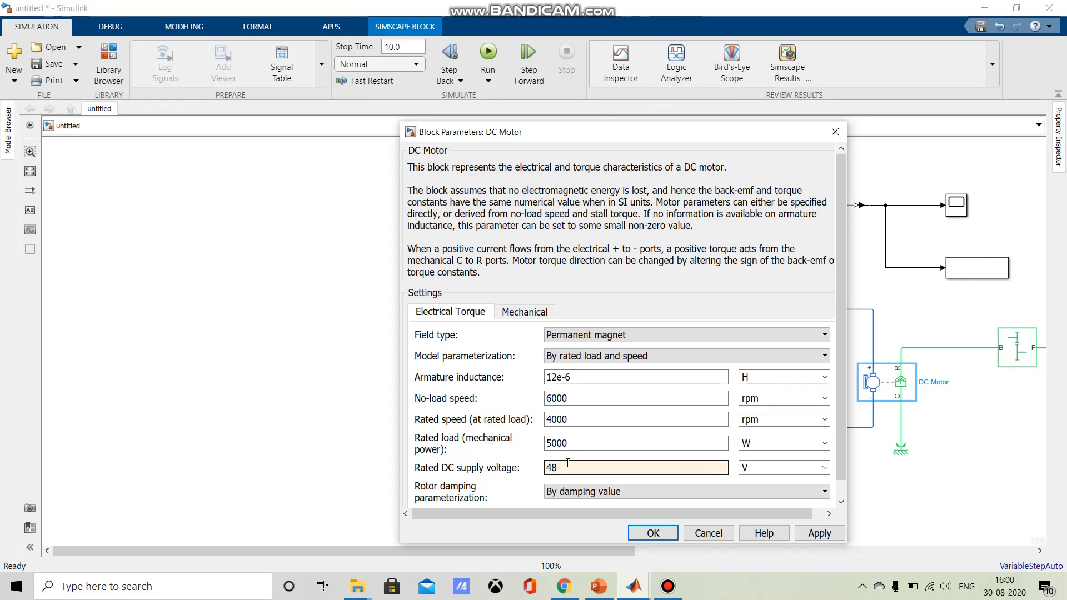
left_click(647, 533)
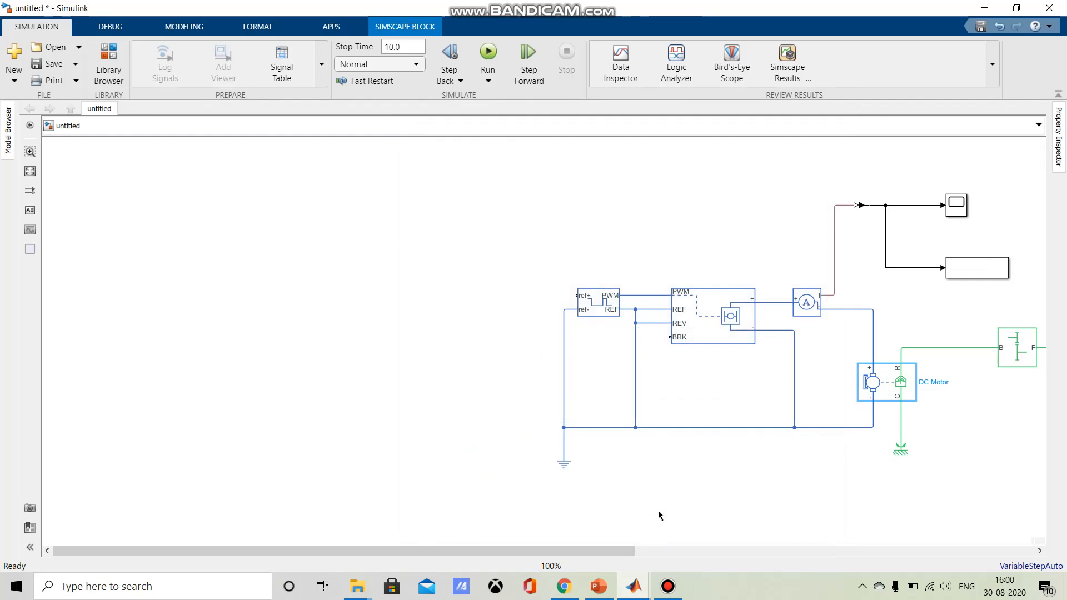
Step: Set the H-Bridge's output voltage amplitude to 48 V in its bridge parameters
double_click(742, 315)
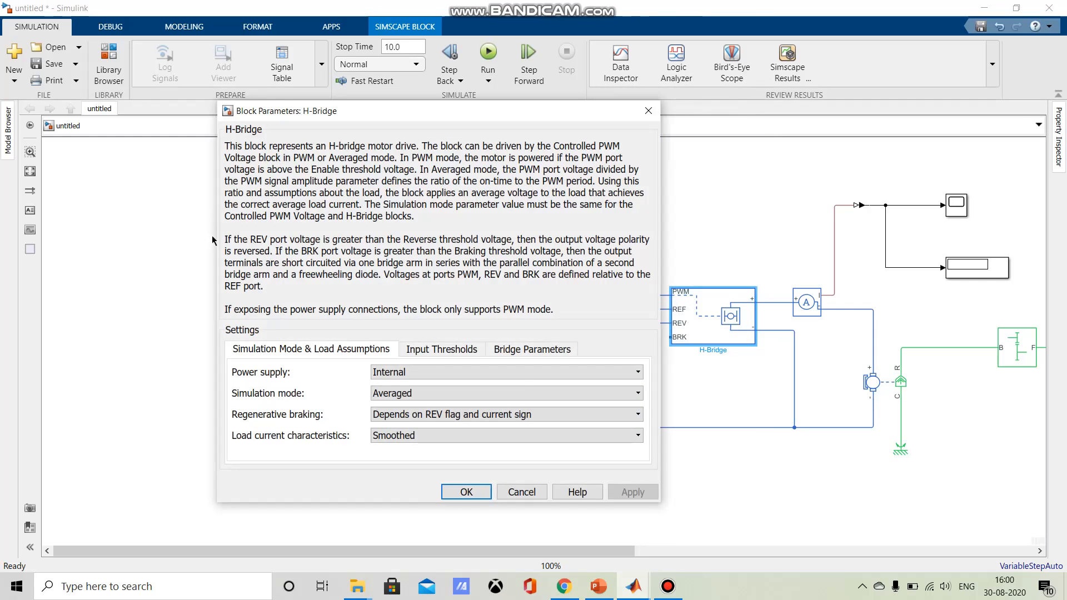
left_click(526, 344)
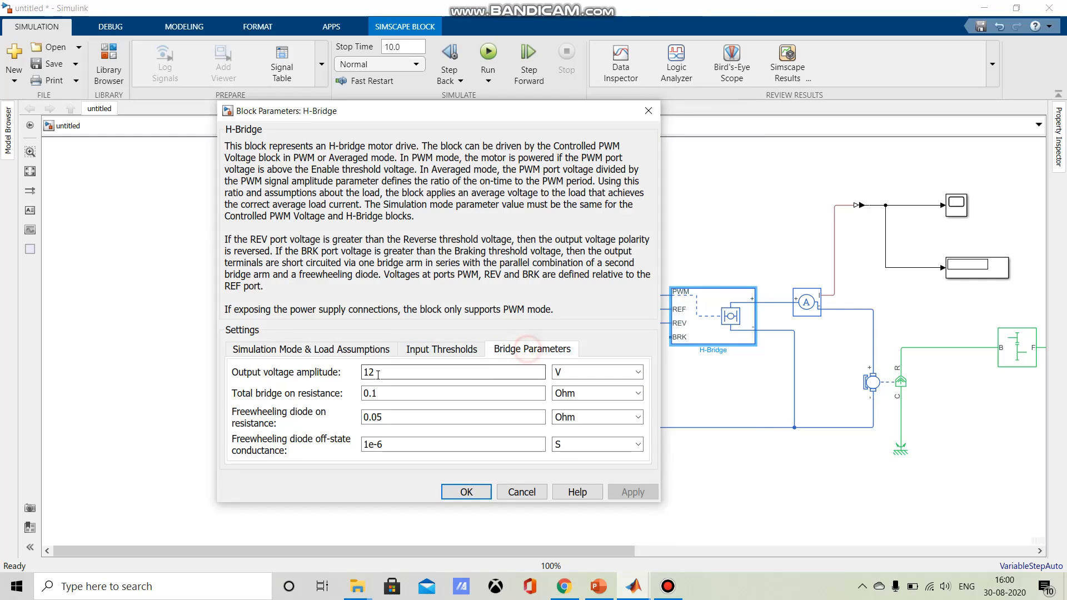
left_click(256, 350)
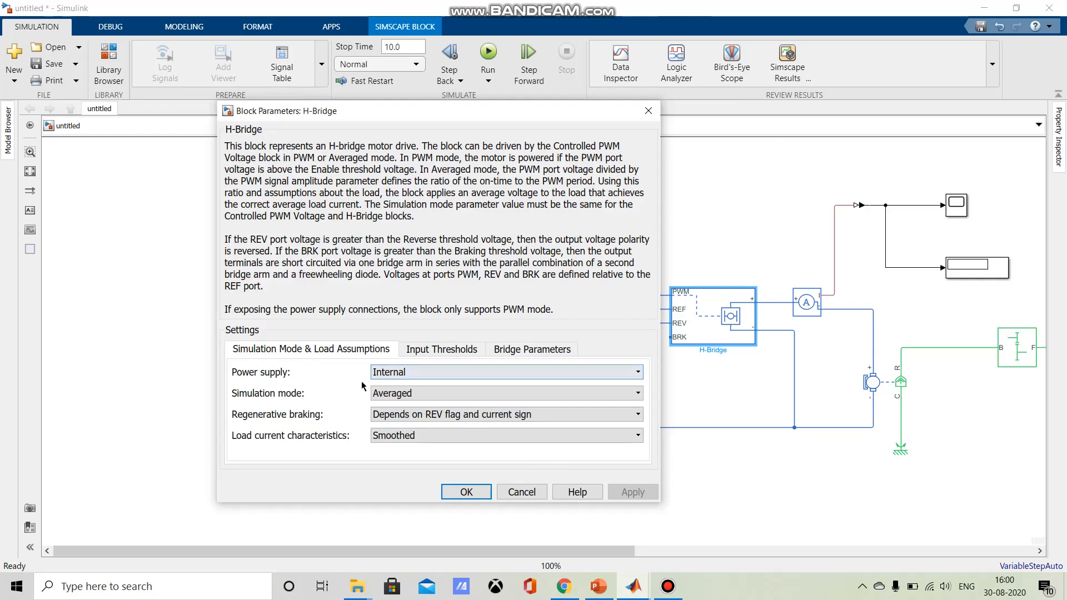
left_click(493, 349)
type("48")
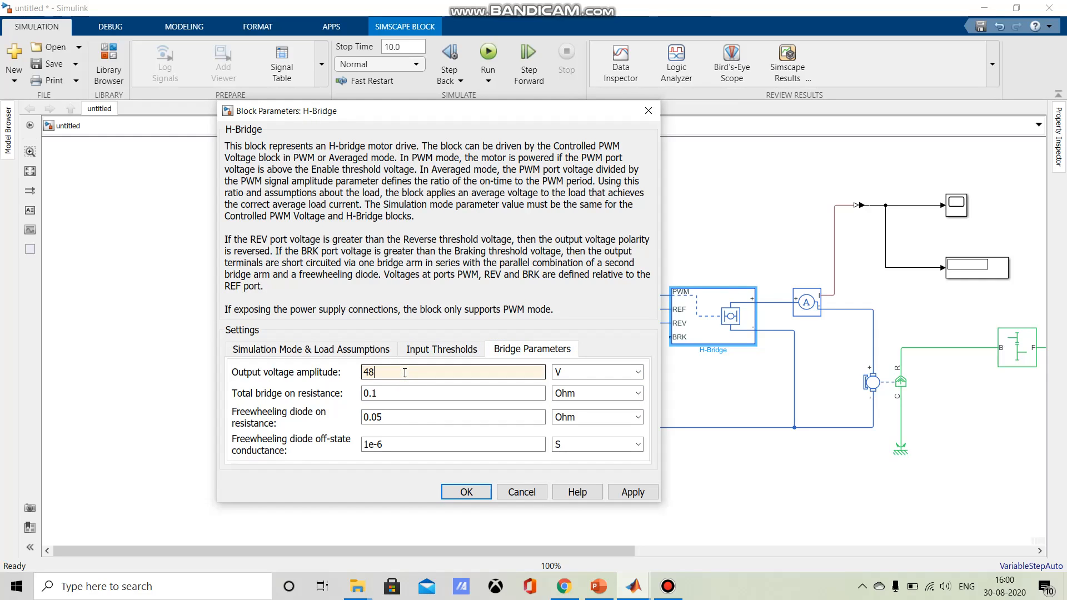
left_click(466, 492)
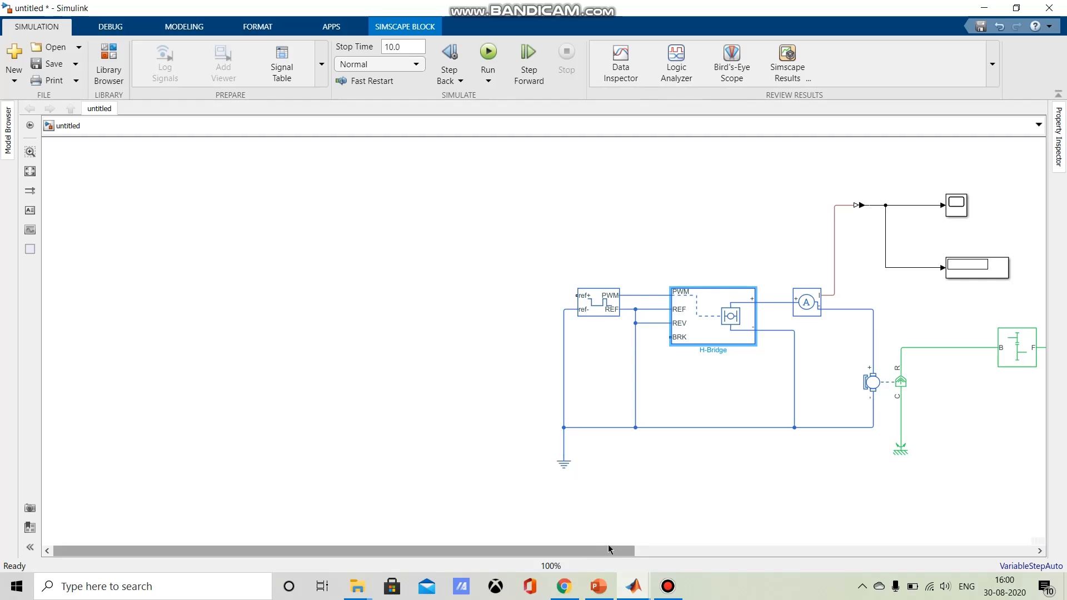
Step: Add a Solver Configuration block and connect it to the line just above the Electrical Reference
type("so")
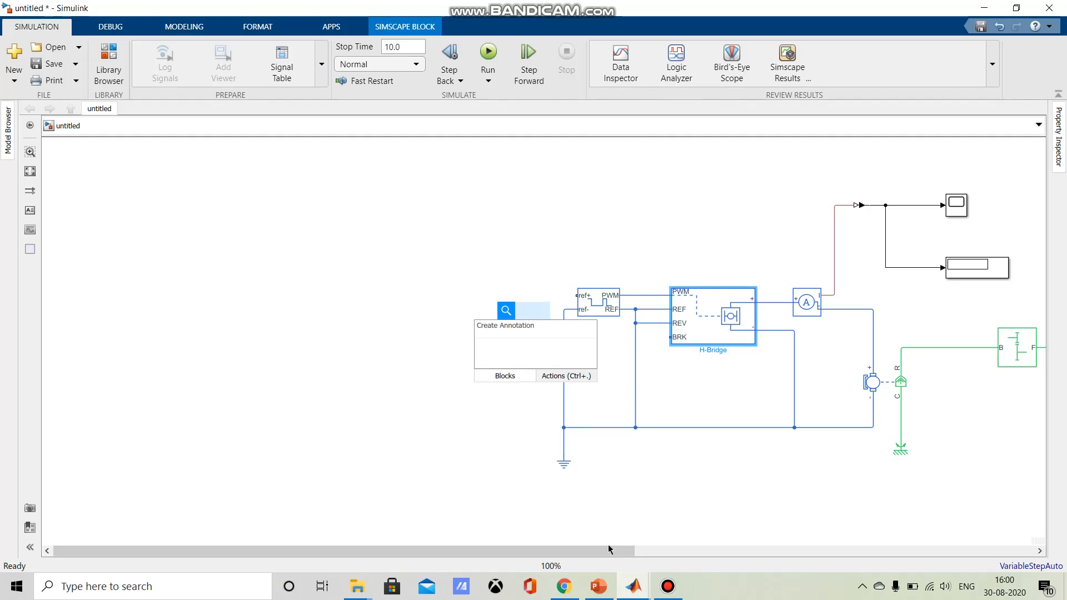
type("l")
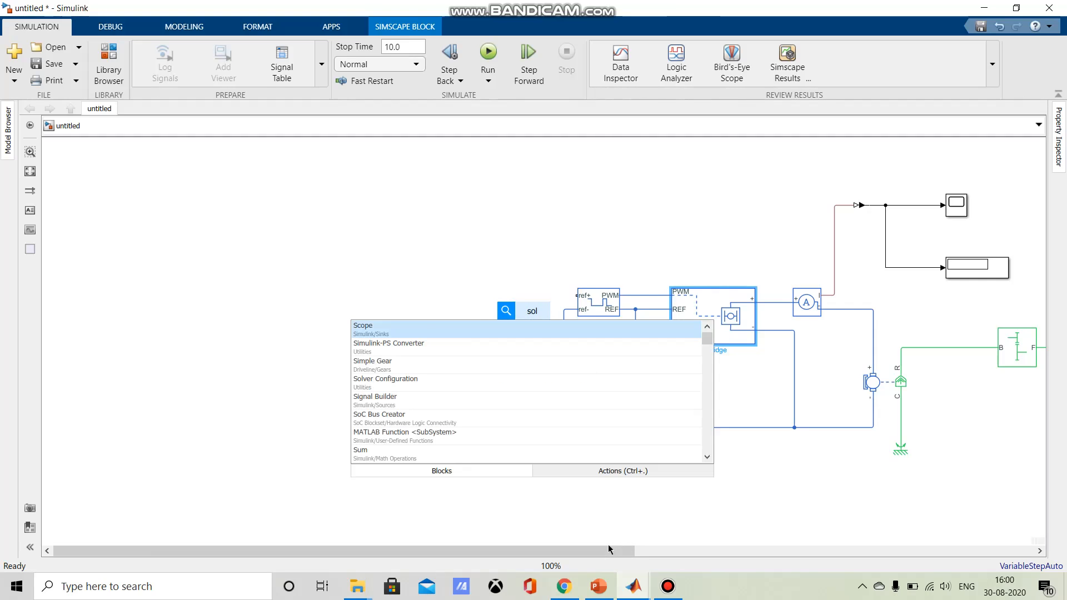
type("ver")
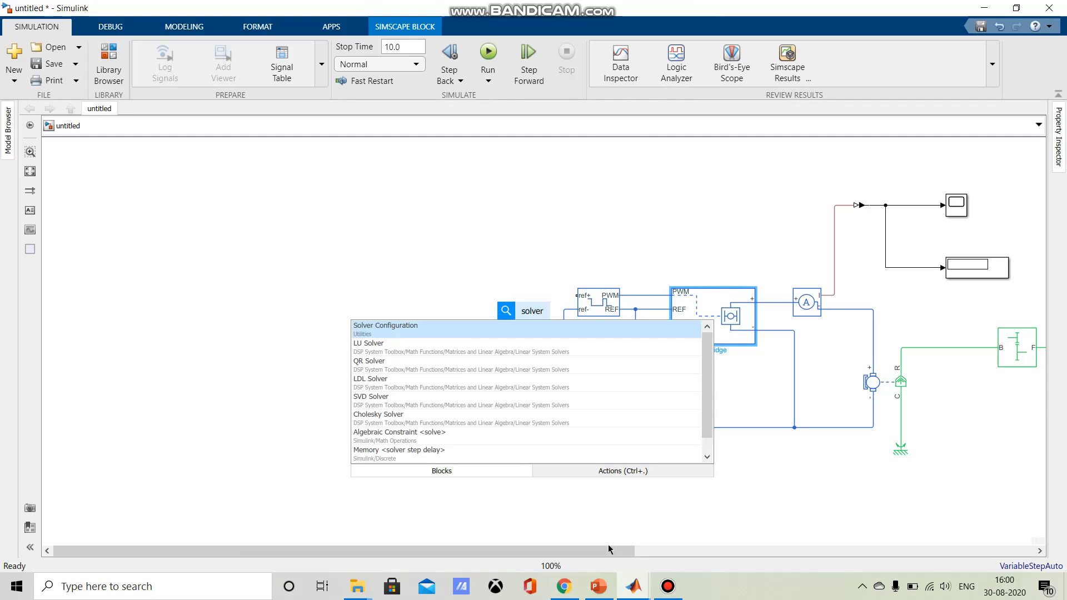
left_click(581, 327)
mouse_move(533, 315)
left_mouse_down()
mouse_move(467, 447)
mouse_move(564, 445)
mouse_move(567, 483)
left_mouse_up()
left_click(477, 451)
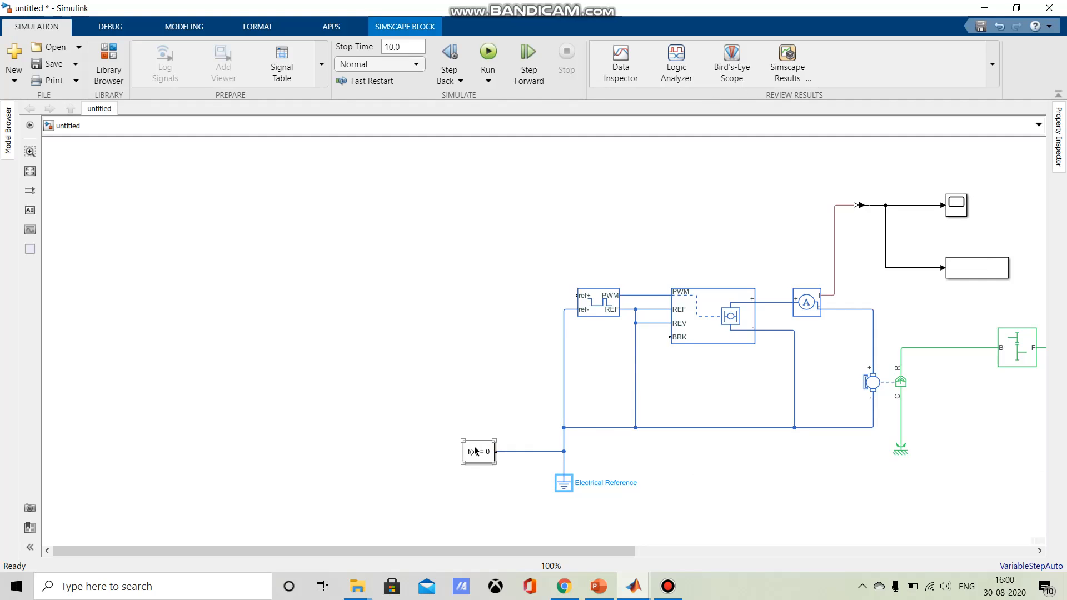
Step: Add the Powertrain Blockset Longitudinal Driver block and place it in the empty area to the left of the Controlled PWM Voltage block
double_click(492, 533)
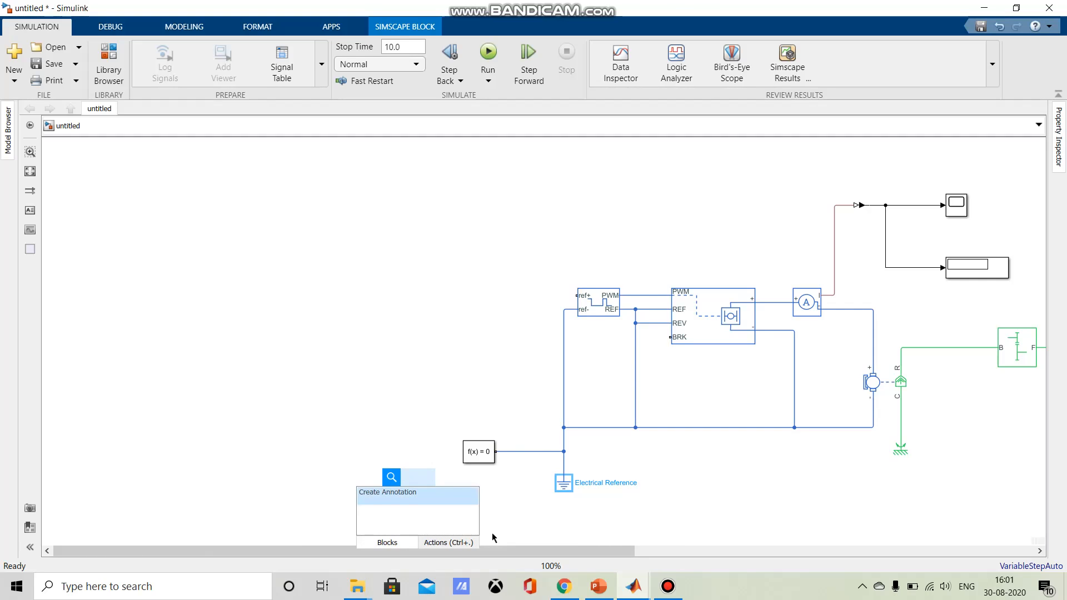
type("driver")
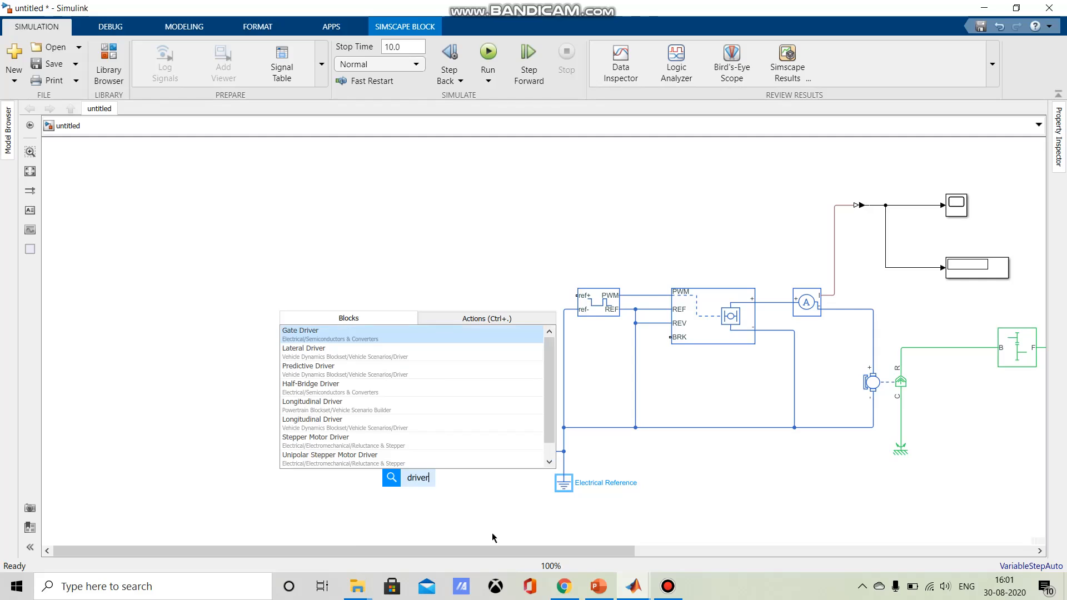
key("BackSpace")
key("BackSpace")
key("BackSpace")
key("BackSpace")
key("BackSpace")
key("BackSpace")
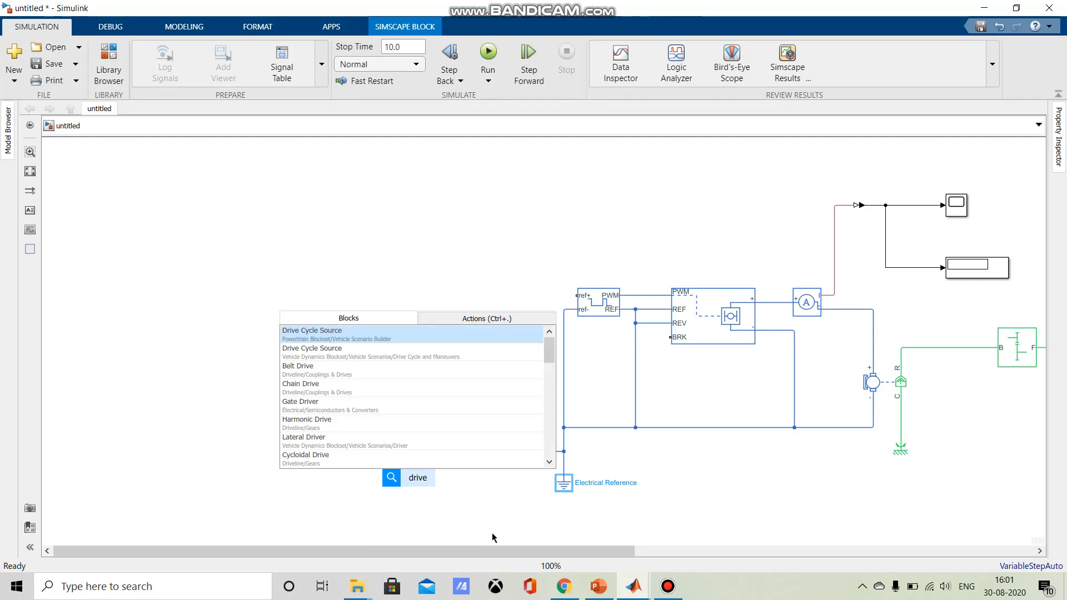
type("lo")
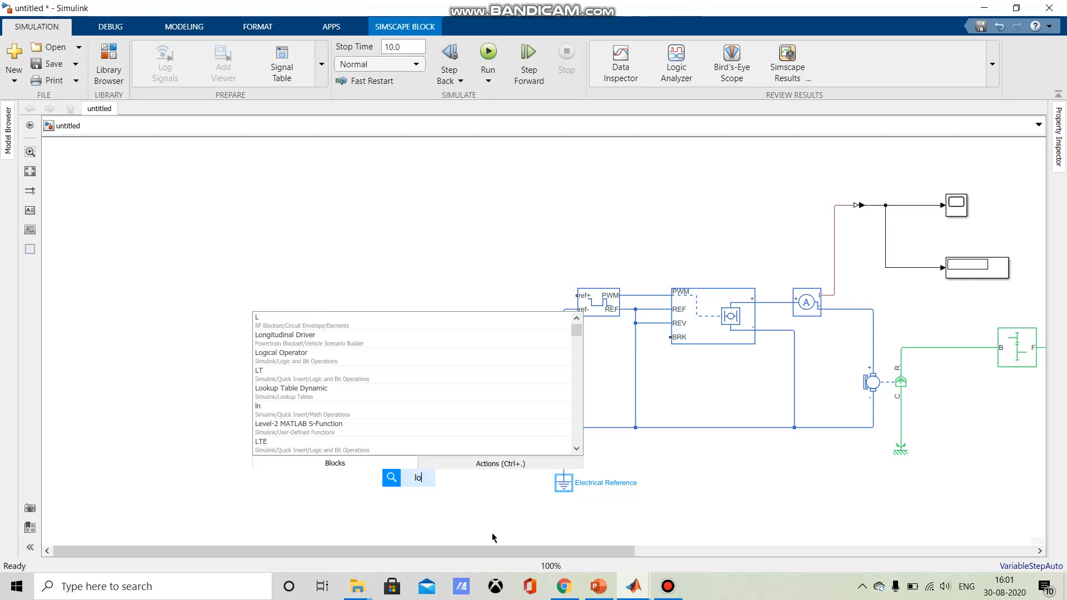
type("ngitudi")
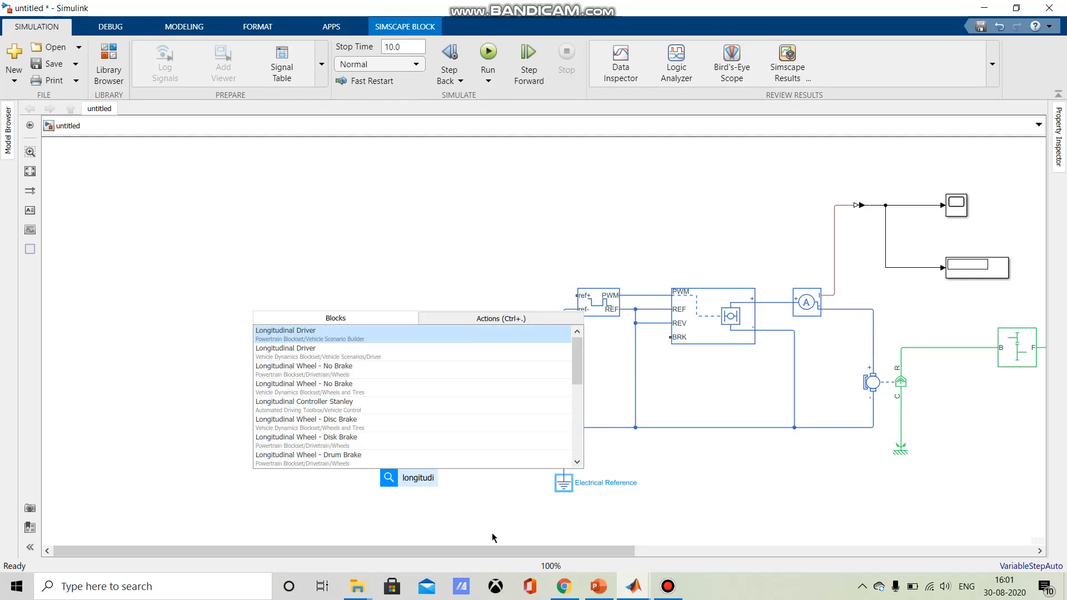
left_click(334, 332)
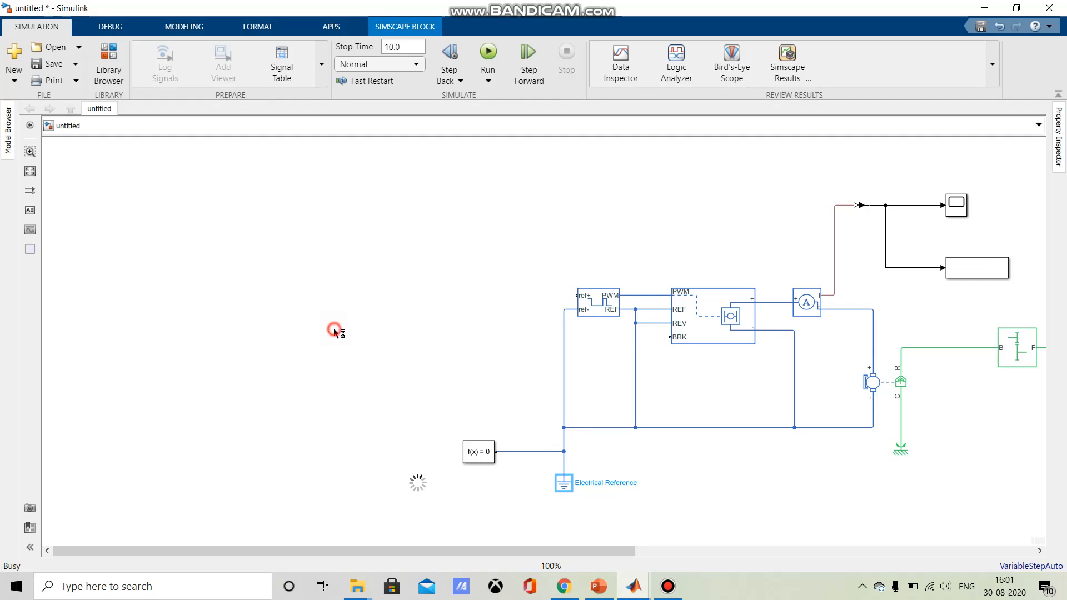
left_click_drag(419, 509, 283, 265)
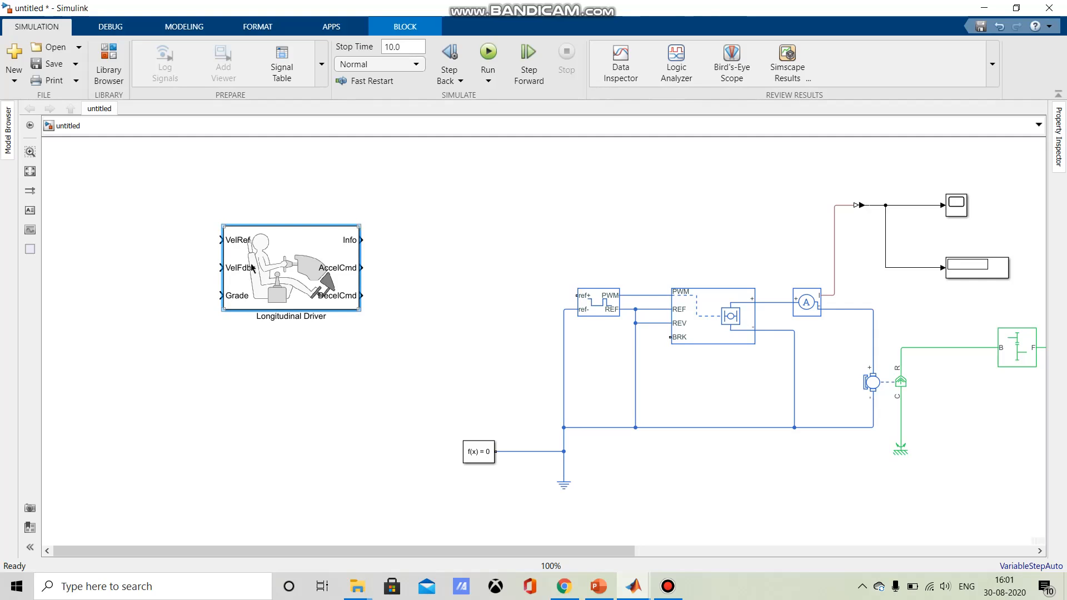
left_click_drag(251, 268, 287, 269)
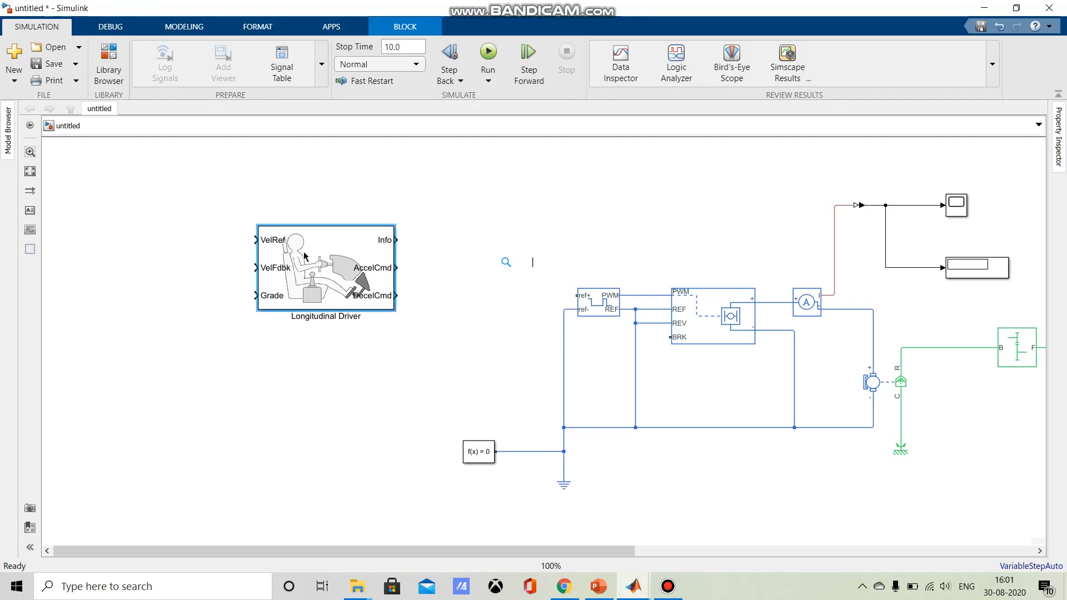
Step: Add a Simulink Multiport Switch, place it to the left of the Longitudinal Driver and enlarge it to space out its ports
type("mu")
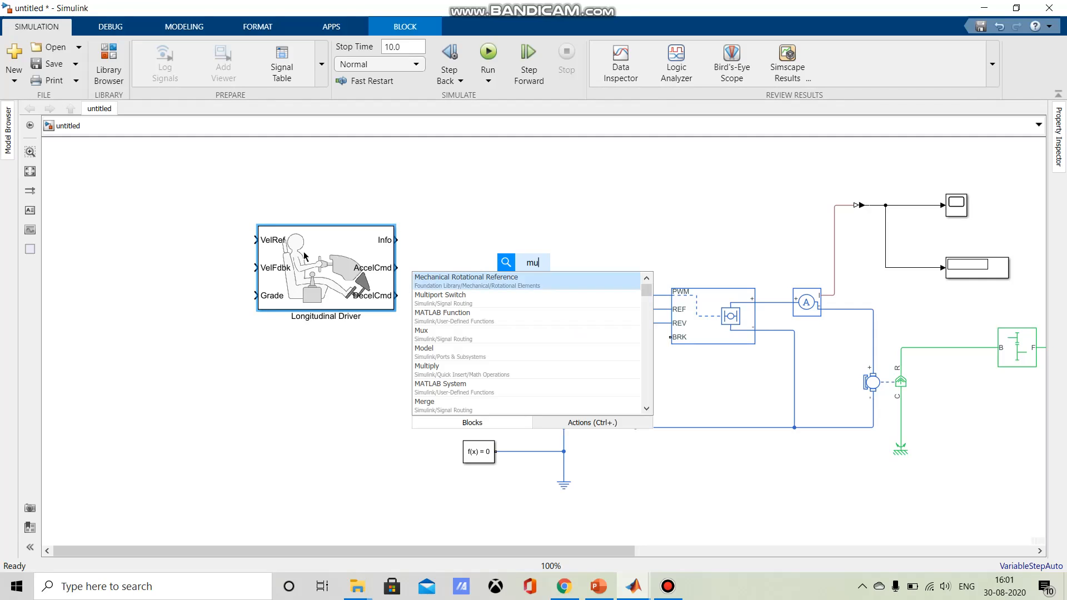
type("ltiport")
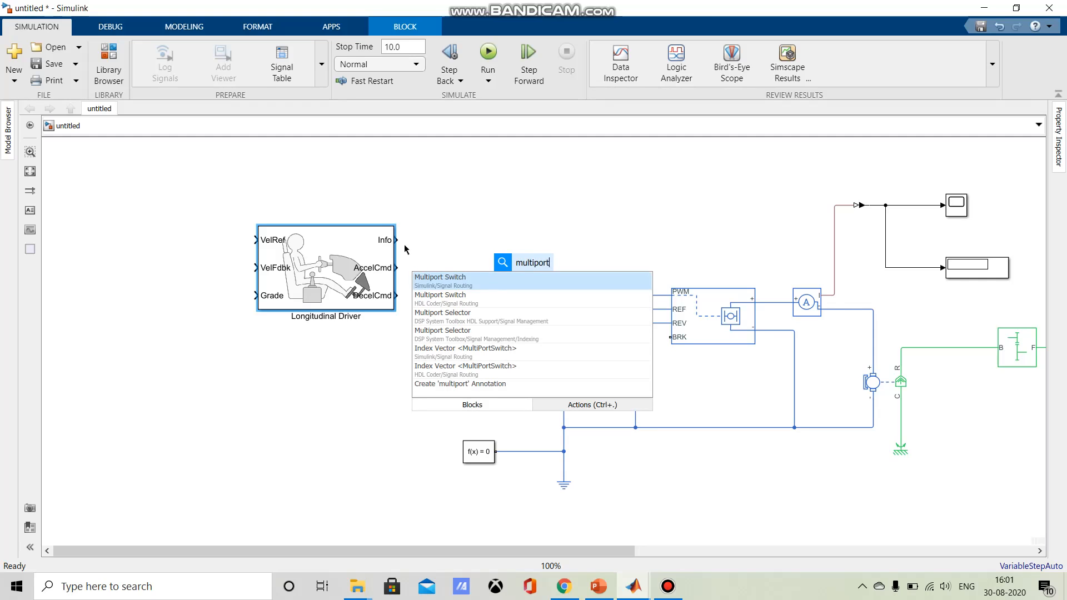
left_click(434, 277)
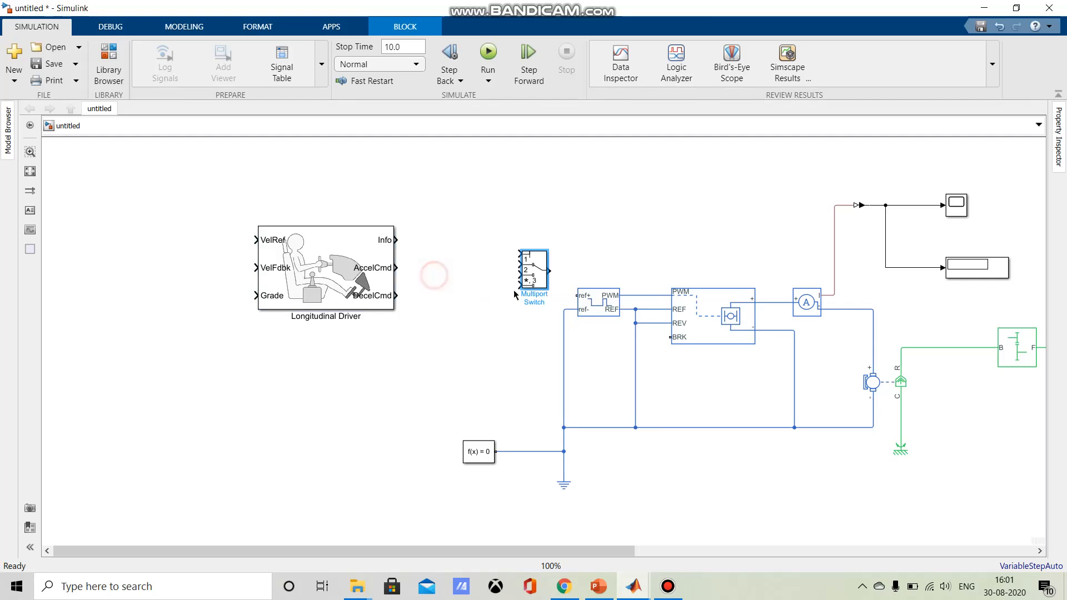
left_click_drag(522, 272, 169, 336)
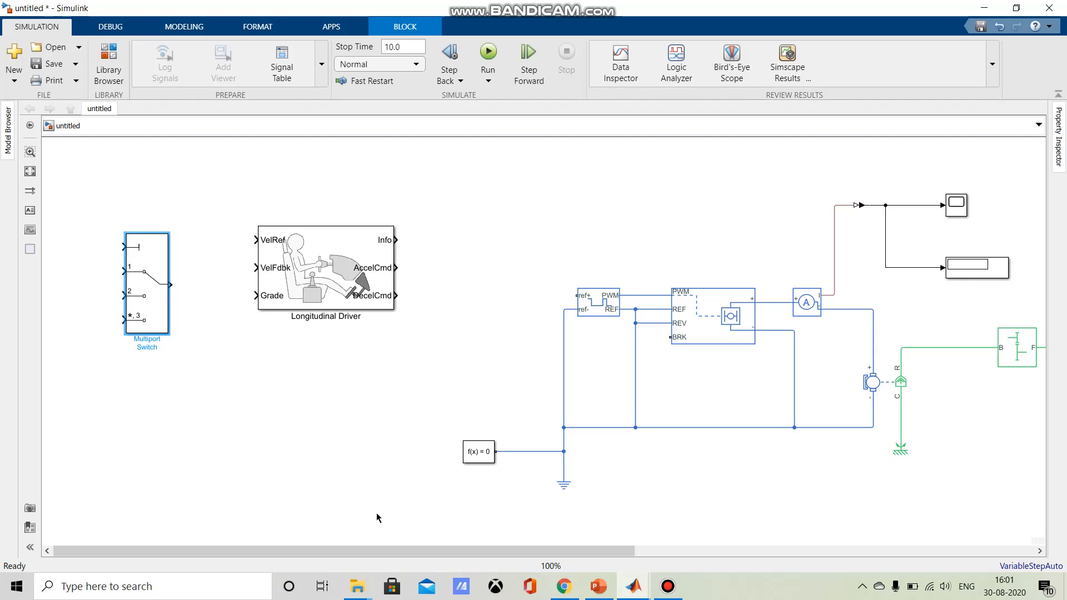
Step: Add a Powertrain Blockset Drive Cycle Source left of the Multiport Switch and wire its RefSpd output to the switch's data port 1
left_click_drag(150, 446, 428, 455)
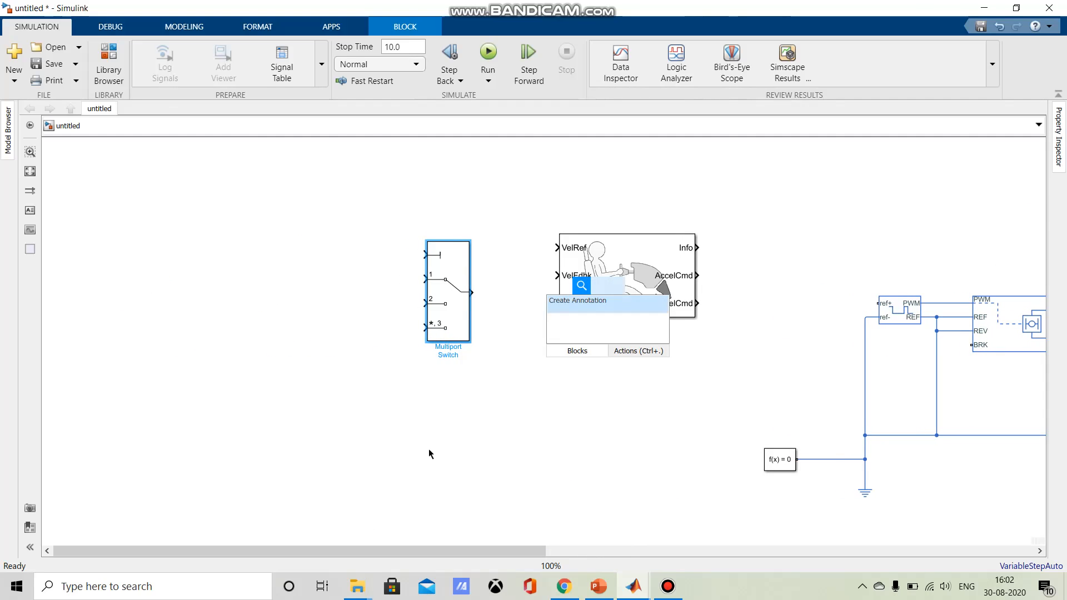
type("drive")
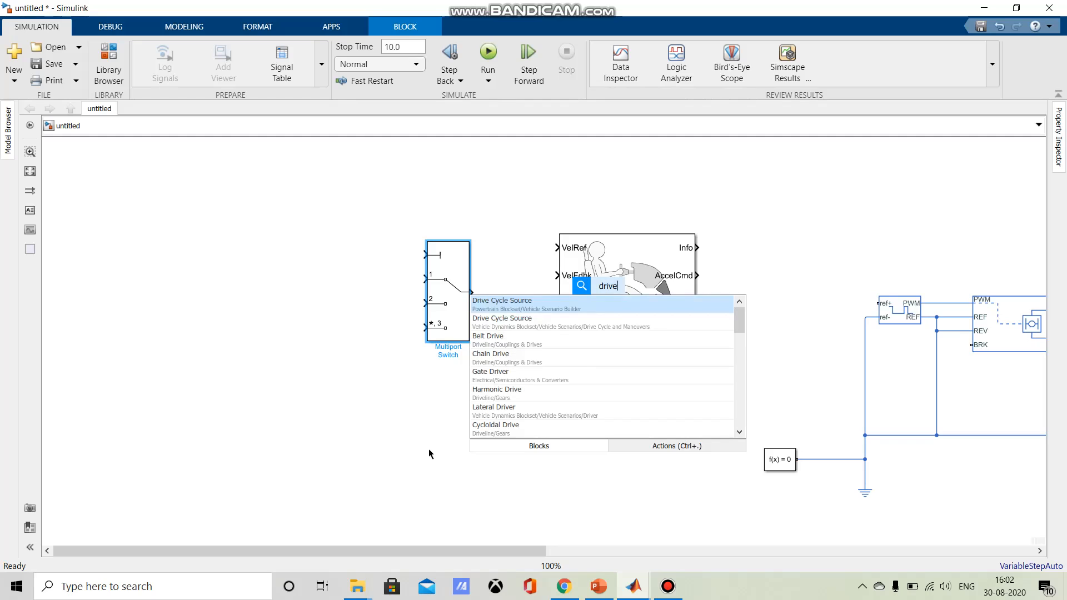
left_click(507, 309)
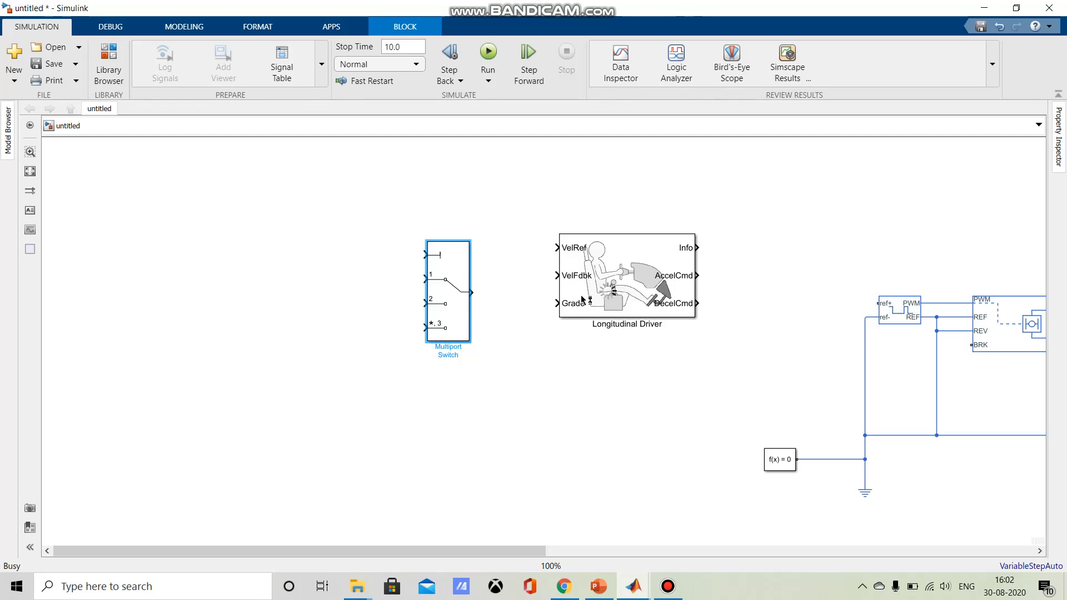
left_click_drag(608, 304, 214, 265)
left_click_drag(300, 274, 425, 279)
mouse_move(229, 261)
left_mouse_down()
mouse_move(231, 284)
mouse_move(230, 274)
left_mouse_up()
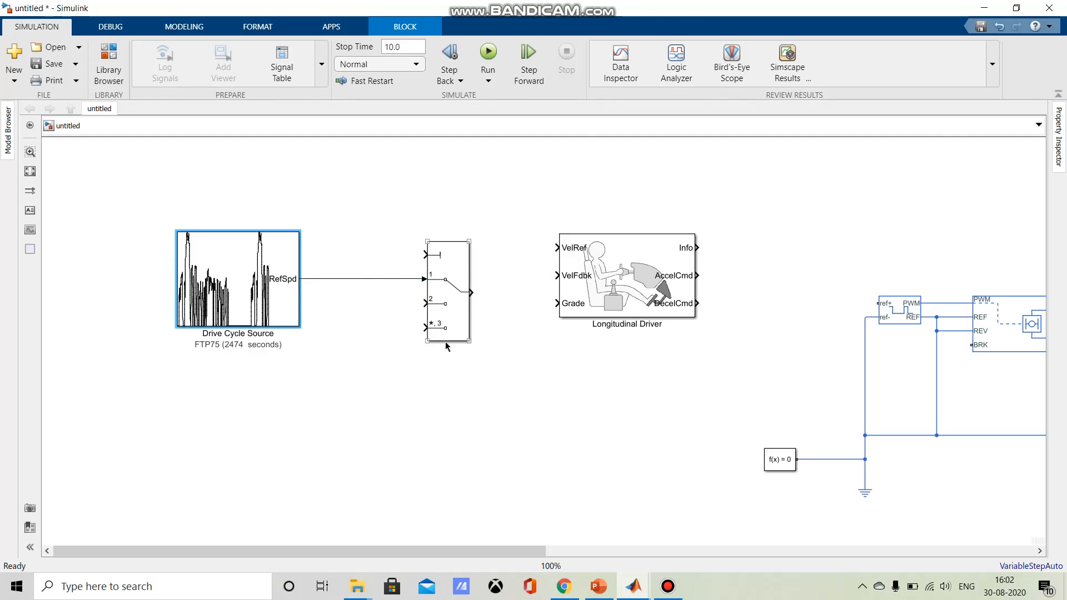
Step: Add a Constant block, wire it to the Multiport Switch's control input and place it above the Drive Cycle Source
double_click(439, 266)
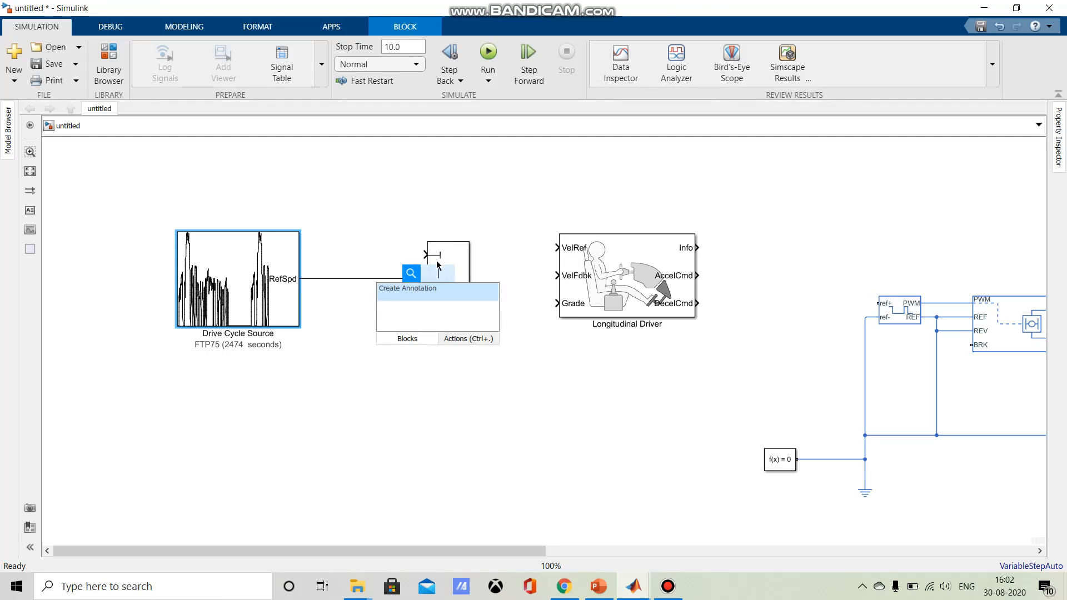
type("consta")
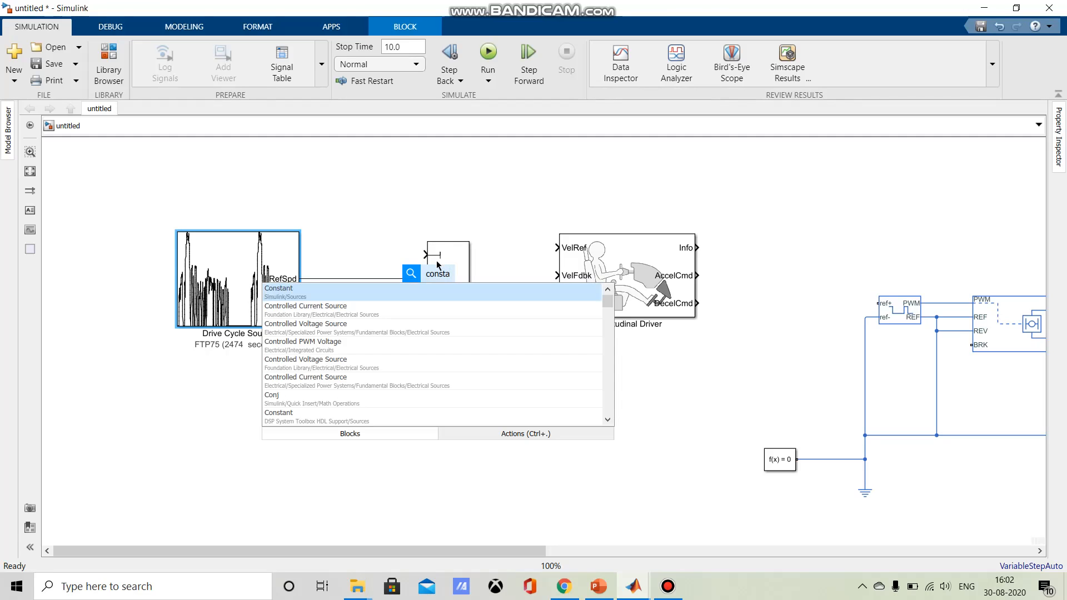
key("Return")
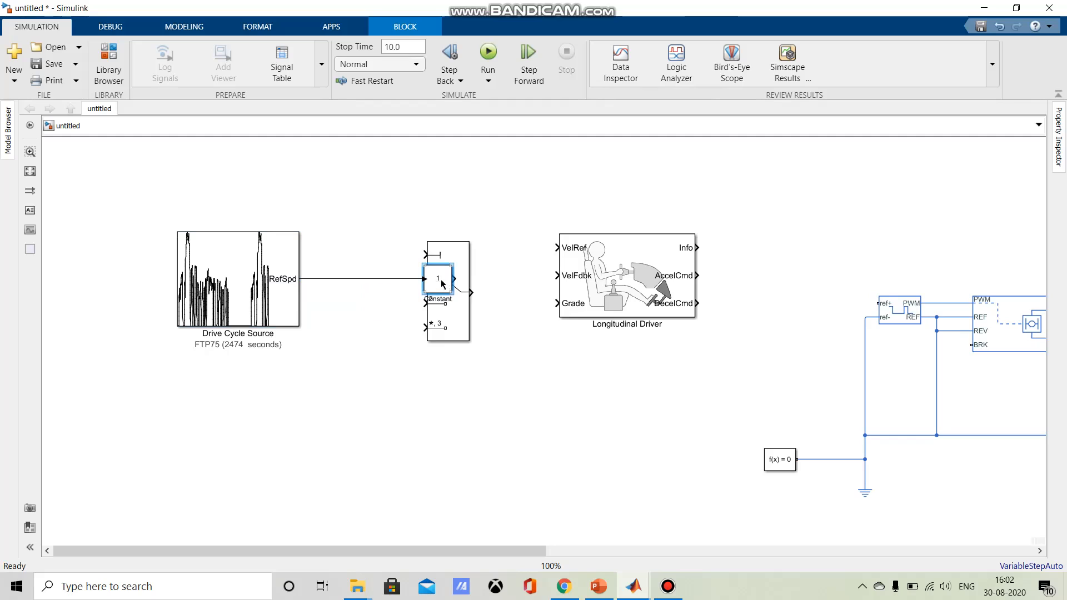
mouse_move(442, 284)
left_mouse_down()
mouse_move(361, 220)
mouse_move(288, 190)
mouse_move(419, 272)
mouse_move(425, 255)
left_mouse_up()
left_click_drag(286, 188, 336, 188)
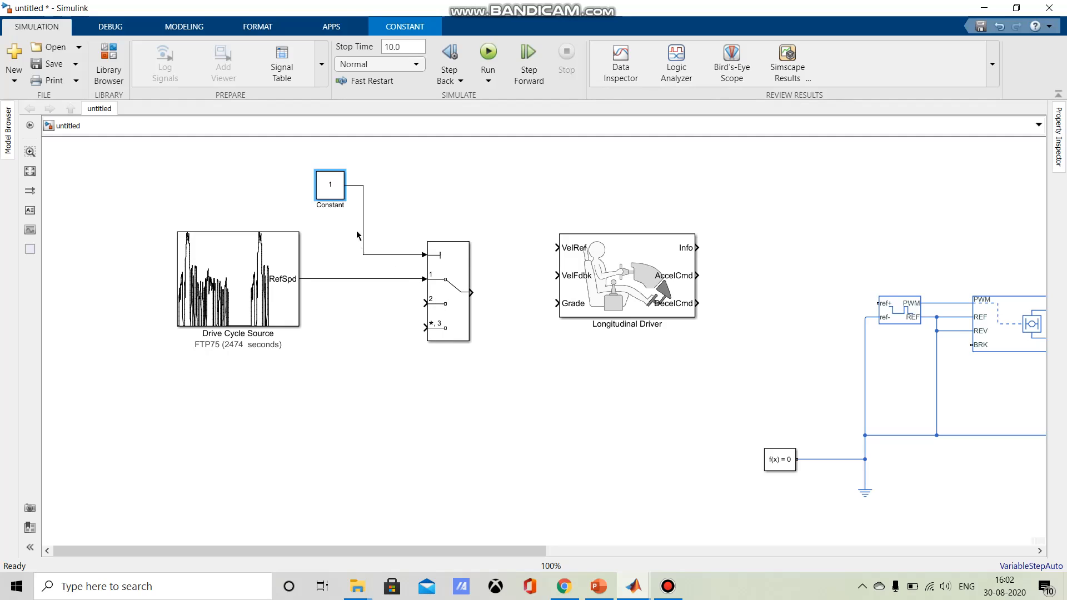
Step: Set the Constant block feeding the Multiport Switch's control input to 2, and return it to 1
double_click(333, 188)
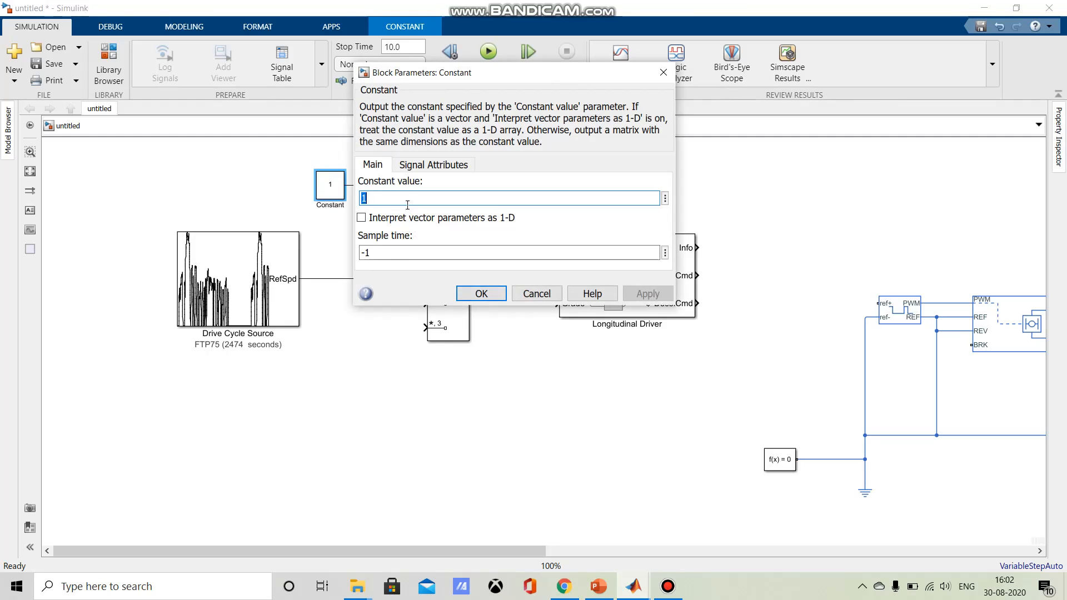
type("2")
key("Return")
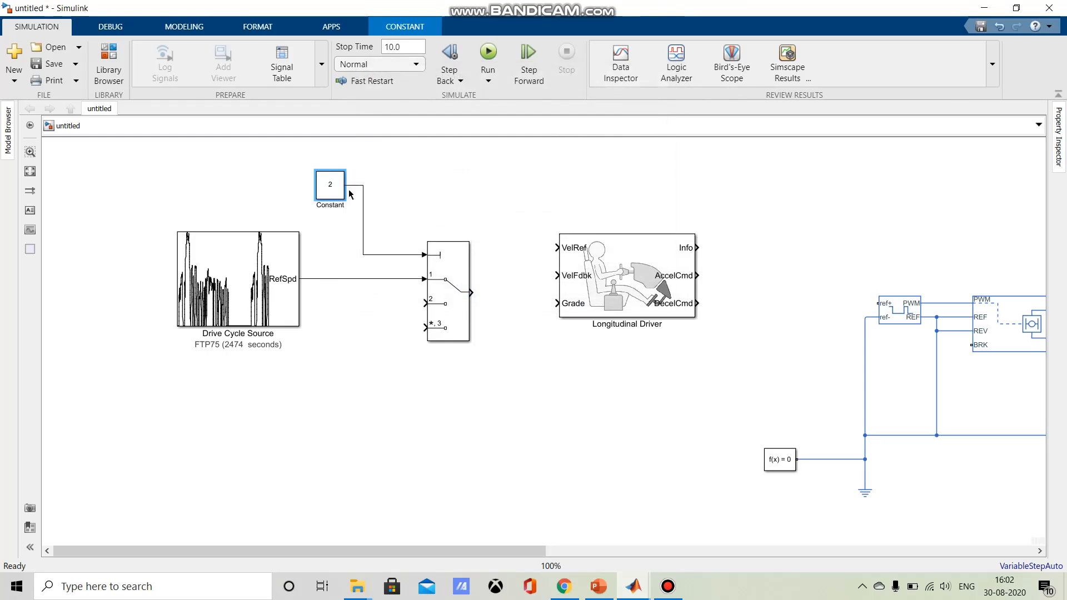
double_click(328, 194)
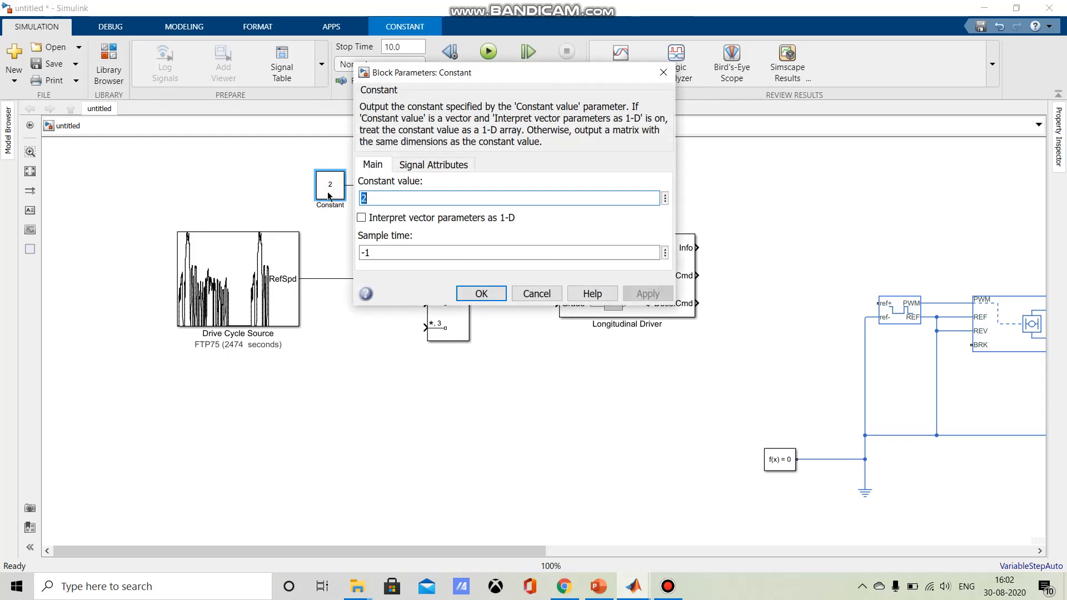
type("1")
key("Return")
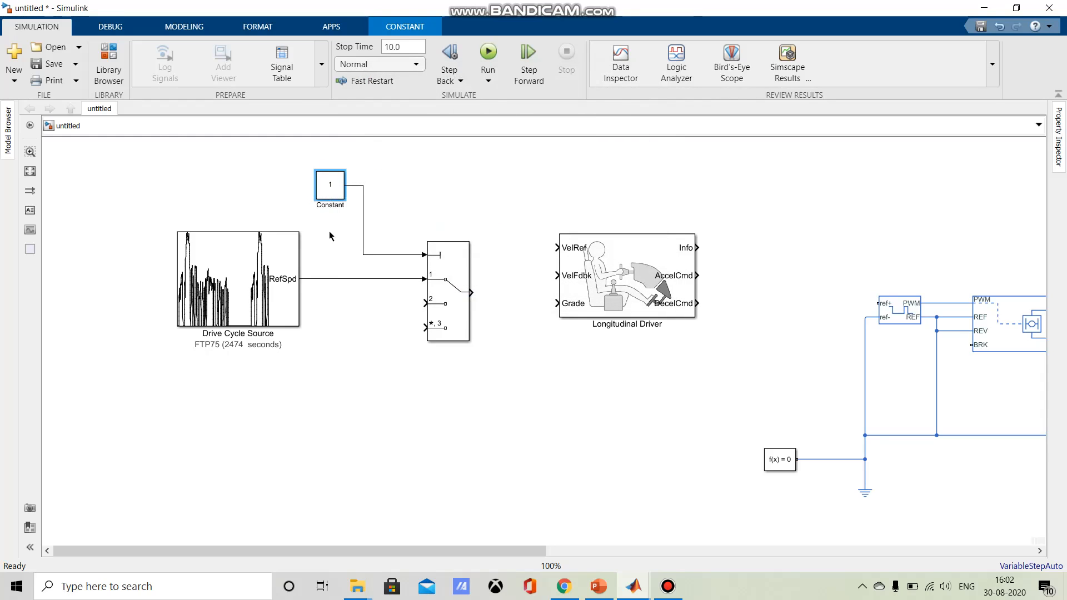
Step: Add a Signal Builder wired to the Multiport Switch's data port 2, and connect the switch output to the Longitudinal Driver's VelRef input
left_click(358, 338)
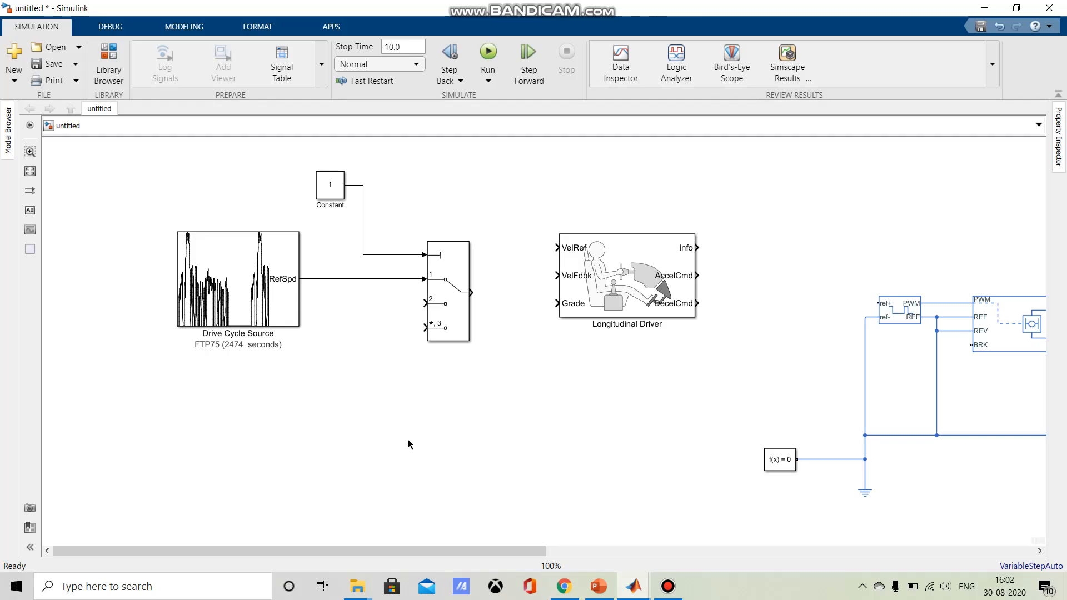
type("s")
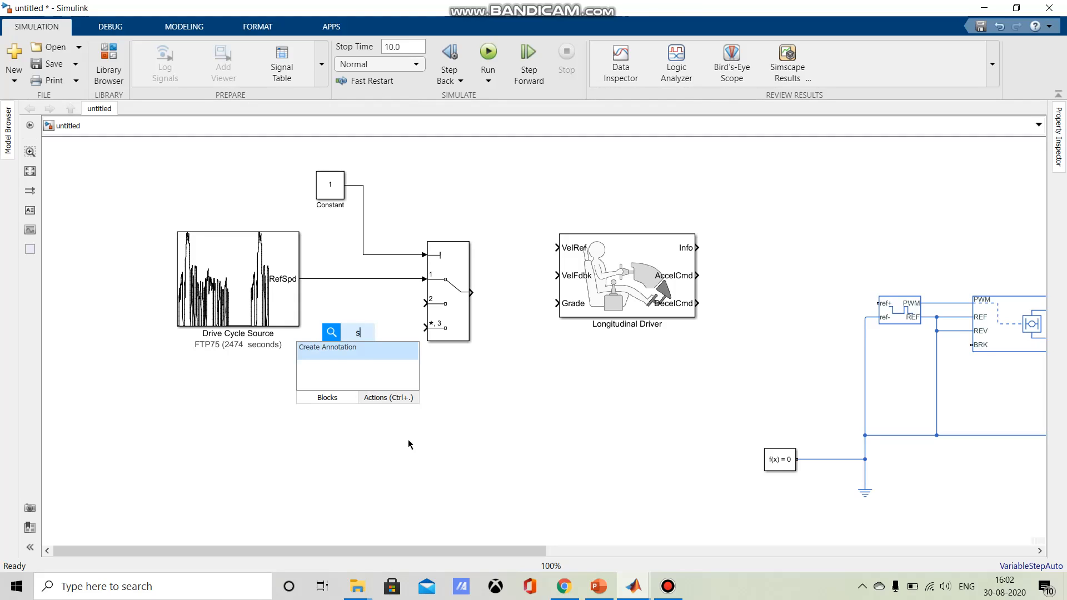
type("ignal")
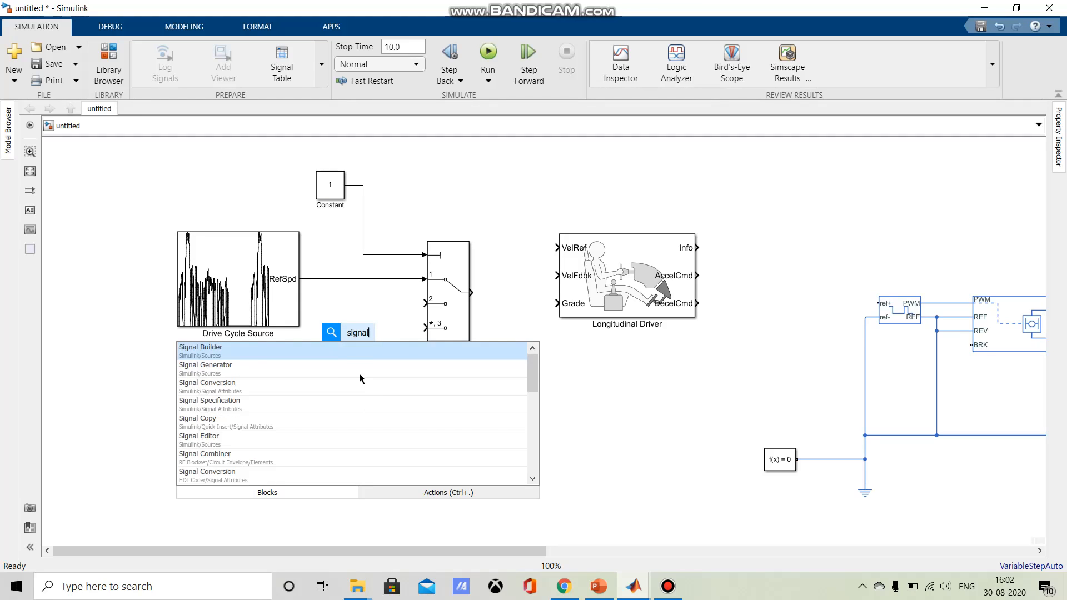
left_click(351, 345)
left_click_drag(353, 326, 556, 247)
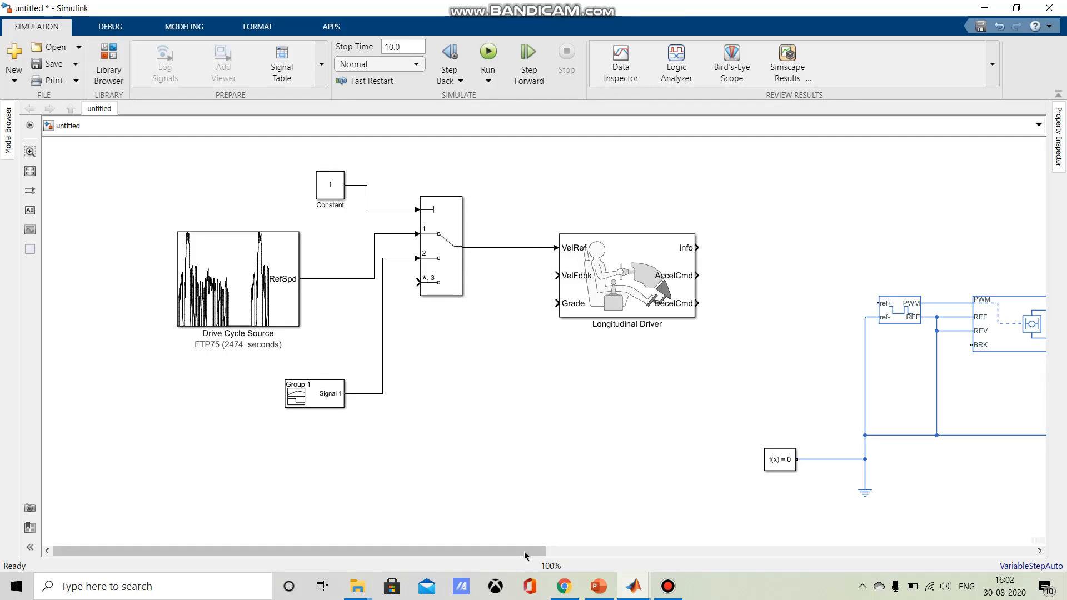
Step: Connect the vehicle-speed PS-Simulink Converter's output back to the Longitudinal Driver's VelFdbk input, routing the line above the other blocks
left_click(555, 275)
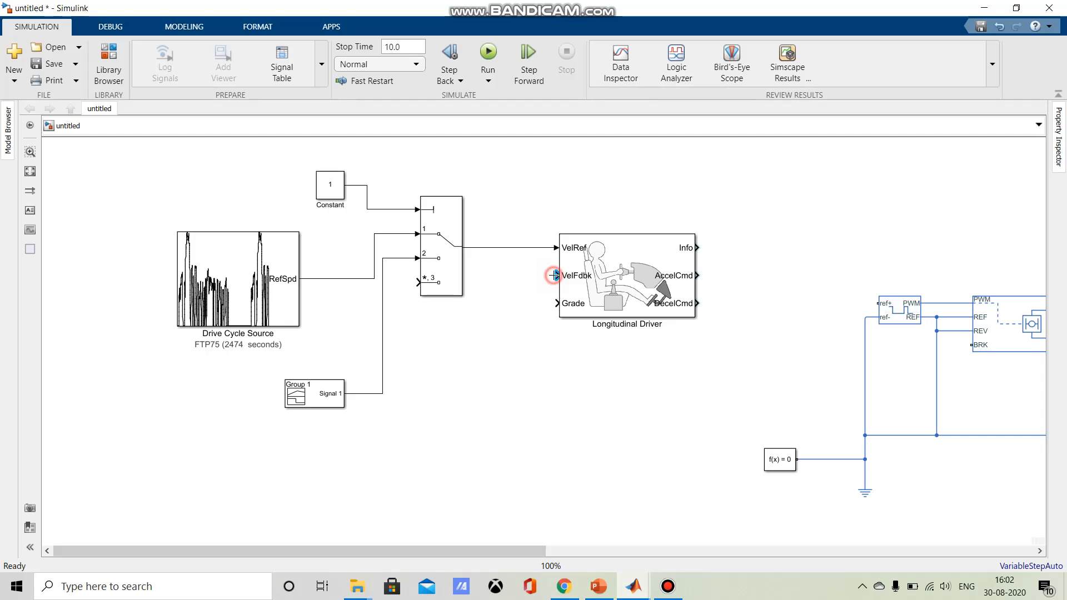
left_click_drag(502, 552, 961, 540)
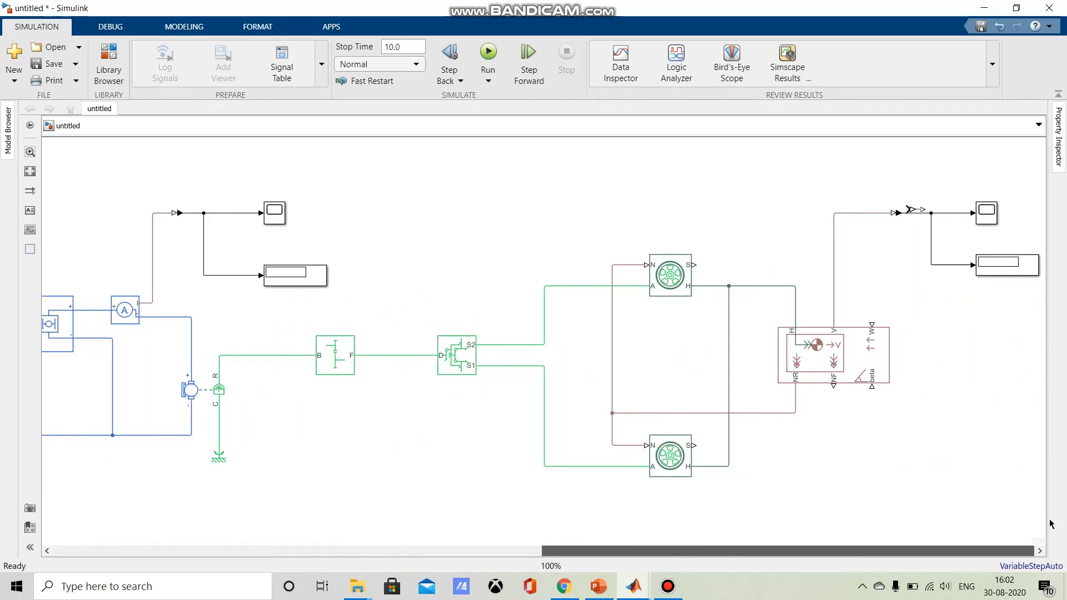
left_click(913, 210)
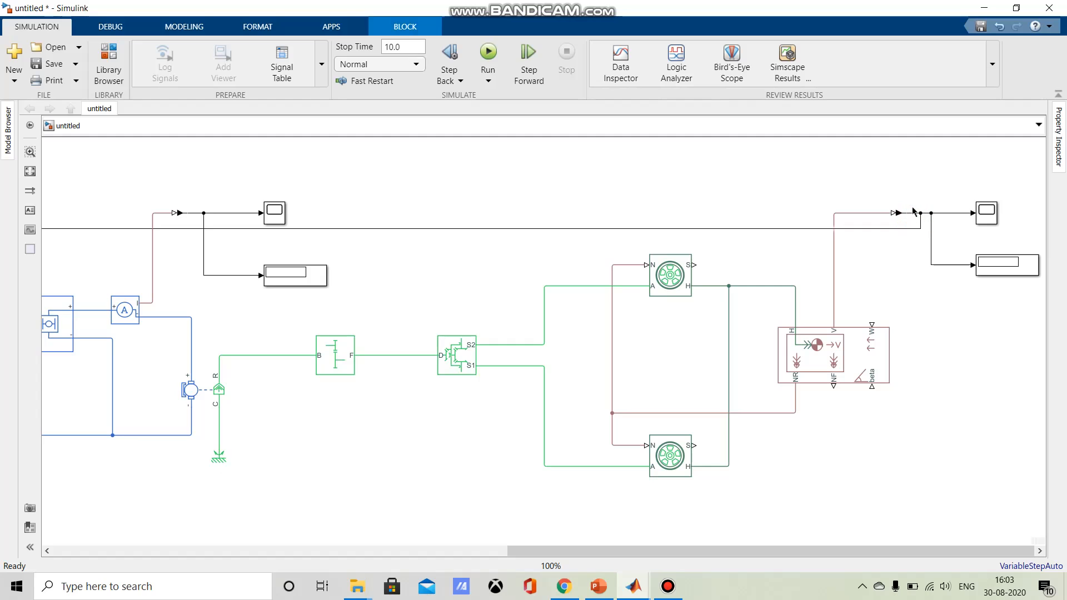
left_click(854, 249)
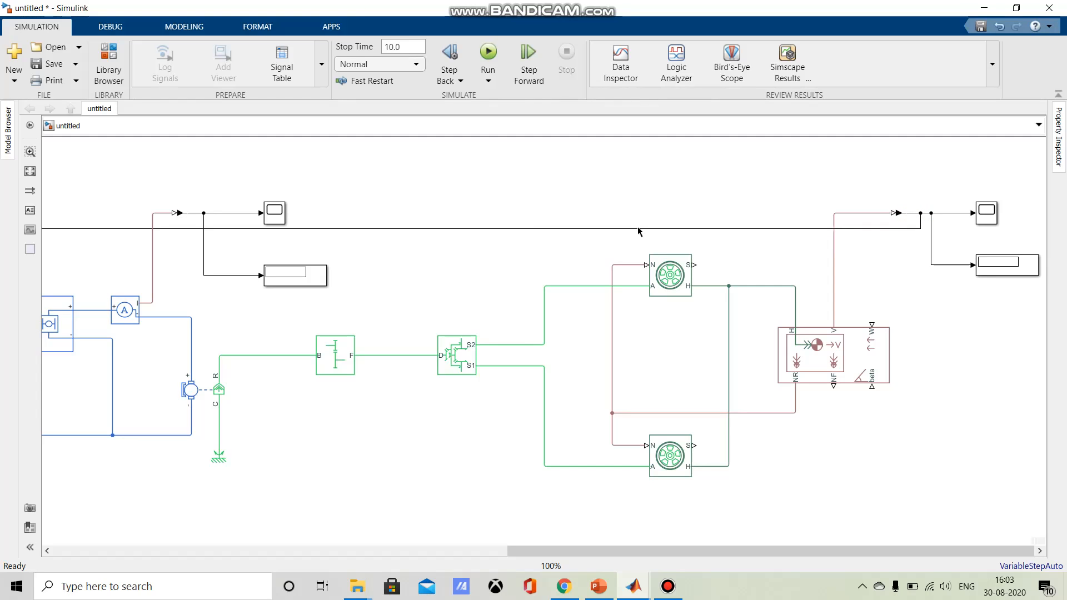
left_click_drag(639, 228, 642, 167)
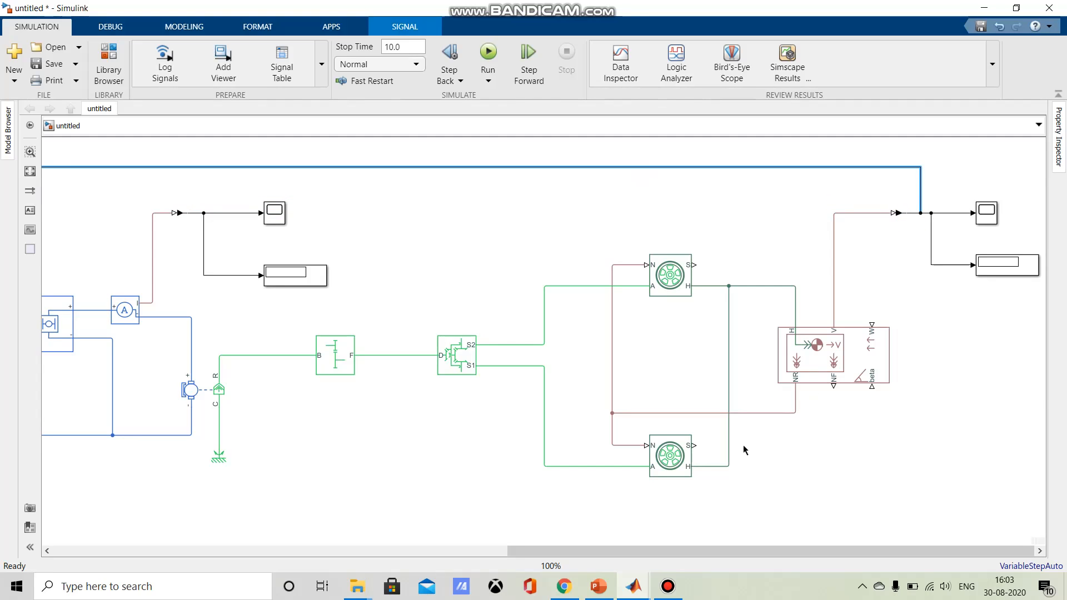
left_click_drag(670, 550, 196, 555)
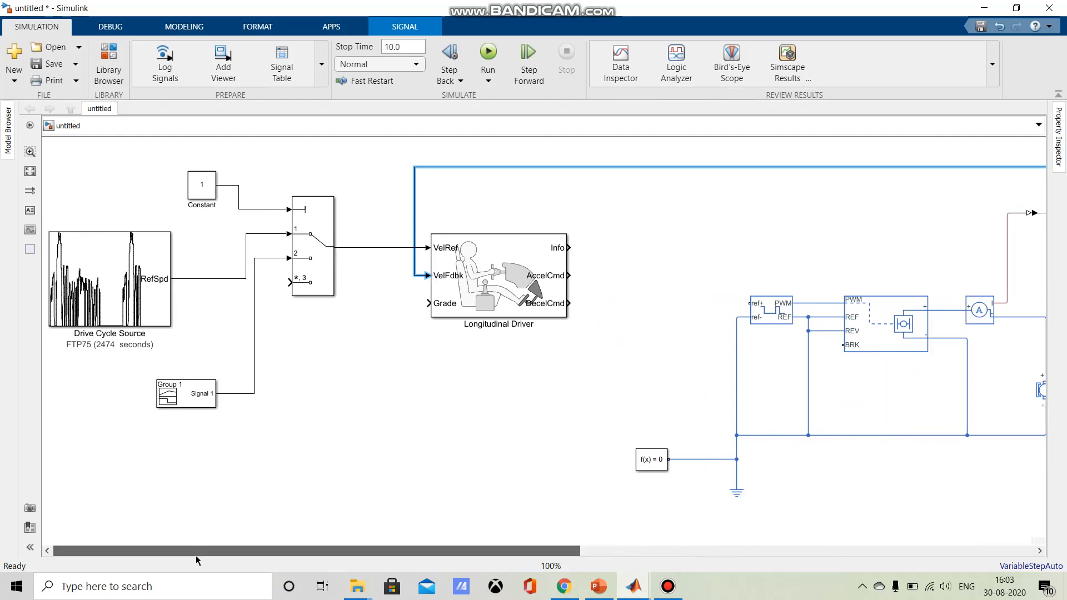
left_click_drag(577, 165, 575, 156)
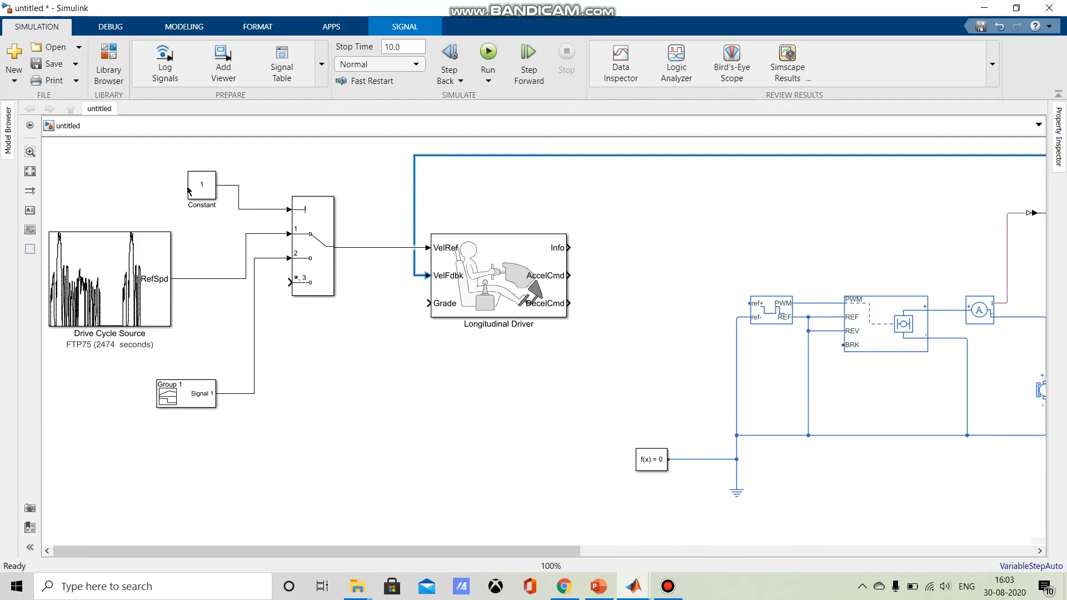
Step: Copy the Constant block, wire the copy to the Longitudinal Driver's Grade input with value 0, and shift the driver block slightly up and left
mouse_move(188, 191)
left_mouse_down()
mouse_move(233, 253)
mouse_move(390, 372)
mouse_move(374, 364)
mouse_move(397, 364)
mouse_move(430, 306)
left_mouse_up()
double_click(403, 362)
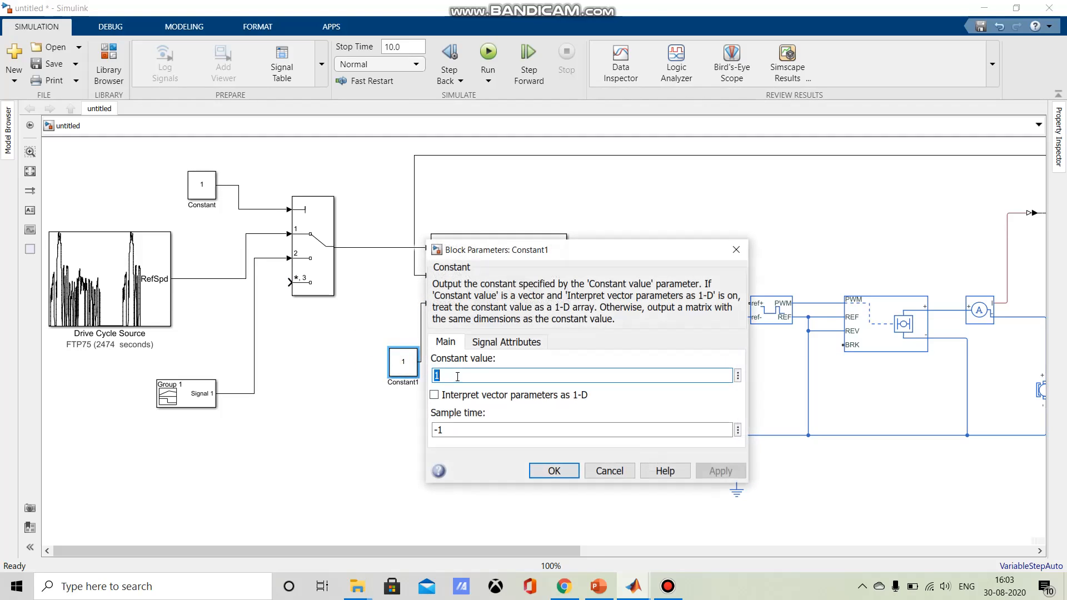
type("0")
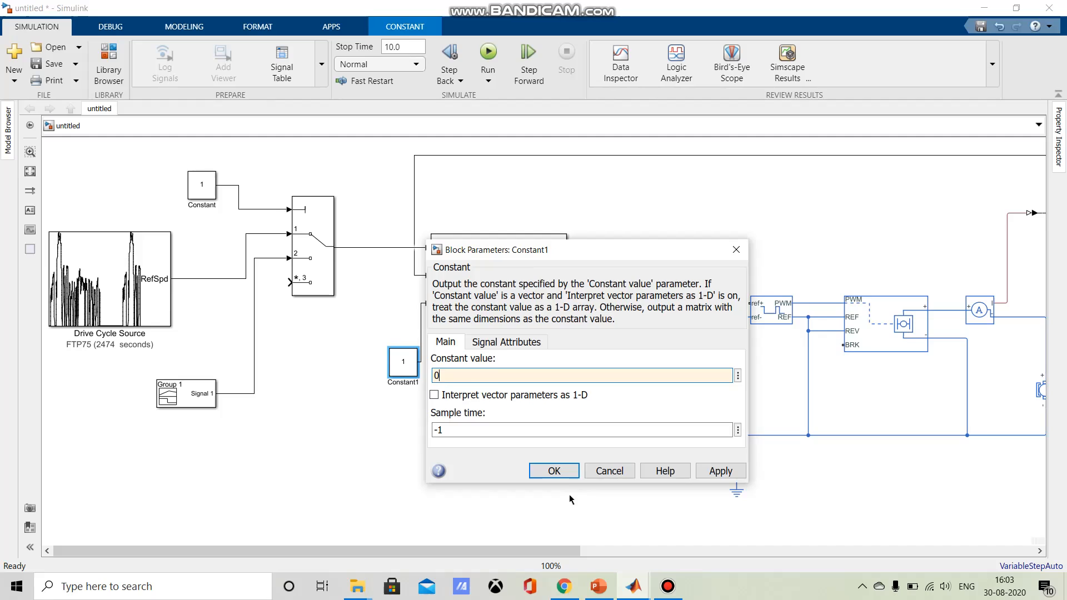
left_click(554, 471)
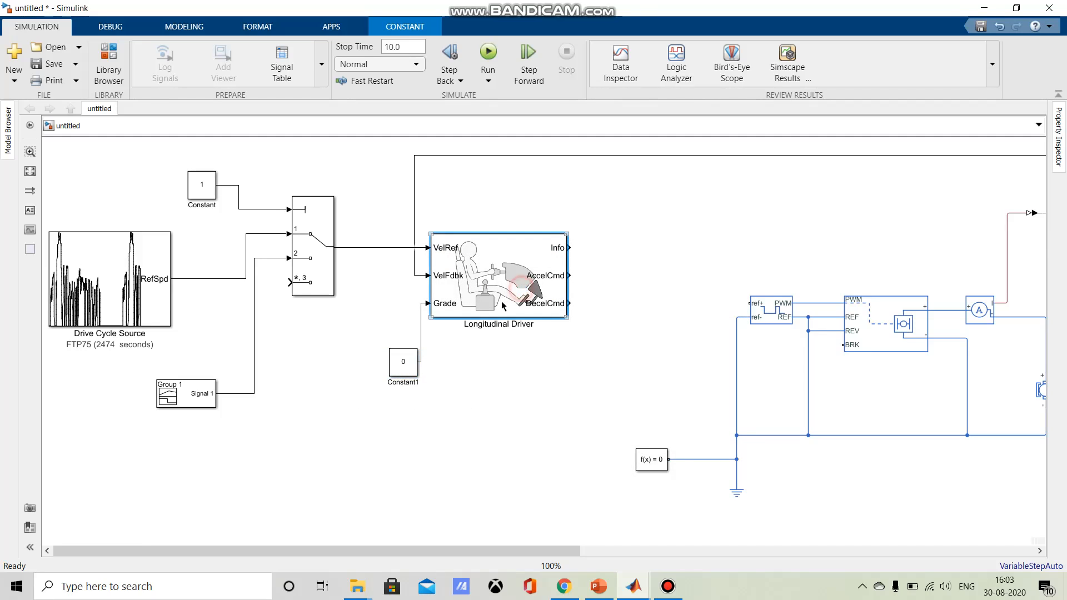
mouse_move(524, 298)
left_mouse_down()
mouse_move(495, 312)
mouse_move(510, 289)
left_mouse_up()
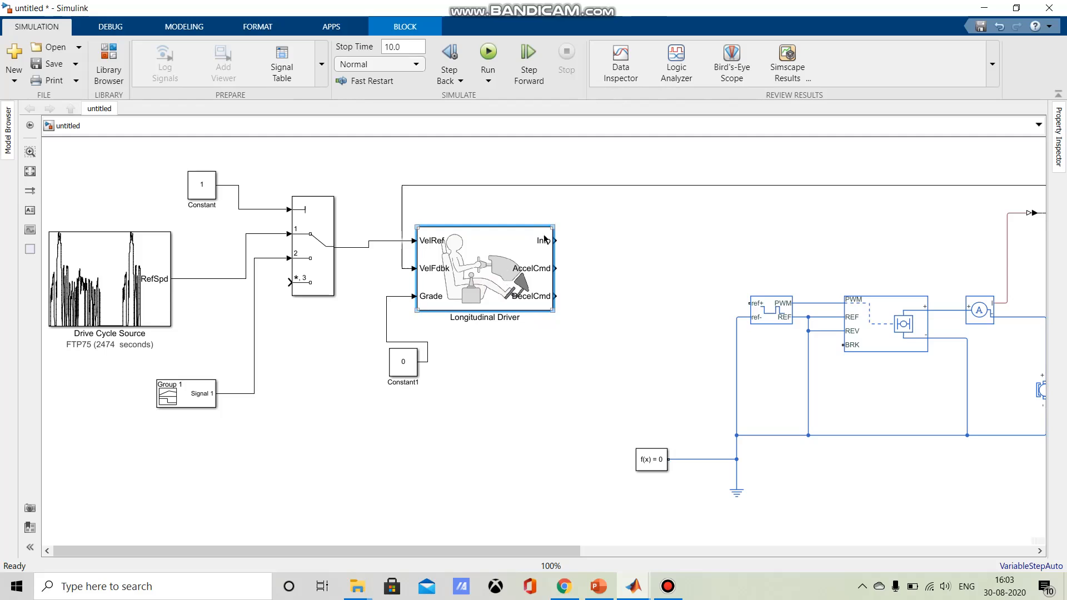
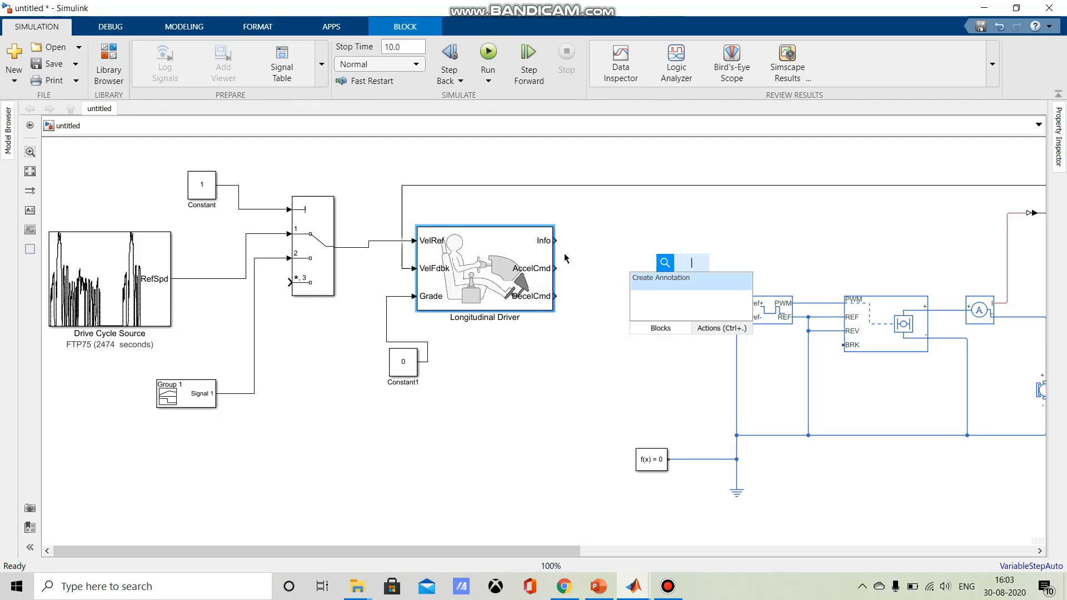
type("si")
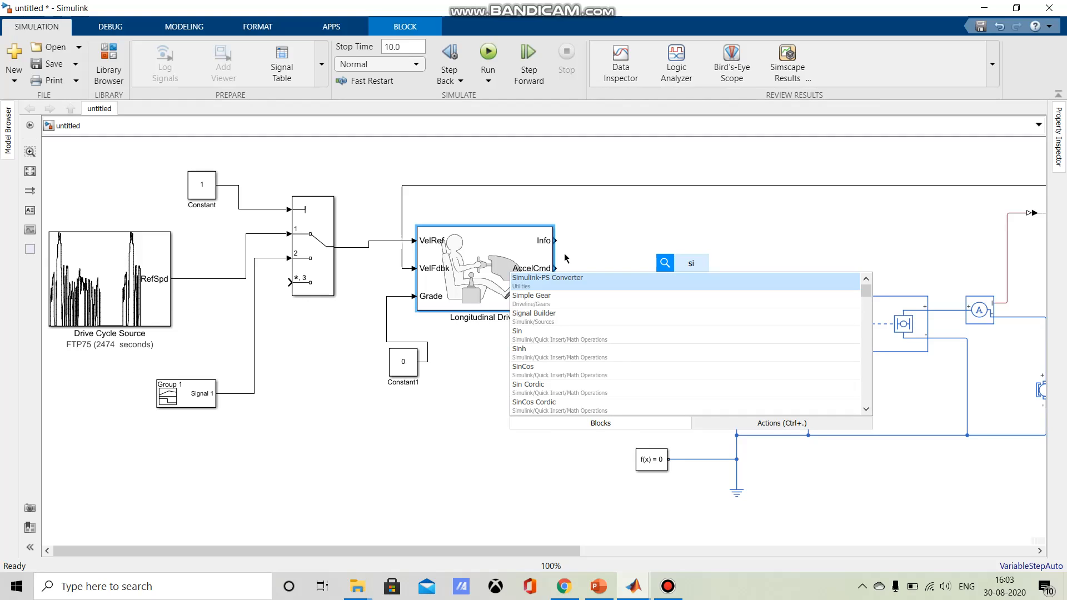
key("BackSpace")
key("BackSpace")
type("ps")
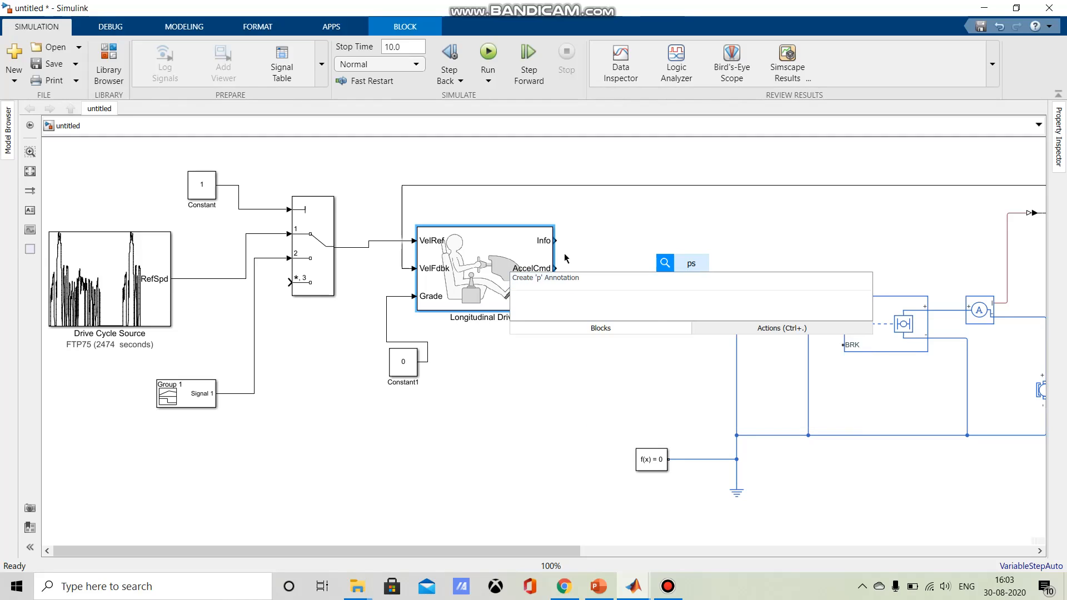
type(" simu")
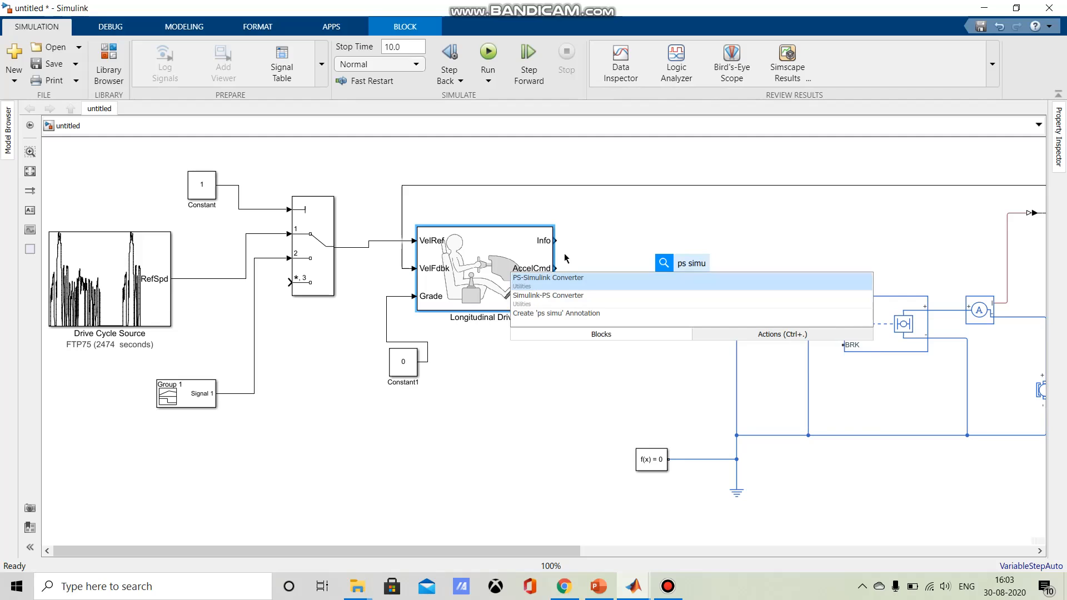
left_click(567, 285)
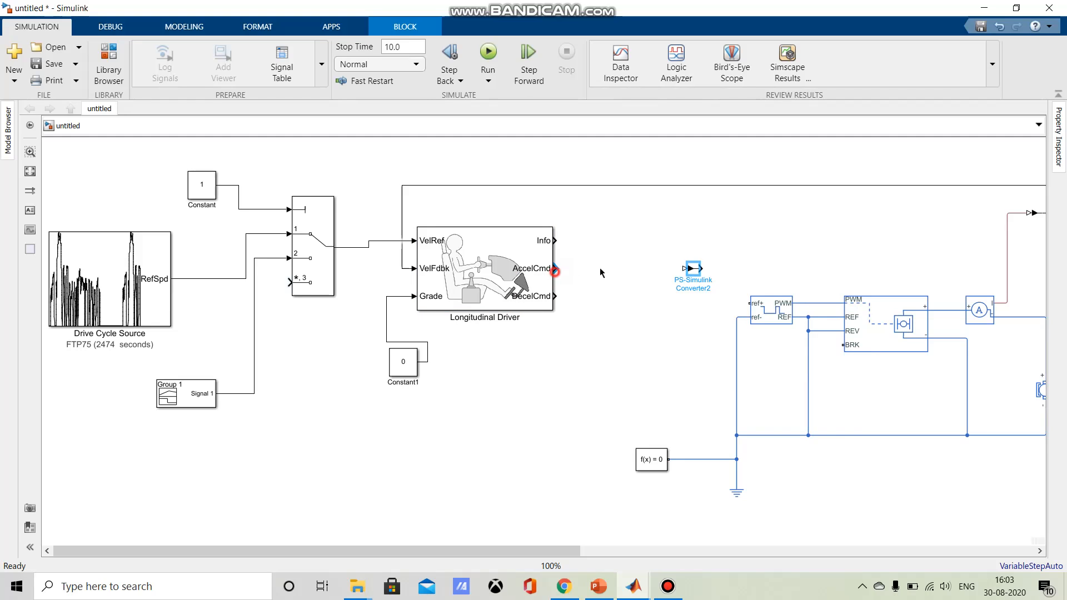
left_click(578, 271)
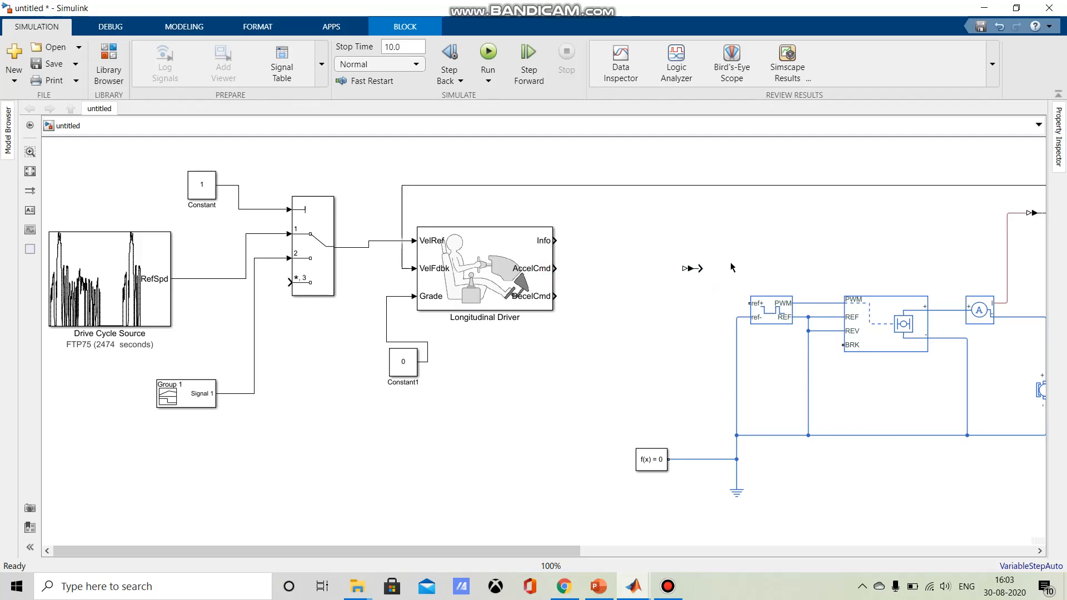
left_click(554, 269)
left_click(686, 270)
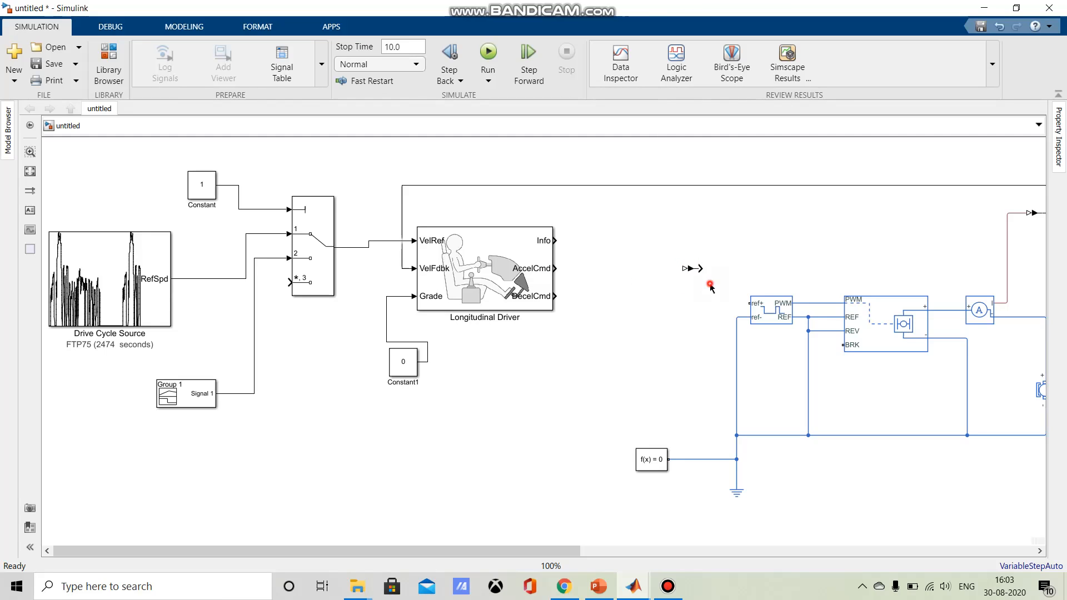
left_click(694, 269)
left_click_drag(693, 271, 693, 271)
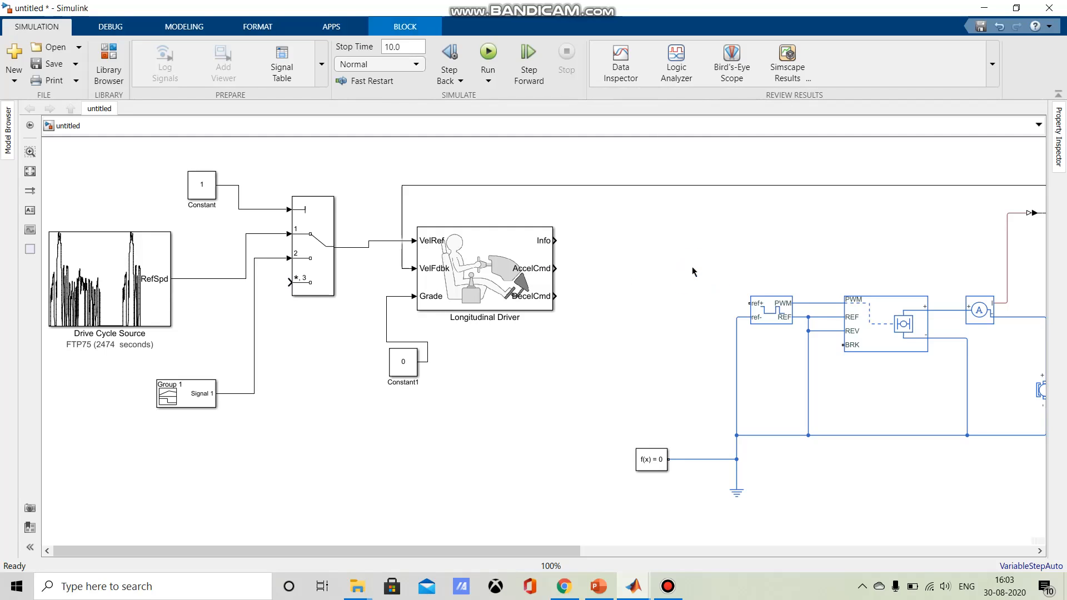
Step: Add a Simulink-PS Converter to the right of the Longitudinal Driver and wire the AccelCmd output to it
double_click(692, 269)
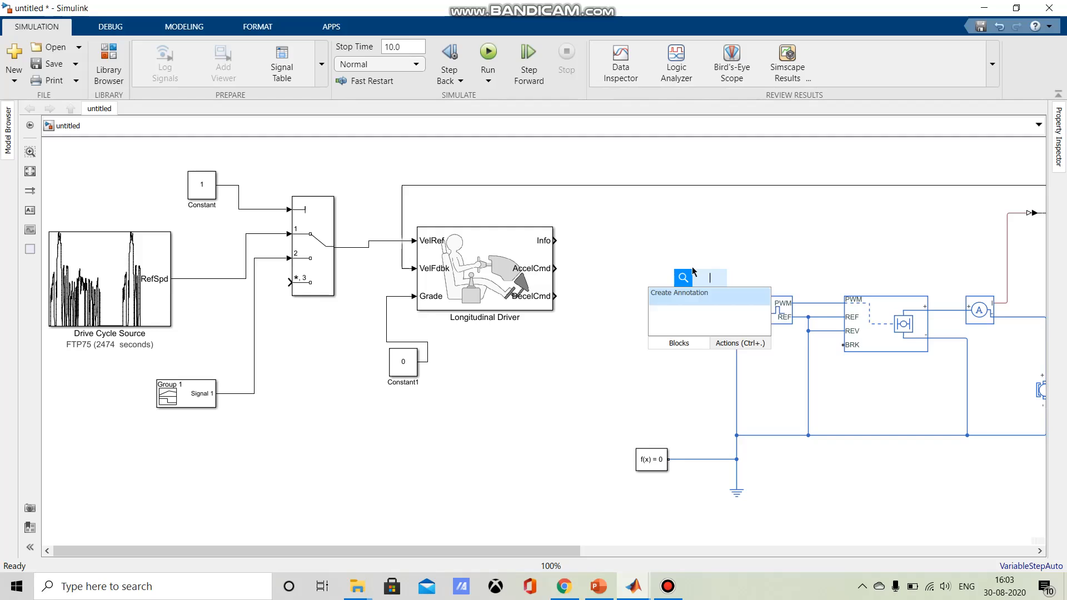
type("simulink")
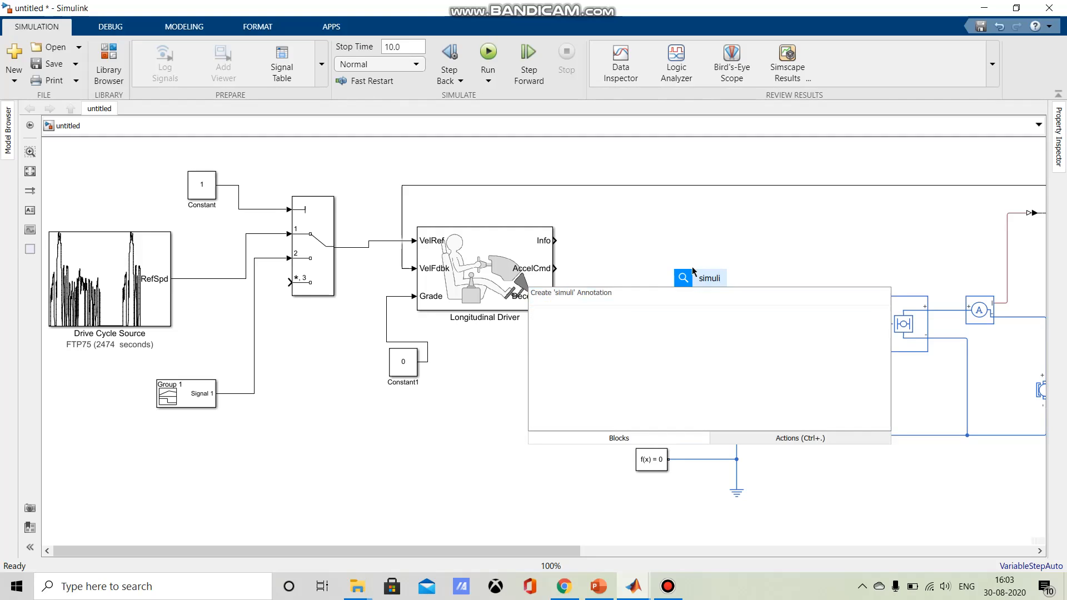
key("Return")
left_click_drag(721, 280, 709, 282)
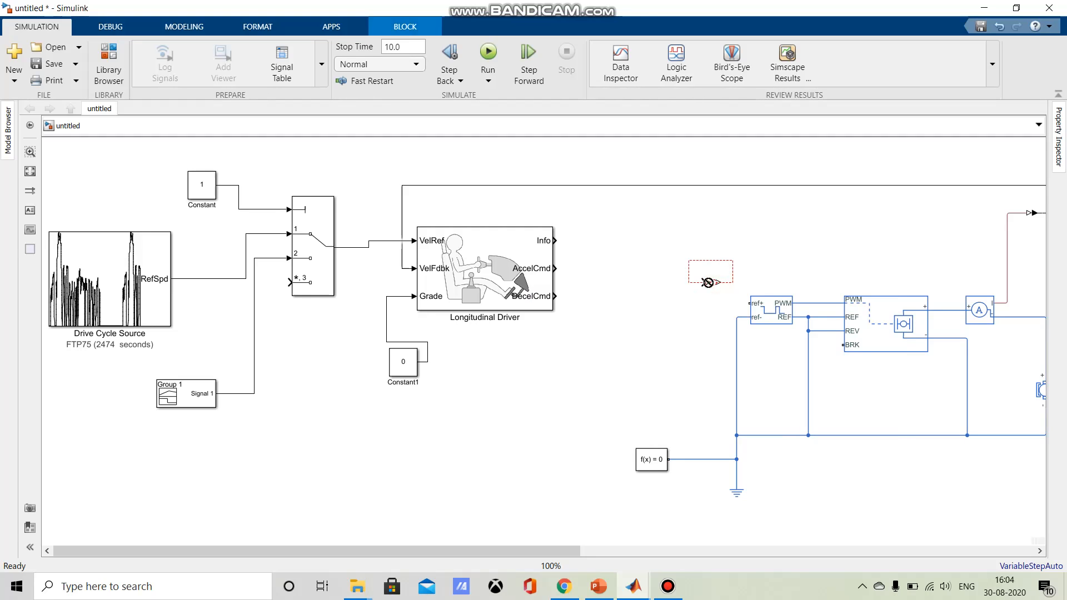
left_click(711, 300)
left_click(726, 280)
key("Delete")
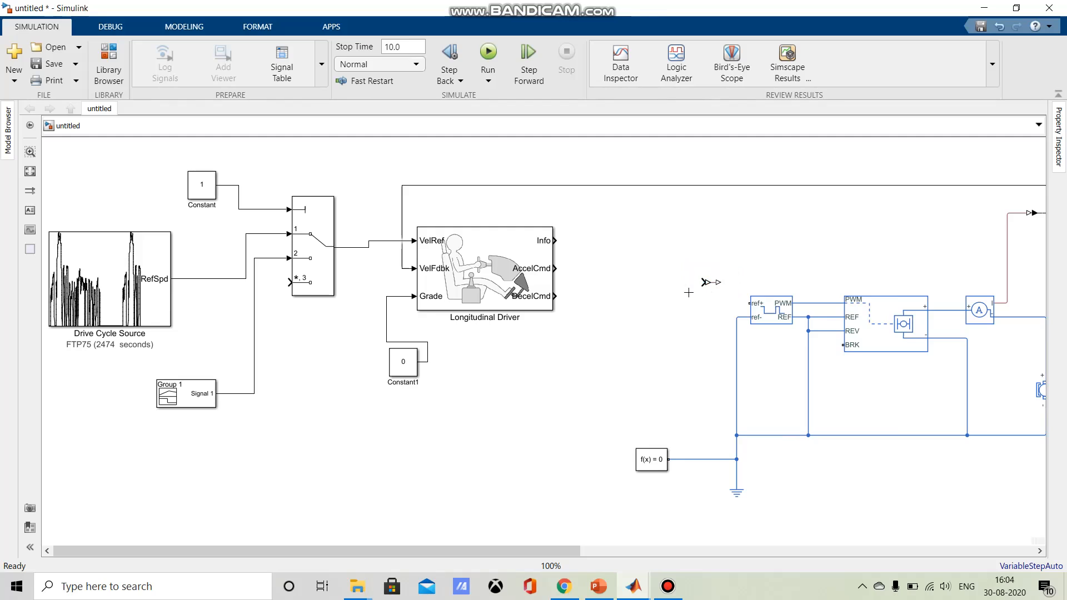
left_click_drag(705, 282, 558, 267)
left_click(627, 268)
Step: Duplicate the Simulink-PS Converter below, wire DecelCmd to the copy, and move the AccelCmd converter up
left_click_drag(634, 265, 640, 299)
mouse_move(555, 296)
left_mouse_down()
mouse_move(629, 297)
mouse_move(630, 344)
left_mouse_up()
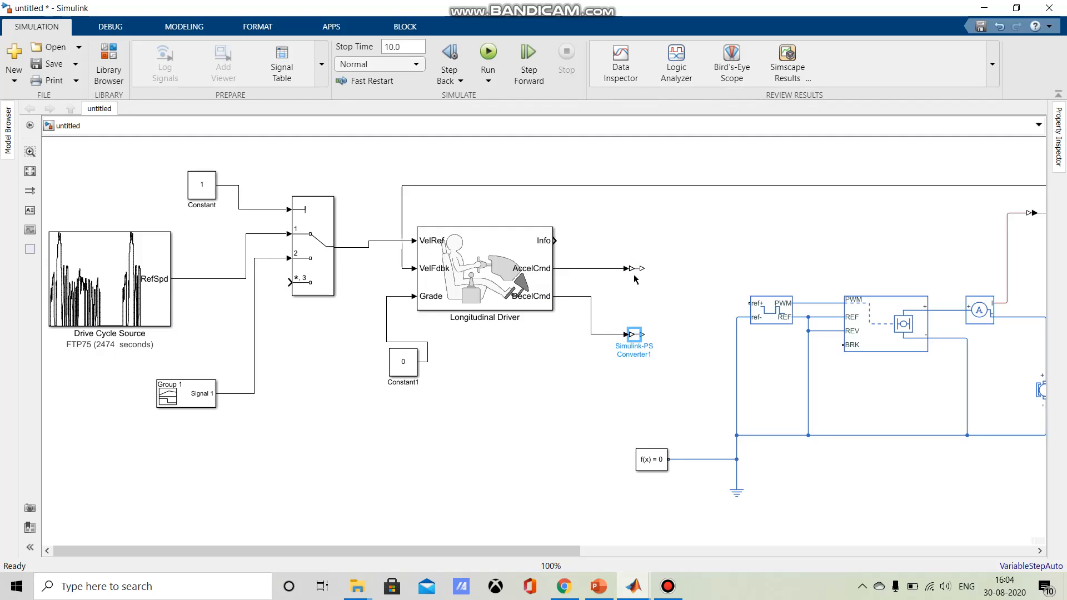
left_click_drag(629, 265, 628, 229)
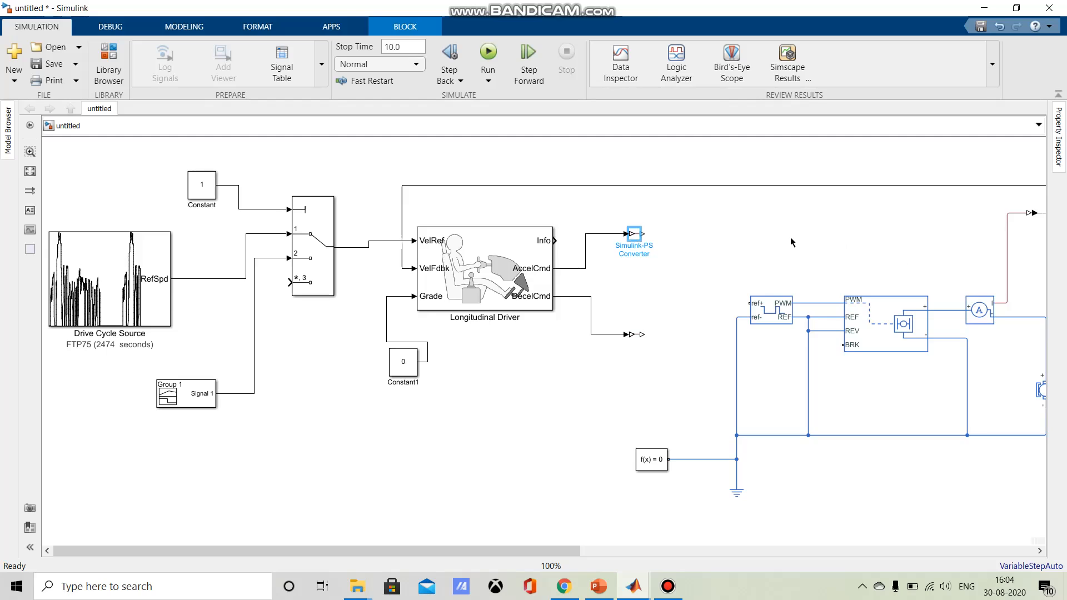
Step: Move the velocity feedback line higher above the blocks and shift the AccelCmd converter slightly further up
scroll(751, 278, "right", 4)
scroll(679, 281, "up", 3)
left_click_drag(675, 275, 660, 173)
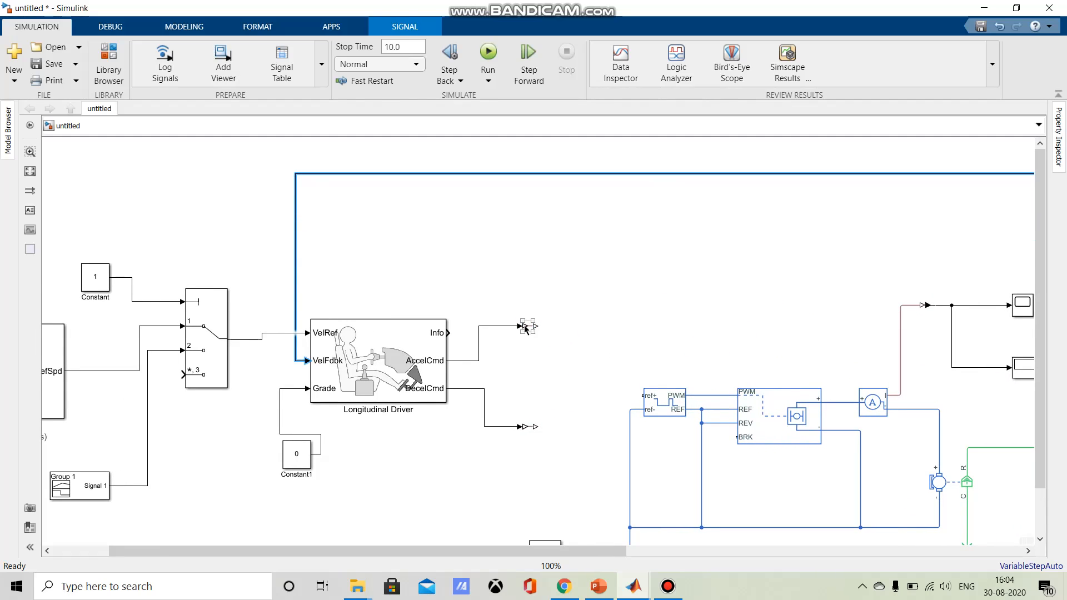
left_click_drag(525, 328, 531, 310)
left_click(627, 274)
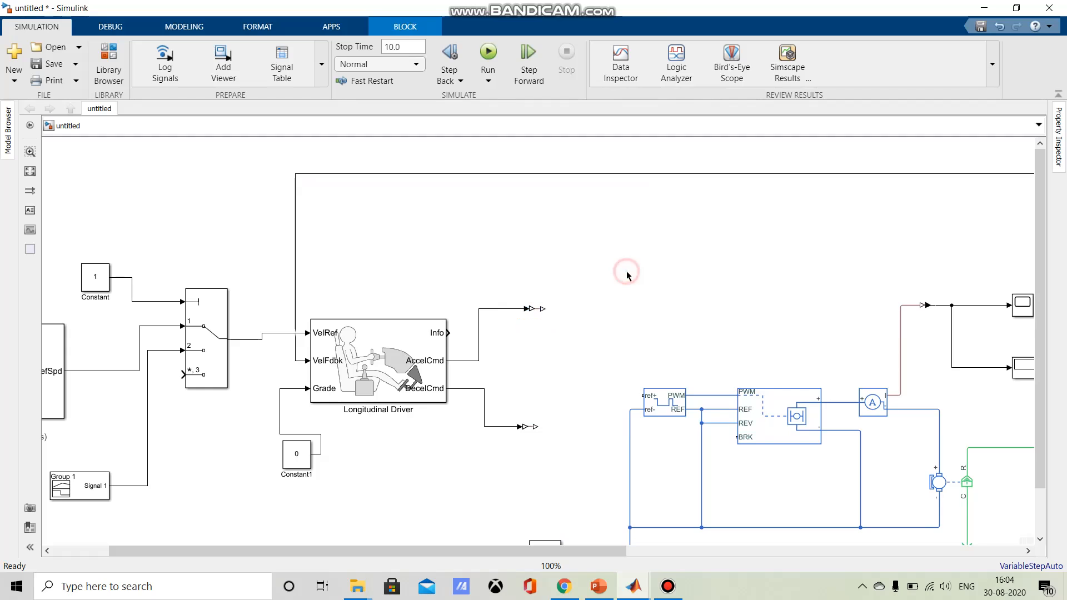
Step: Add a Specialized Power Systems Controlled Voltage Source above and to the right of the AccelCmd converter
double_click(627, 273)
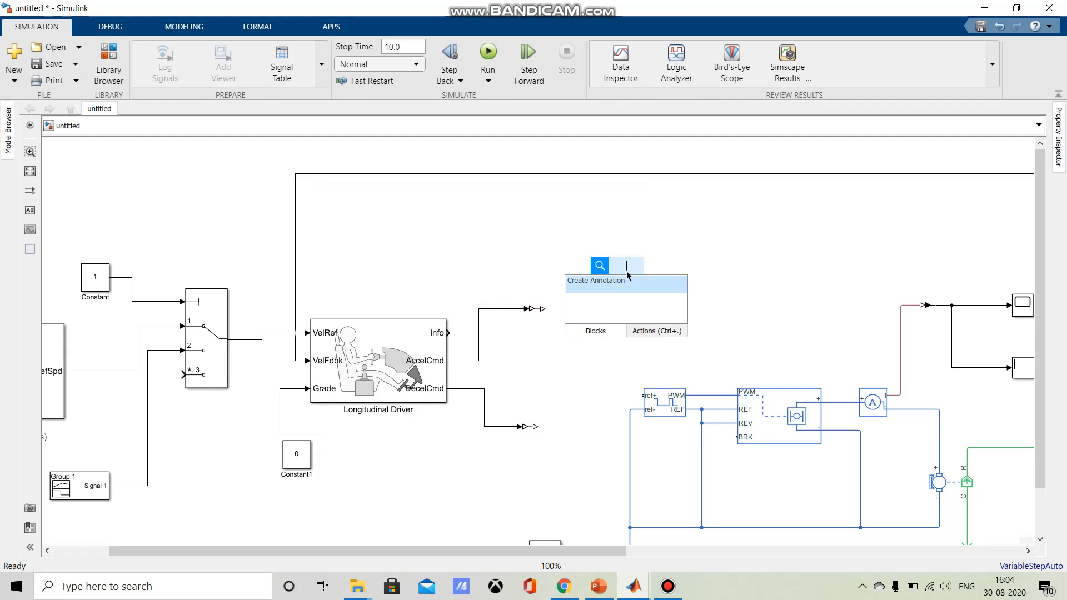
type("con")
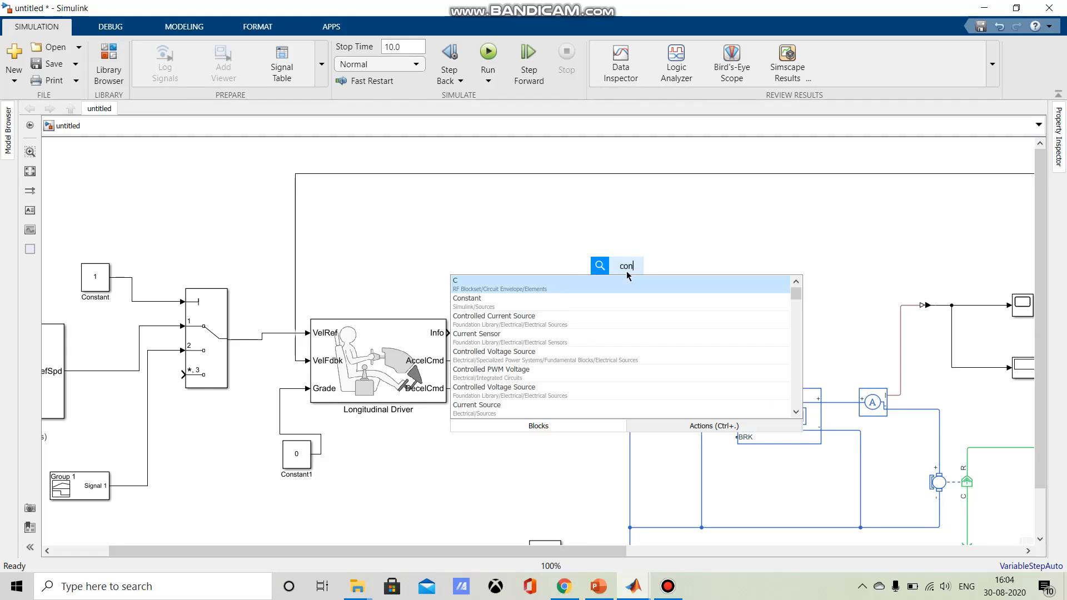
type("trolled")
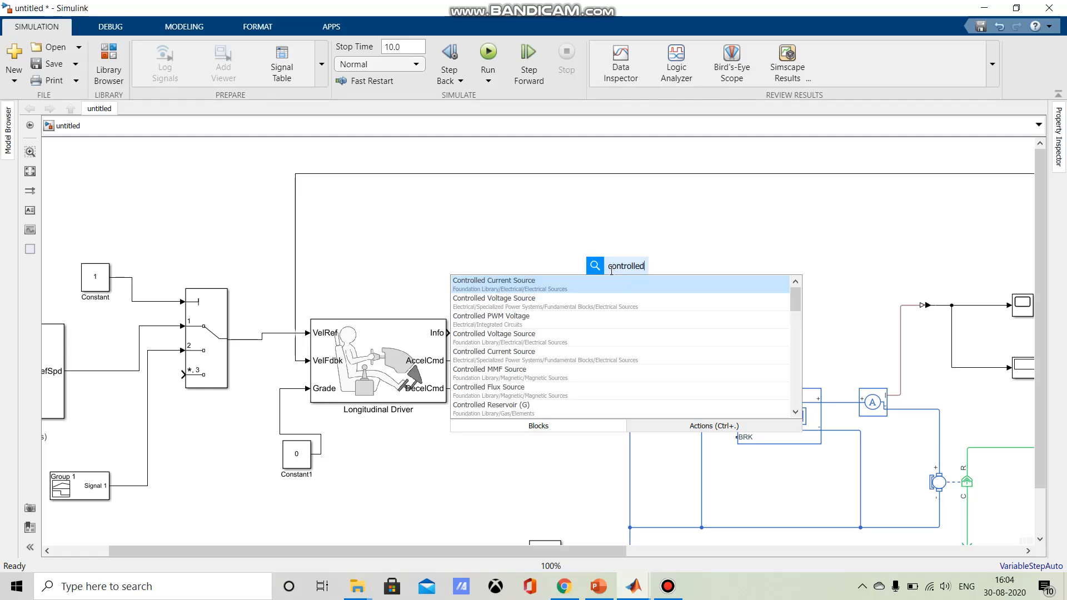
left_click(597, 303)
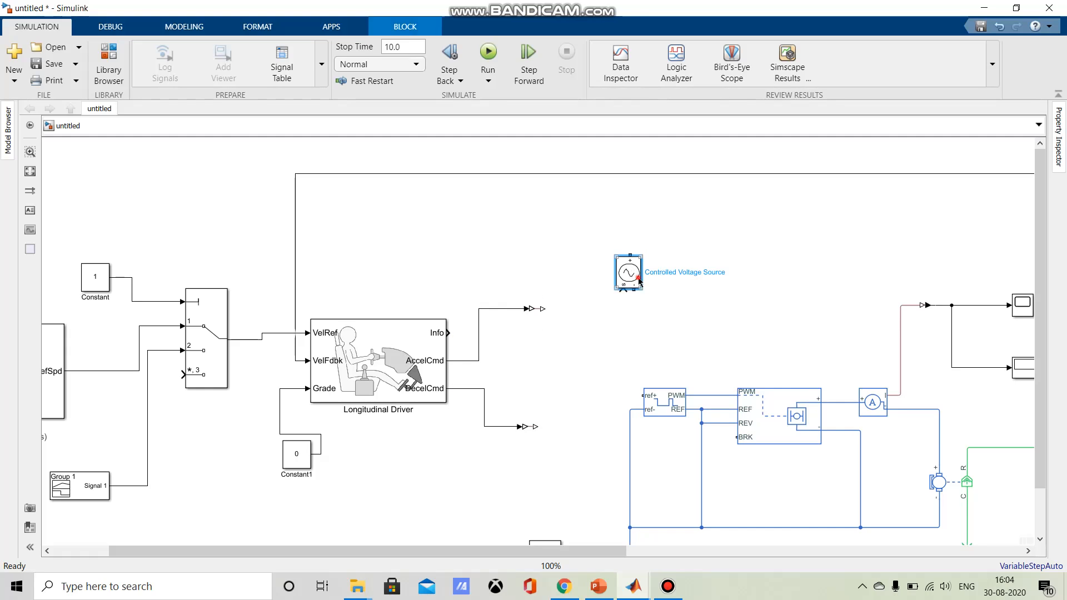
left_click_drag(639, 282, 584, 265)
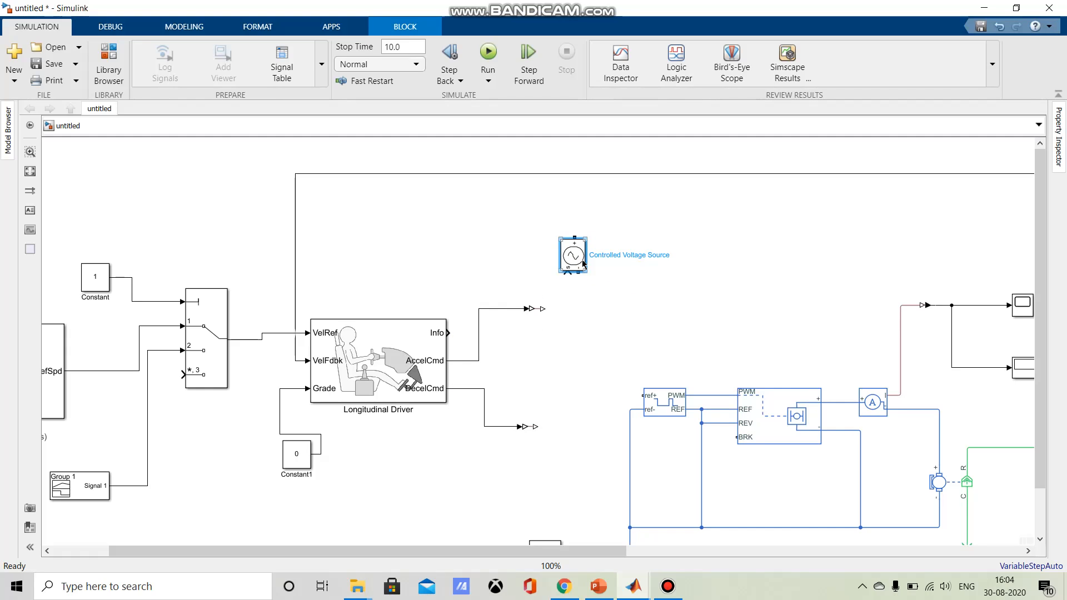
Step: Add a Controlled Voltage Source from the Foundation Library's Electrical Sources and delete the Specialized Power Systems one
type("c")
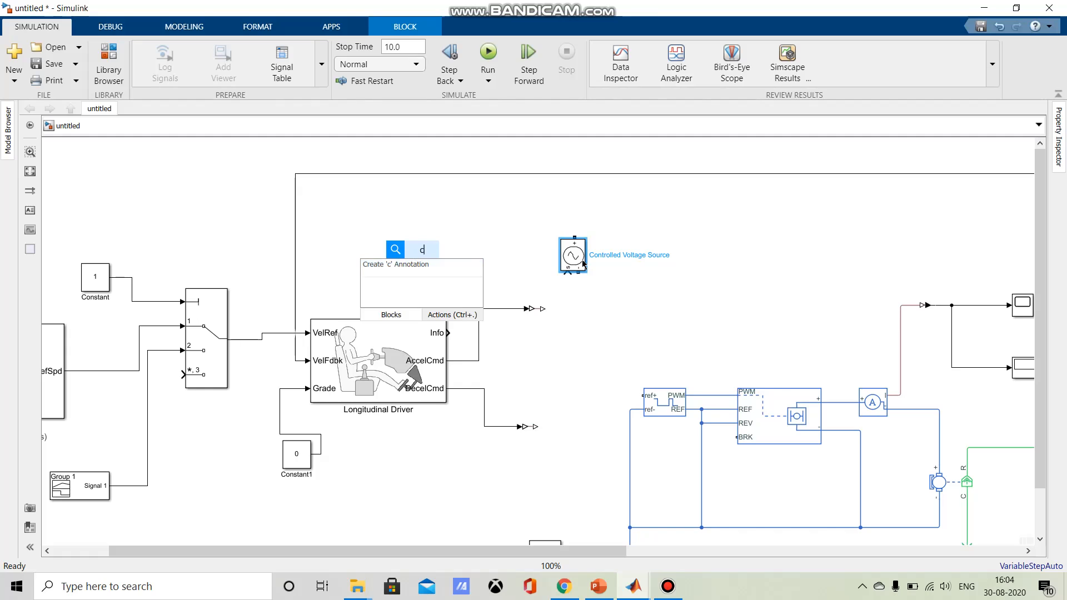
type("ontrolled")
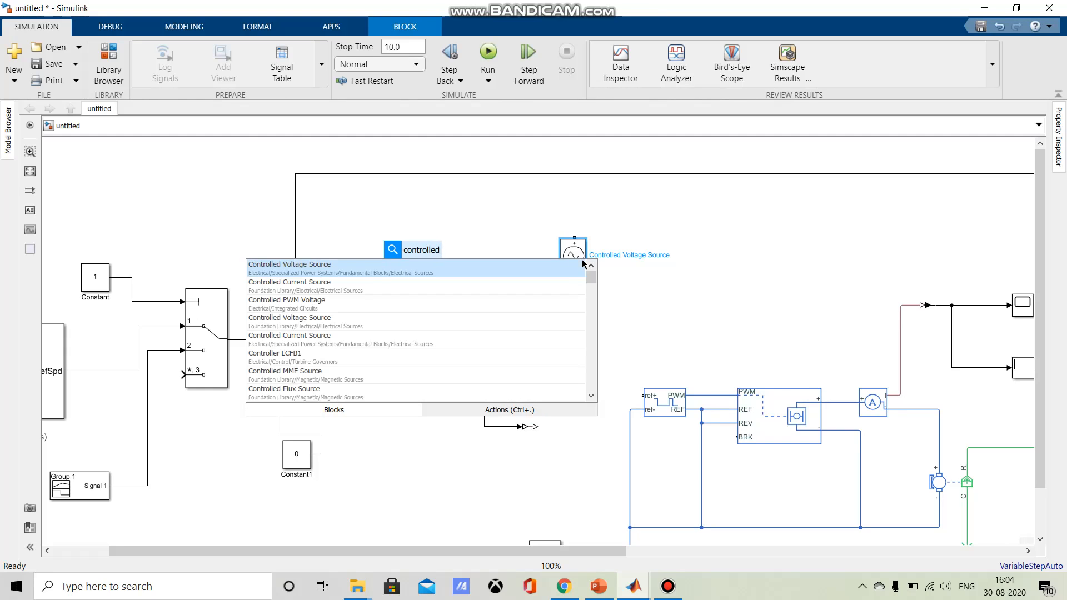
left_click(342, 322)
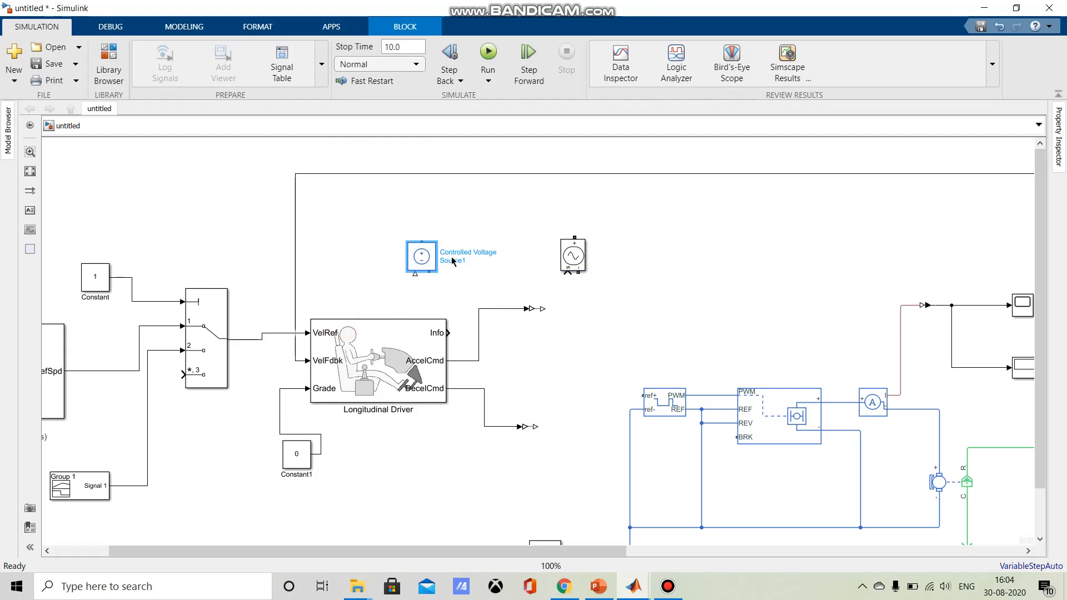
left_click_drag(427, 263, 605, 300)
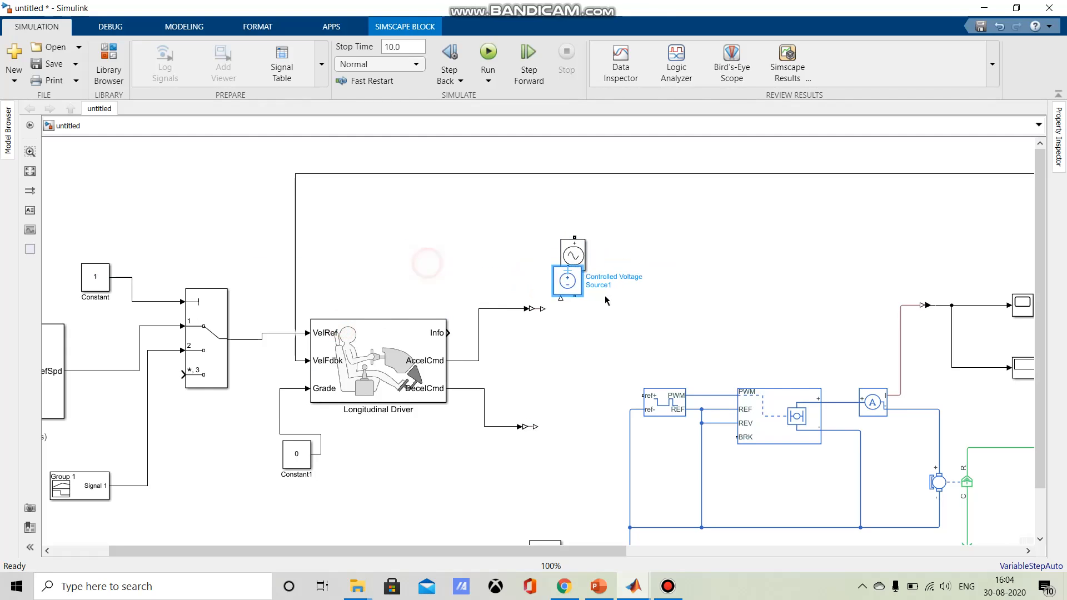
left_click(579, 249)
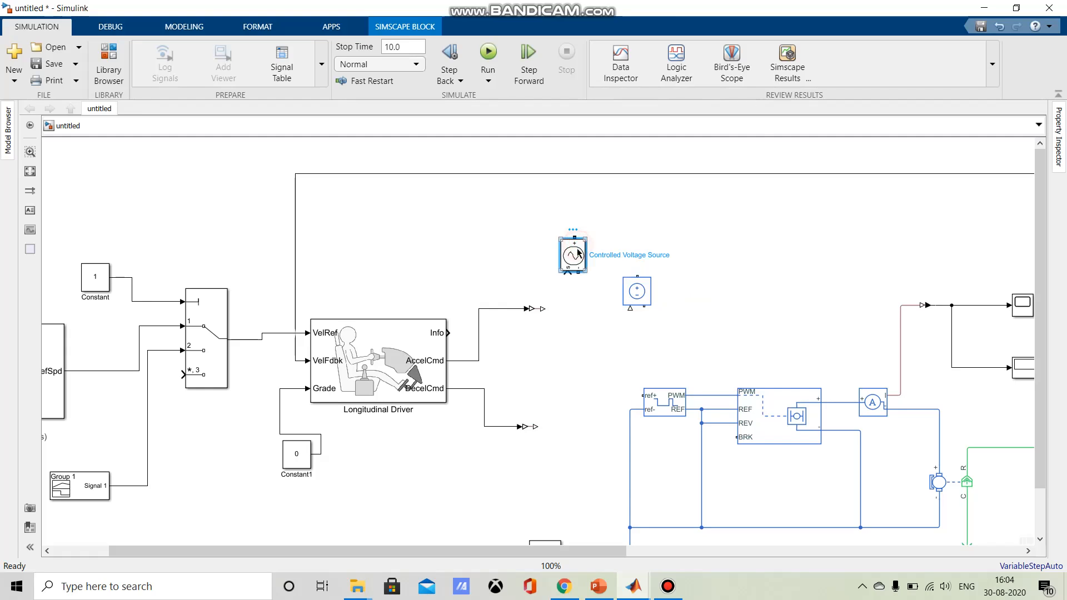
key("Delete")
Step: Place the Controlled Voltage Source just above the AccelCmd converter's output and wire the converter to its control input
left_click_drag(641, 298, 582, 275)
left_click(545, 309)
left_click(592, 288)
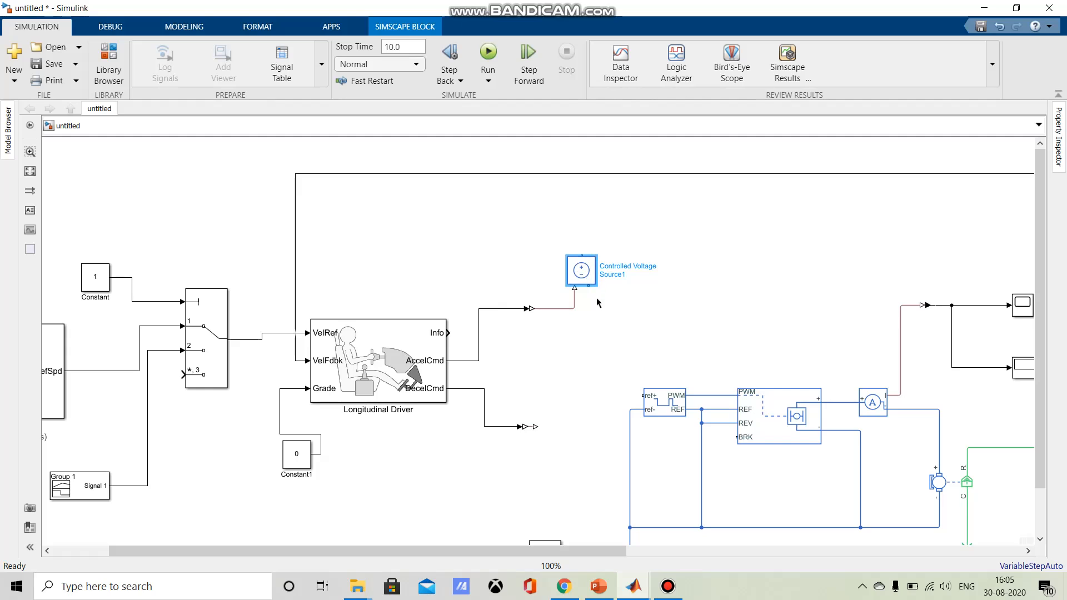
left_click_drag(584, 266, 584, 273)
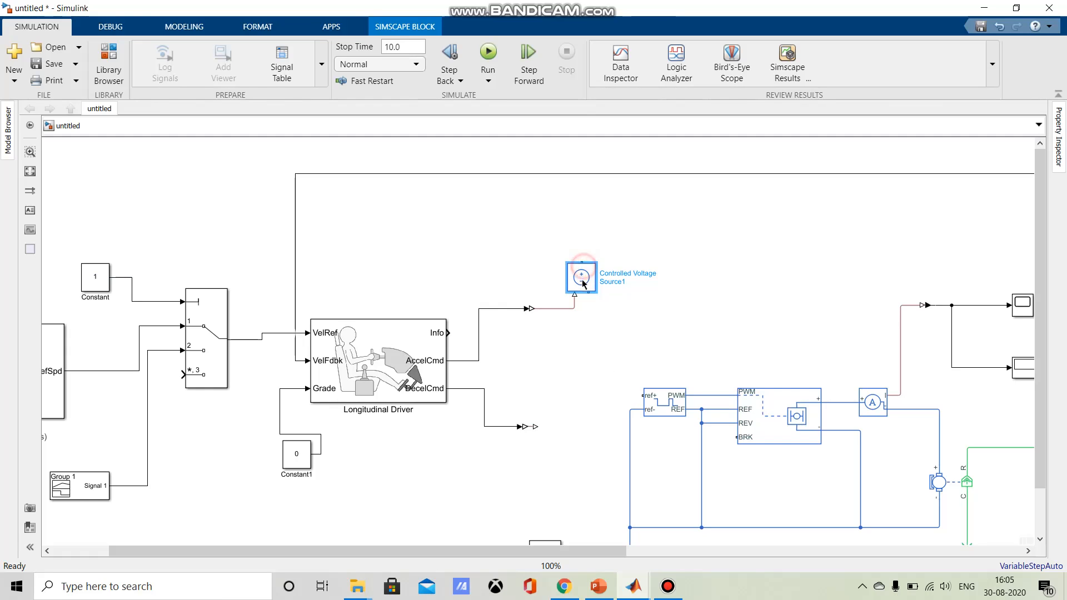
Step: Wire the voltage source's positive terminal to the Controlled PWM Voltage ref+ port and its negative terminal to the ground line
left_click(582, 261)
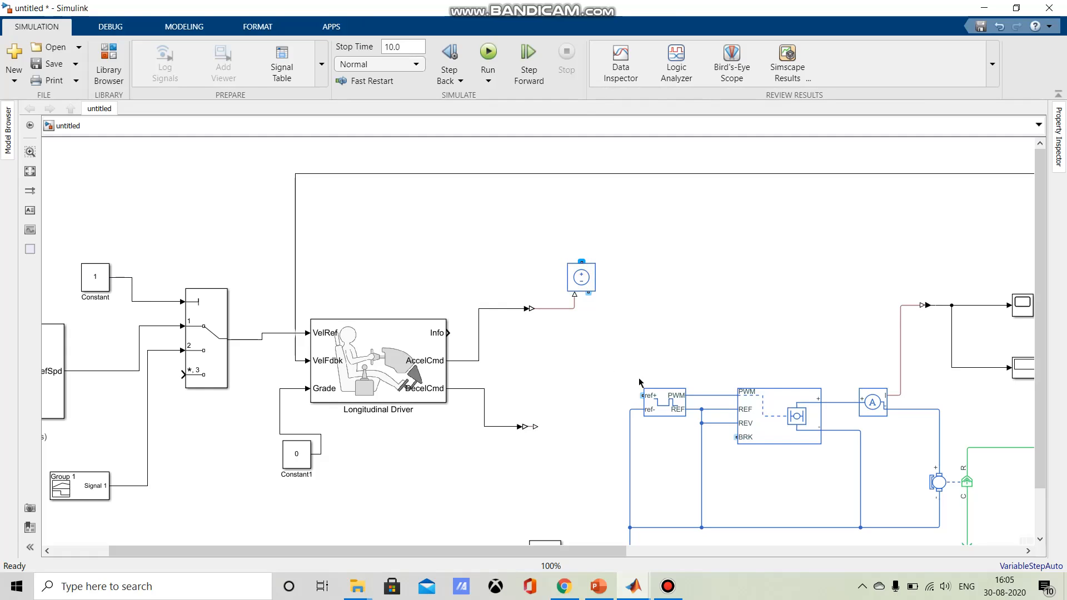
left_click(643, 395)
left_click(589, 294)
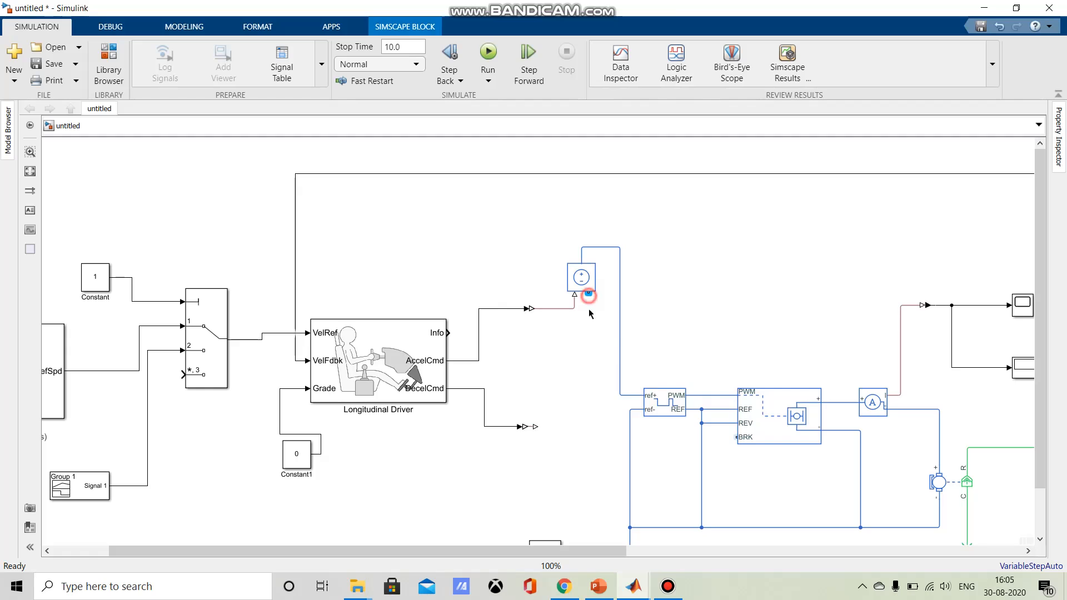
scroll(1036, 426, "down", 2)
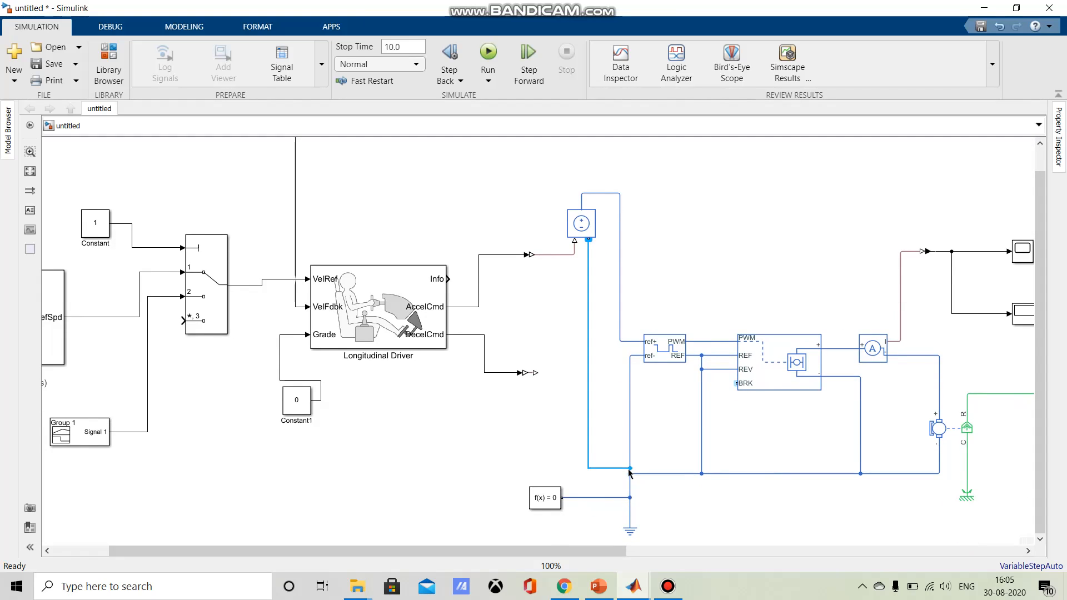
left_click(626, 469)
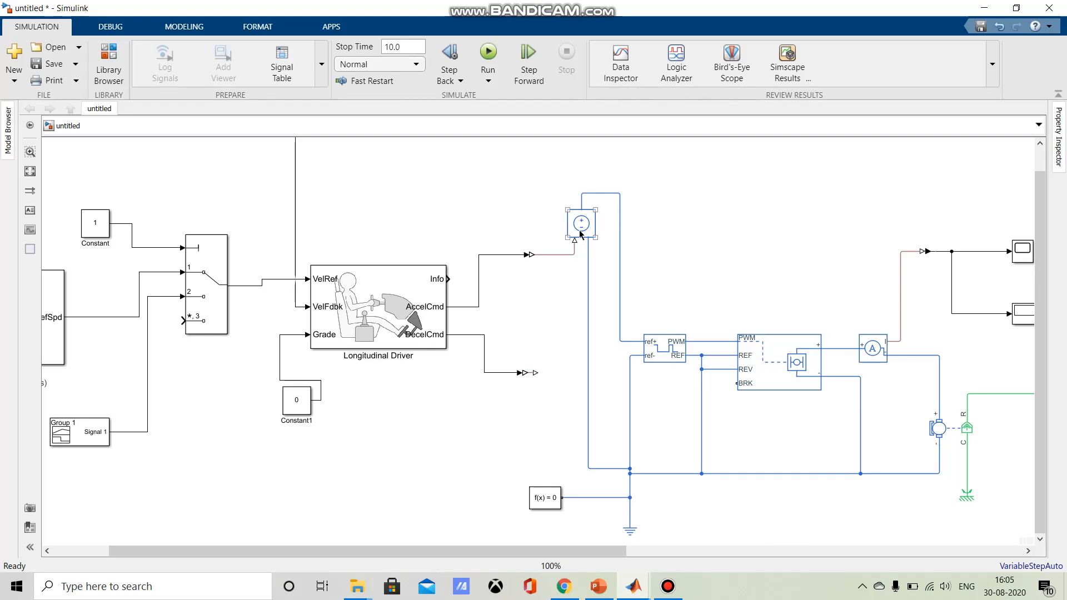
Step: Copy the Controlled Voltage Source beside the DecelCmd converter and wire it to that converter, the H-Bridge BRK port and the ground line
left_click_drag(580, 229, 557, 410)
left_click_drag(536, 372, 563, 399)
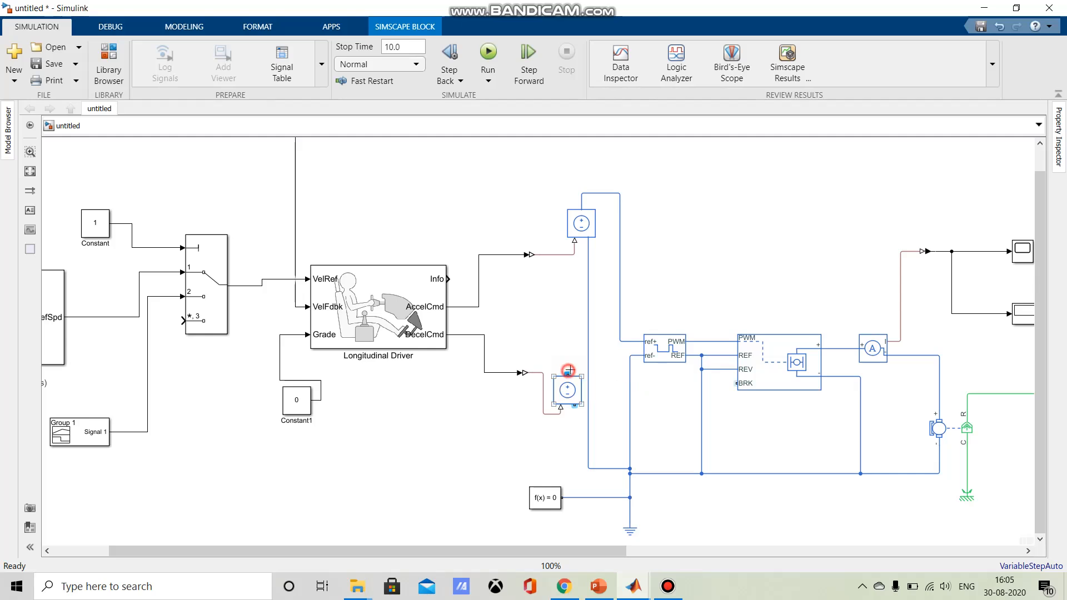
left_click_drag(738, 383, 567, 374)
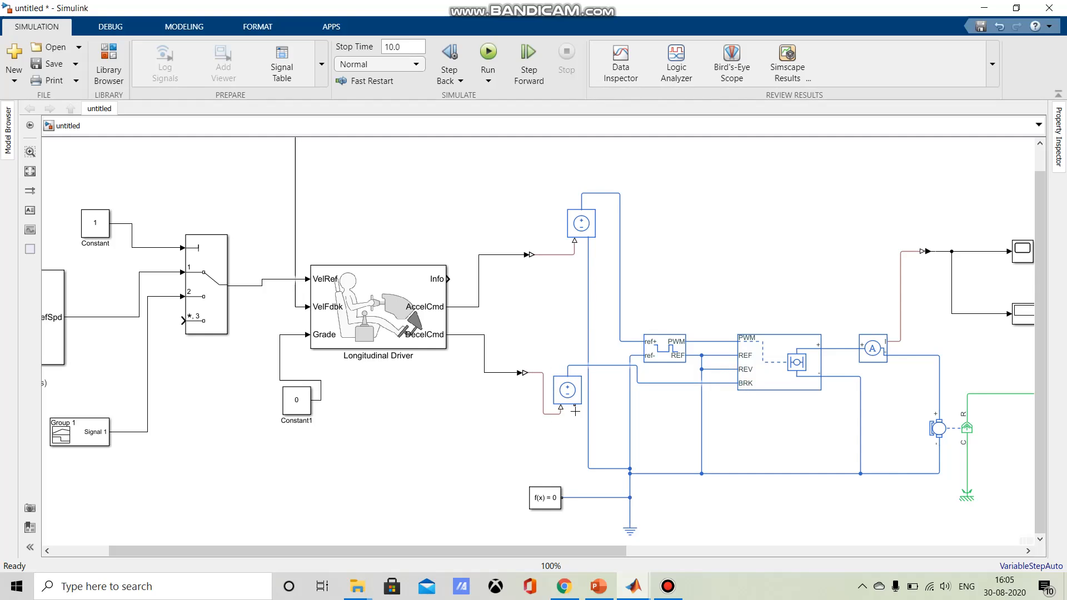
left_click_drag(575, 410, 590, 468)
left_click_drag(566, 398, 576, 406)
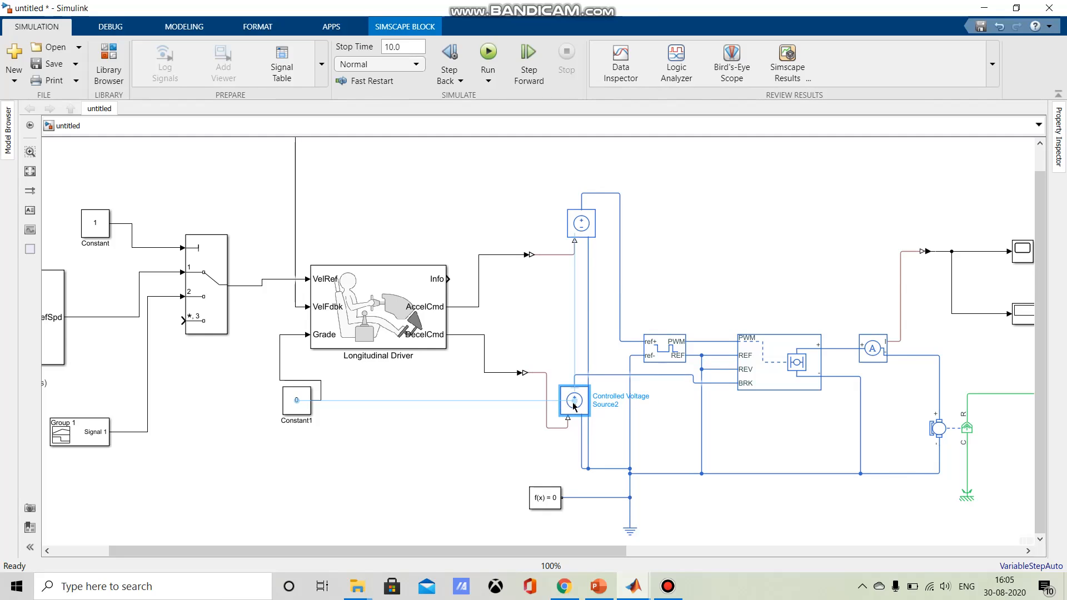
left_click(737, 281)
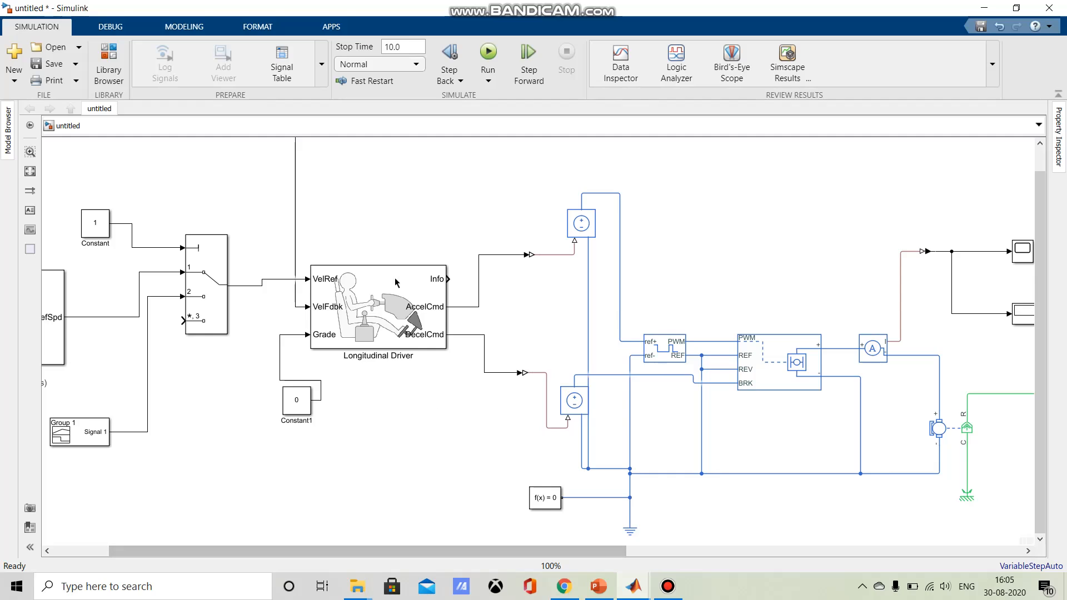
left_click(316, 306)
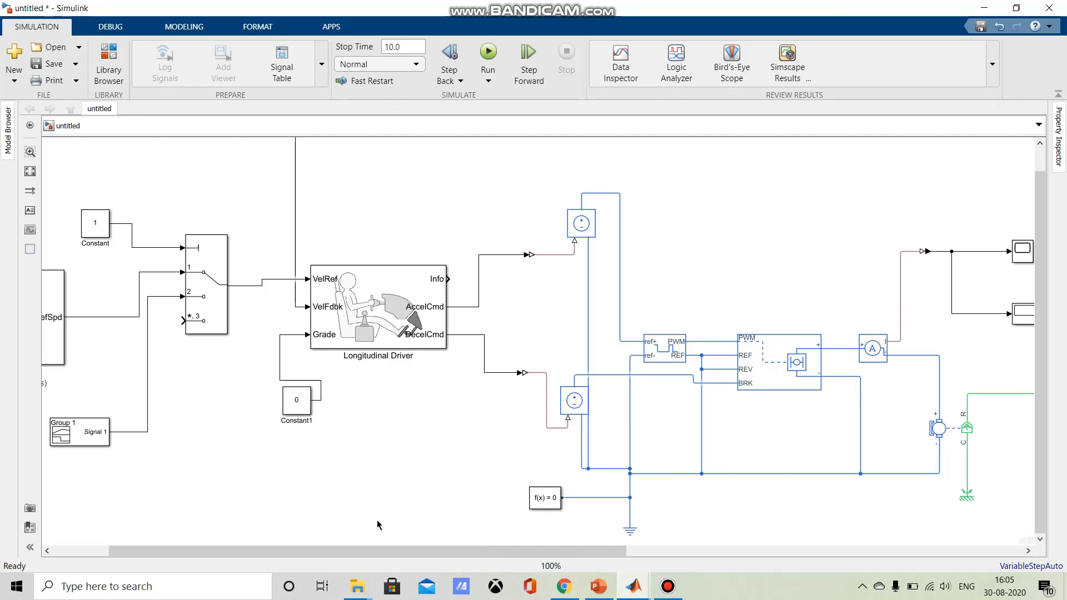
left_click(581, 402)
left_click(619, 262)
left_click(587, 224)
Step: In the Controlled PWM Voltage block, change the input voltage for 100% duty cycle and set the output voltage amplitude to 1 V
double_click(658, 350)
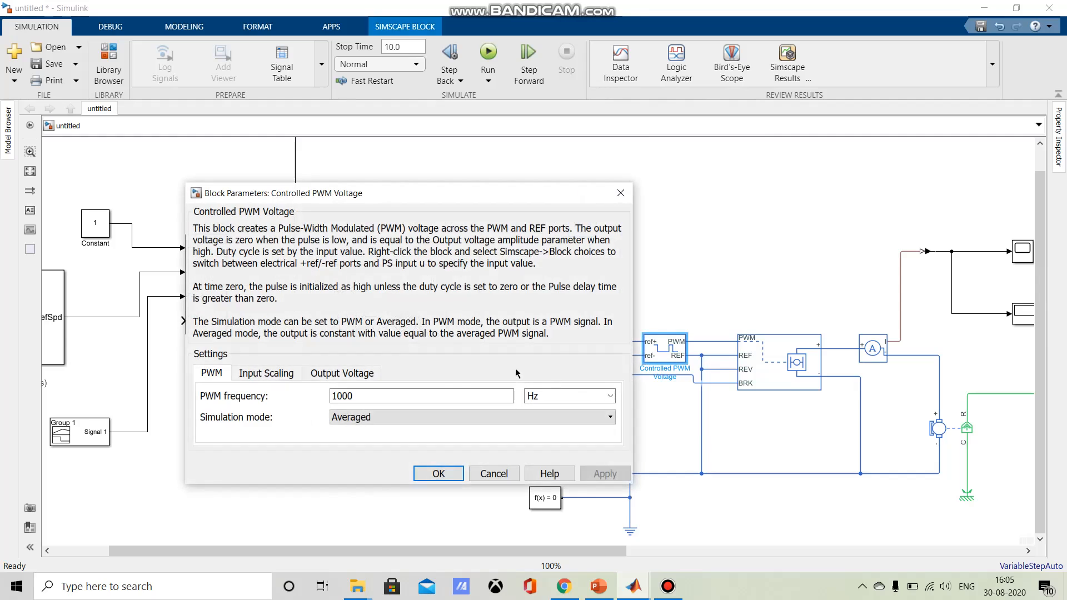
left_click(268, 373)
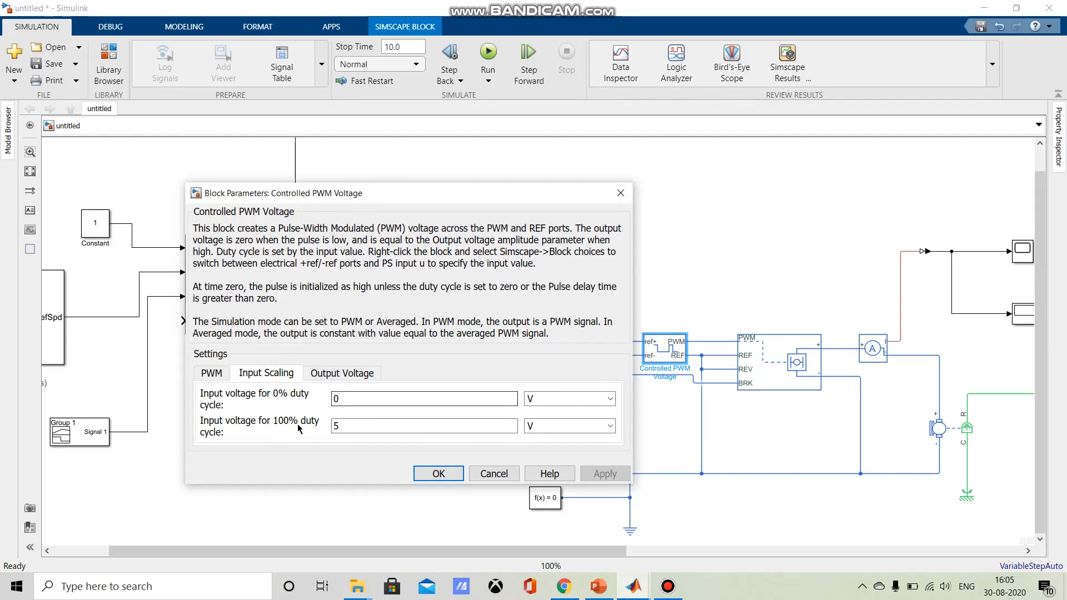
double_click(359, 430)
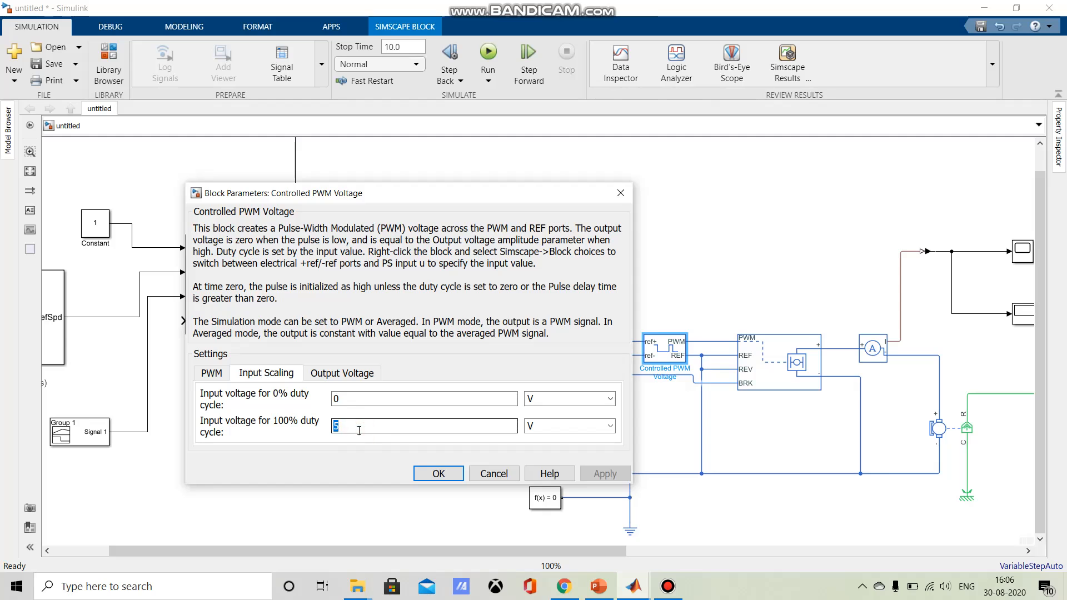
key("BackSpace")
left_click(334, 371)
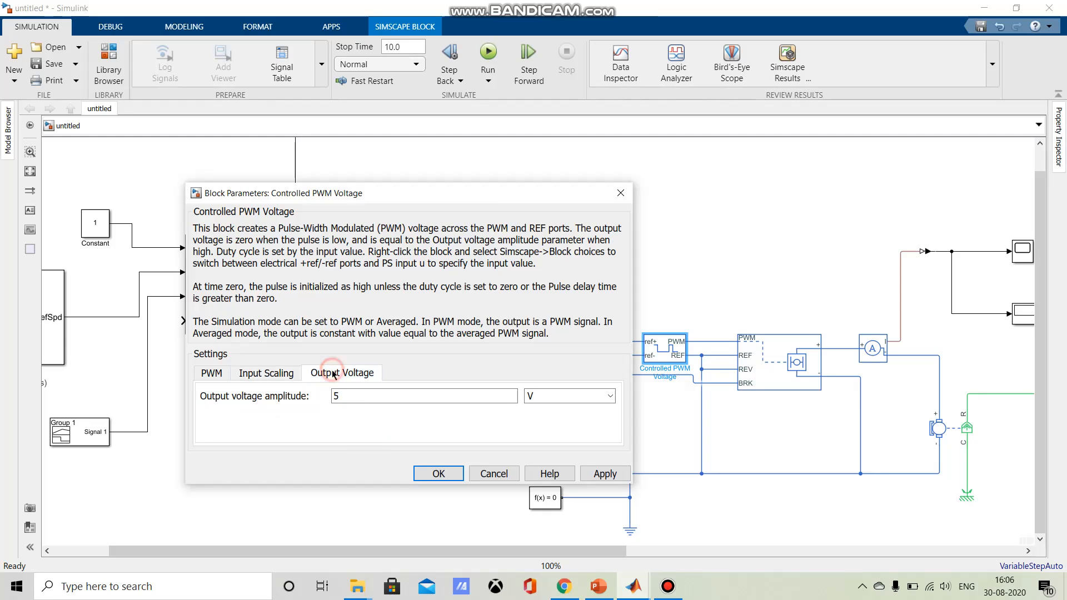
double_click(351, 394)
type("1")
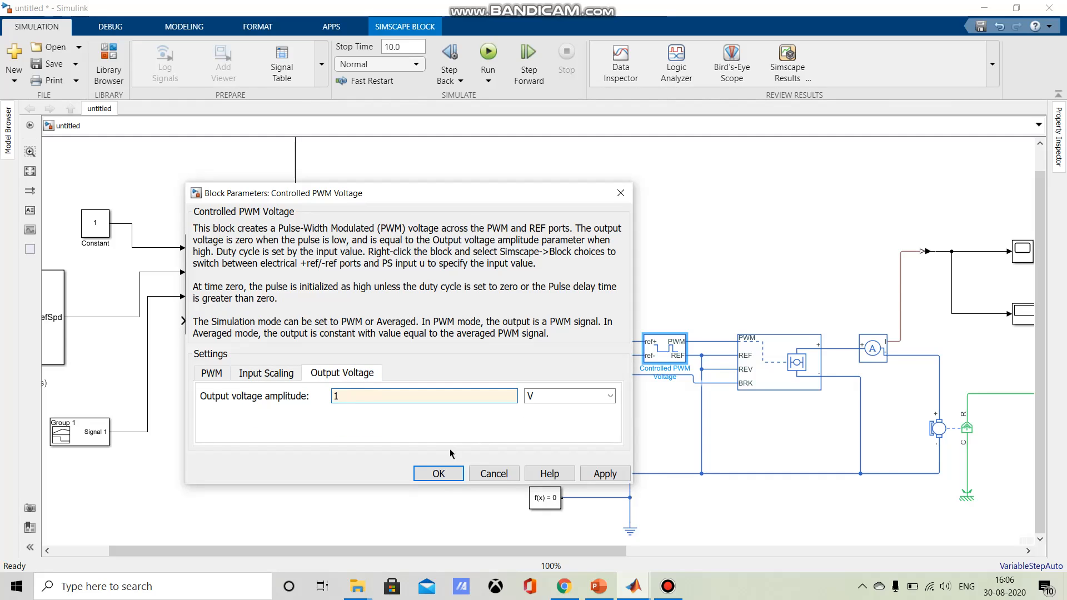
left_click(438, 474)
left_click(770, 376)
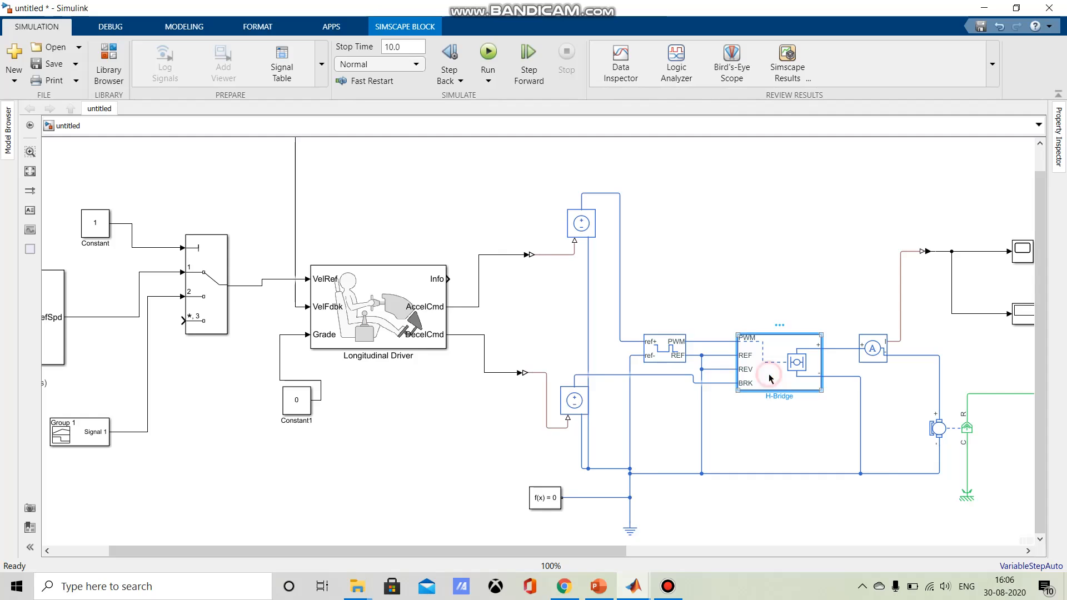
double_click(770, 377)
left_click(589, 534)
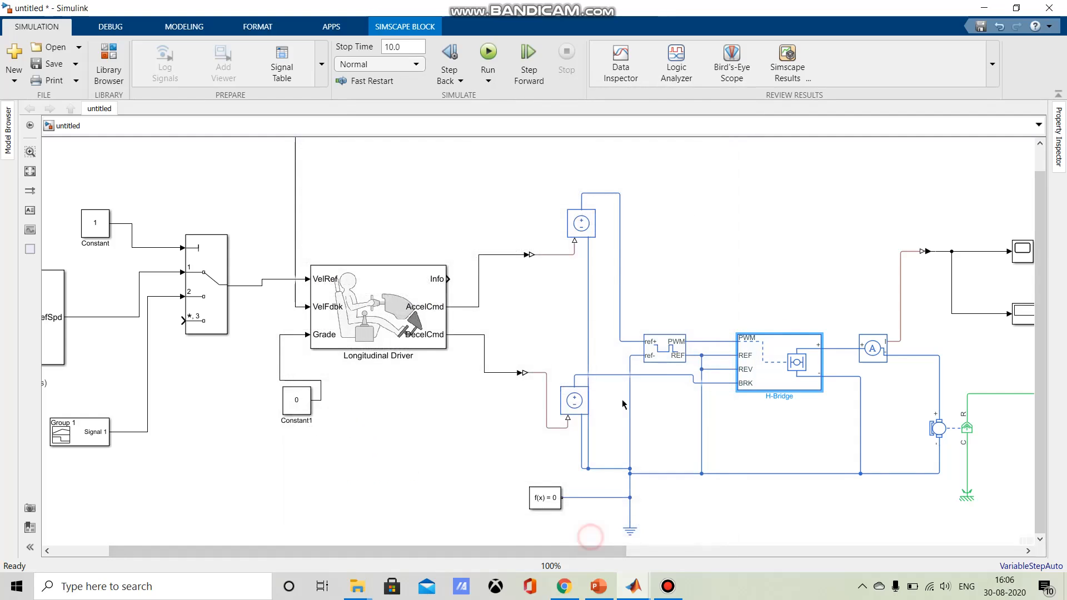
Step: Try the PWM simulation mode in the Controlled PWM Voltage block, return it to Averaged, and check its scaling and output settings
double_click(676, 350)
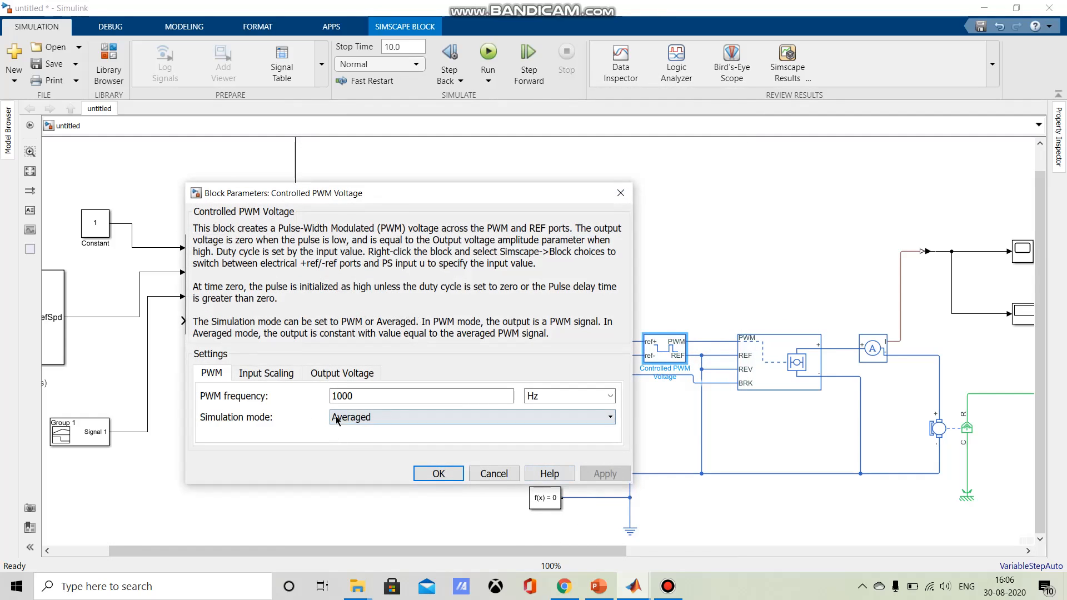
left_click(385, 418)
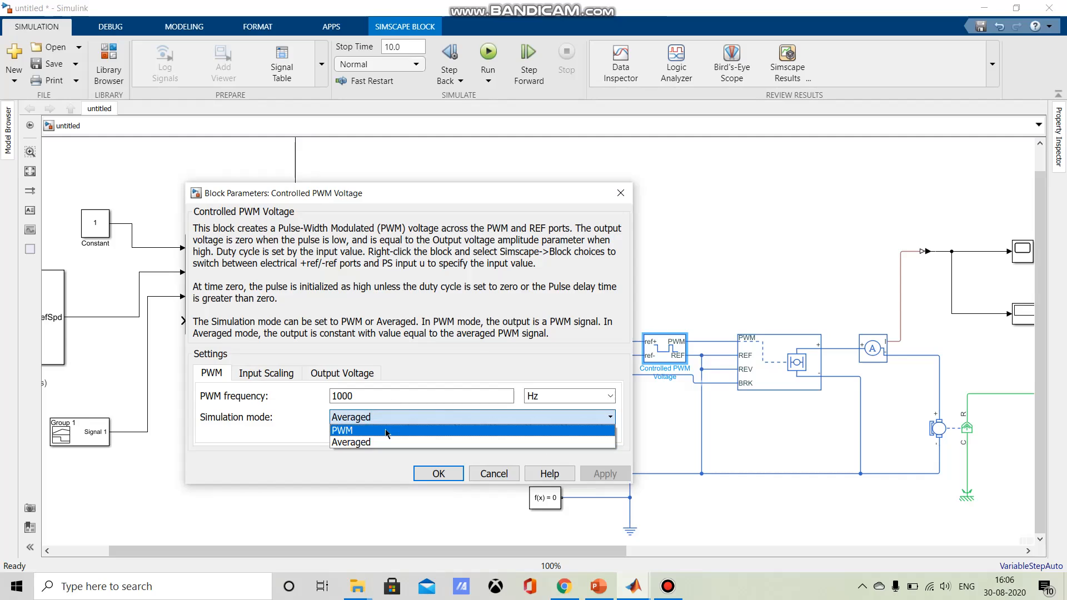
left_click(385, 429)
left_click(386, 481)
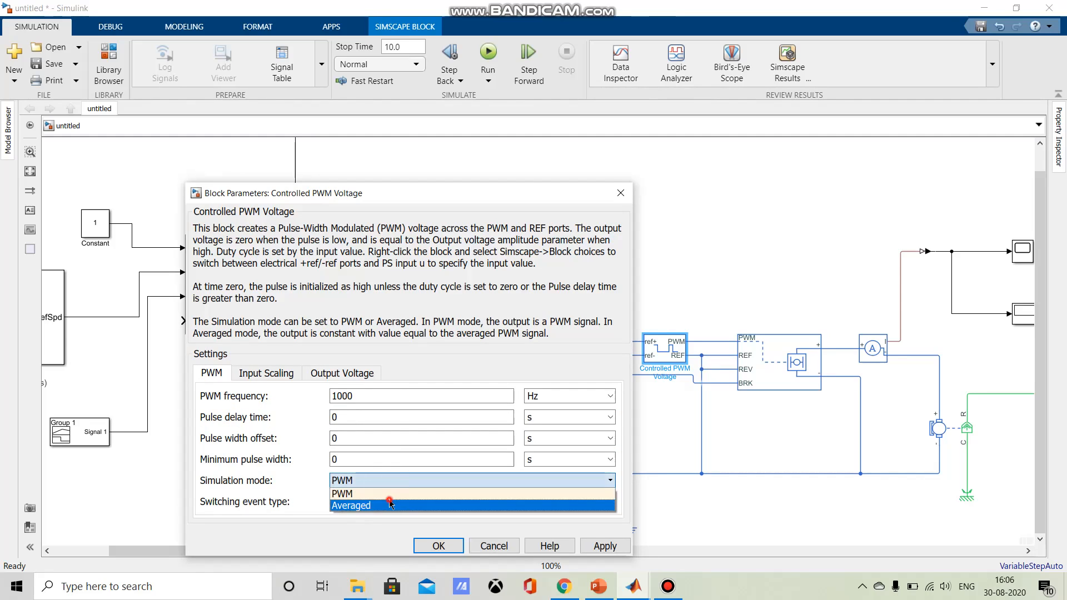
left_click(388, 500)
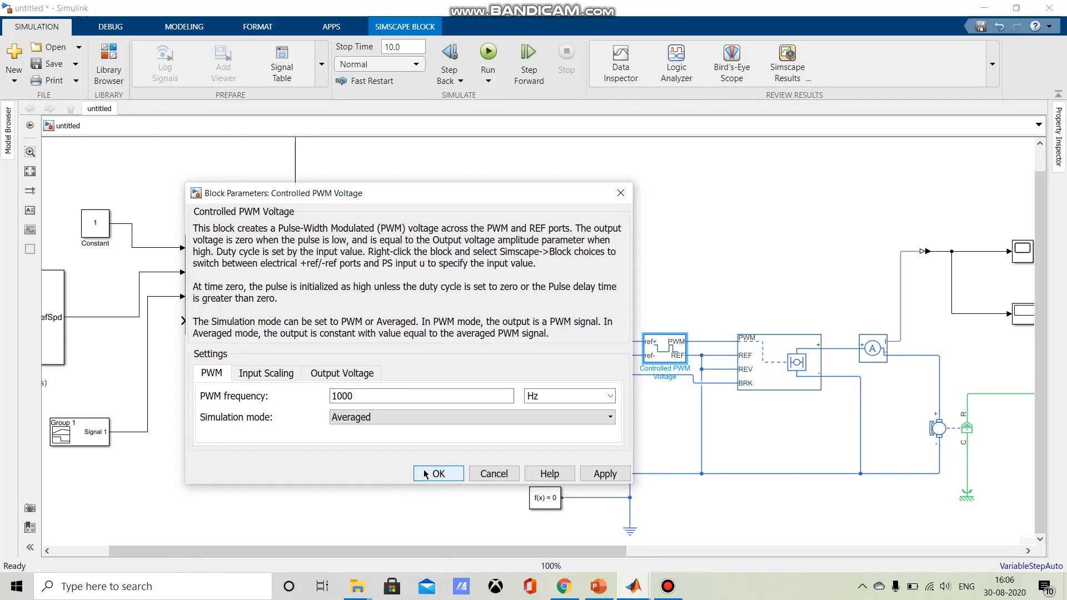
left_click(278, 374)
left_click(320, 374)
left_click(438, 474)
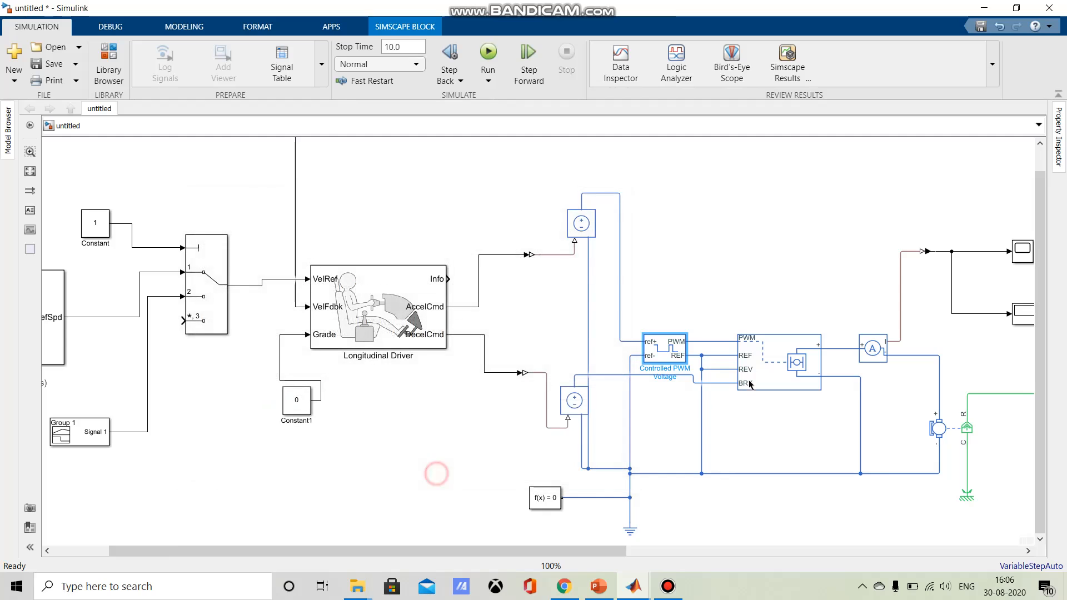
Step: In the H-Bridge input thresholds, set the enable, reverse and braking threshold voltages to 0.0001 V and the PWM signal amplitude to 1 V
double_click(744, 364)
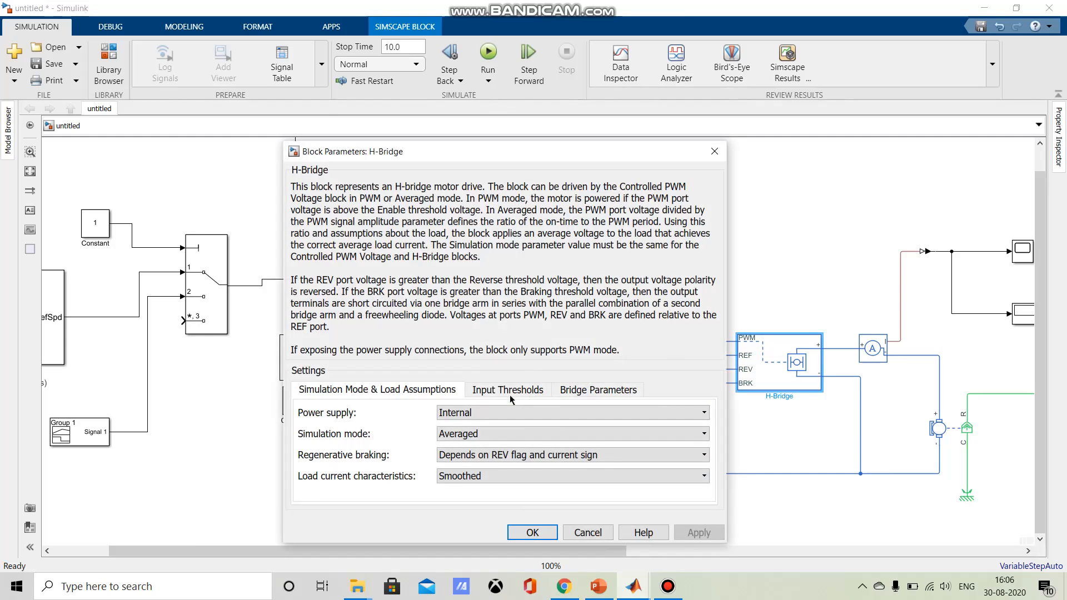
left_click(498, 396)
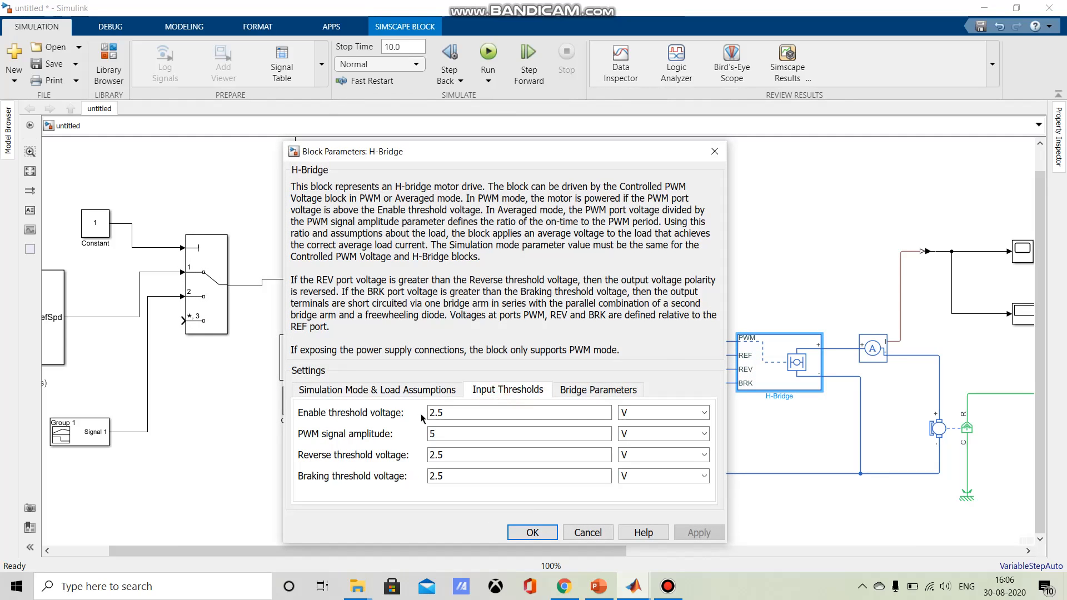
double_click(448, 413)
type("0.00")
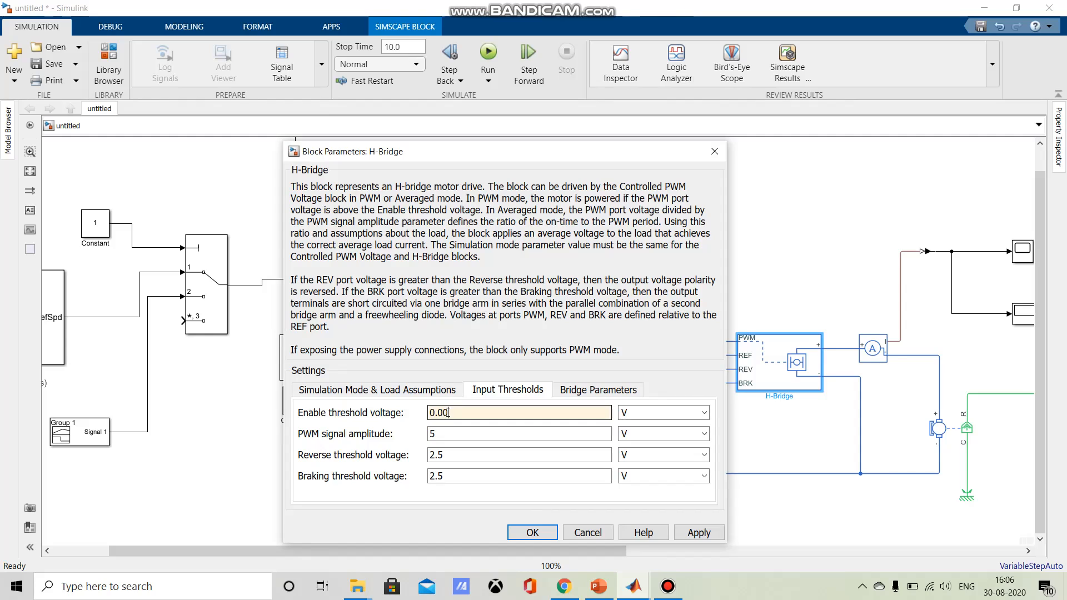
type("01")
double_click(433, 434)
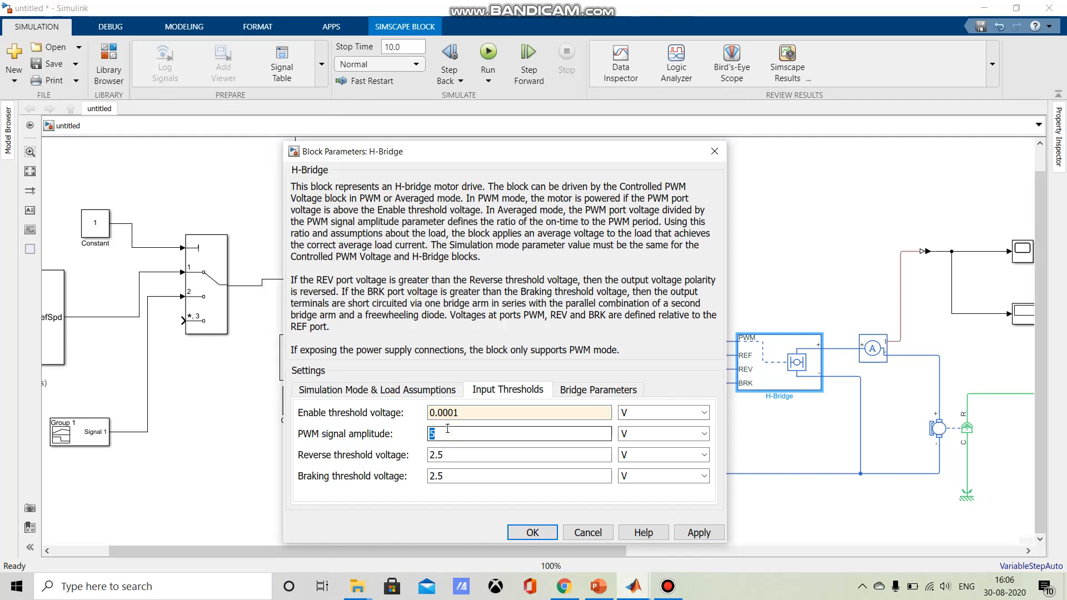
type("1")
double_click(447, 452)
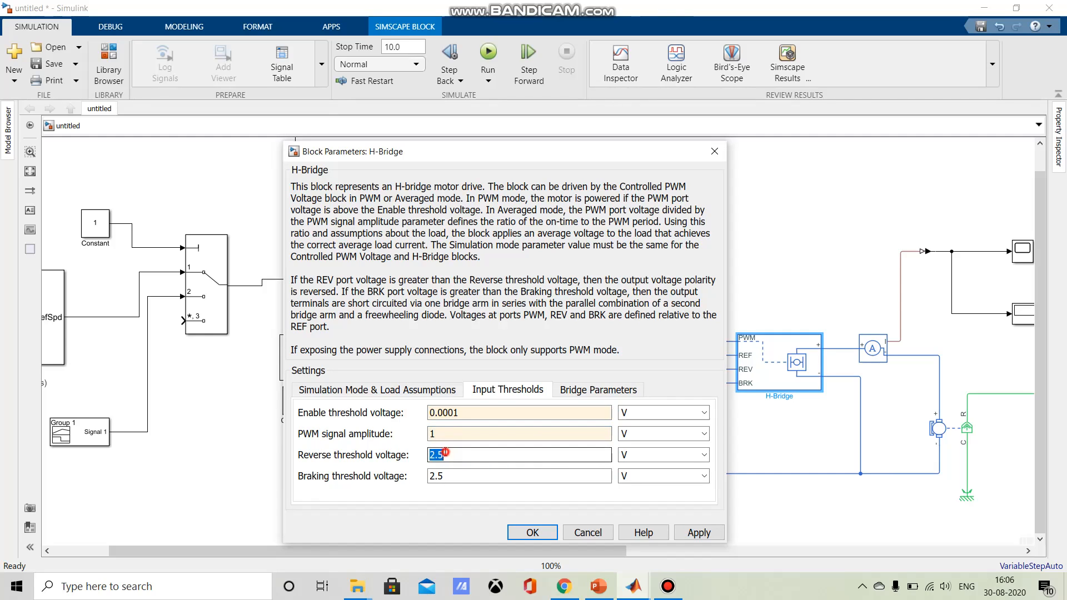
type("0.0001")
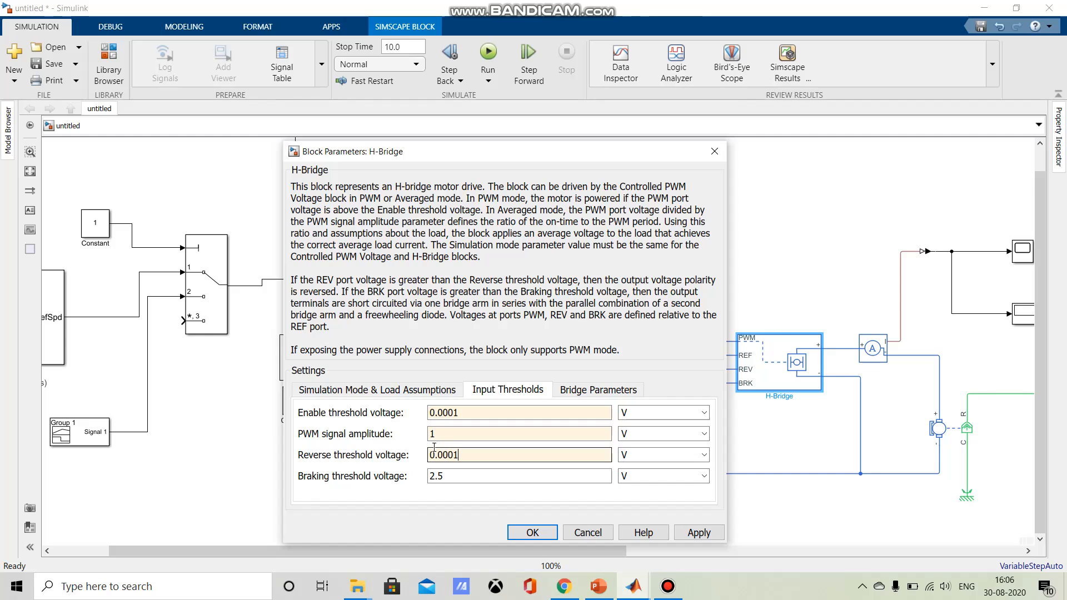
double_click(449, 474)
type("0.0001")
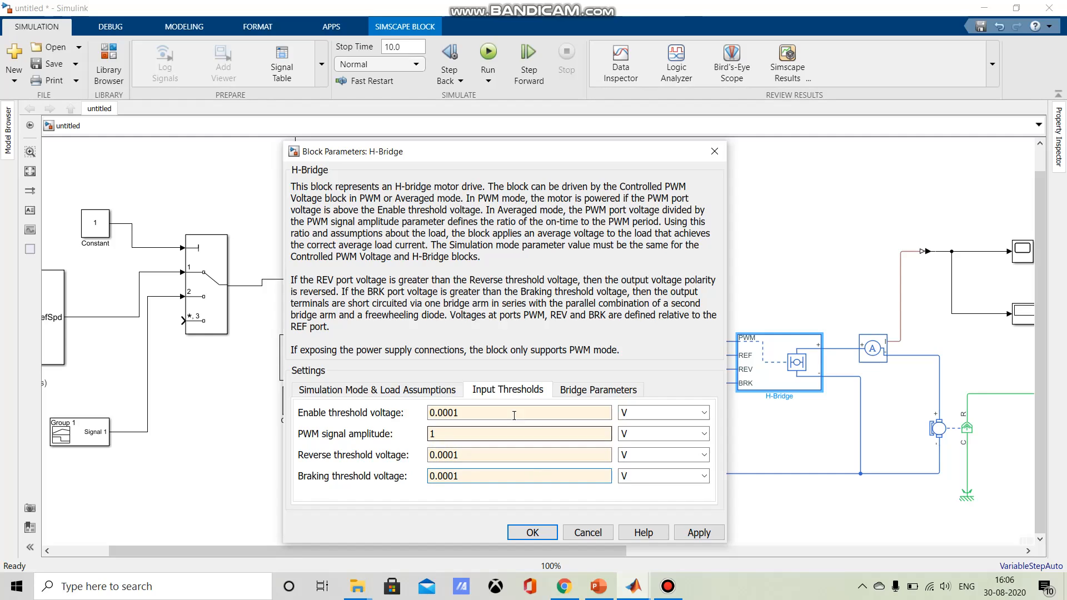
Step: Enter 48 V as the H-Bridge's output voltage amplitude and accept the block's parameters
left_click(573, 389)
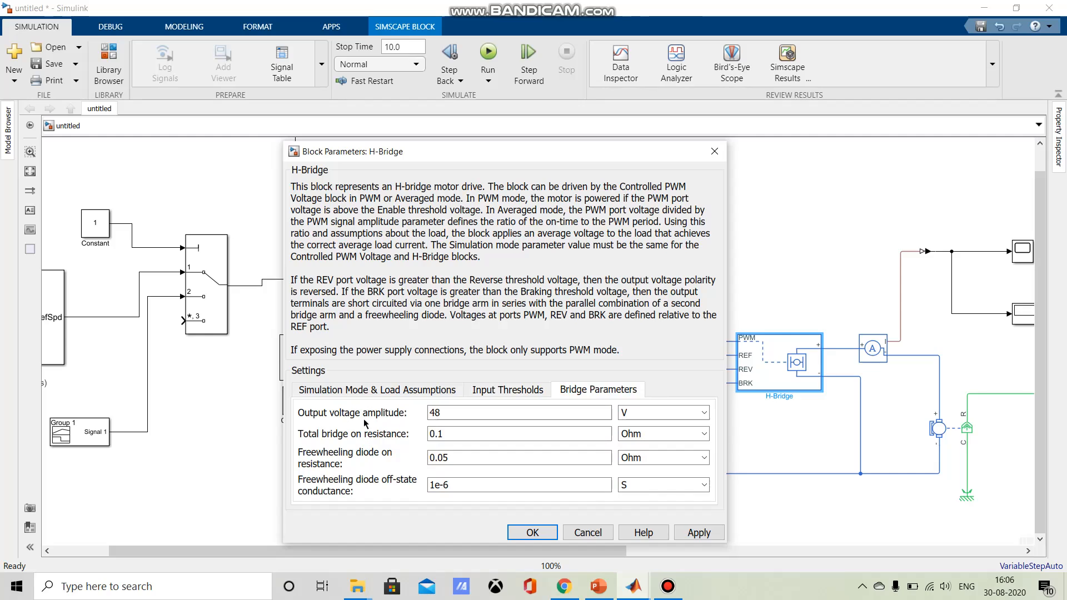
double_click(456, 412)
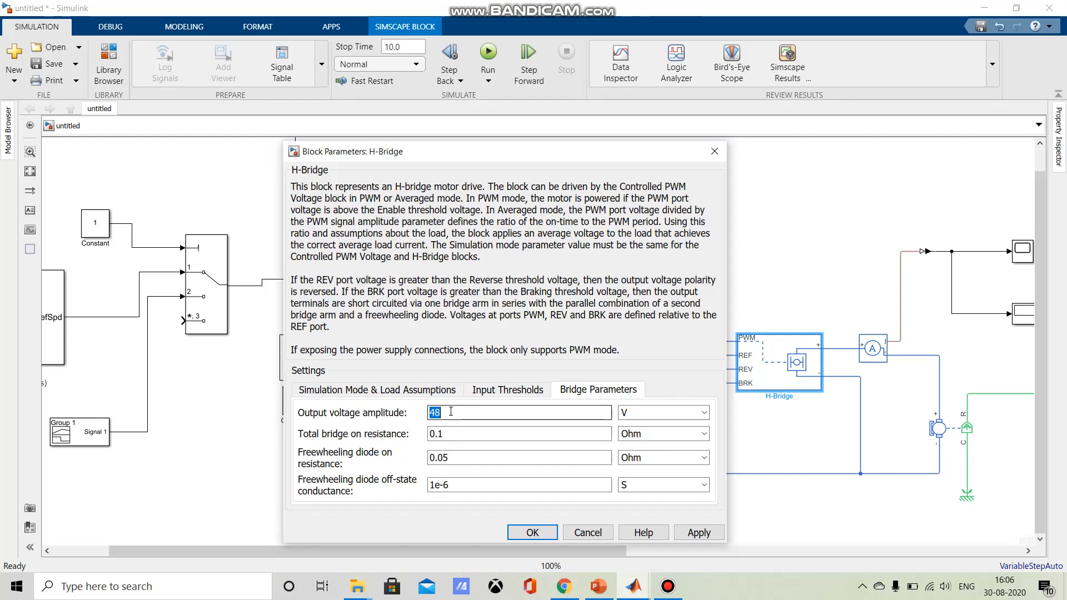
type("4")
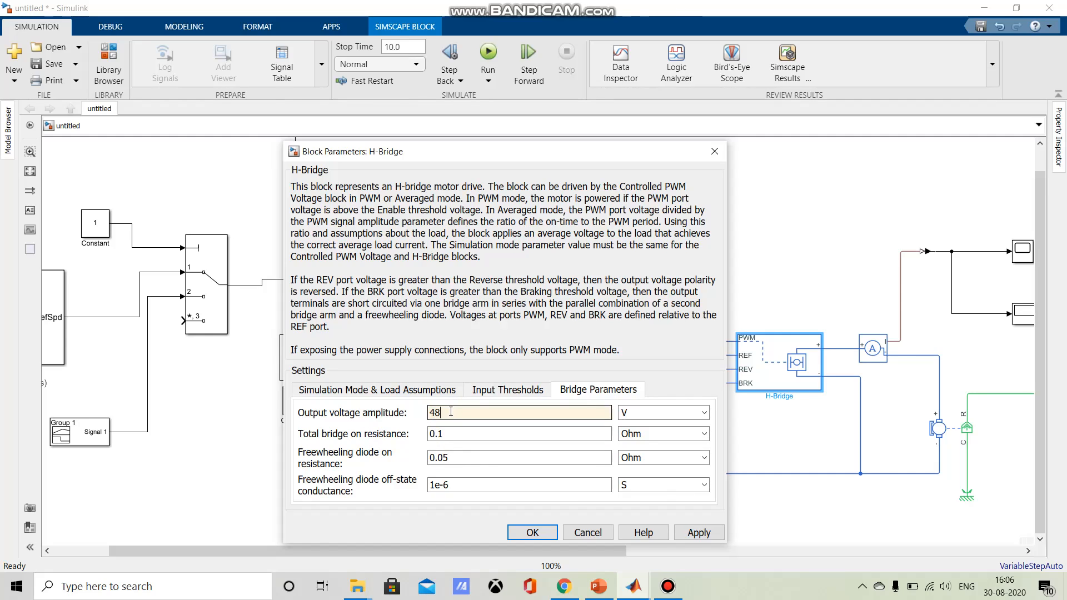
left_click(532, 532)
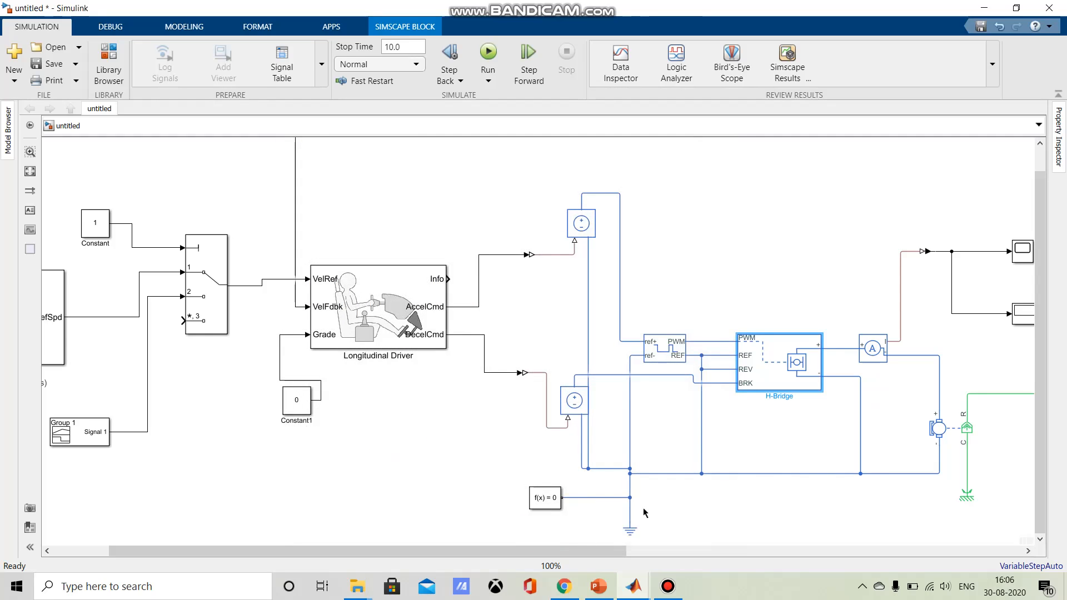
Step: Review the model's wiring from the Drive Cycle Source through the Longitudinal Driver and H-Bridge to the motor and drivetrain
left_click_drag(612, 550, 689, 549)
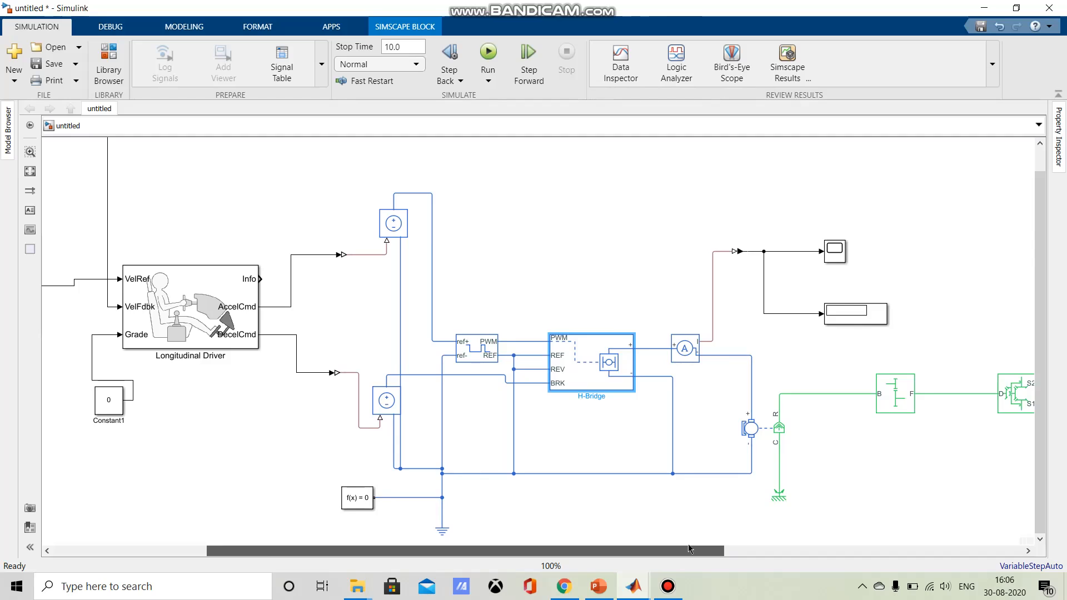
left_click_drag(688, 548, 642, 550)
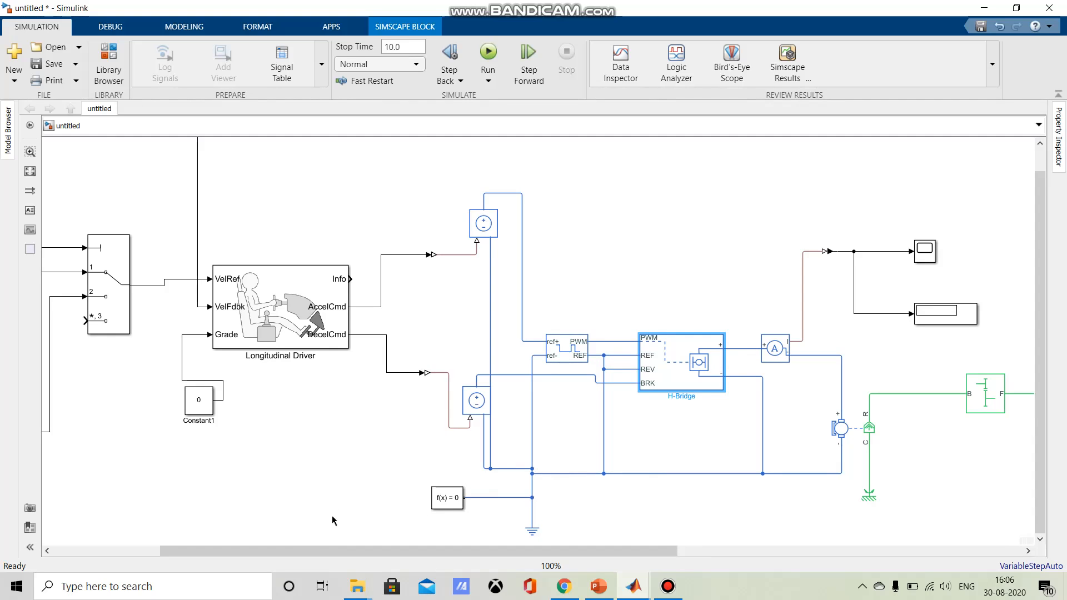
left_click_drag(321, 558, 214, 551)
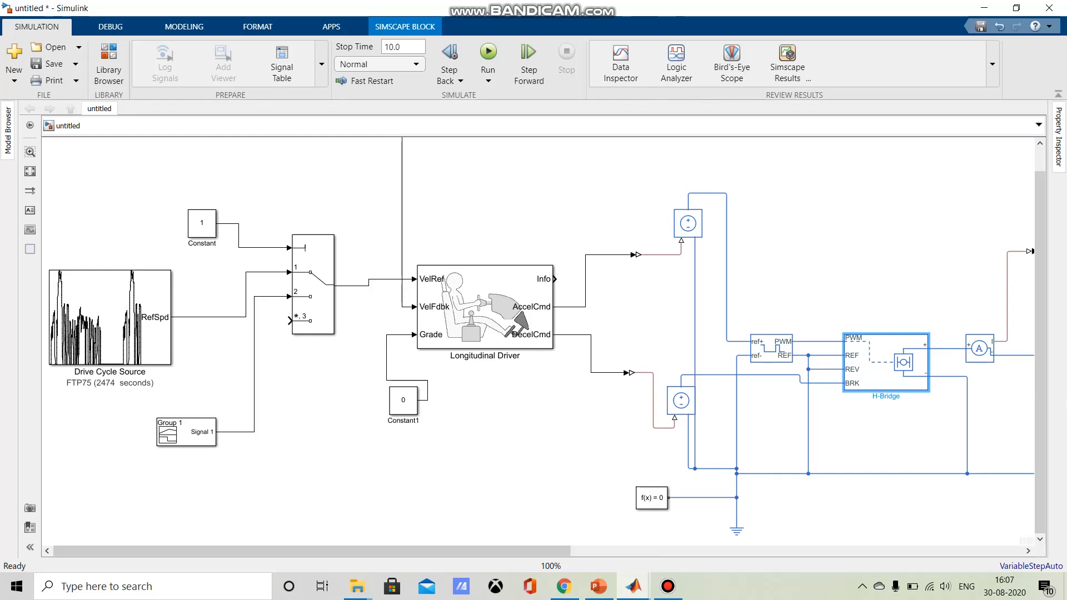
left_click_drag(1048, 384, 1049, 361)
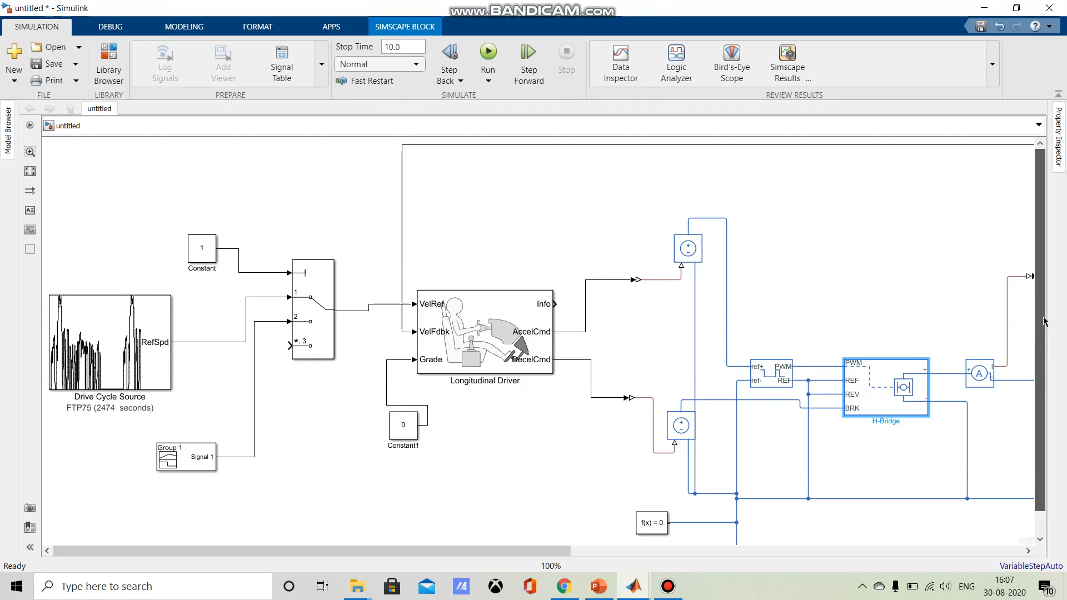
left_click_drag(1042, 320, 1042, 342)
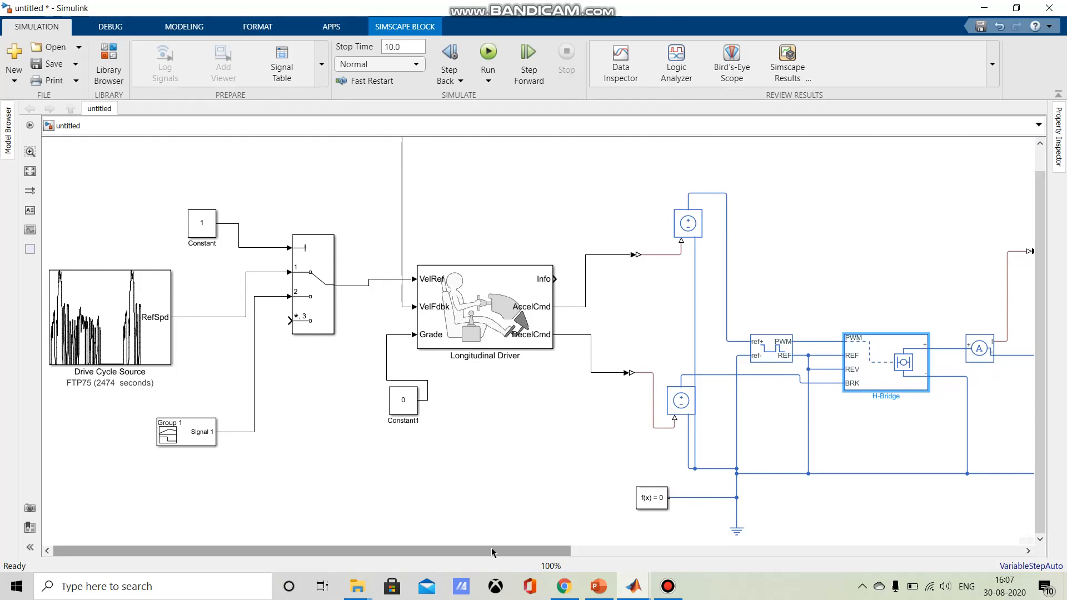
left_click_drag(492, 552, 576, 562)
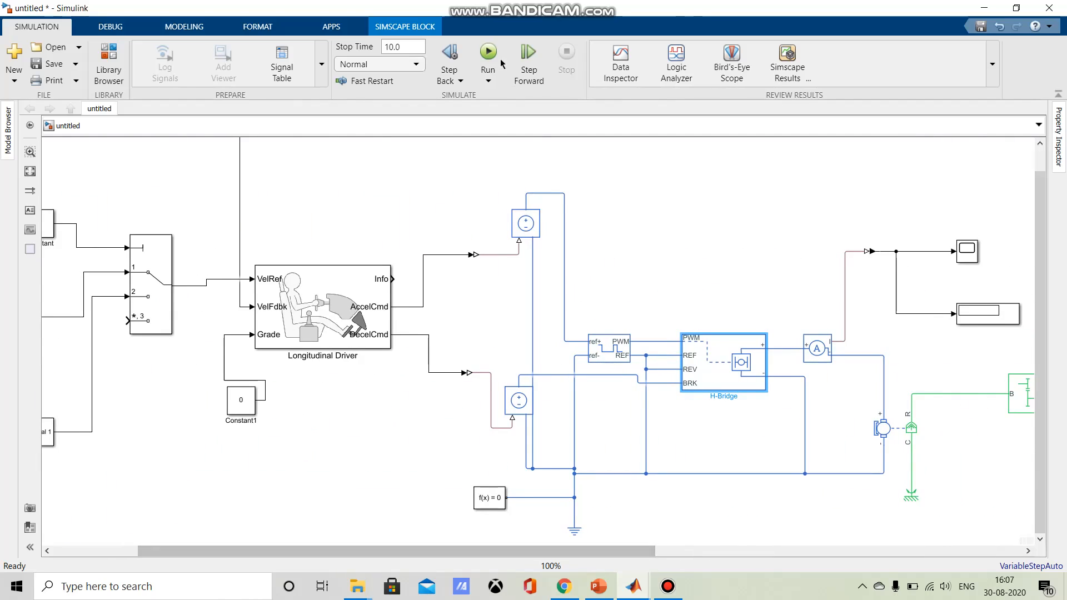
left_click_drag(435, 550, 350, 551)
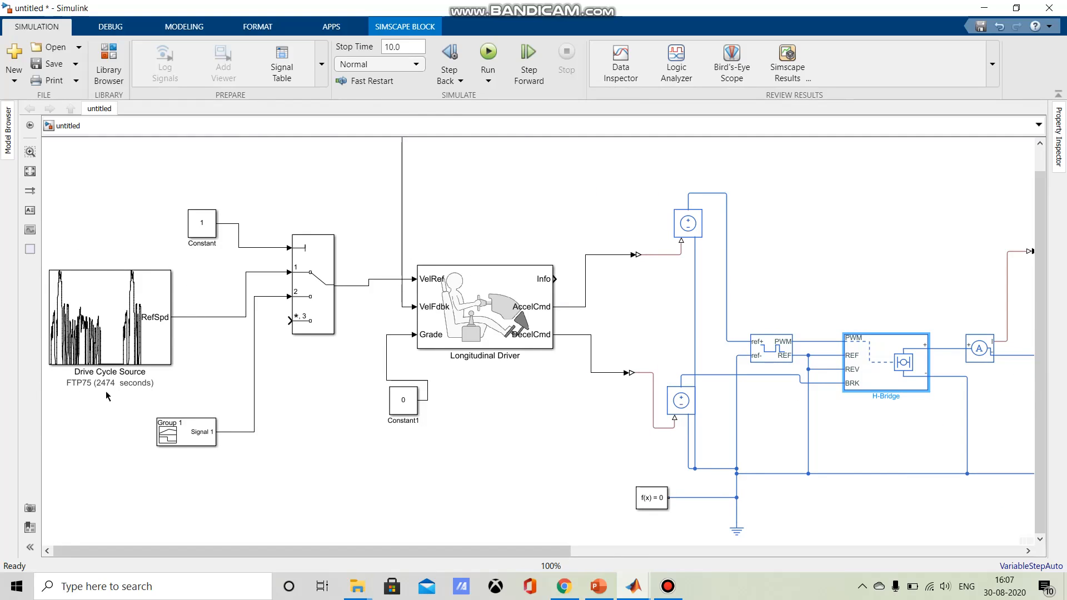
Step: Run the simulation with a stop time of 10 and view the vehicle velocity in its scope
left_click(407, 47)
type("100")
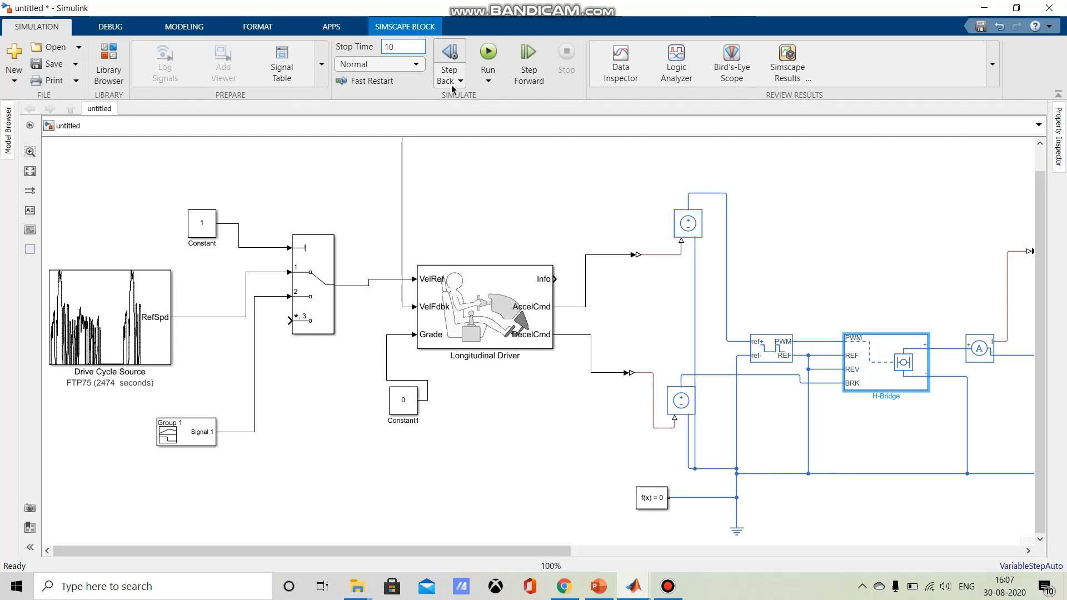
left_click(488, 53)
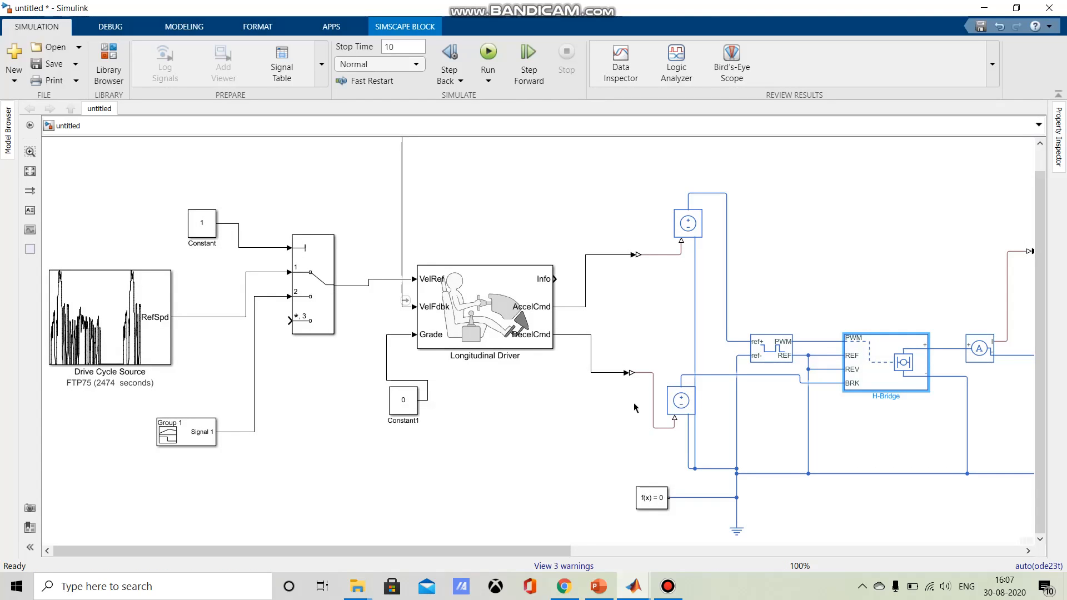
left_click_drag(523, 552, 974, 546)
left_click(982, 255)
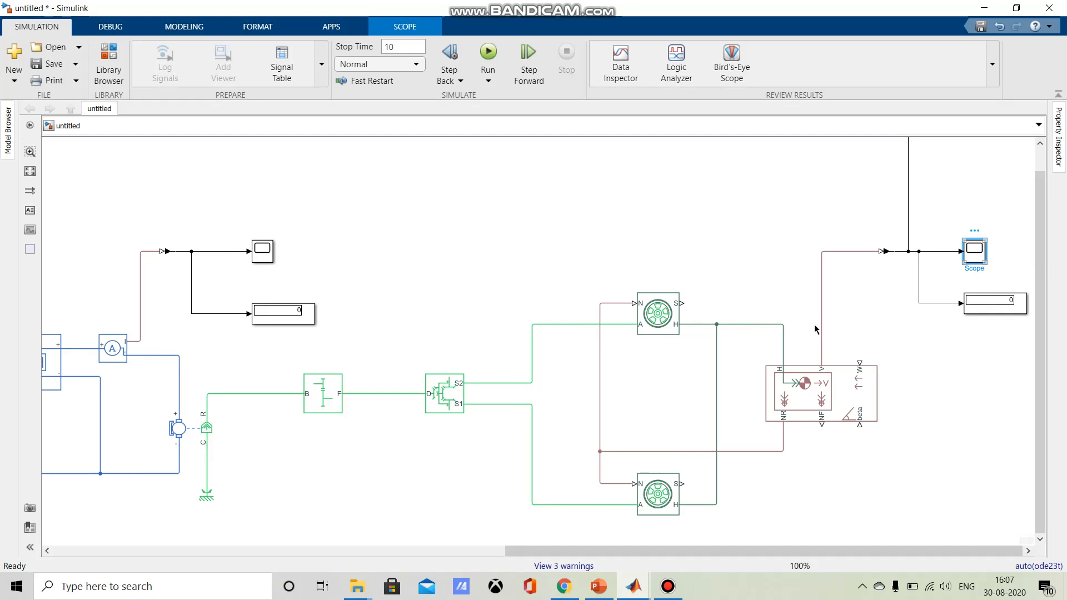
double_click(974, 251)
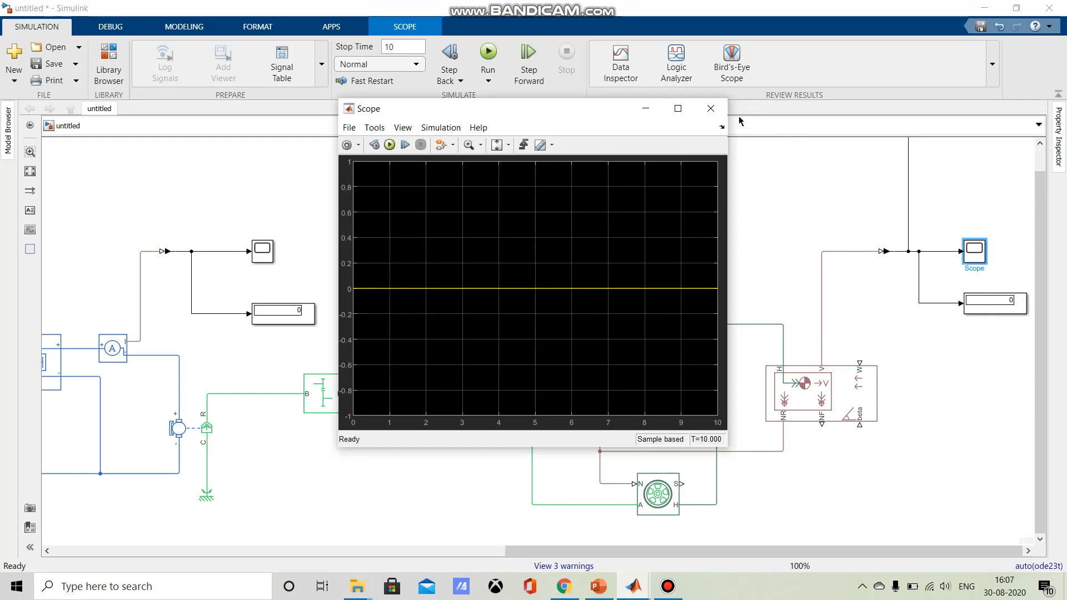
left_click(711, 109)
Step: Set the stop time to 1000, run the simulation and check the vehicle velocity curve in its scope
left_click_drag(703, 546, 230, 556)
left_click(422, 49)
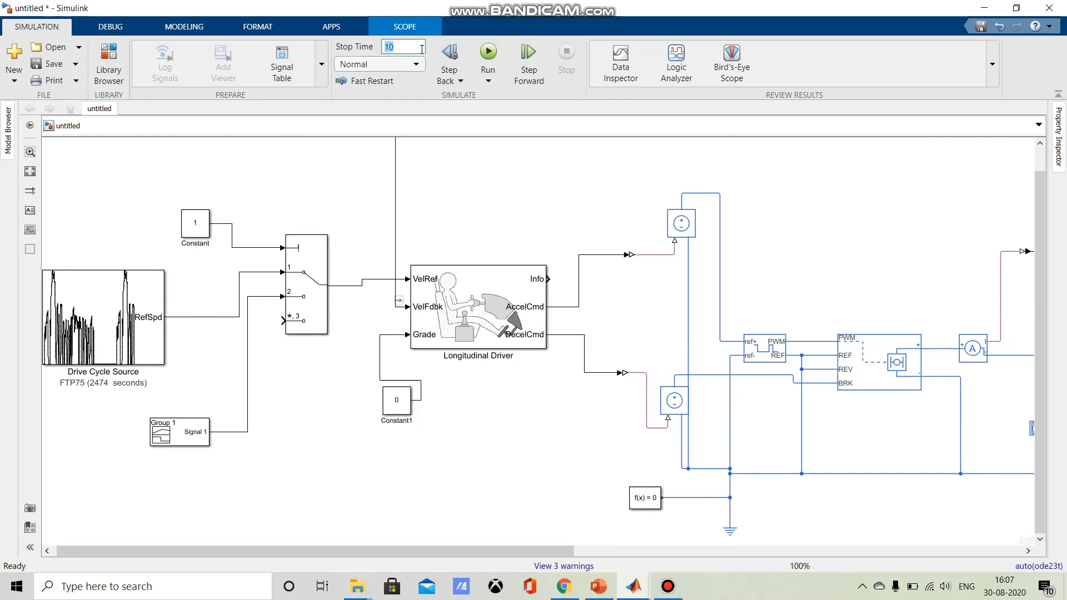
type("1")
left_click(492, 53)
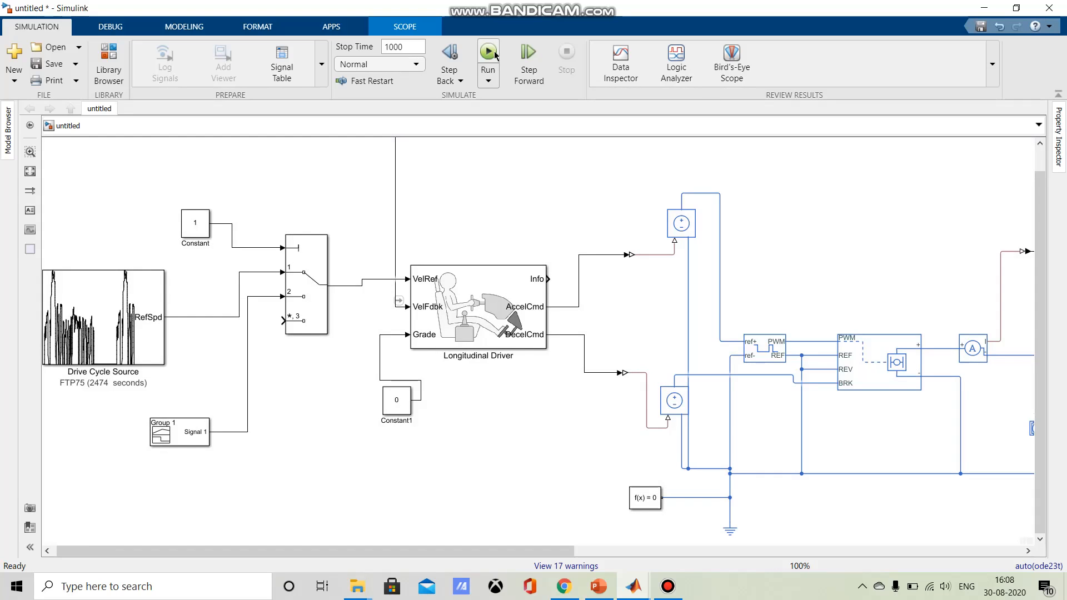
left_click_drag(479, 548, 1016, 497)
double_click(975, 251)
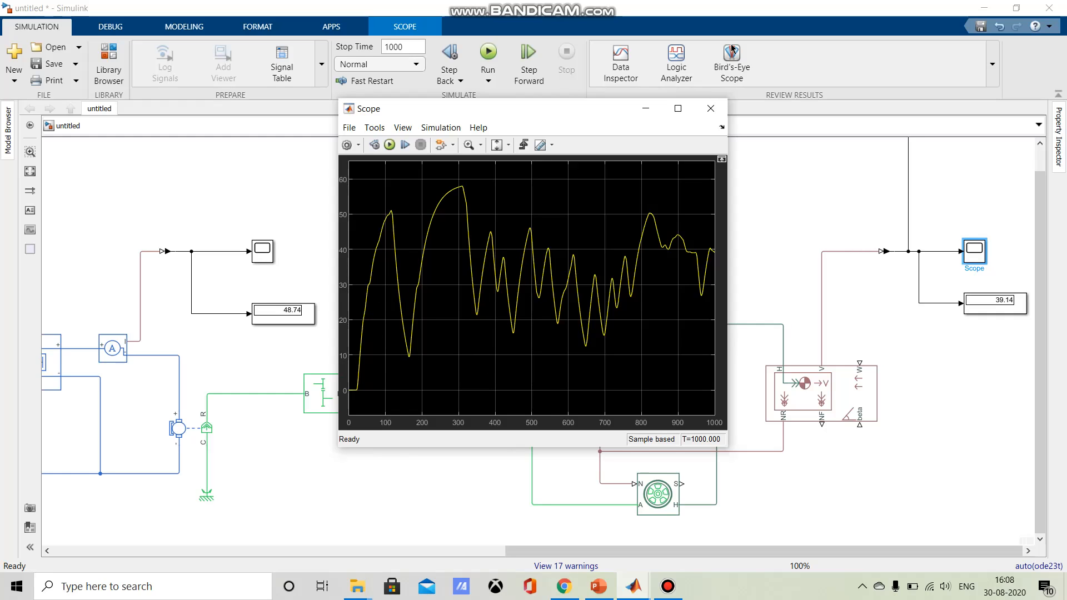
left_click(701, 113)
Step: Add a second input to the vehicle velocity scope and wire it to the reference speed line between the multiport switch and VelRef
left_click_drag(683, 552, 210, 596)
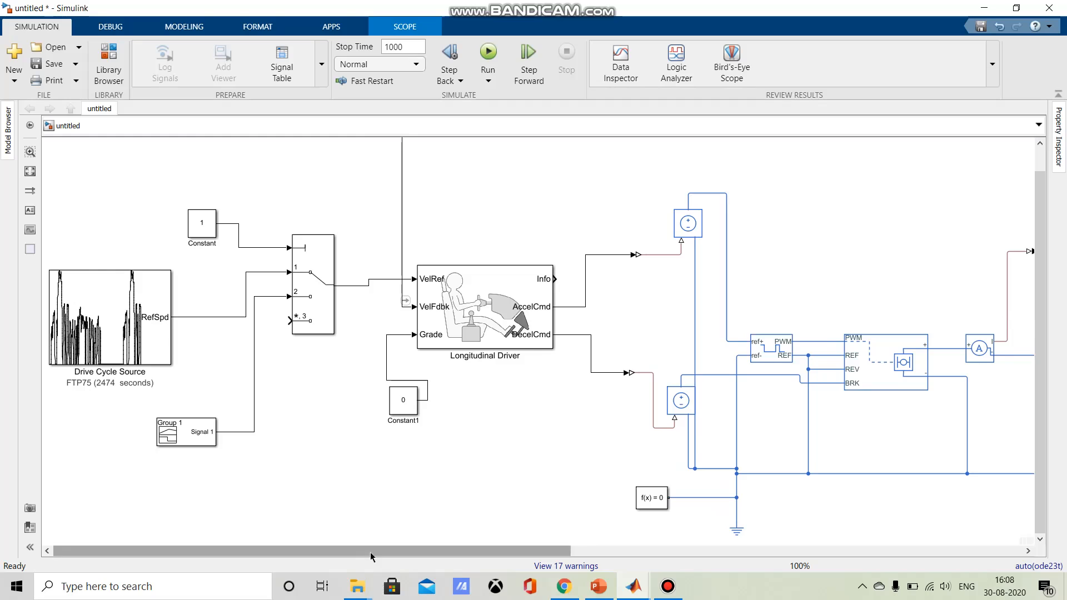
left_click_drag(369, 552, 974, 551)
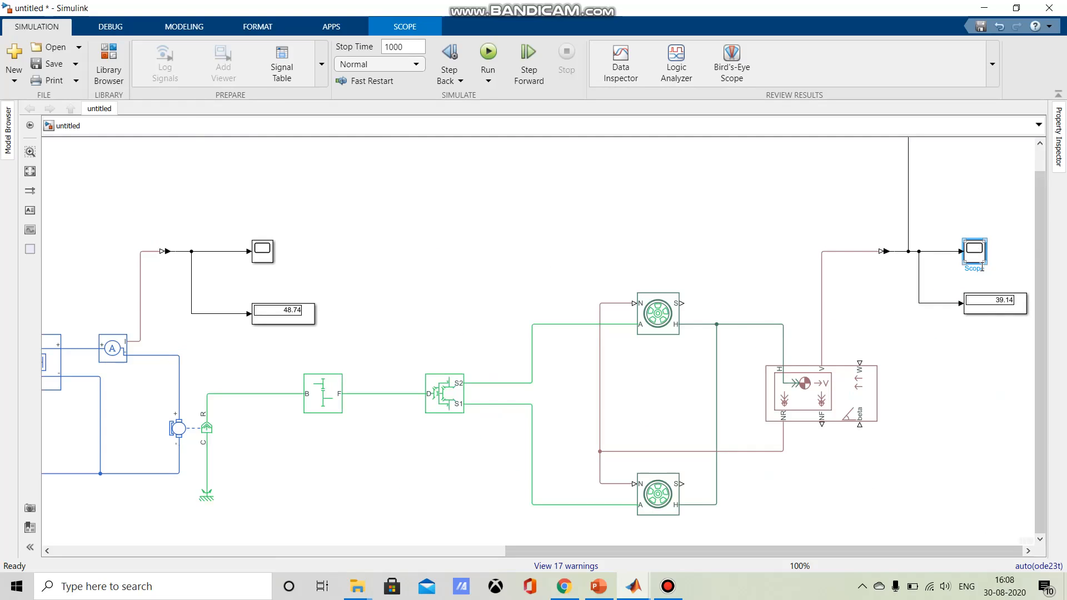
left_click(959, 257)
left_click(961, 256)
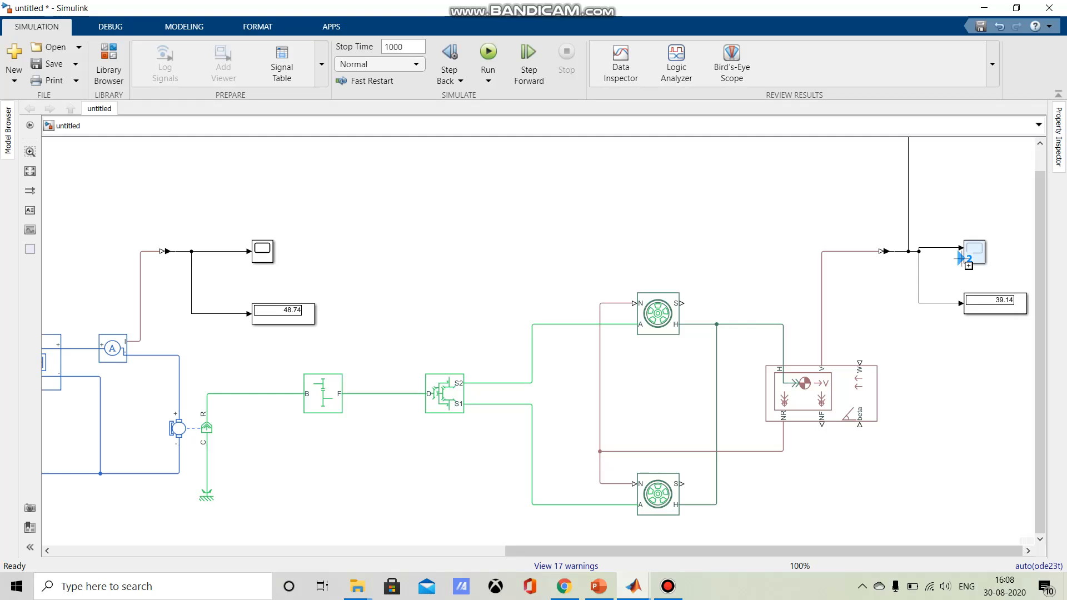
left_click_drag(560, 551, 647, 561)
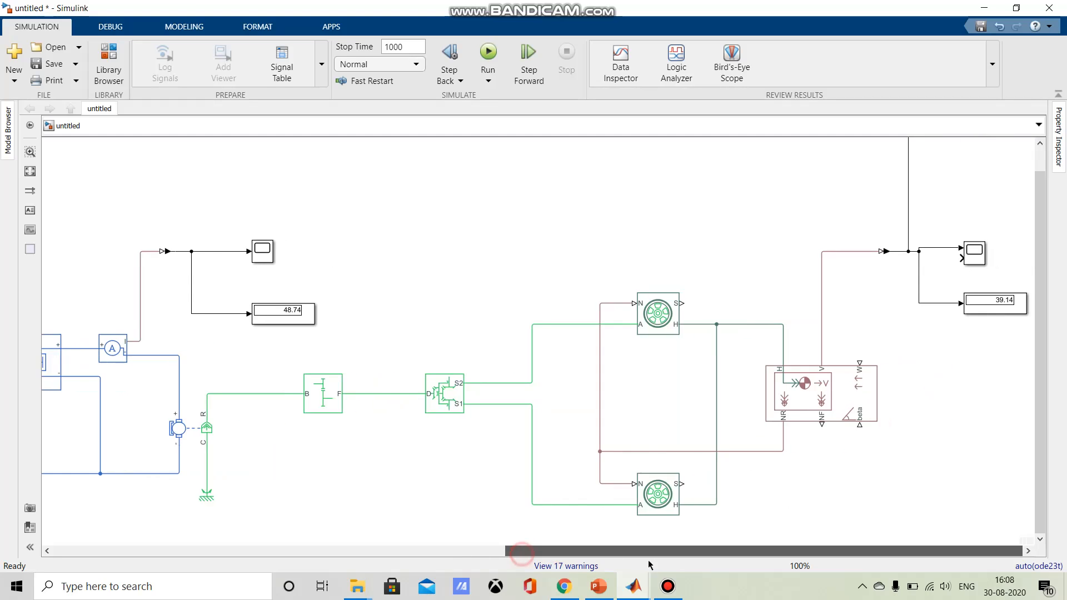
left_click(963, 260)
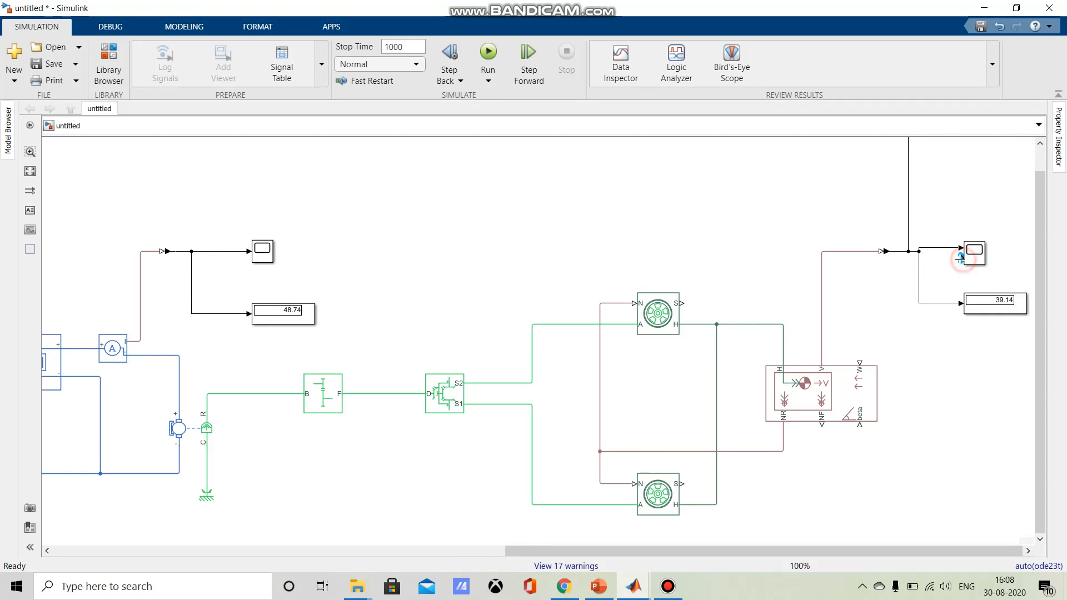
left_click_drag(507, 552, 117, 577)
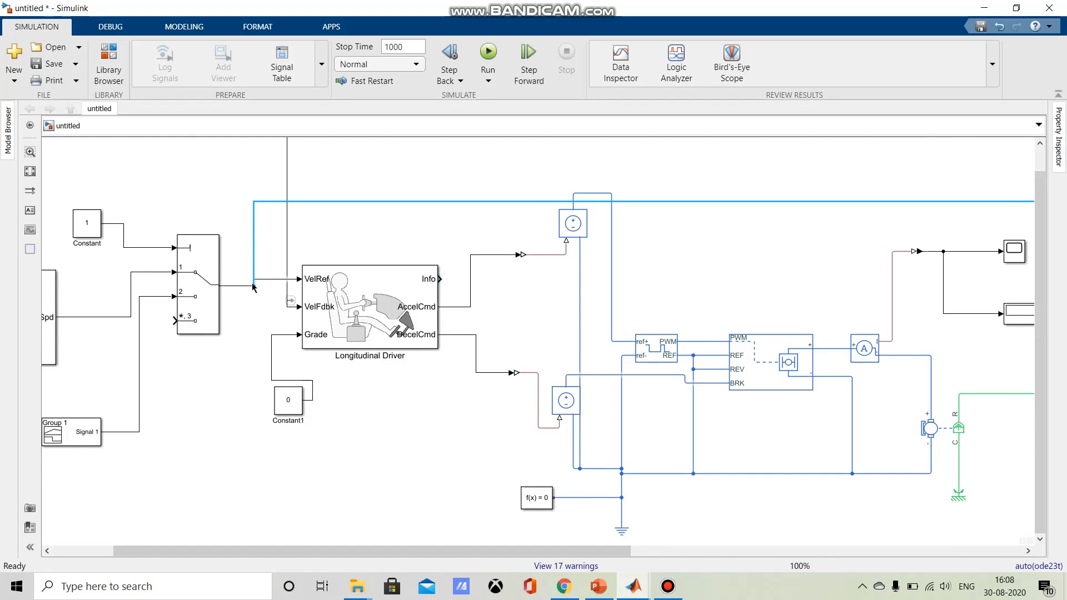
left_click(235, 286)
left_click(235, 287)
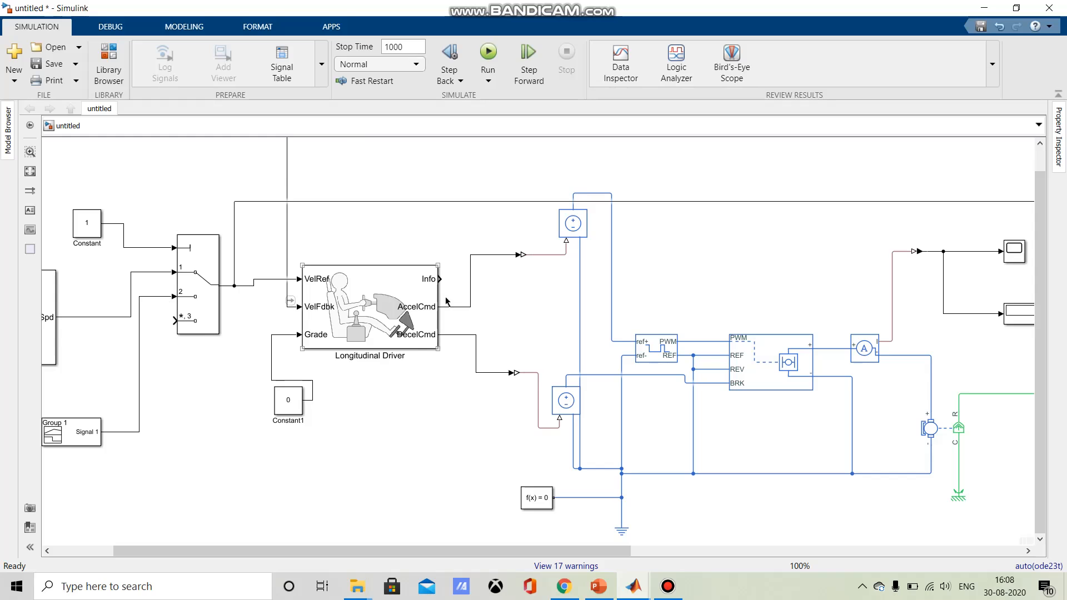
Step: Check the Longitudinal Driver's control type, velocity units and nominal gains in its block parameters
left_click(389, 321)
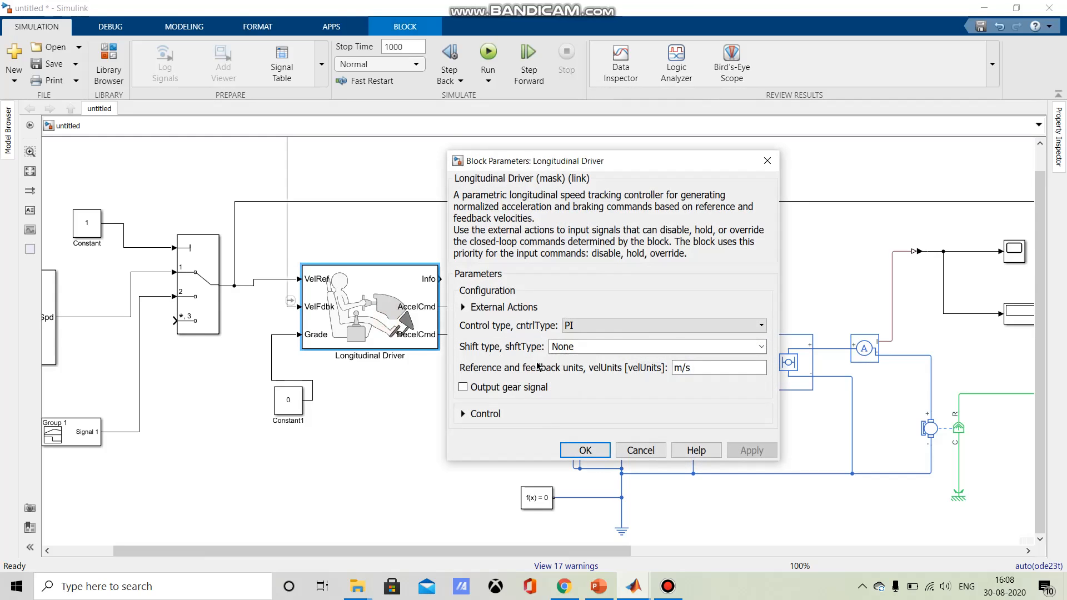
left_click(471, 418)
left_click(463, 415)
scroll(585, 469, "down", 1)
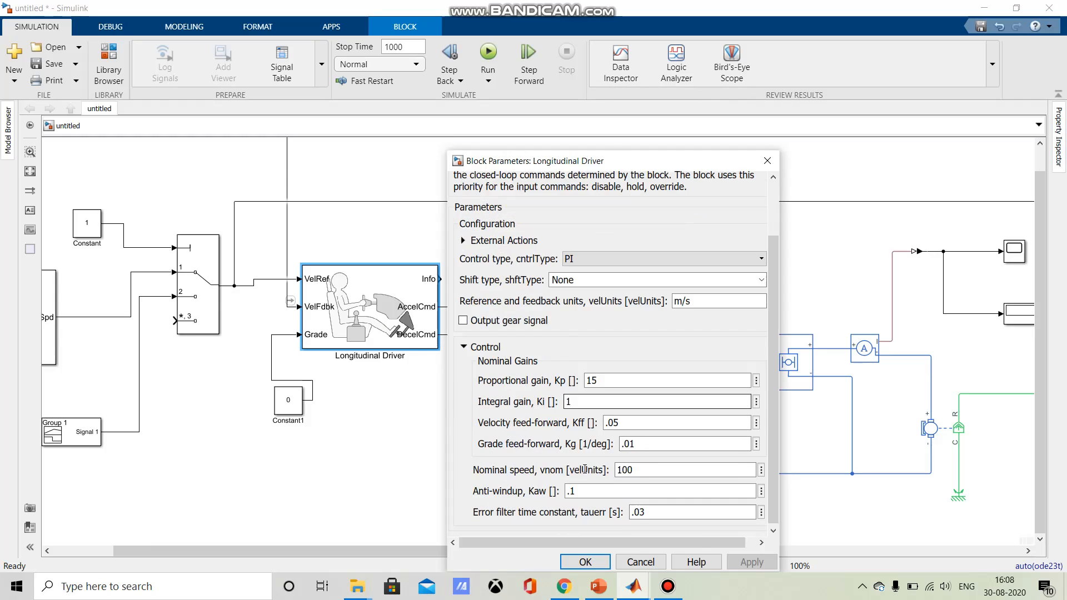
scroll(585, 469, "up", 1)
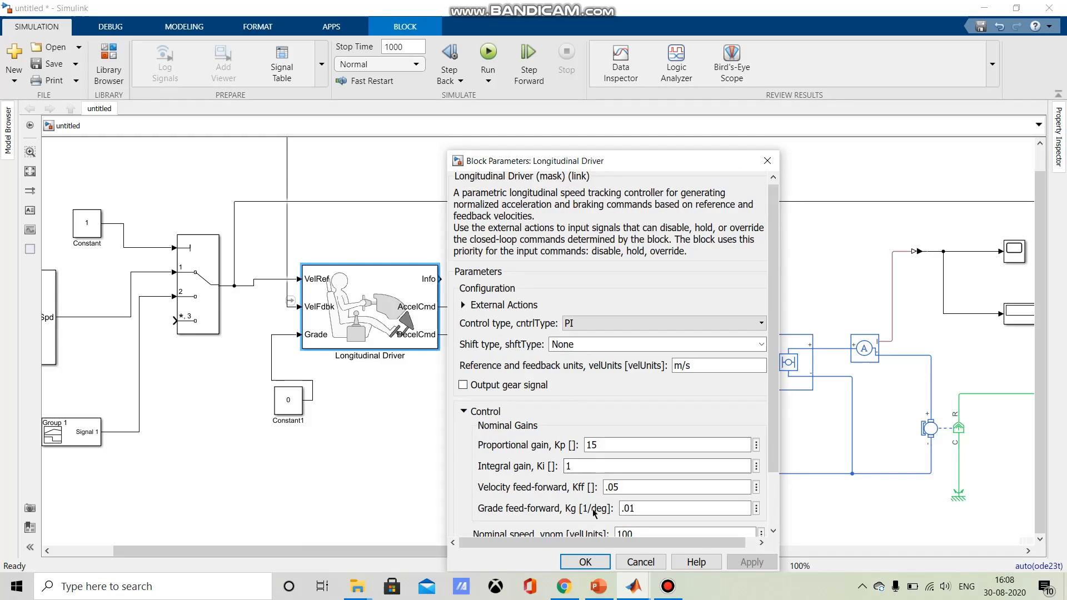
left_click(570, 563)
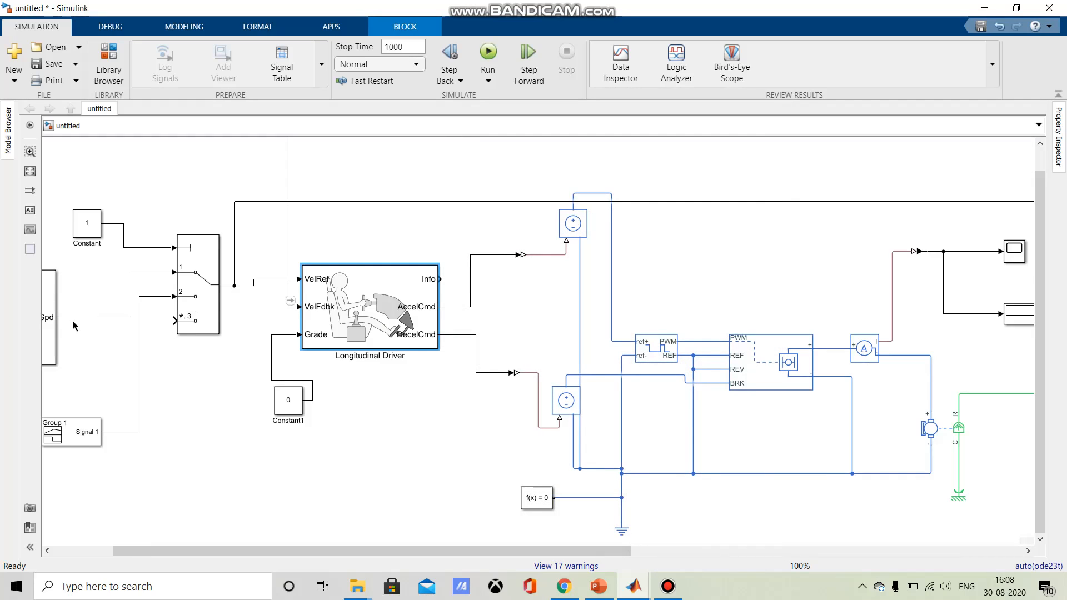
Step: Set the Drive Cycle Source's output velocity units to km/hr and accept the change
left_click_drag(234, 551, 173, 551)
double_click(106, 351)
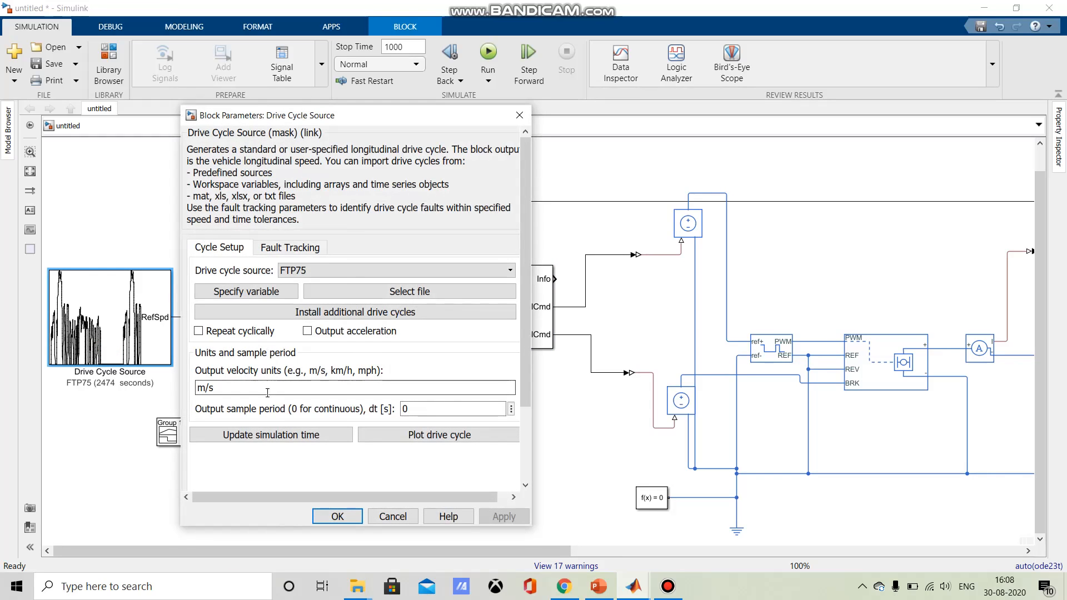
double_click(234, 387)
type("km")
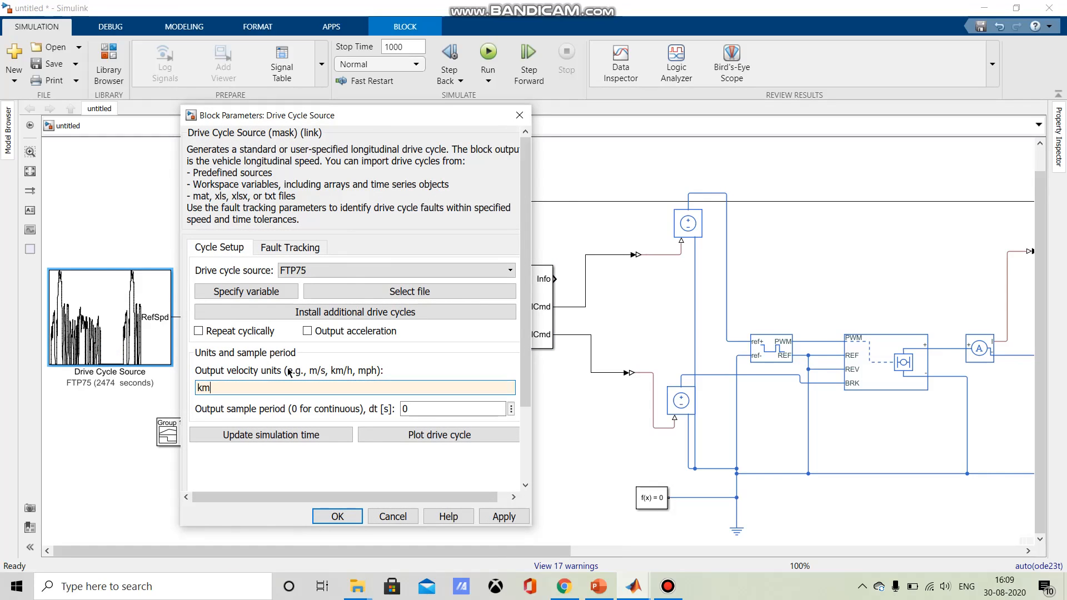
type("/s")
key("BackSpace")
type("hr")
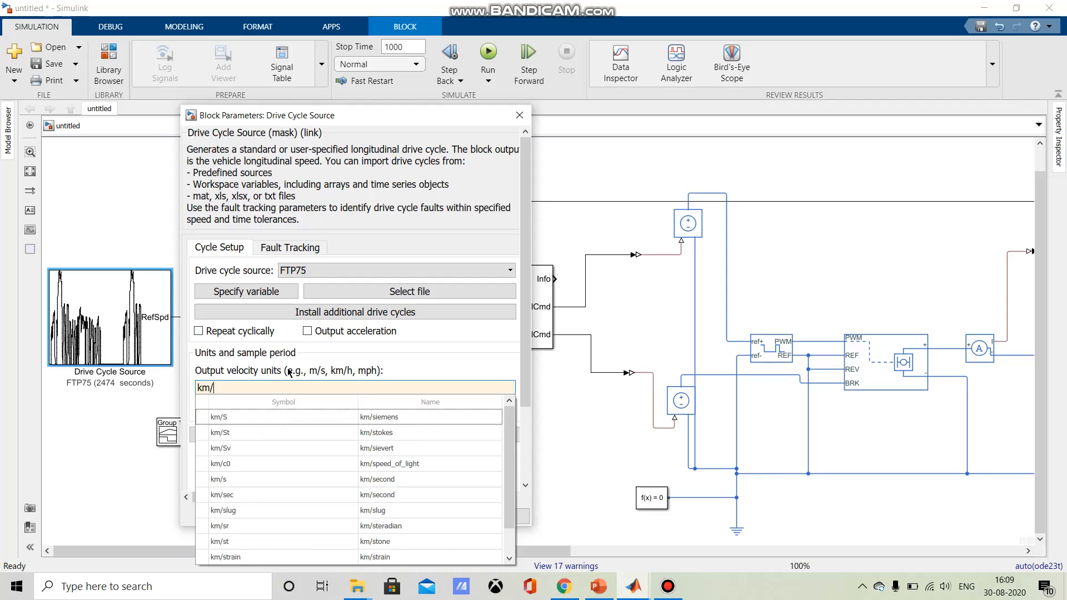
left_click(290, 373)
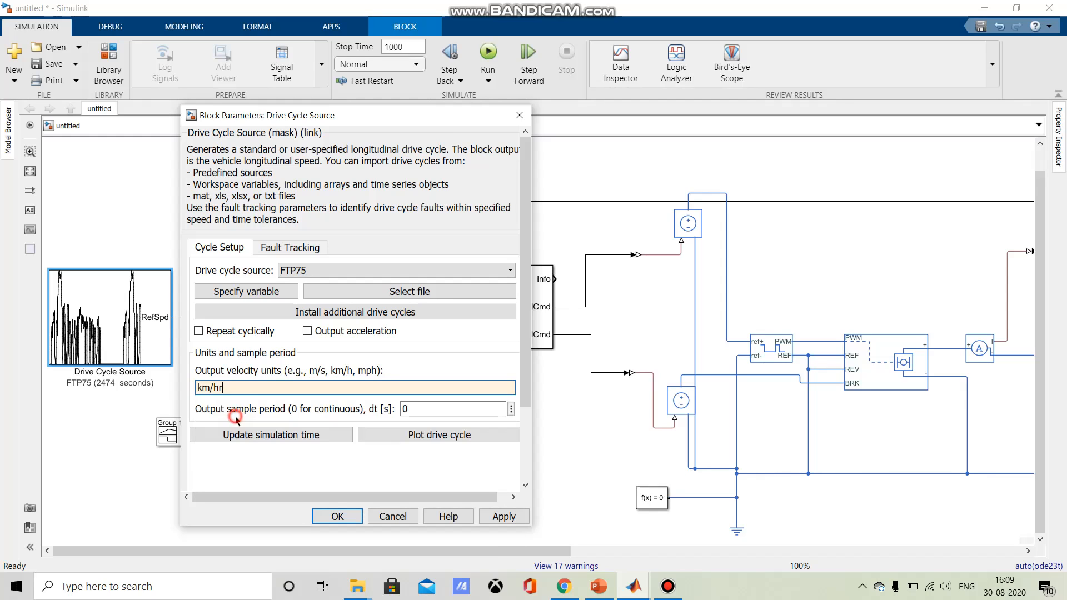
left_click(338, 517)
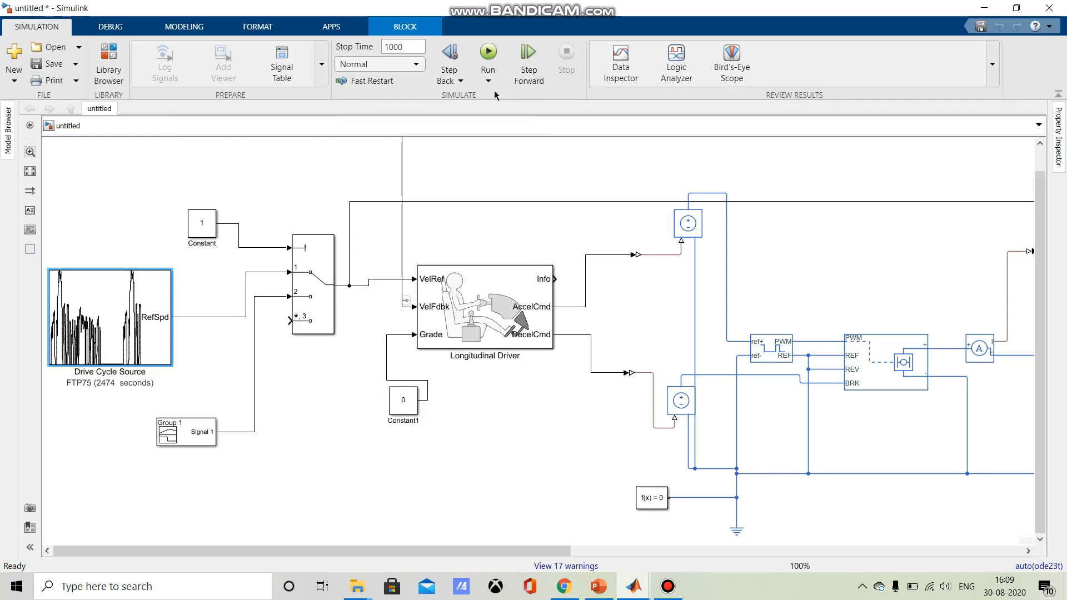
Step: Run the simulation and compare the vehicle velocity with the drive cycle reference in the velocity scope
left_click(497, 60)
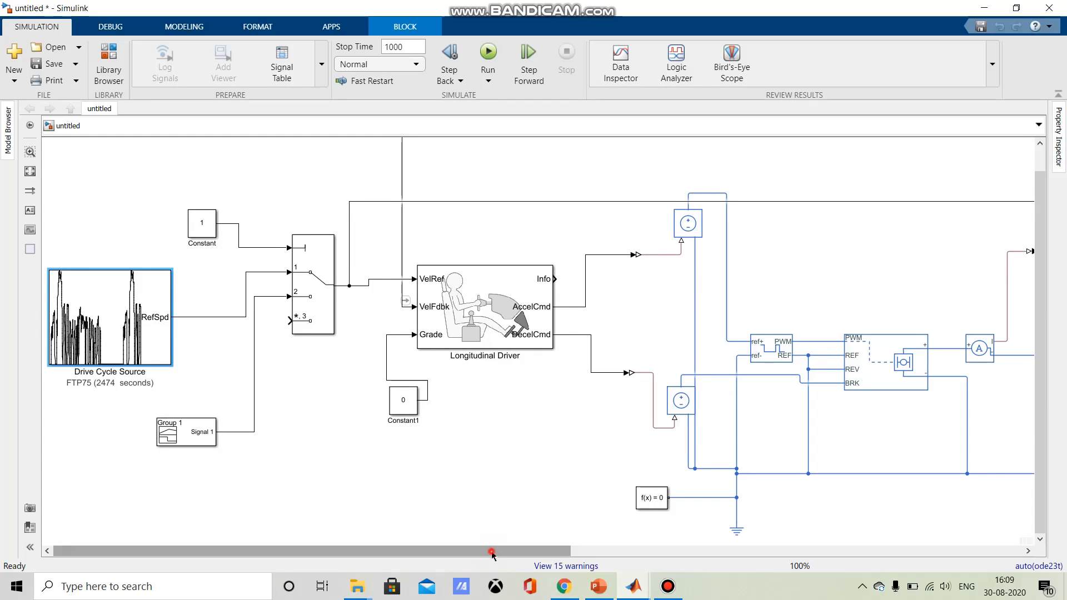
left_click_drag(508, 550, 960, 550)
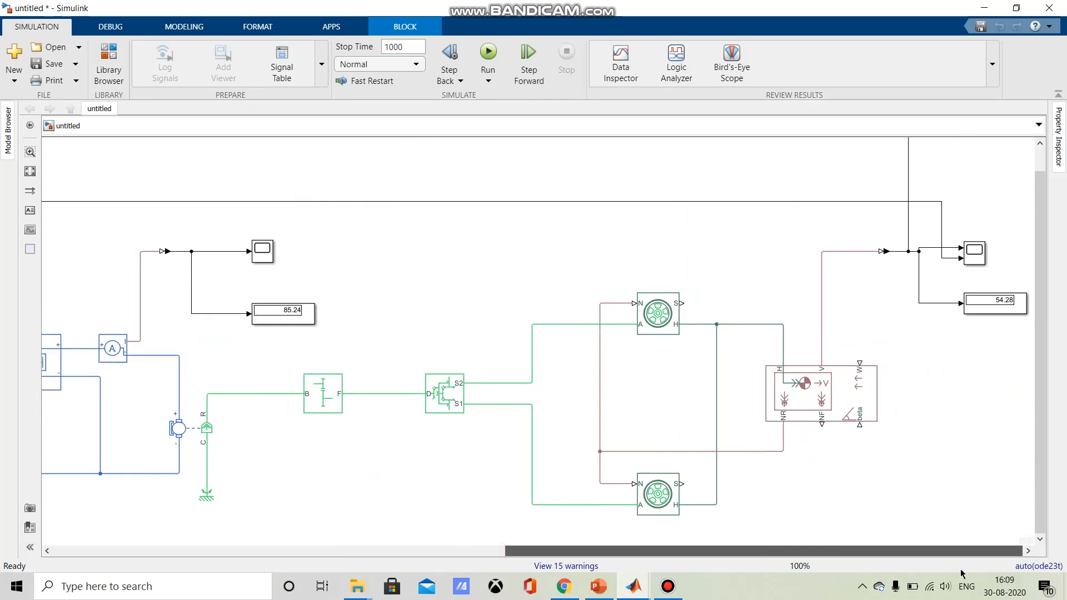
double_click(975, 260)
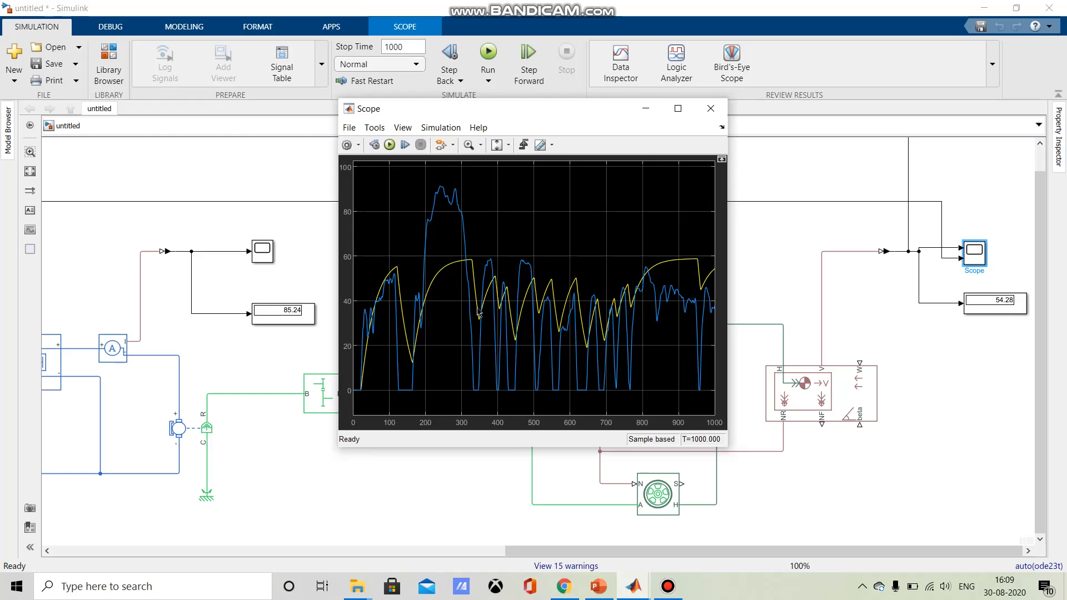
left_click(710, 110)
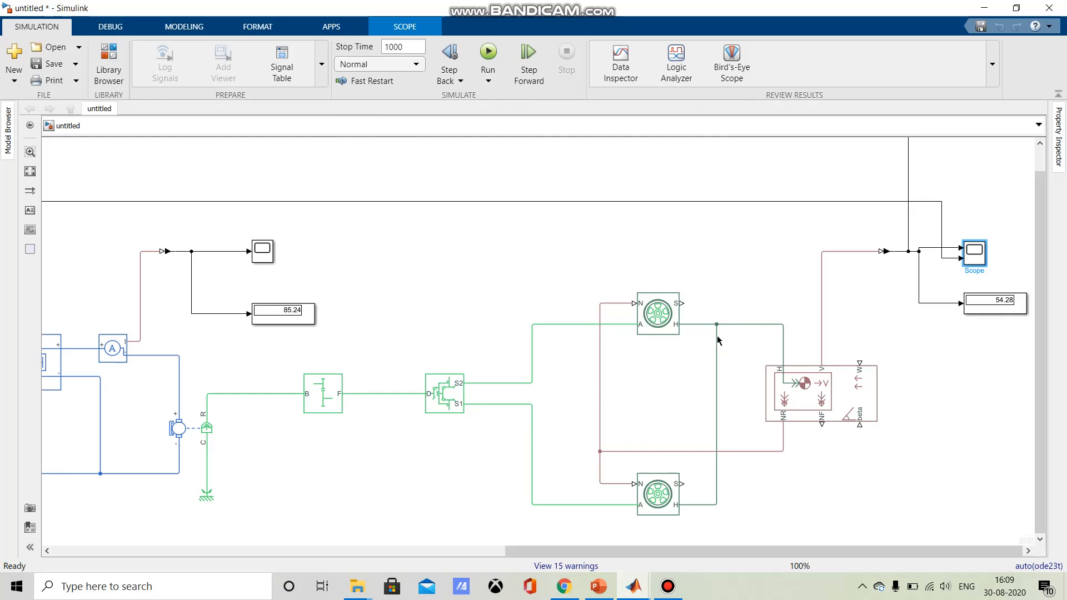
Step: View the velocity scope of the sms model to compare vehicle speed with the reference, and close it
left_click(789, 395)
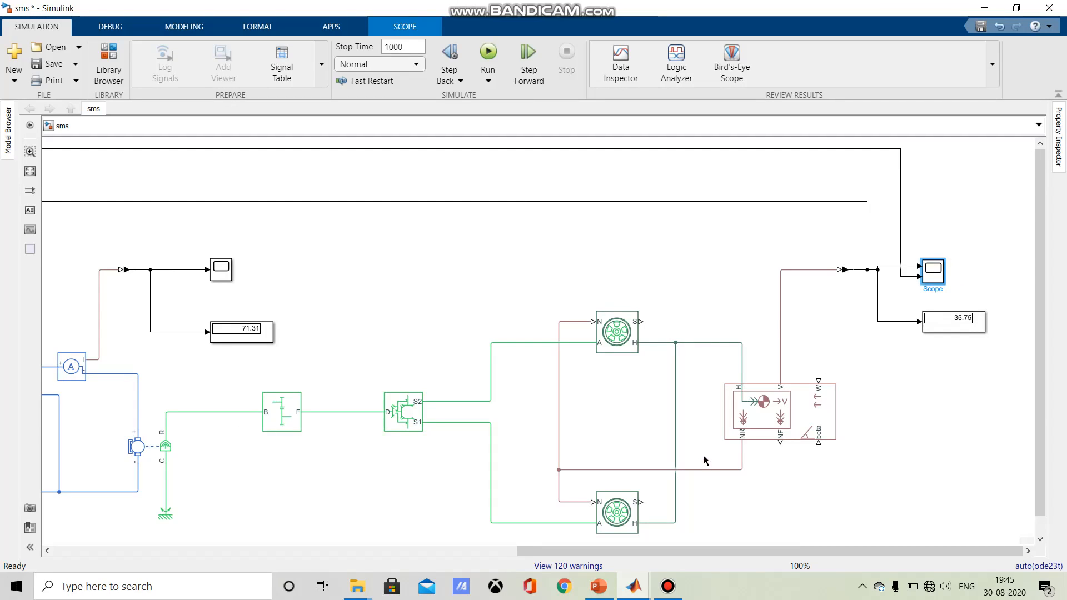
left_click(747, 430)
left_click(867, 411)
double_click(935, 277)
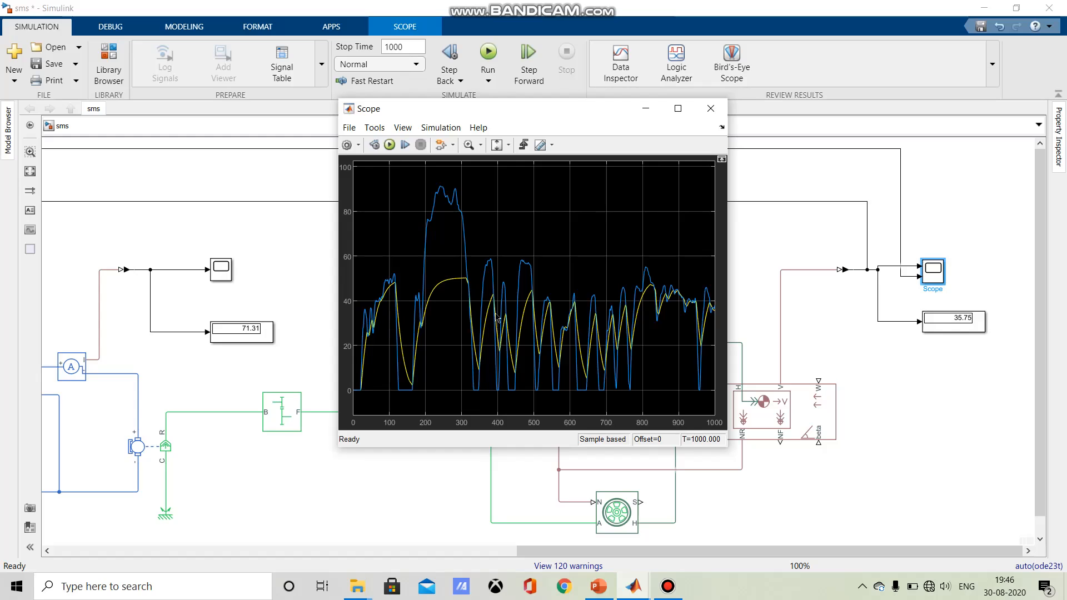
left_click(711, 108)
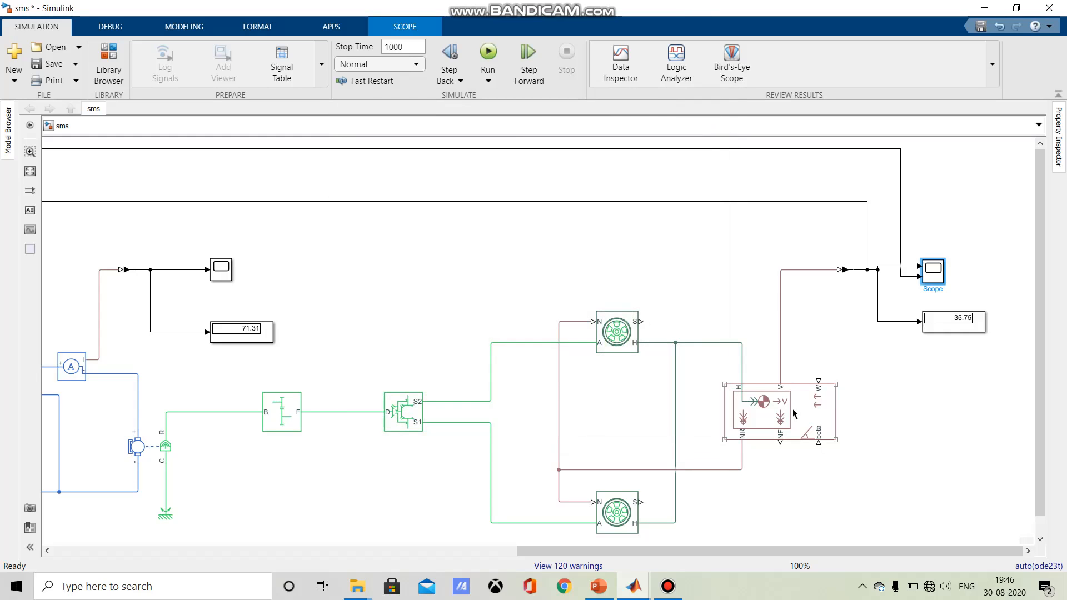
Step: Set the Vehicle Body's mass to 500 kg
left_click(793, 411)
double_click(737, 438)
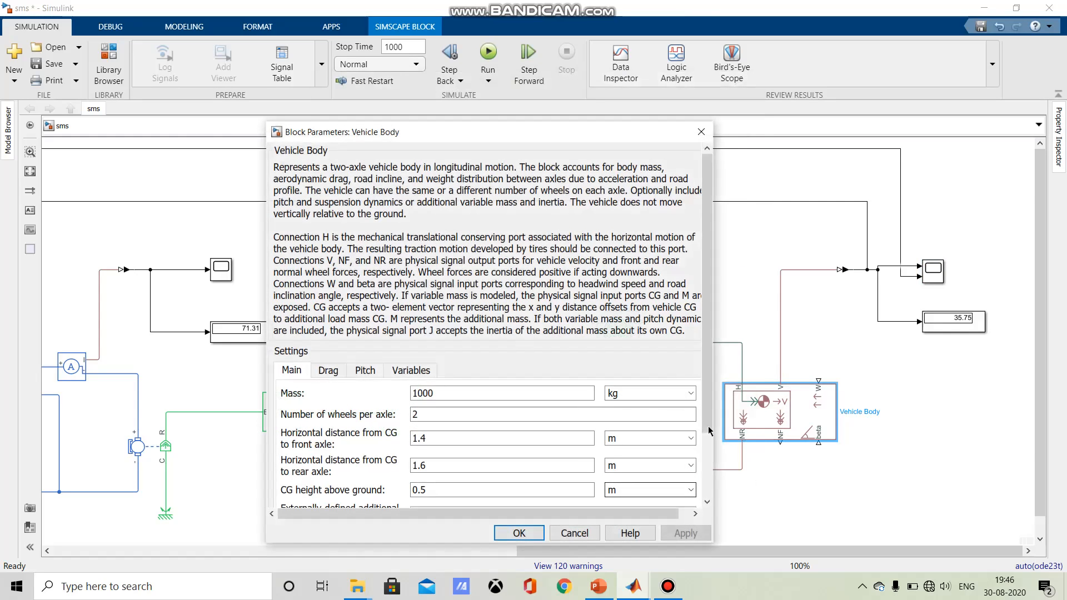
double_click(548, 392)
type("5")
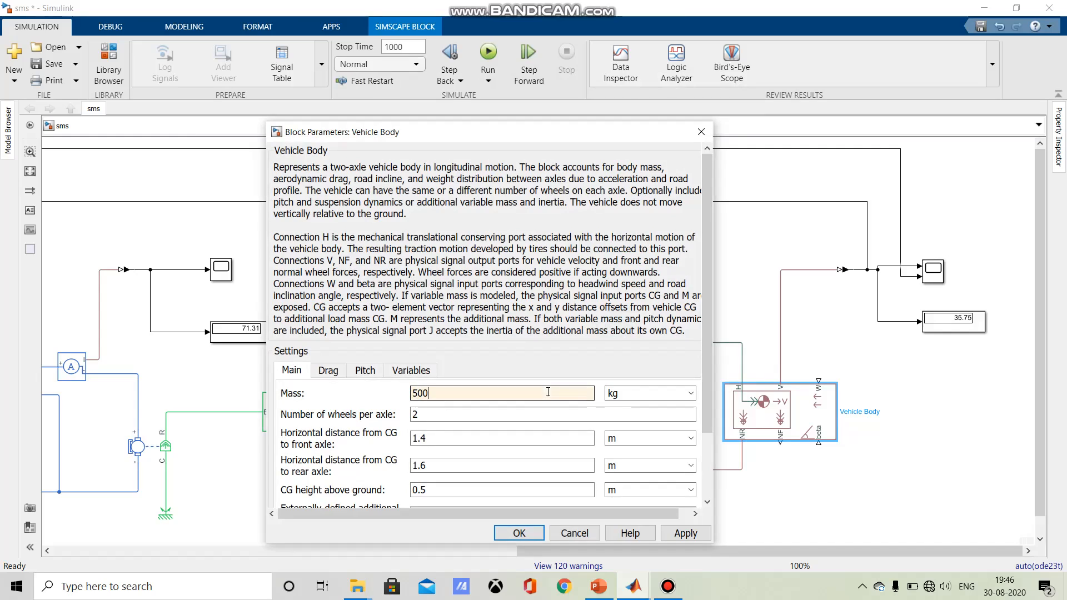
key("Return")
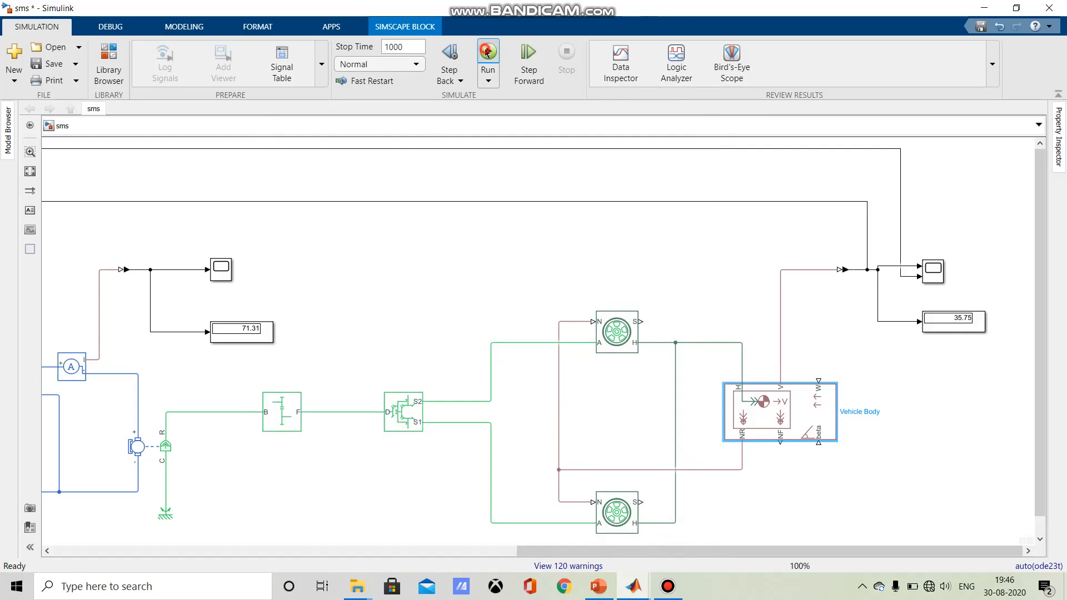
Step: Rerun the simulation with the lighter vehicle body and inspect how closely its velocity follows the reference in the scope
left_click(487, 52)
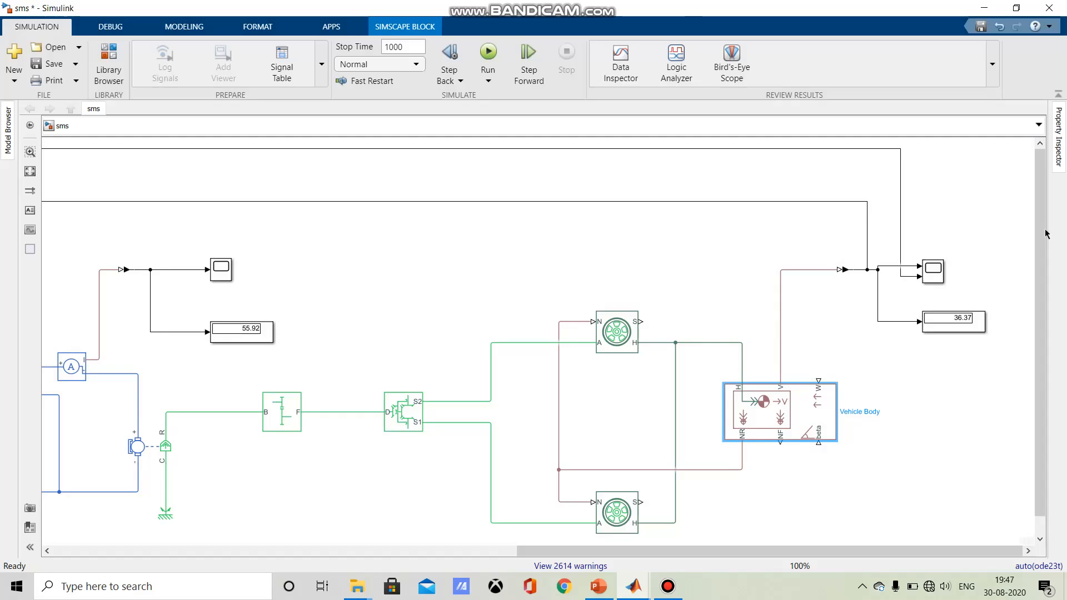
left_click(937, 281)
double_click(936, 278)
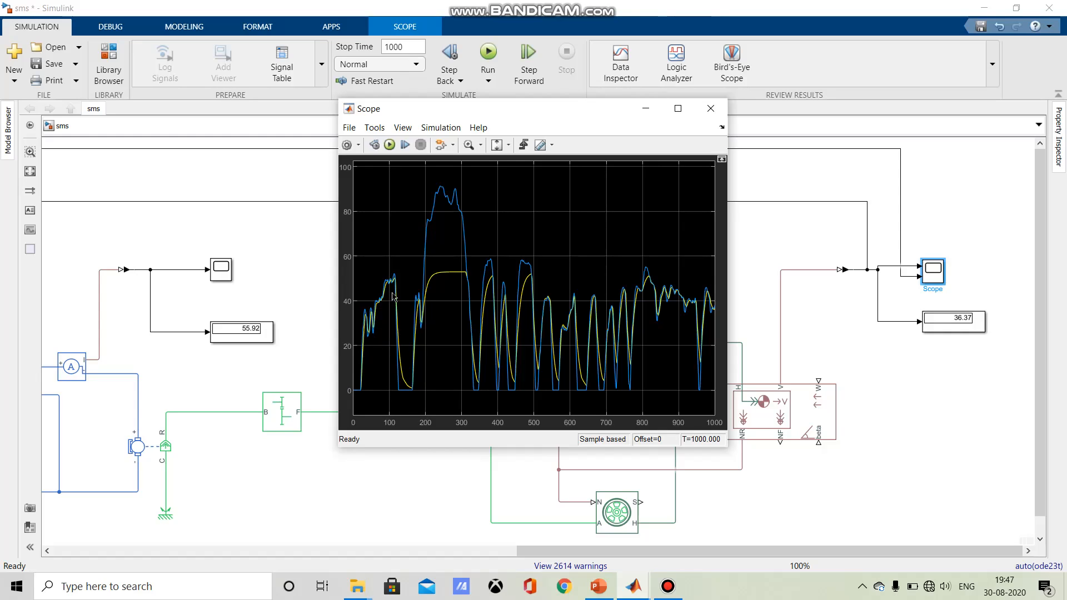
left_click(711, 108)
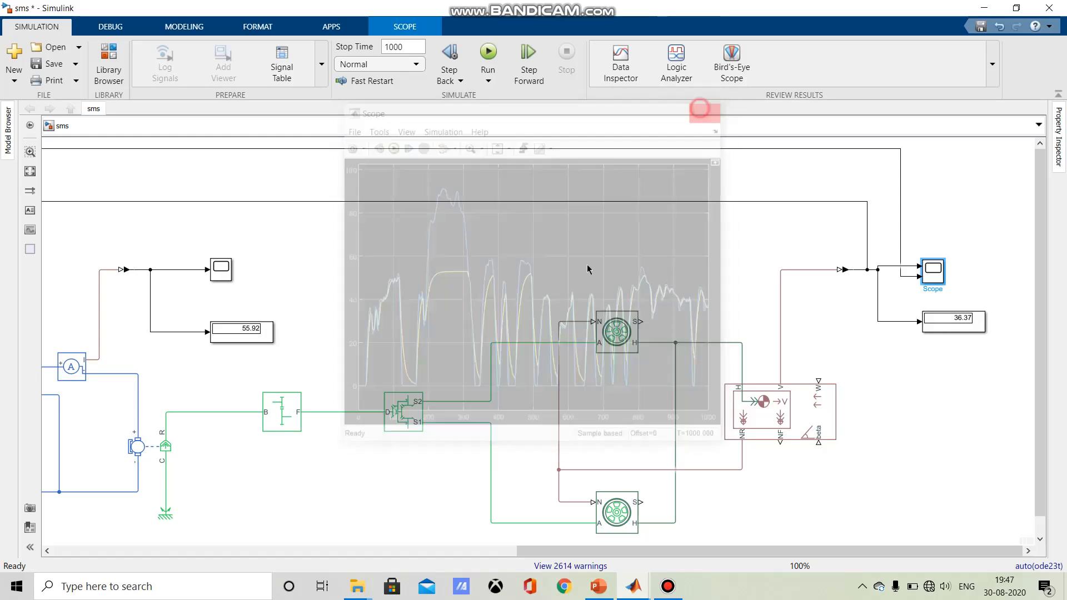
Step: Set the DC Motor's rated speed to 12000 rpm and its no-load speed to 13000 rpm
left_click(166, 453)
double_click(166, 455)
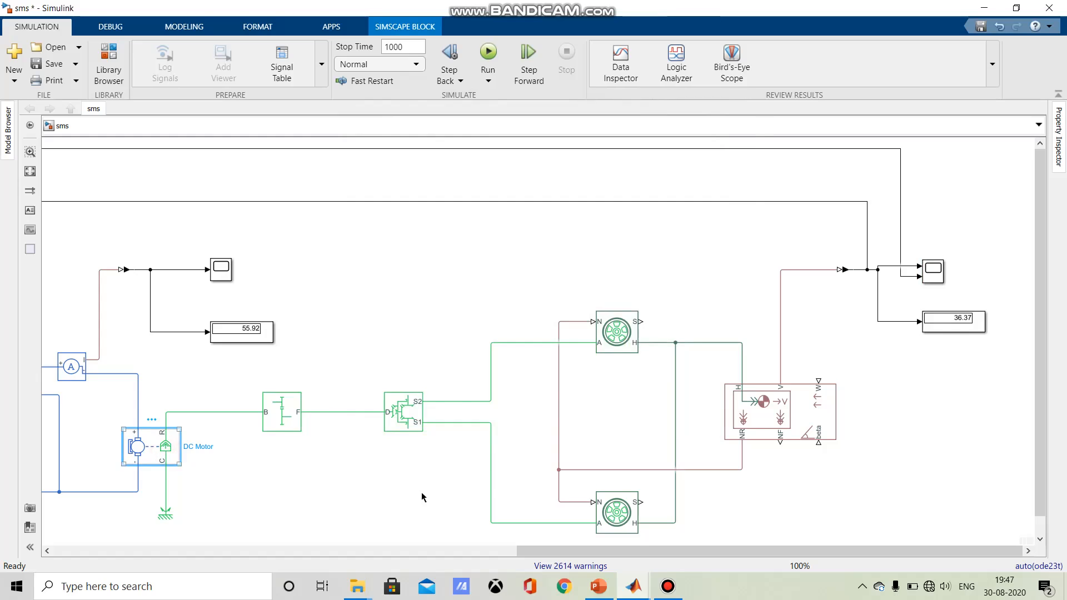
double_click(371, 421)
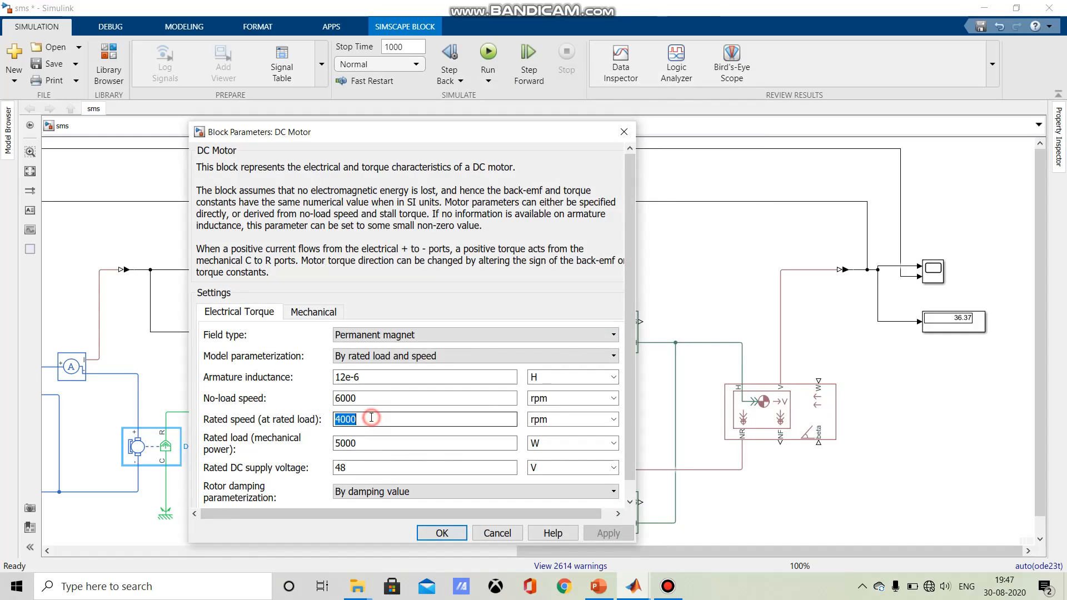
type("12000")
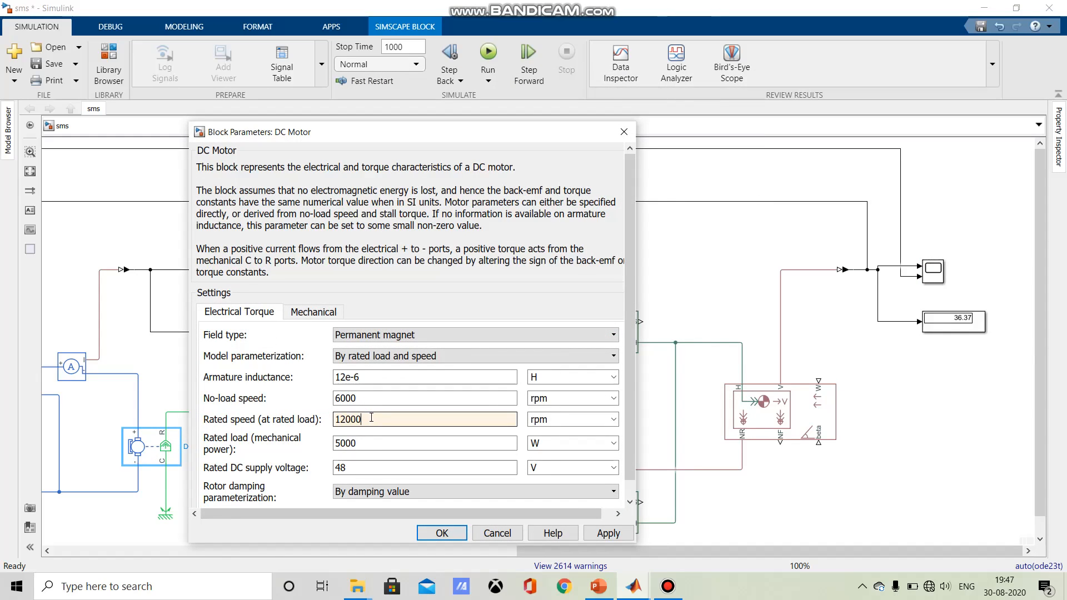
double_click(370, 399)
type("130")
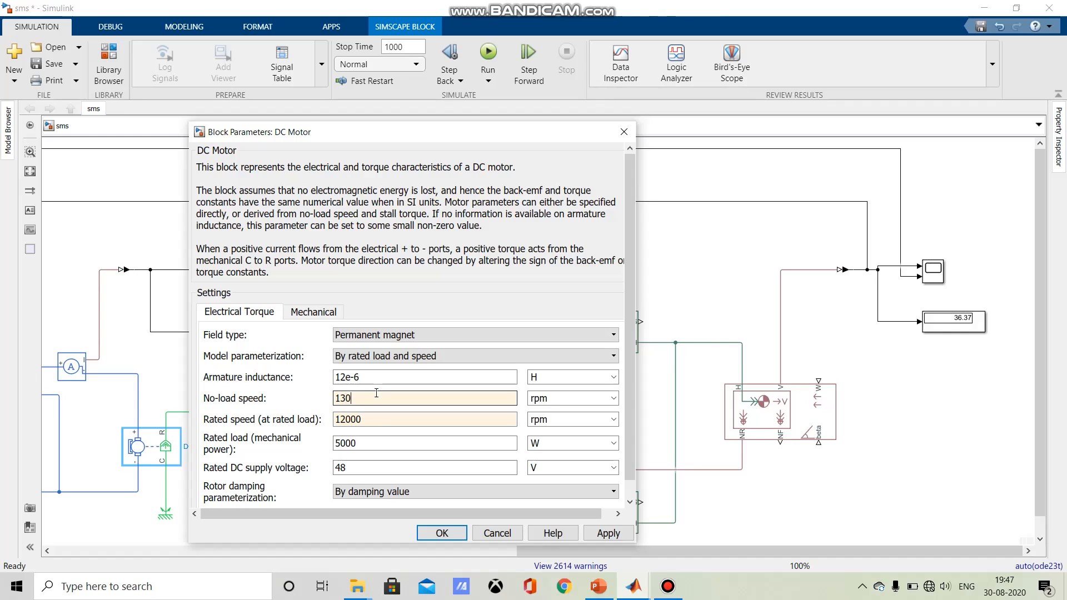
type("00")
key("Return")
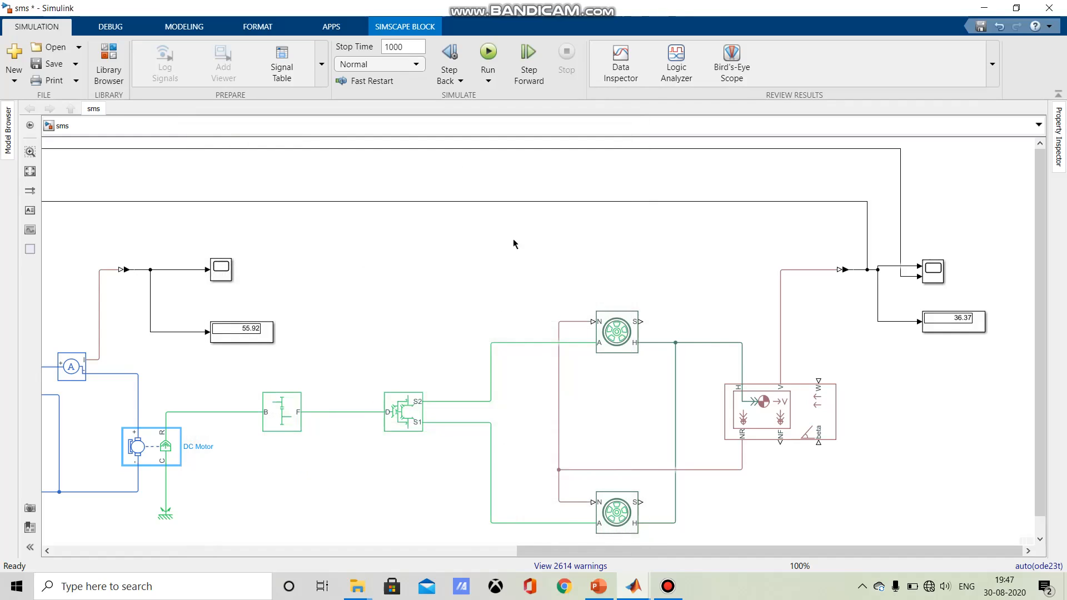
Step: Rerun the simulation with the faster motor and compare the vehicle velocity with the reference in the scope
left_click(489, 54)
double_click(933, 271)
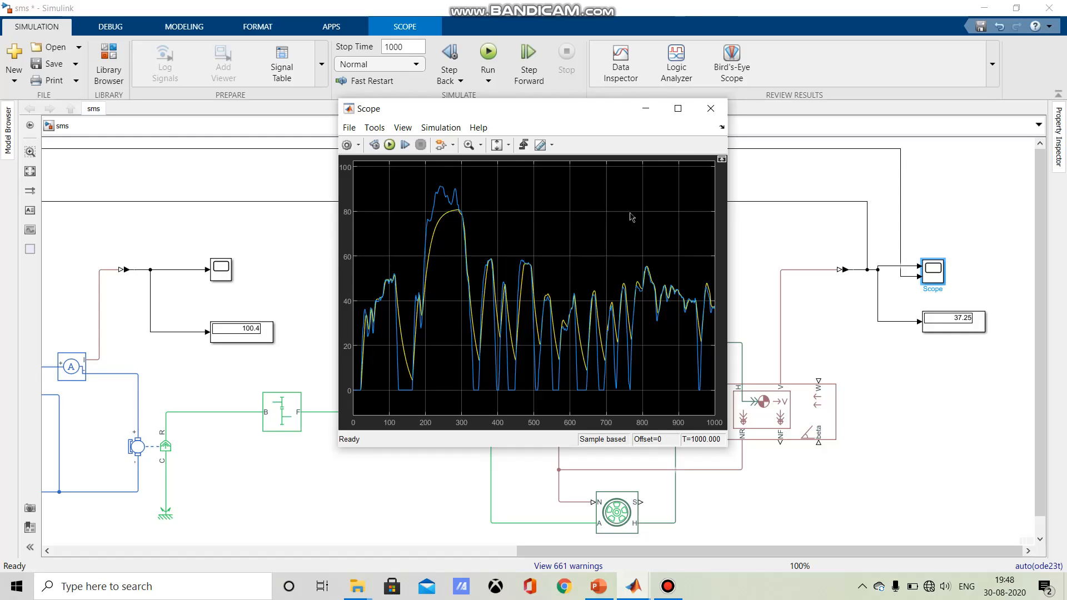
left_click(706, 119)
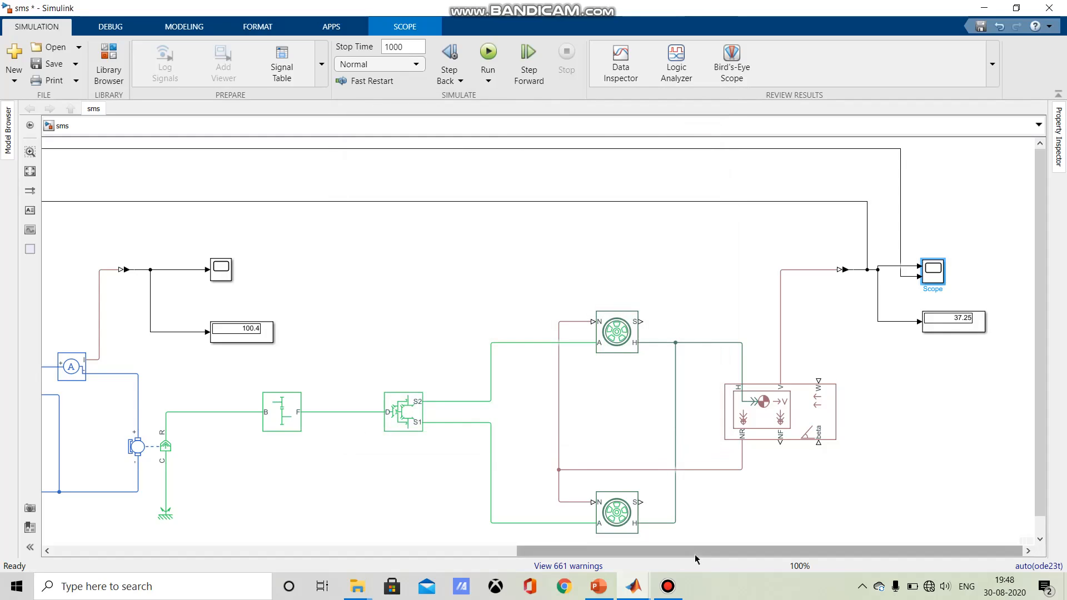